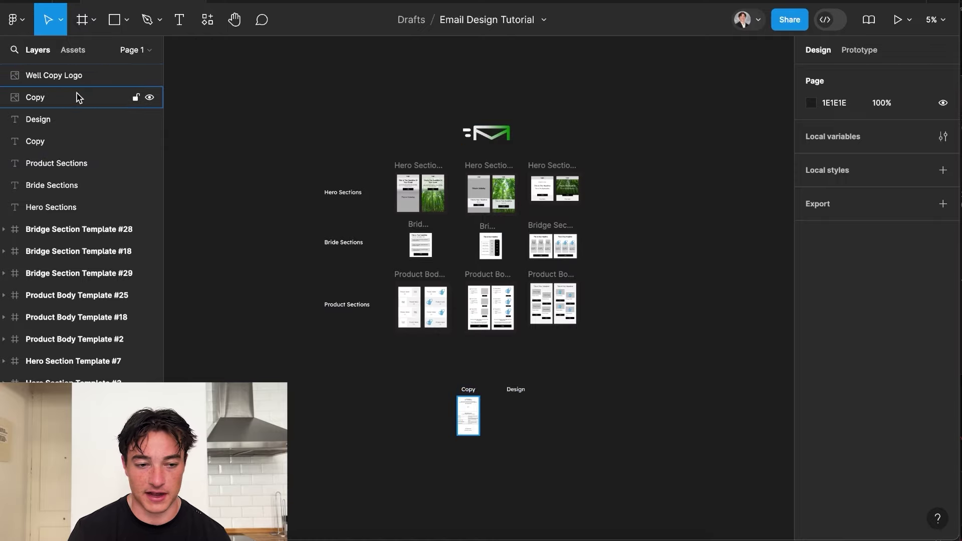
Set the Well Copy Logo's width to 3000 so it scales proportionally to 3000×1048.
click(78, 78)
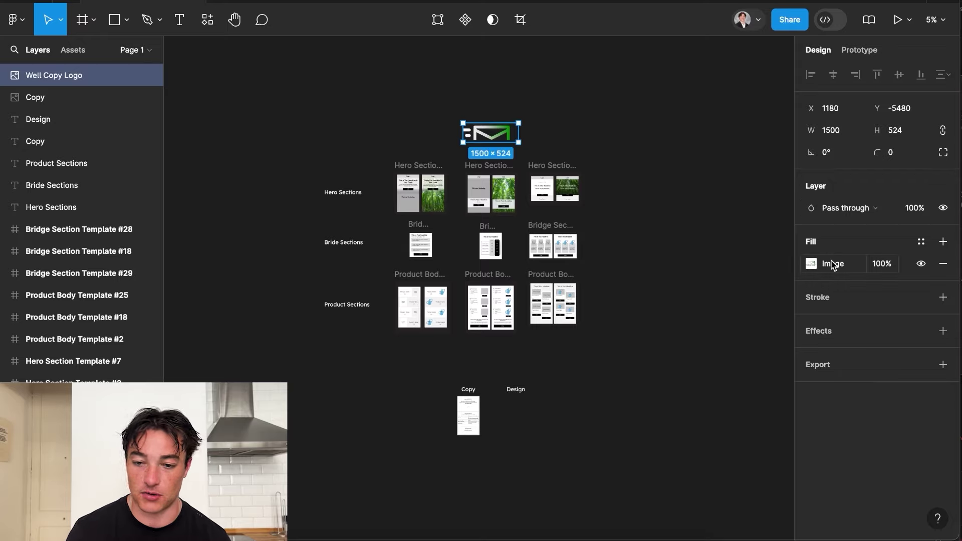
click(826, 131)
text(3000)
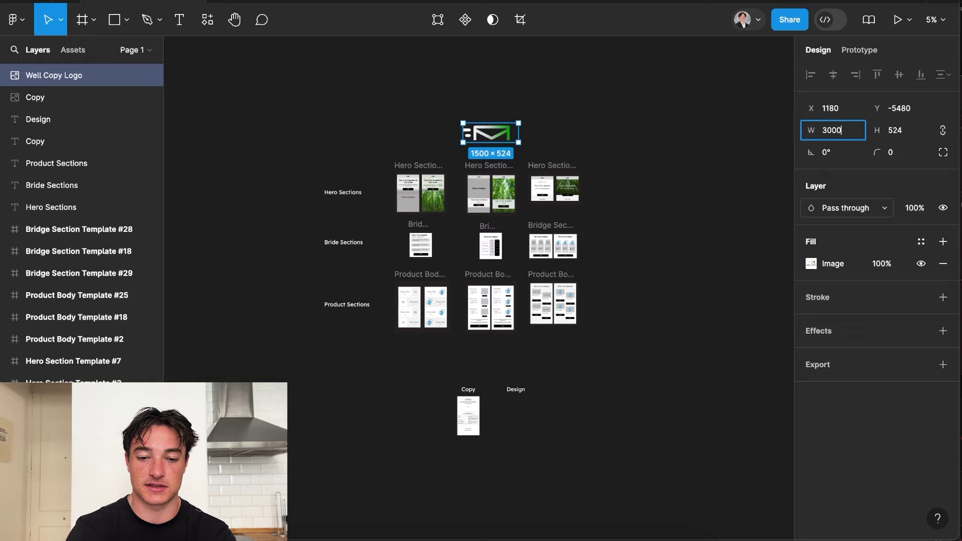
key(Return)
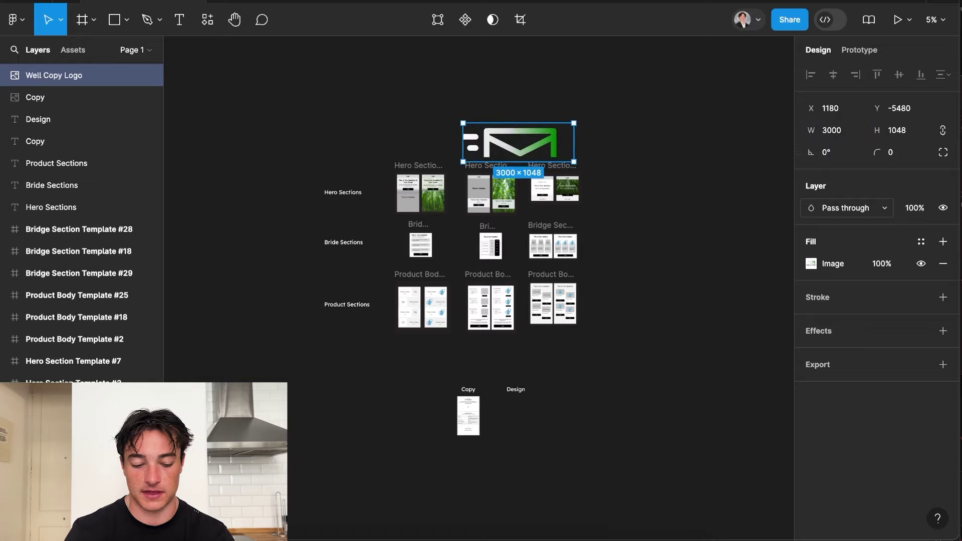
click(591, 190)
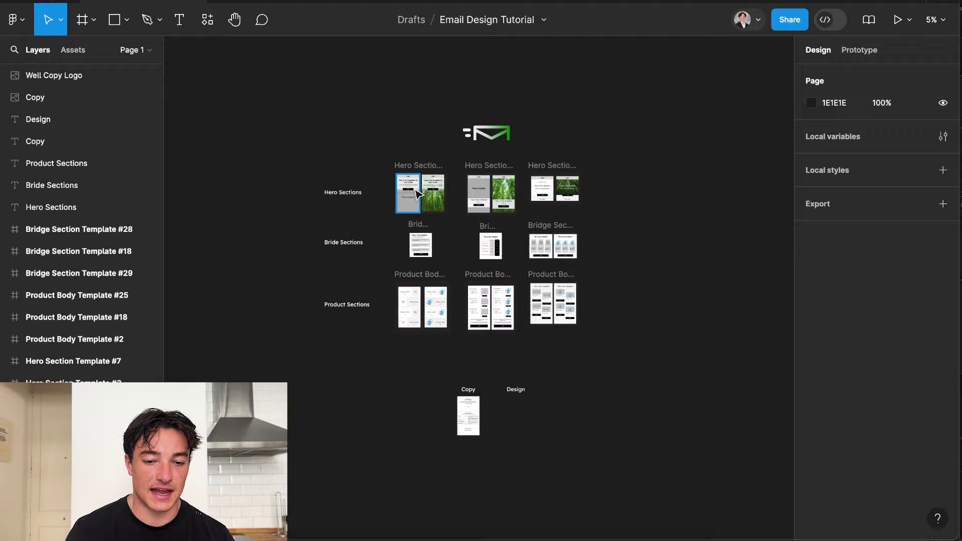
Select the Hero Sections heading label, then deselect it.
click(425, 167)
click(376, 199)
click(343, 191)
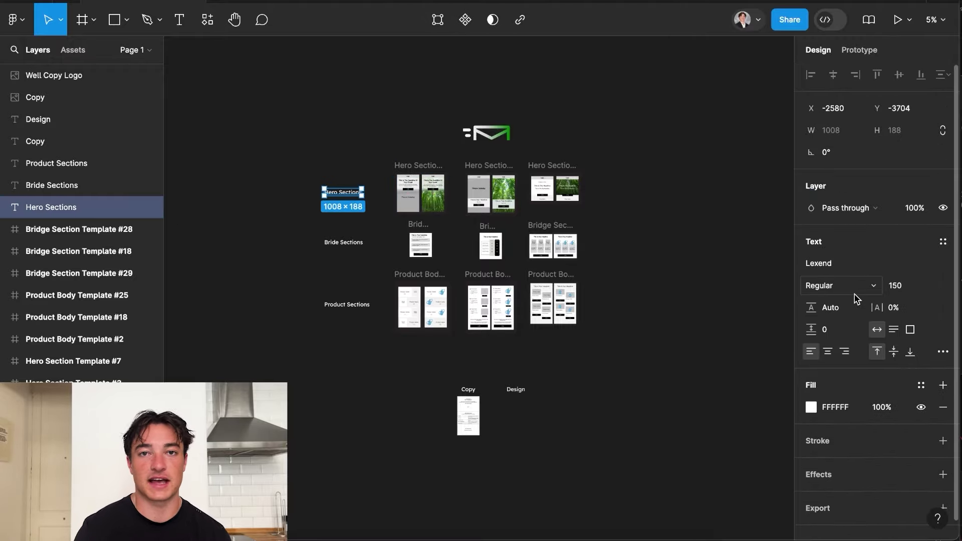
key(Escape)
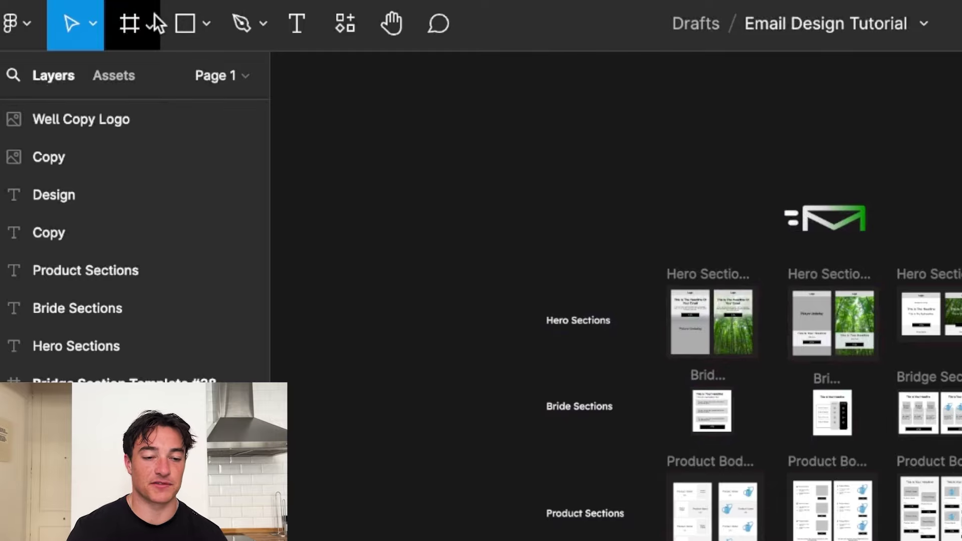
Browse the Frame tool options, the main menu and the Hand tool, ending on the shape tools list.
click(151, 19)
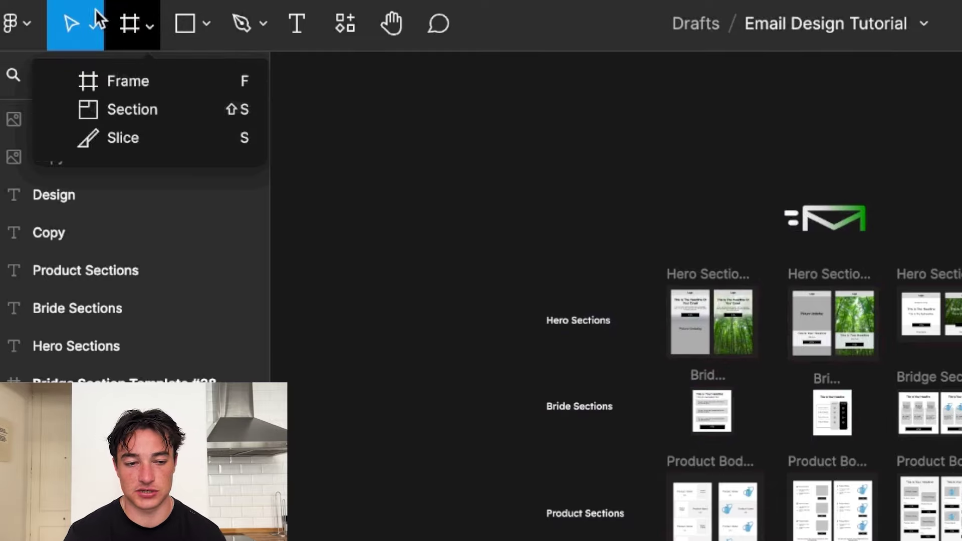
click(29, 20)
click(26, 19)
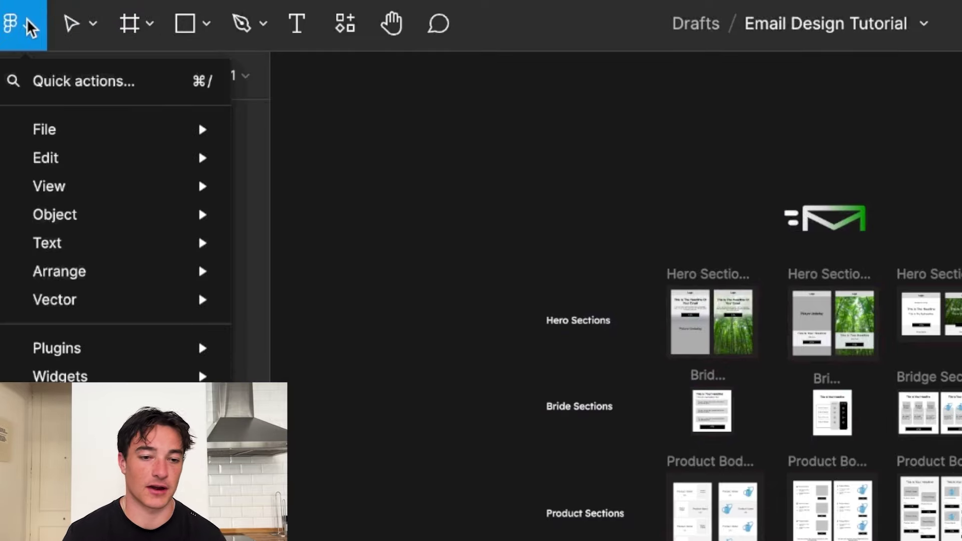
click(275, 35)
click(391, 24)
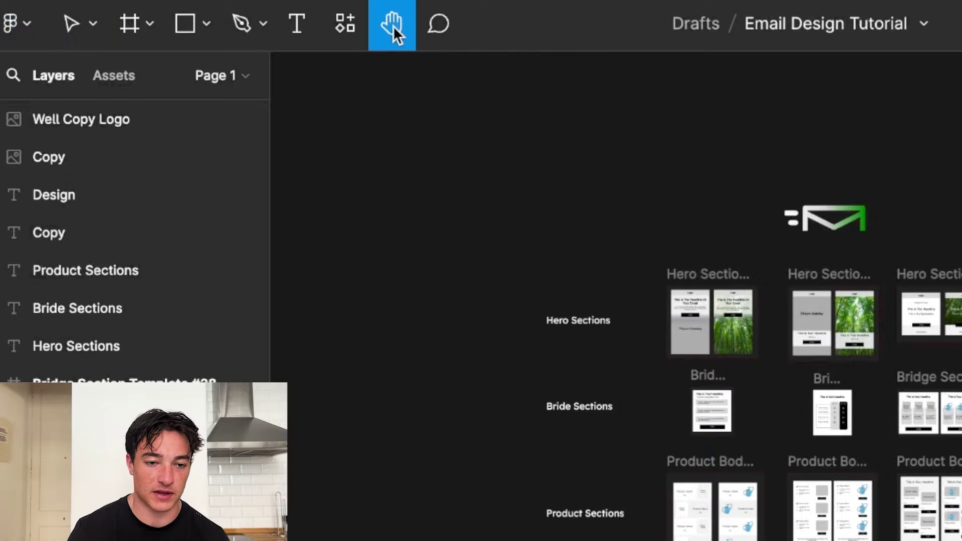
drag(454, 203, 440, 187)
click(207, 24)
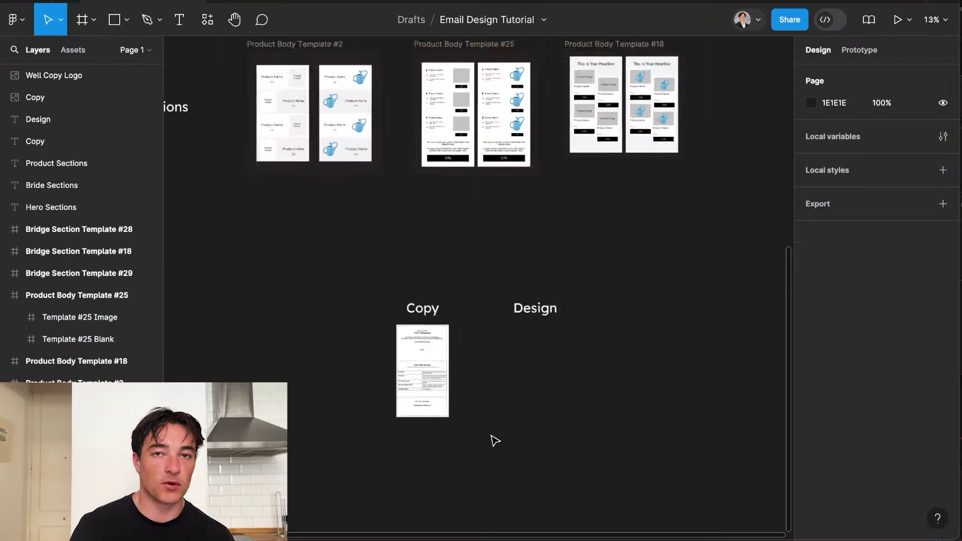
Zoom the canvas until the whole Copy email draft and its Copy heading are visible.
scroll(495, 441, up, 10)
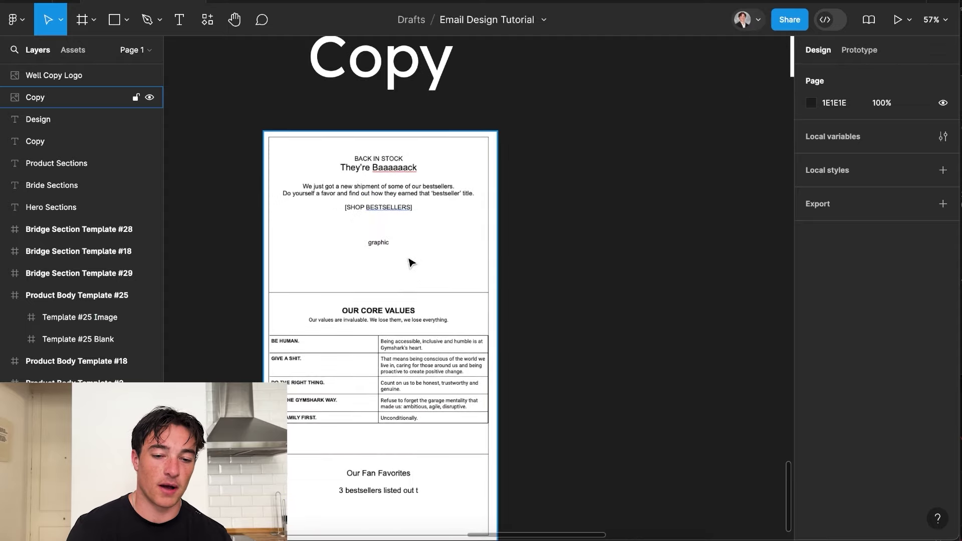
scroll(410, 262, down, 3)
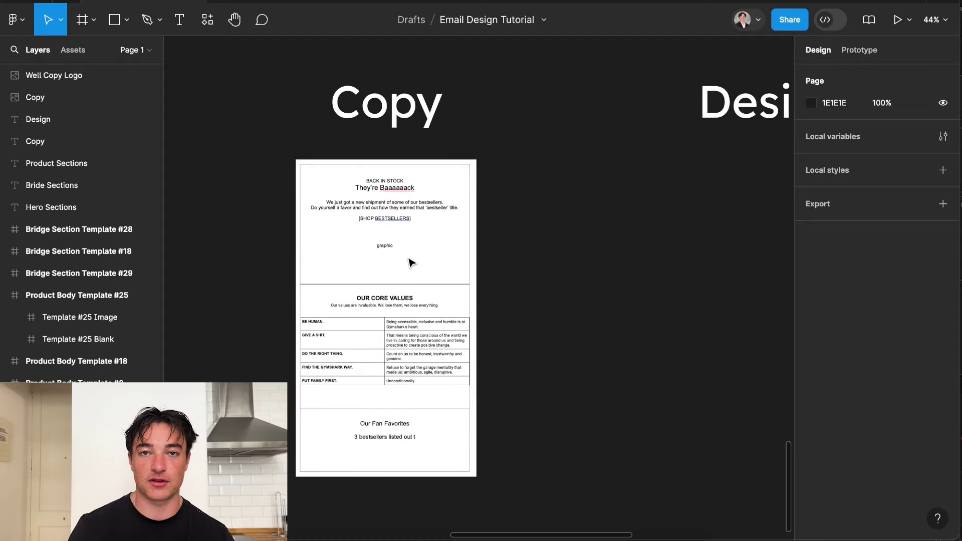
scroll(410, 261, down, 2)
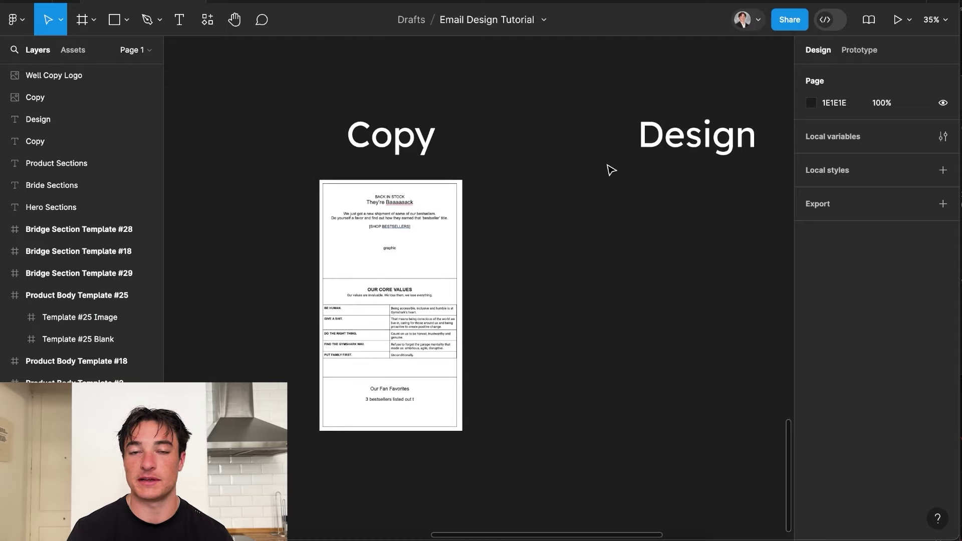
scroll(234, 184, up, 3)
scroll(303, 226, down, 3)
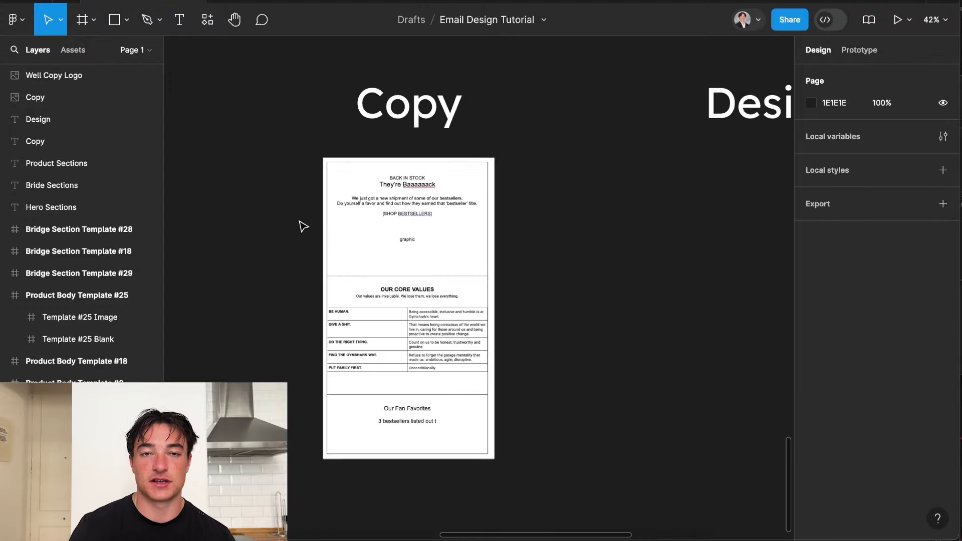
scroll(367, 194, up, 2)
scroll(367, 194, up, 3)
scroll(367, 194, down, 3)
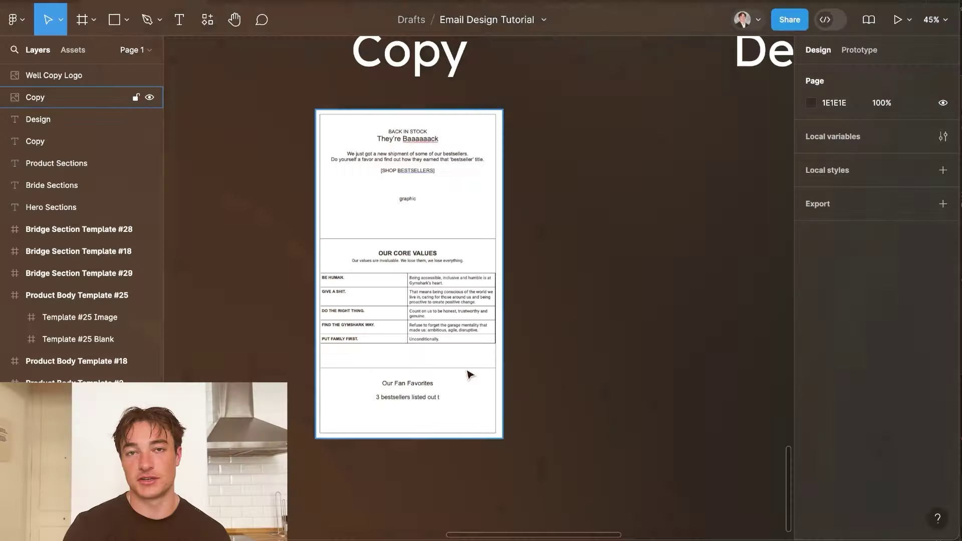
Zoom into the Copy draft, scroll down to Our Fan Favorites, then zoom out to 15%.
scroll(470, 375, up, 5)
scroll(467, 374, up, 5)
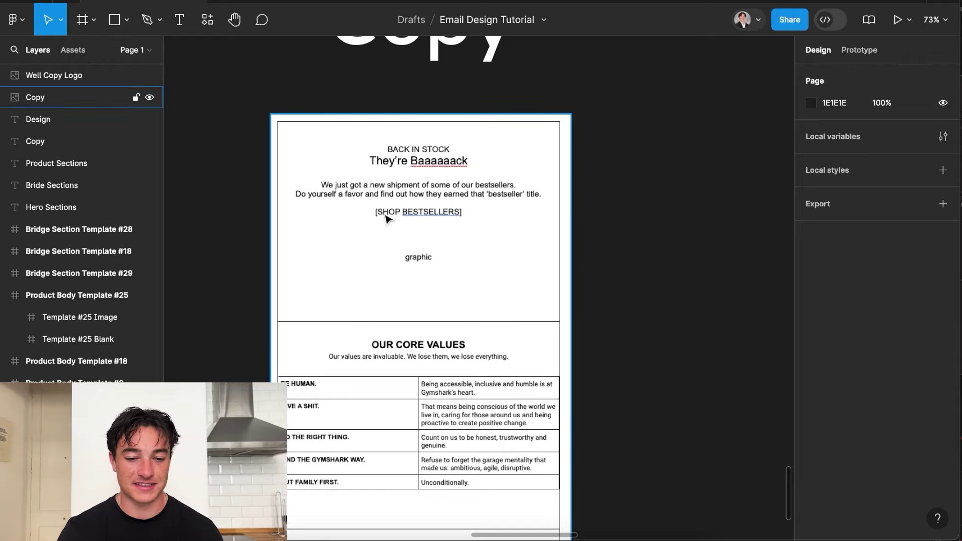
scroll(387, 216, down, 1)
scroll(425, 253, down, 2)
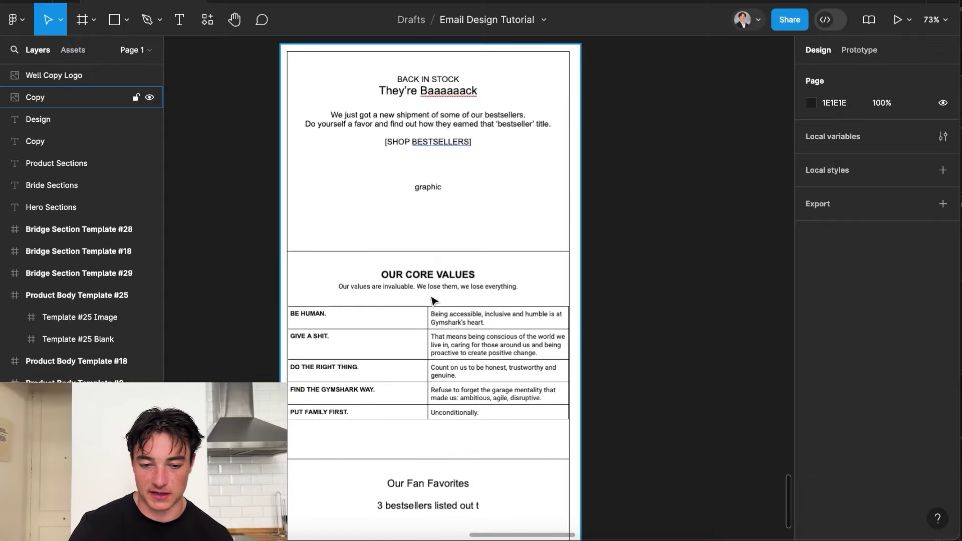
scroll(401, 301, down, 5)
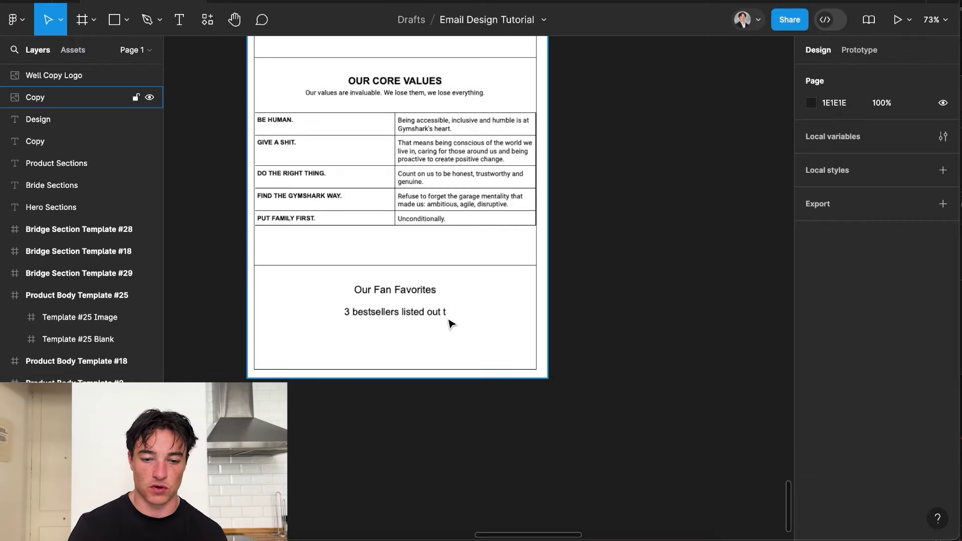
scroll(449, 323, down, 5)
scroll(449, 323, up, 3)
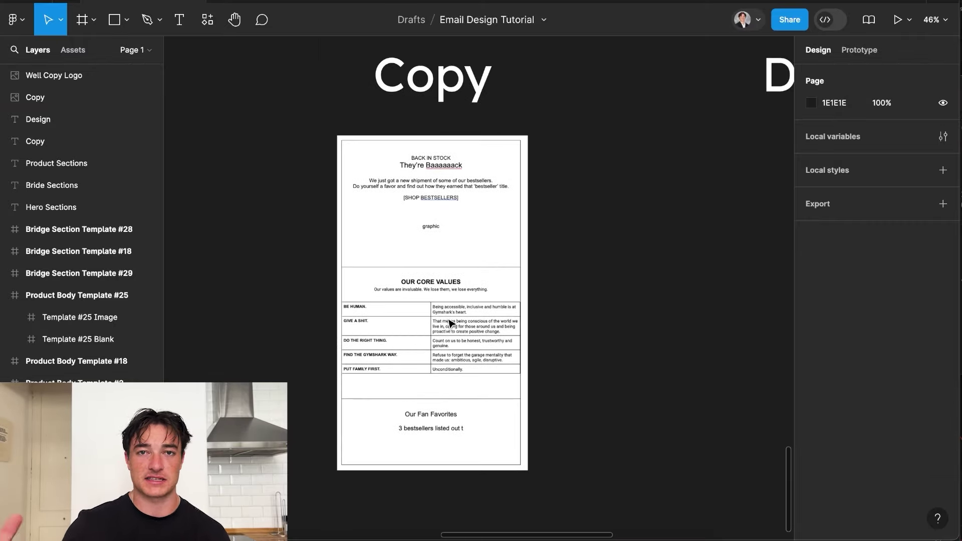
scroll(449, 323, down, 4)
scroll(448, 330, down, 4)
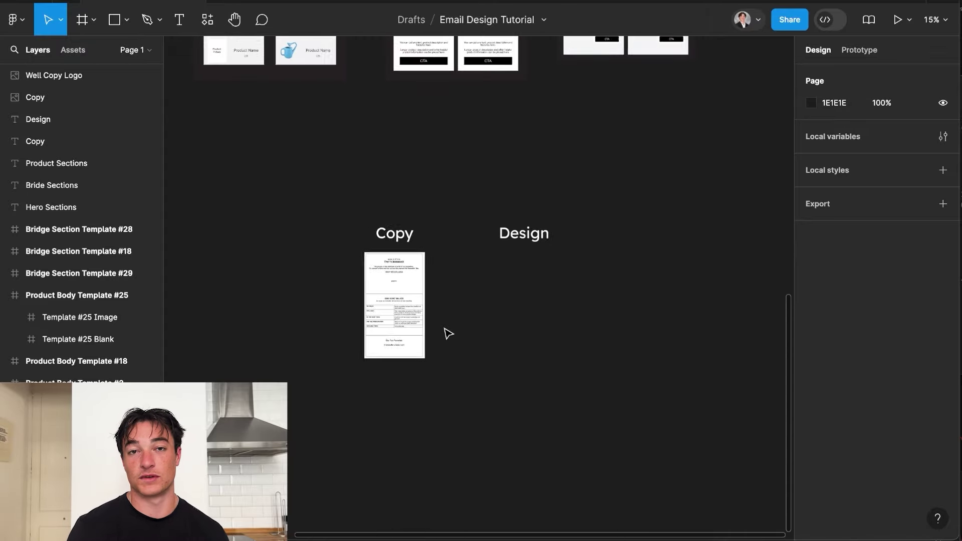
scroll(449, 333, up, 10)
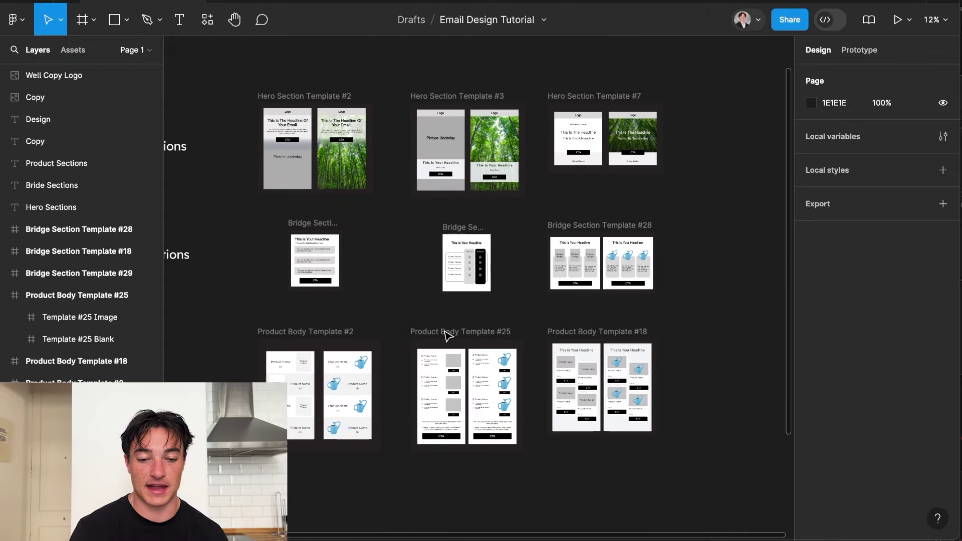
scroll(447, 336, down, 4)
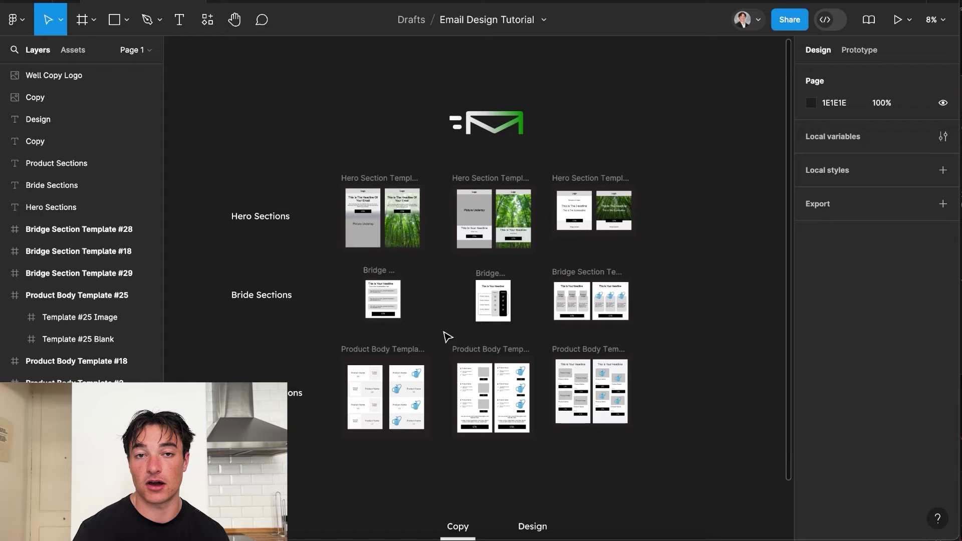
scroll(448, 336, up, 1)
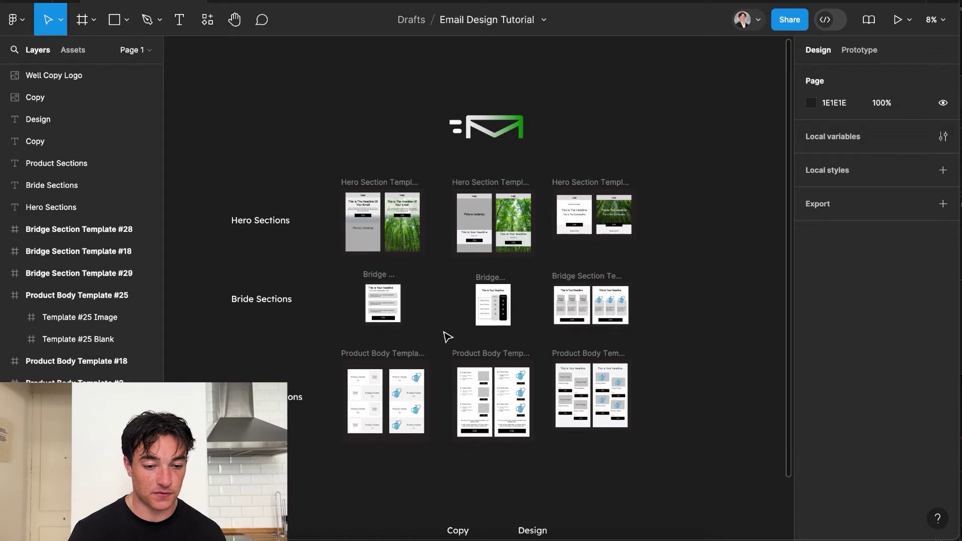
scroll(316, 260, up, 4)
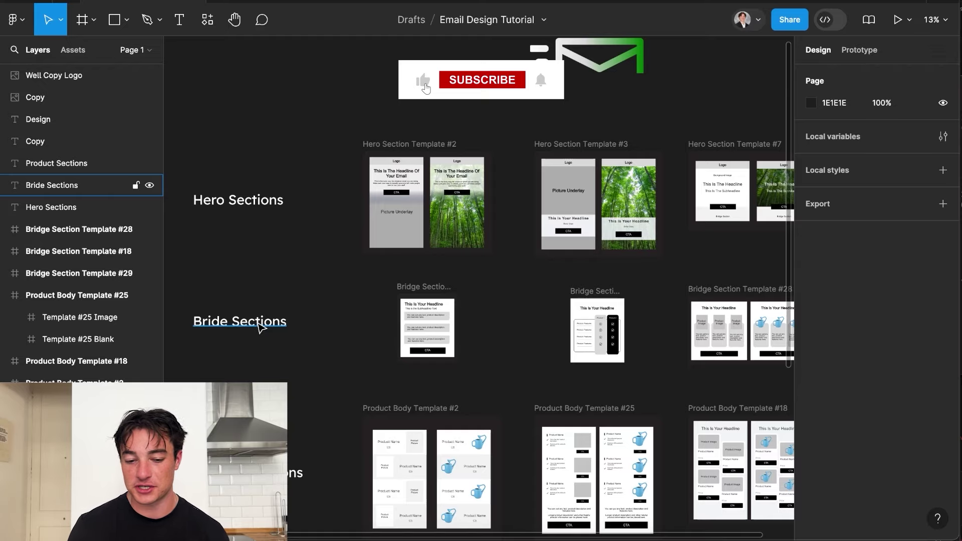
scroll(384, 190, up, 3)
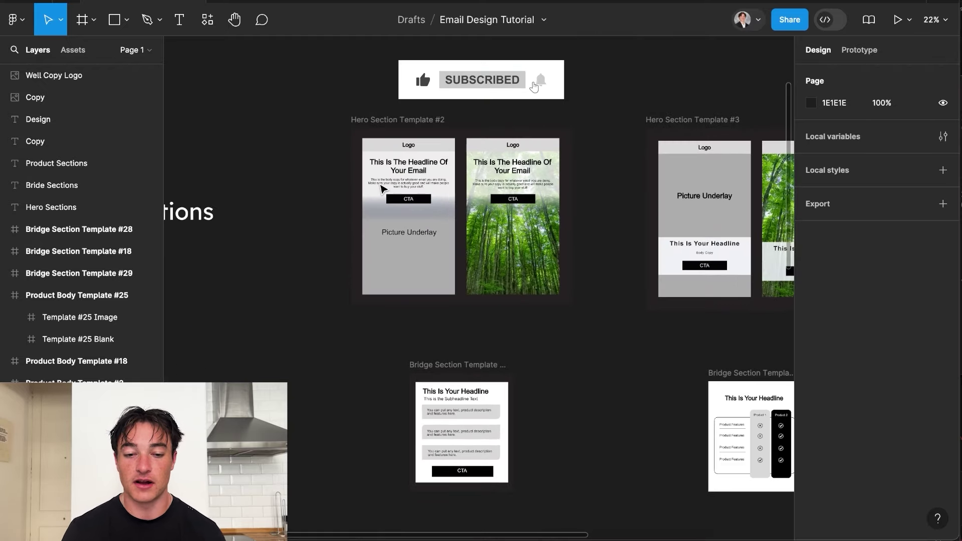
scroll(451, 187, right, 5)
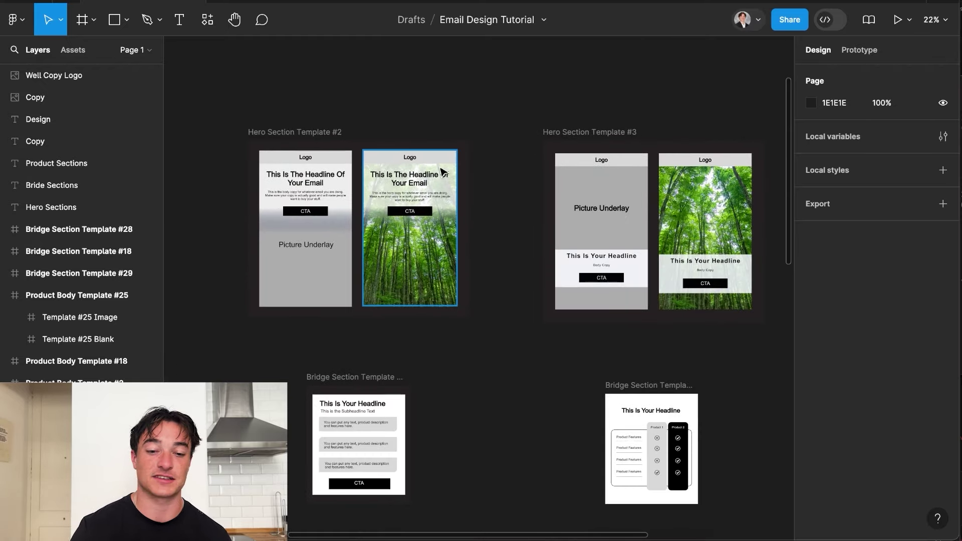
scroll(442, 173, right, 12)
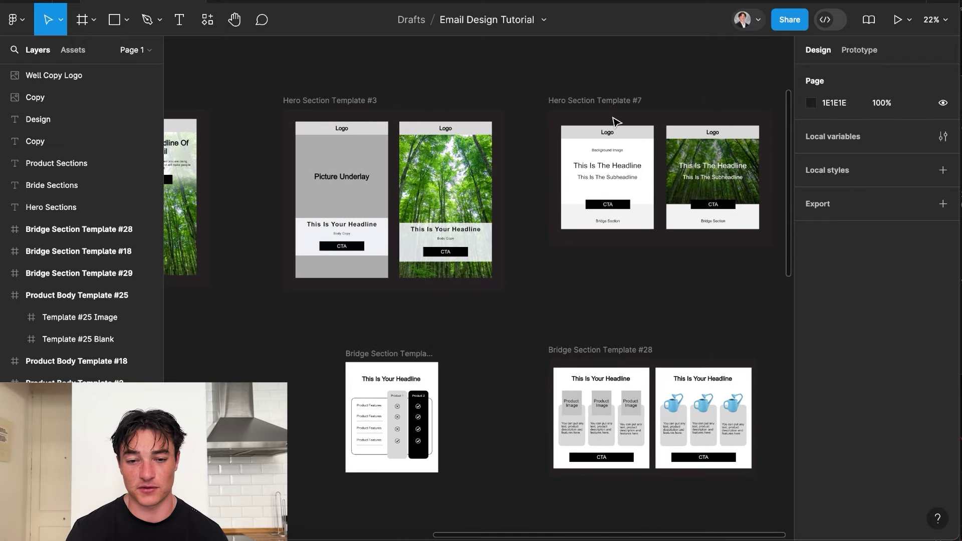
scroll(634, 107, left, 5)
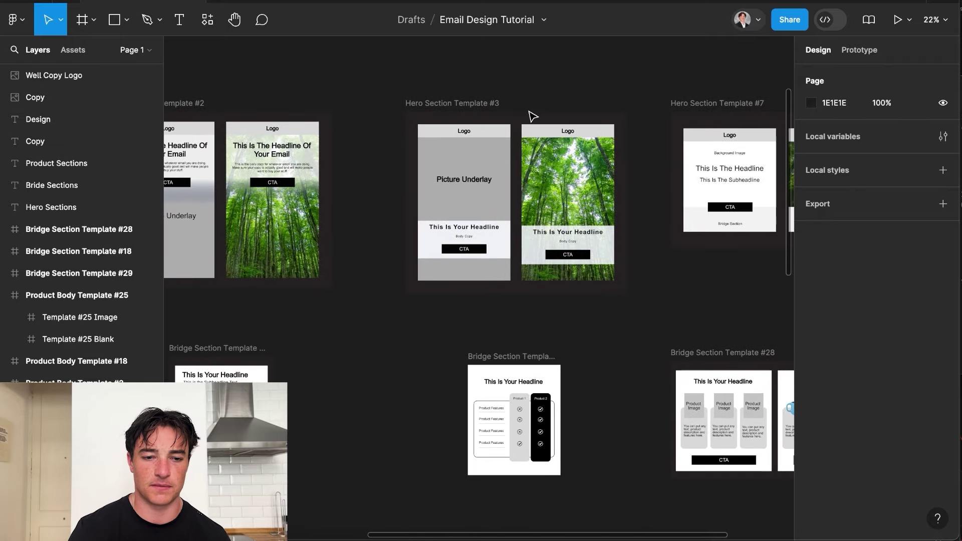
scroll(306, 128, down, 3)
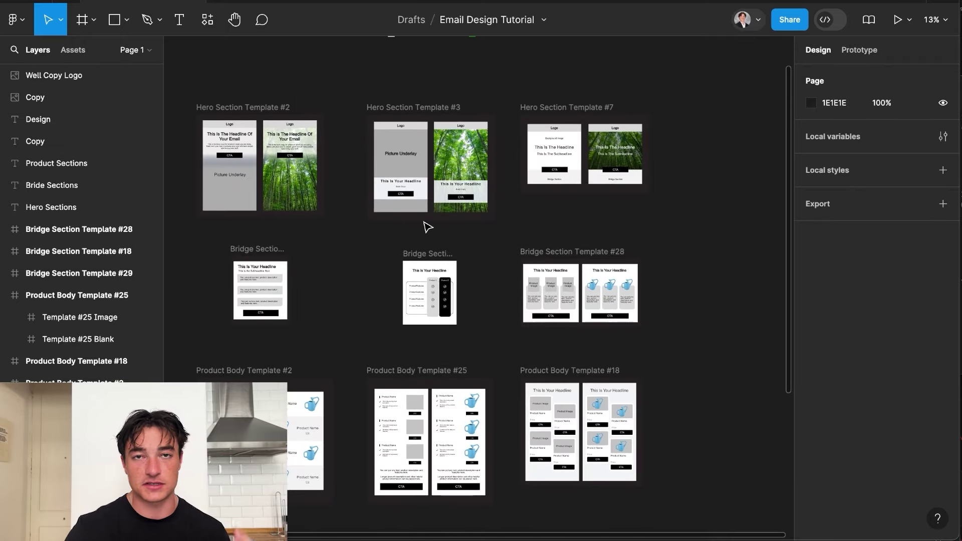
scroll(427, 227, down, 3)
scroll(427, 227, left, 3)
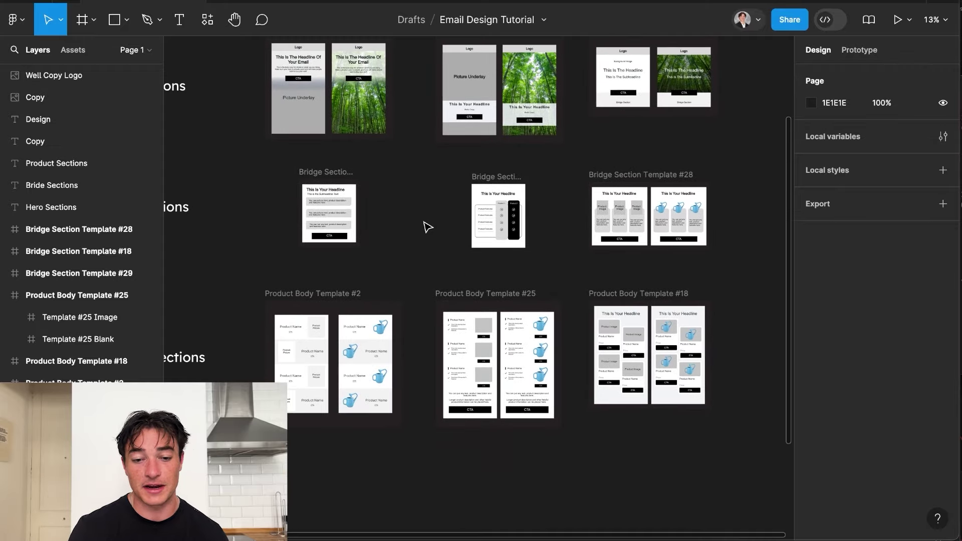
scroll(427, 227, down, 2)
scroll(433, 291, down, 5)
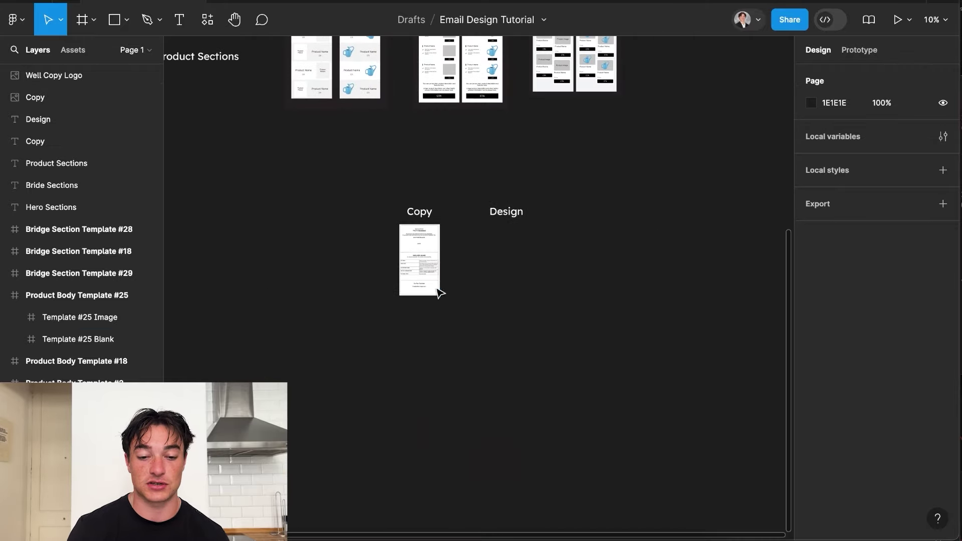
scroll(433, 243, up, 8)
click(428, 244)
scroll(376, 229, up, 3)
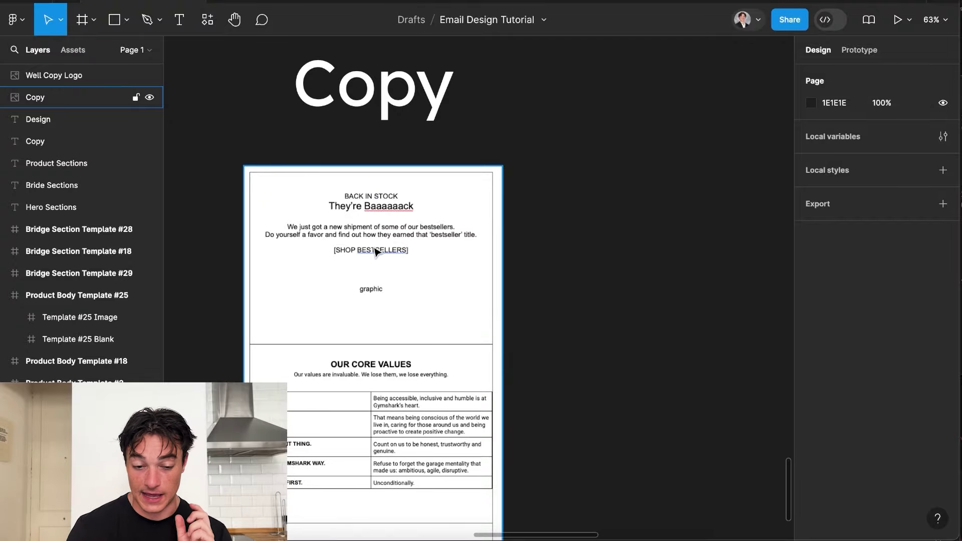
key(Escape)
scroll(373, 281, down, 3)
scroll(369, 296, up, 10)
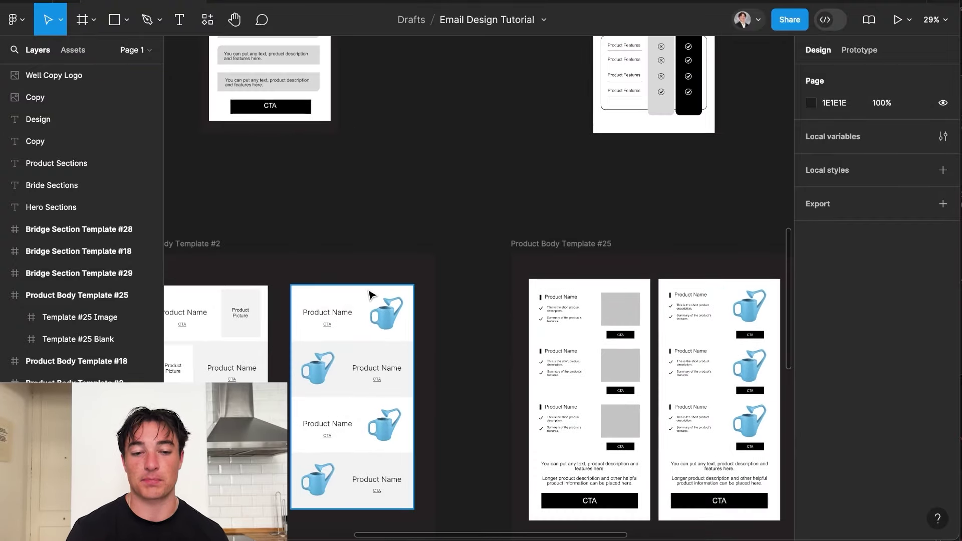
scroll(371, 296, down, 3)
scroll(371, 294, up, 1)
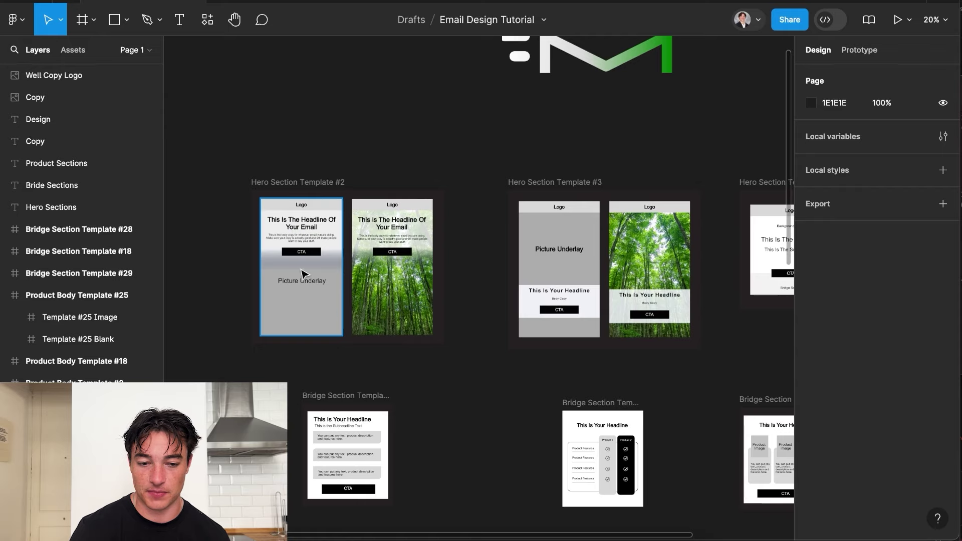
scroll(329, 284, left, 3)
scroll(329, 284, down, 1)
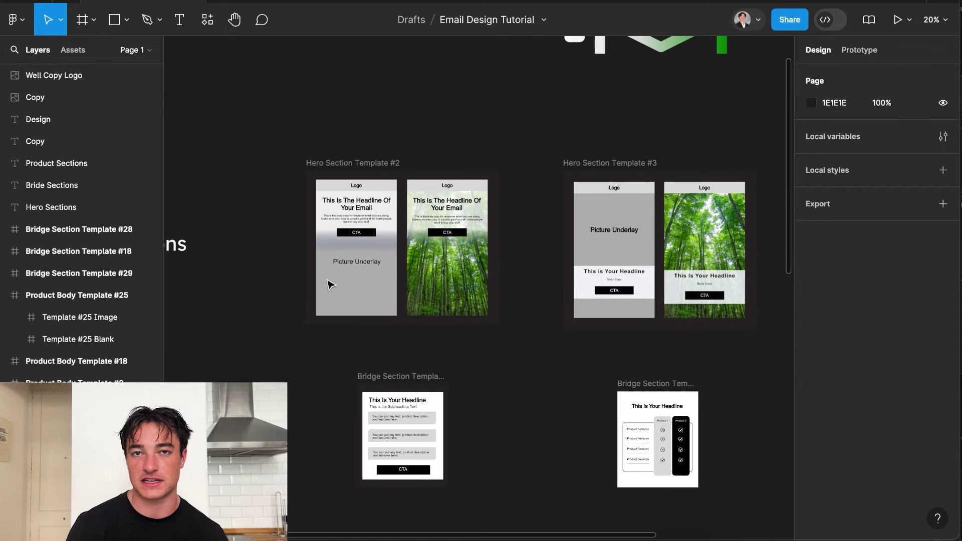
Paste a copy of the Template #2 forest-photo hero and move it right, aligned with the Copy frame.
click(471, 293)
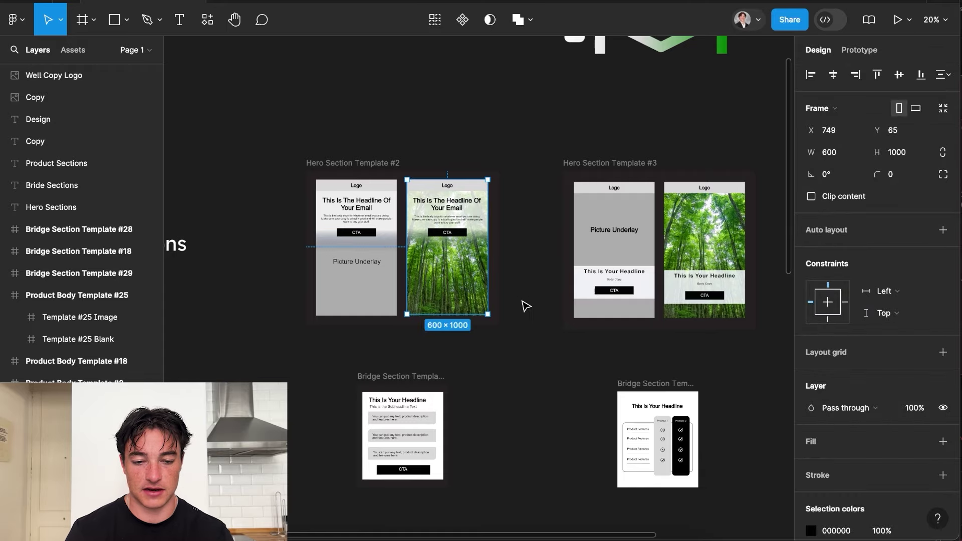
scroll(526, 306, down, 10)
scroll(521, 304, down, 5)
scroll(518, 302, up, 5)
key(ctrl+v)
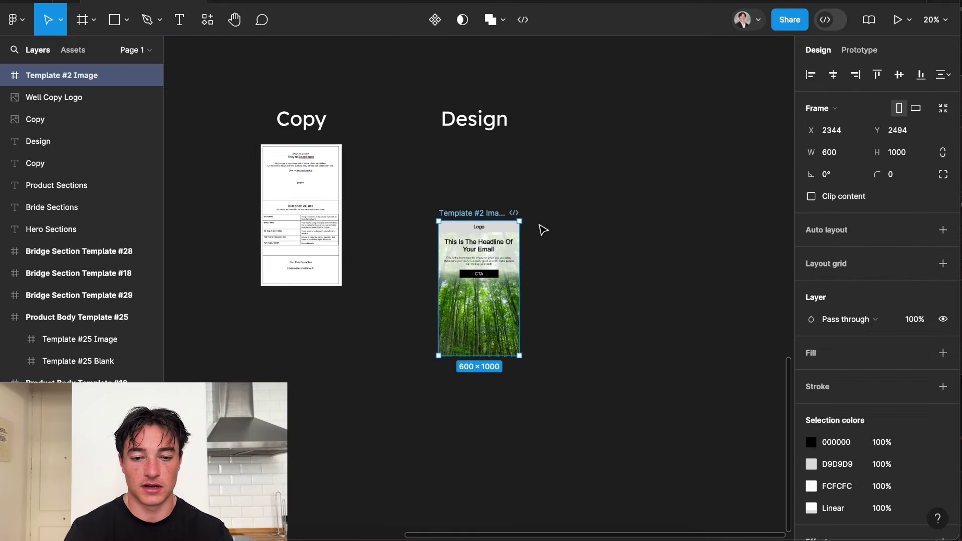
drag(486, 299, 673, 225)
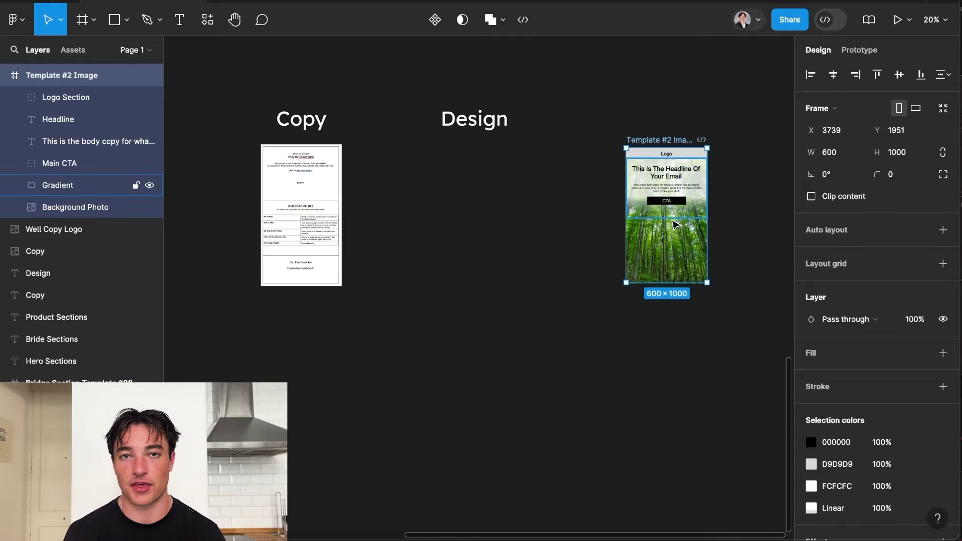
click(507, 241)
scroll(507, 240, up, 1)
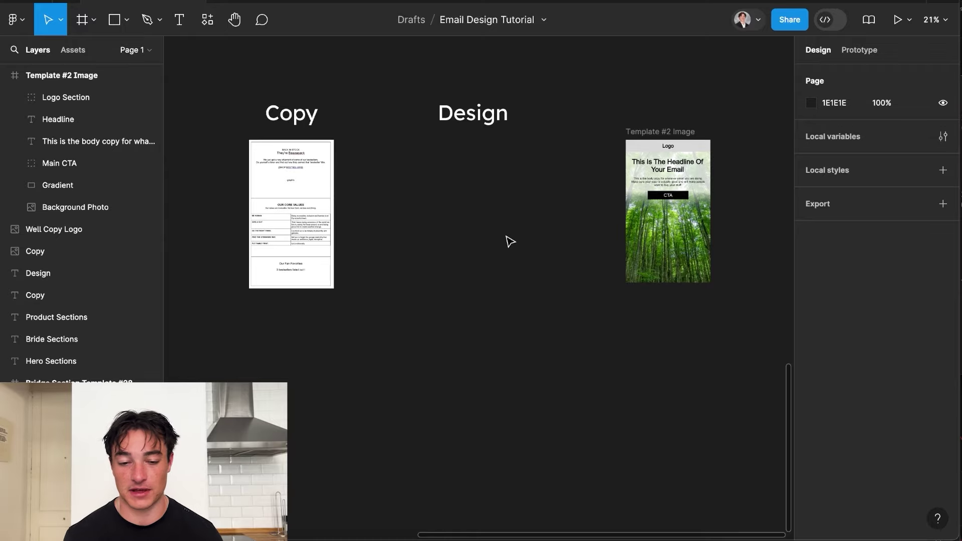
scroll(510, 242, up, 3)
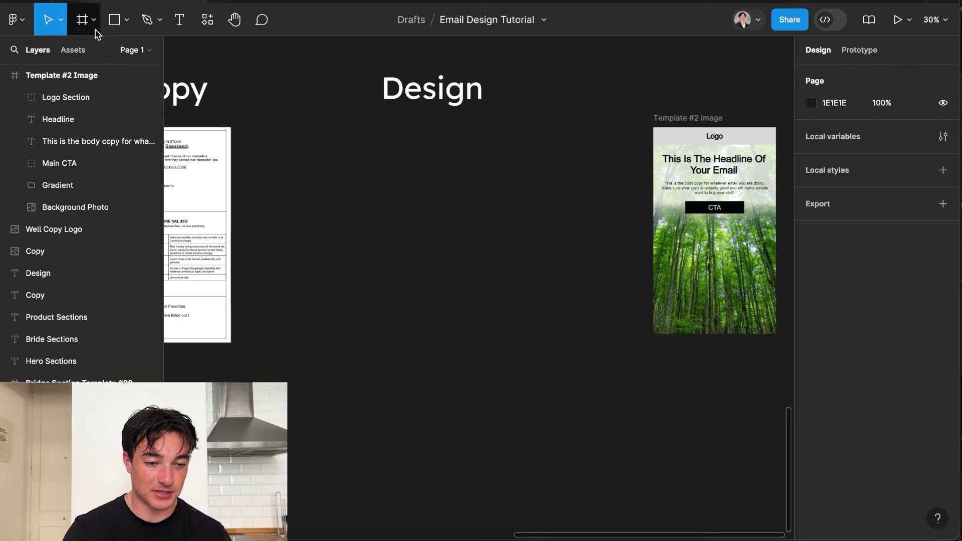
Draw a rectangle under Design, size it 600×100 and give it fill FFFFFF.
click(115, 23)
click(127, 20)
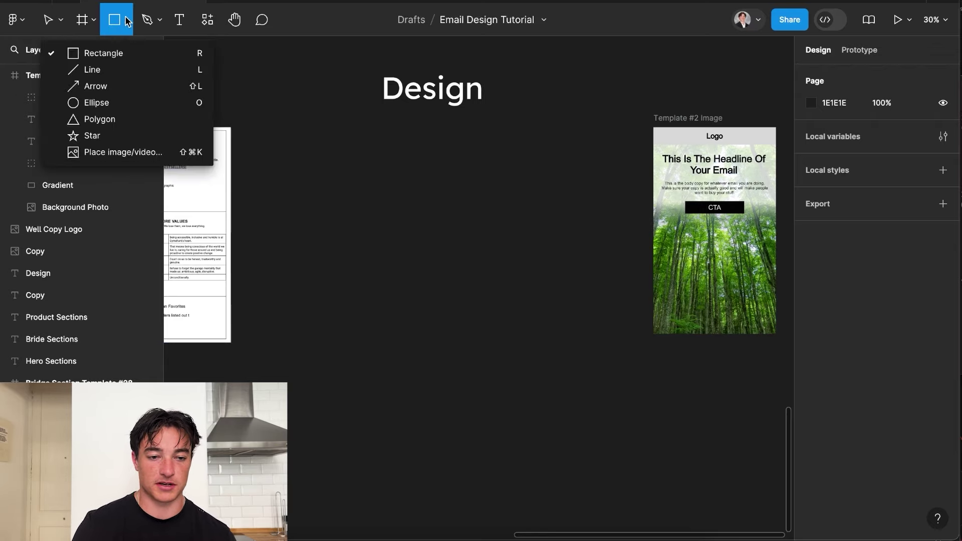
click(116, 59)
mouse_move(368, 127)
mouse_down()
mouse_move(533, 152)
mouse_move(504, 149)
mouse_up()
click(830, 132)
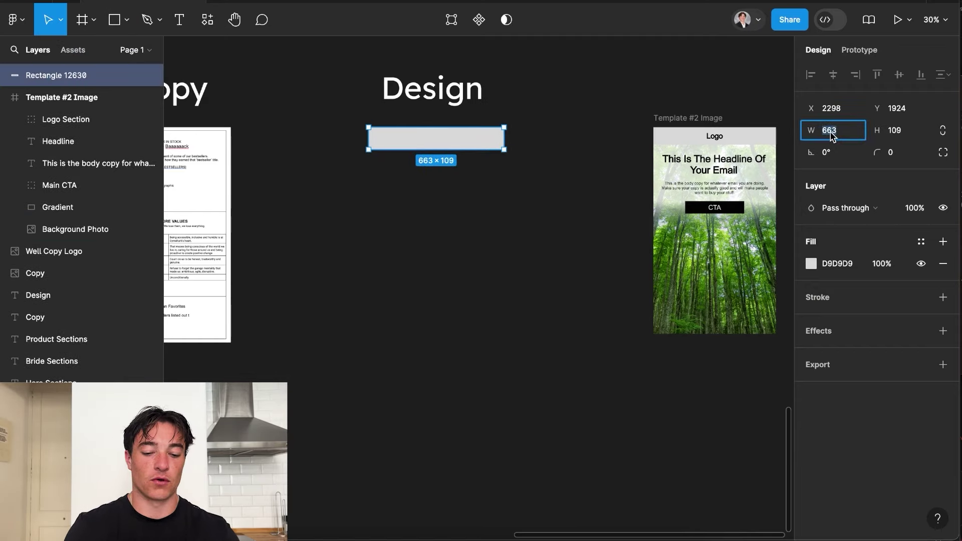
text(600)
key(Return)
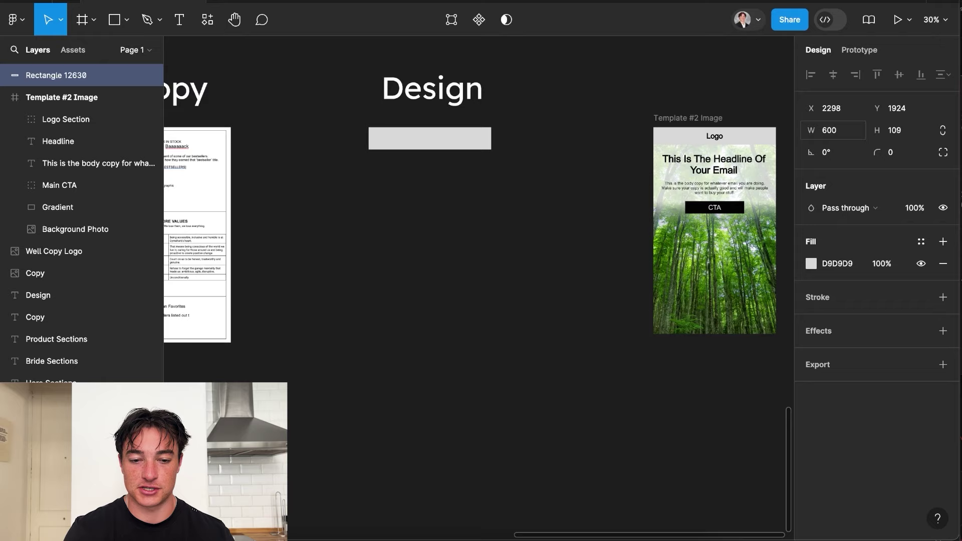
click(897, 132)
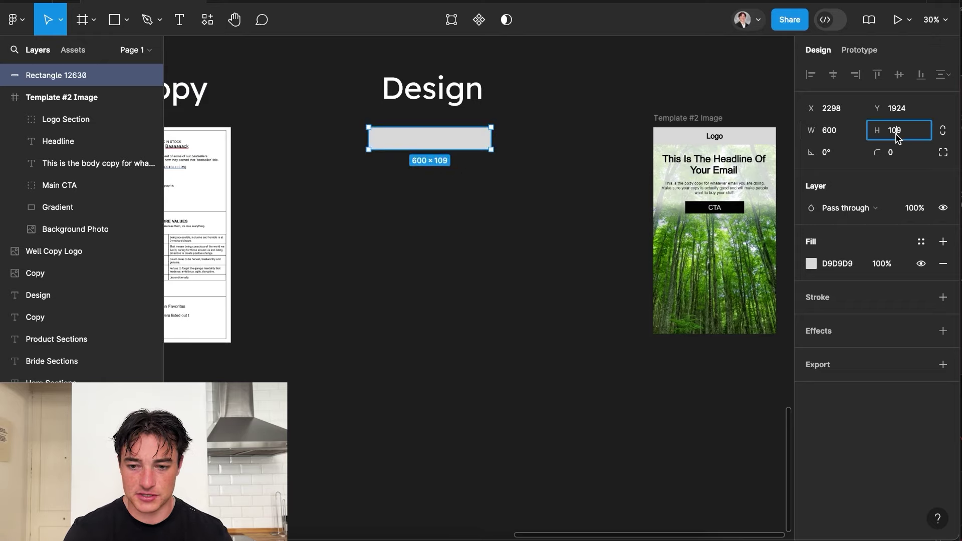
key(Return)
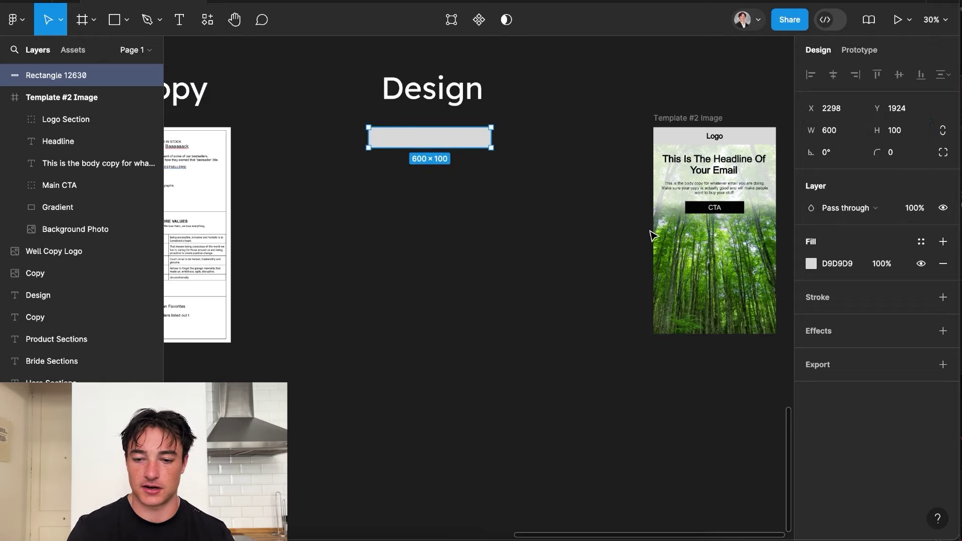
click(811, 264)
text(FFFFFF)
key(Return)
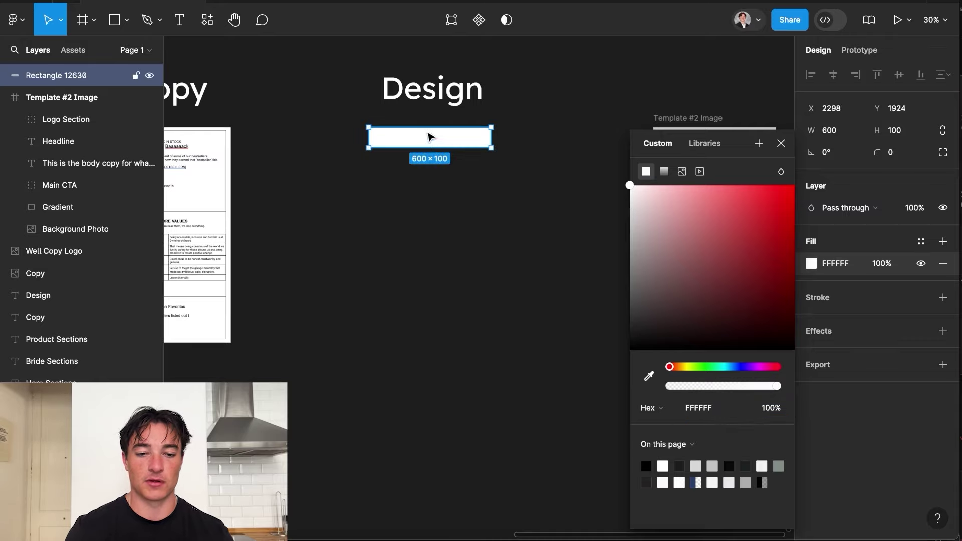
Paste the 75×42.19 Gymshark emblem and centre it in the white bar using the alignment guides.
key(ctrl+v)
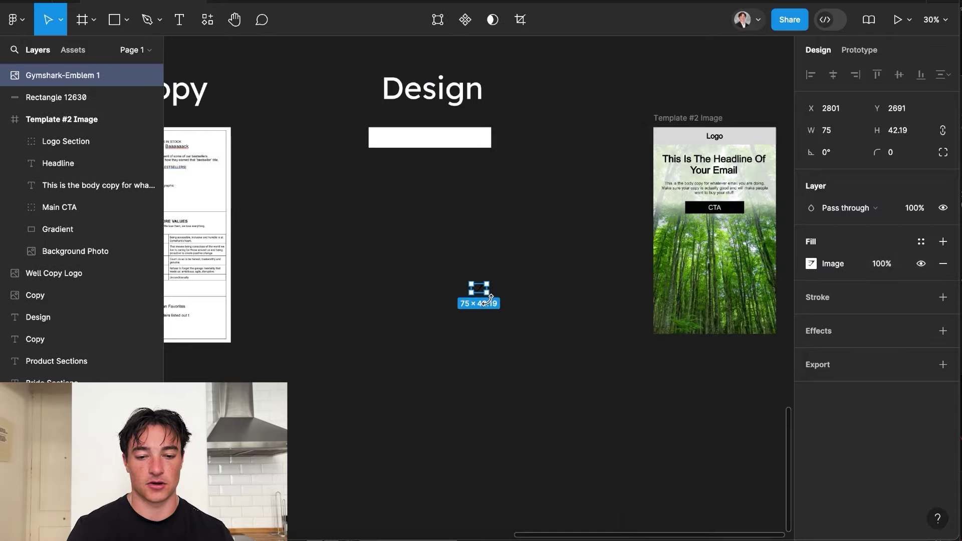
scroll(480, 296, up, 5)
drag(490, 301, 342, 32)
scroll(474, 199, up, 10)
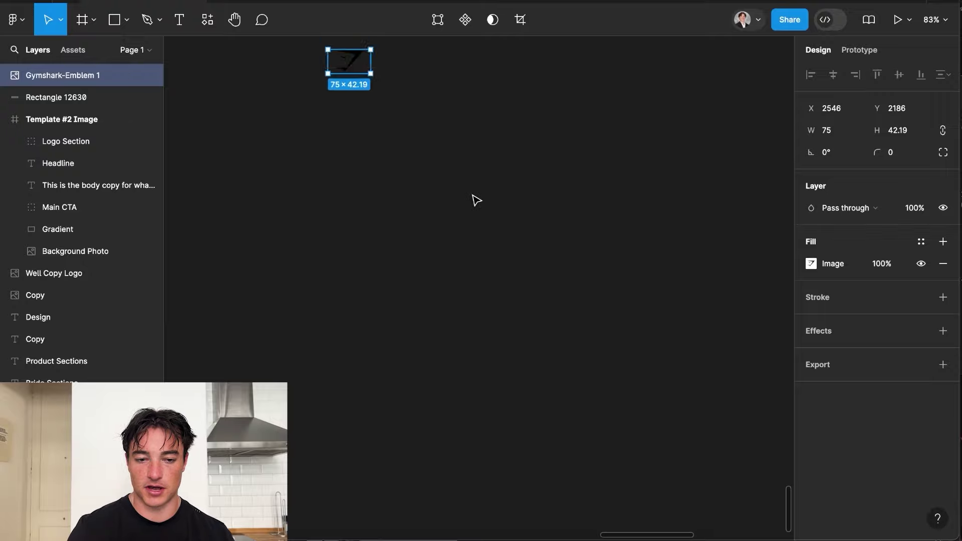
scroll(454, 339, down, 2)
drag(420, 510, 431, 380)
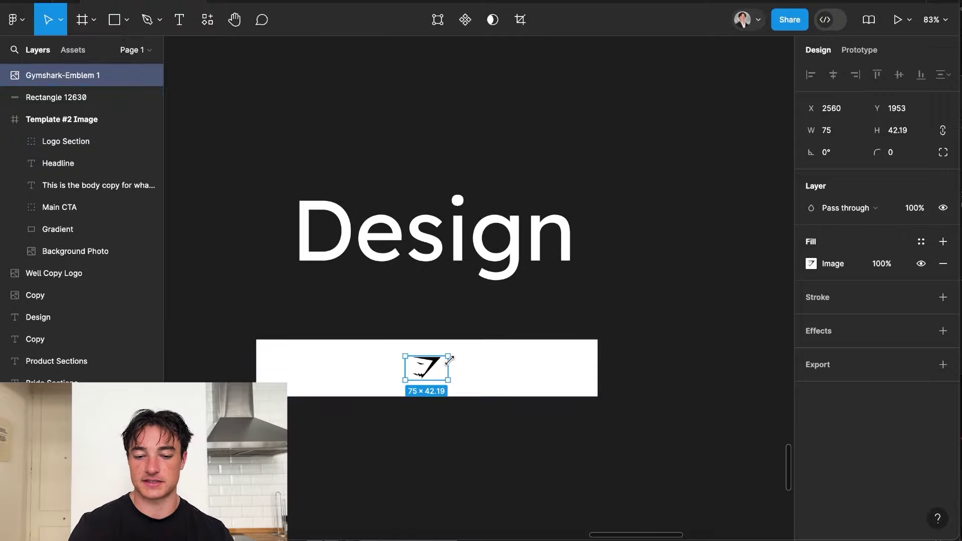
scroll(496, 361, down, 5)
click(538, 364)
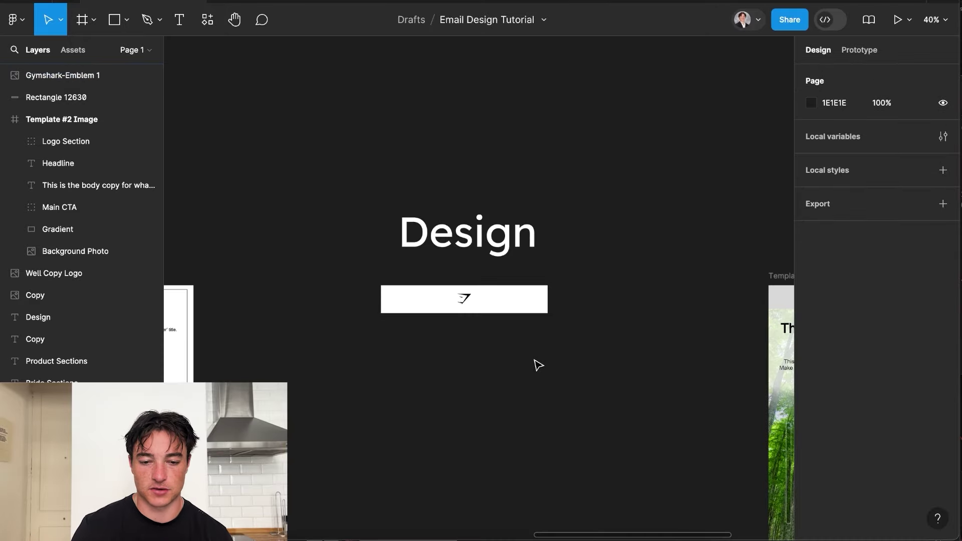
scroll(537, 364, right, 3)
scroll(538, 366, down, 3)
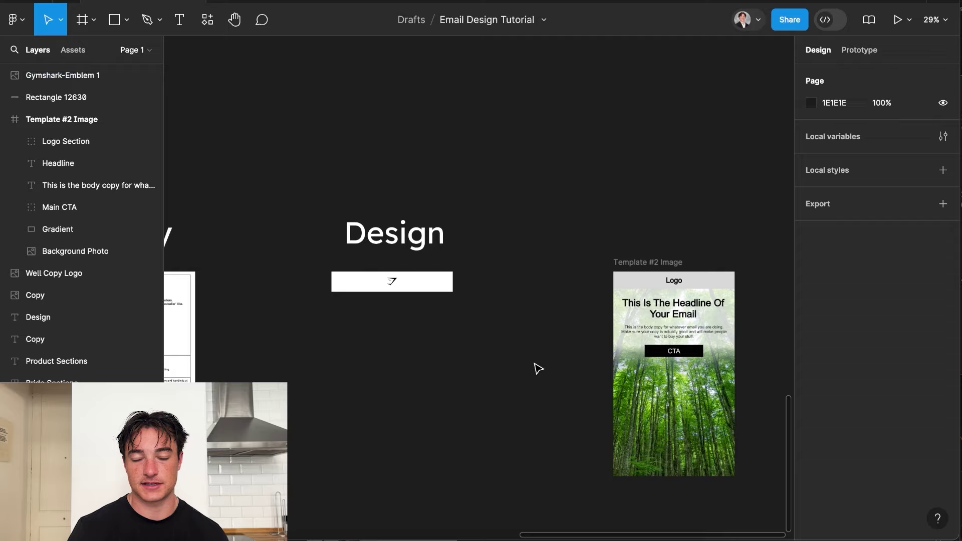
Pan and zoom over the Copy frame and the gym photo of two athletes below the logo bar.
scroll(401, 280, up, 4)
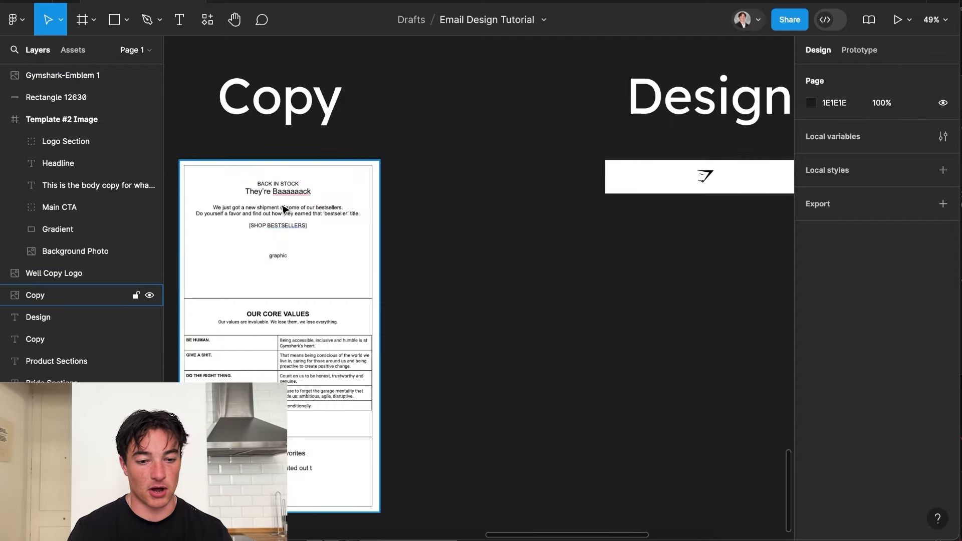
scroll(294, 233, right, 2)
scroll(294, 233, down, 1)
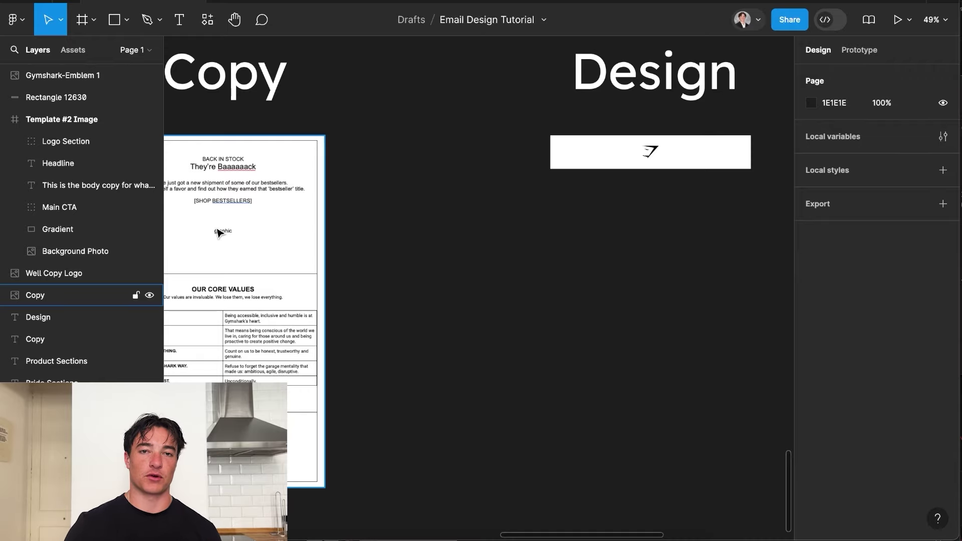
scroll(218, 232, right, 15)
scroll(218, 232, down, 3)
scroll(661, 274, left, 6)
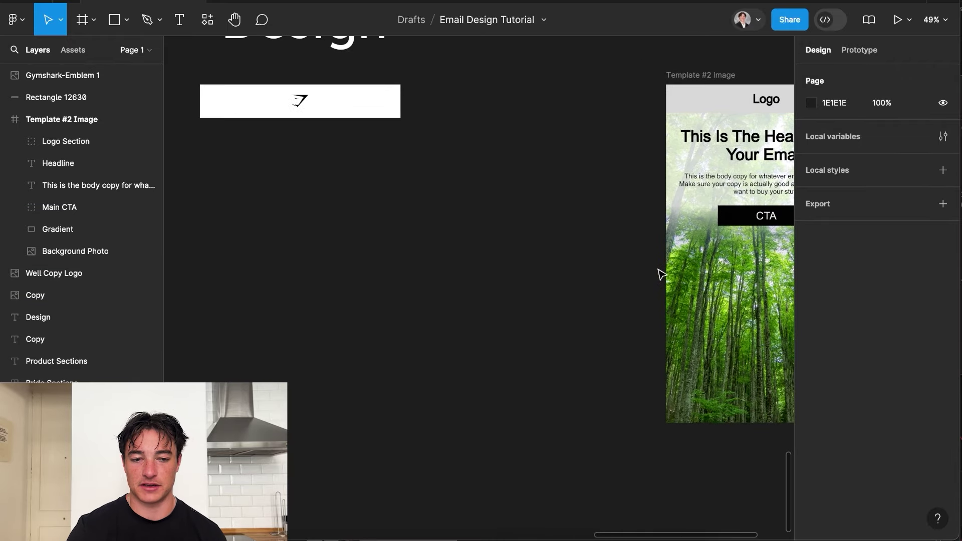
scroll(661, 274, down, 5)
scroll(661, 274, left, 3)
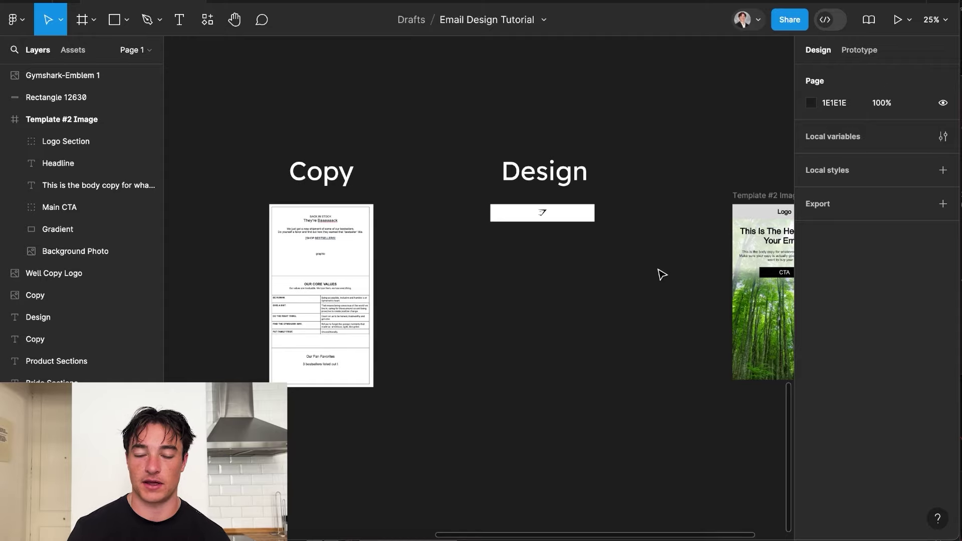
scroll(434, 326, up, 10)
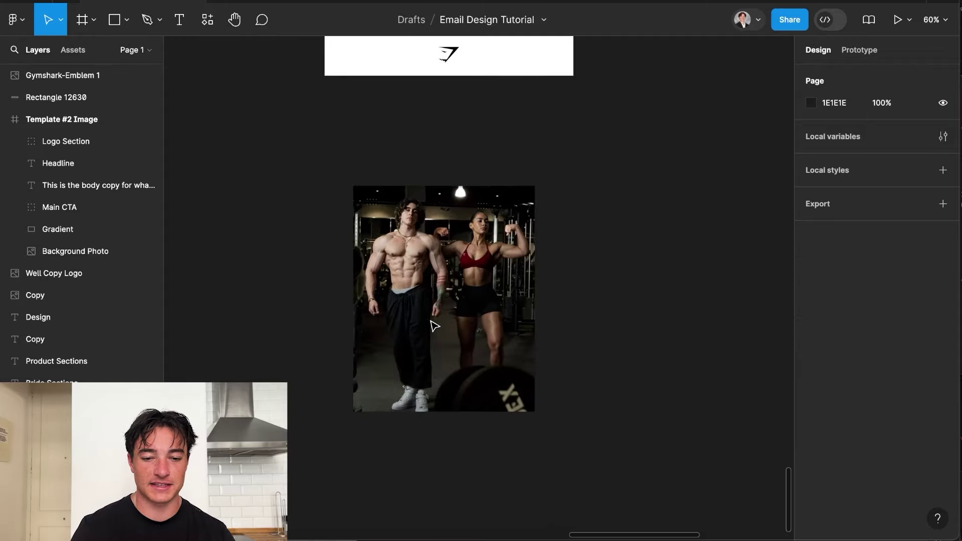
scroll(434, 326, up, 1)
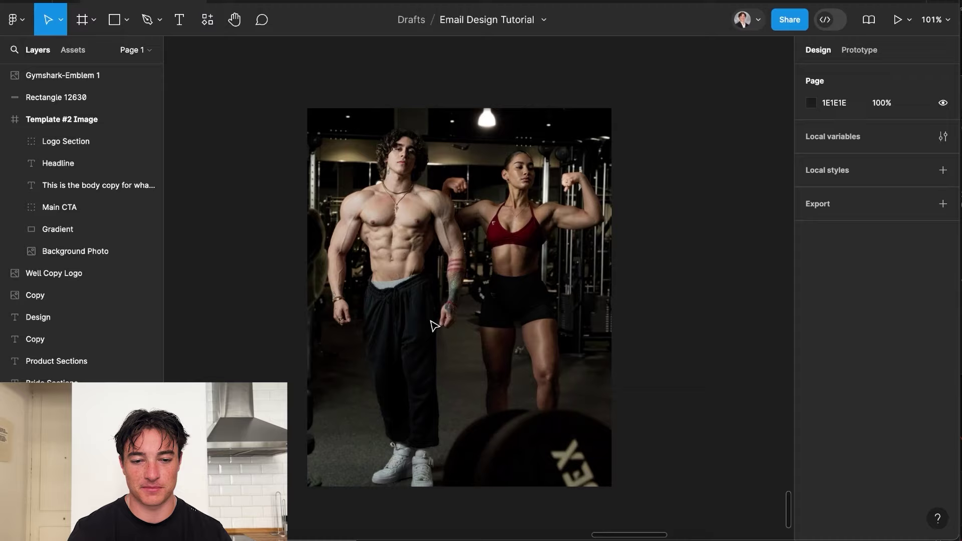
scroll(434, 326, down, 8)
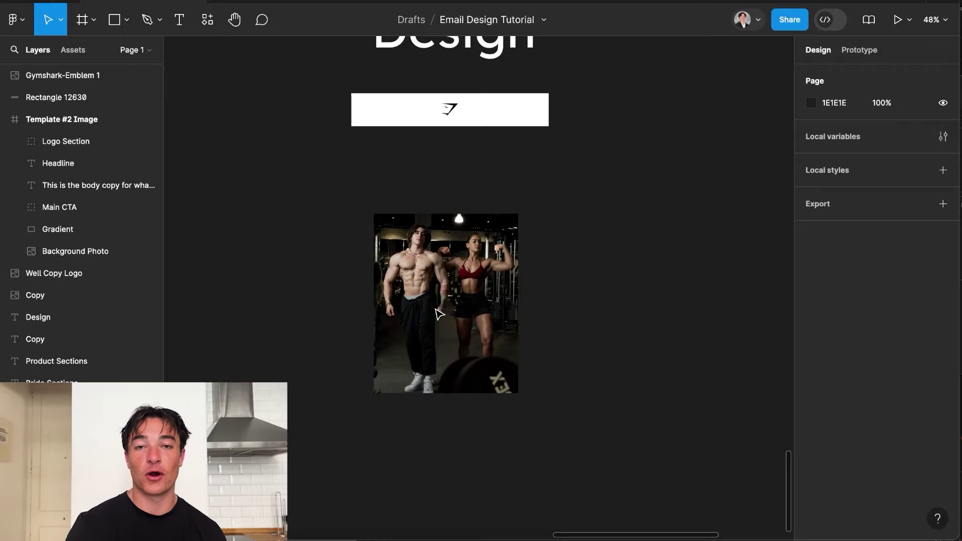
Move the gym photo up toward the logo bar and set its width to 600.
click(434, 316)
scroll(428, 316, up, 2)
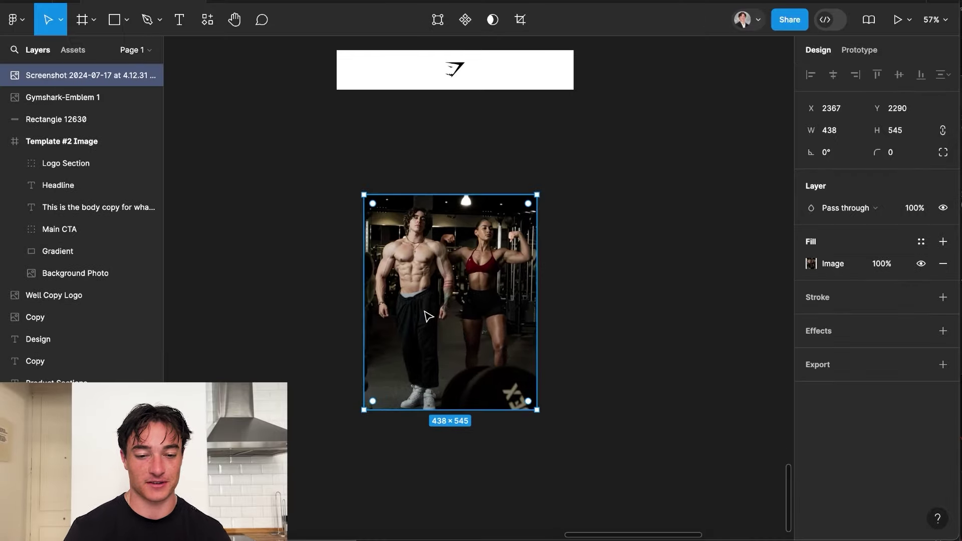
drag(428, 316, 400, 259)
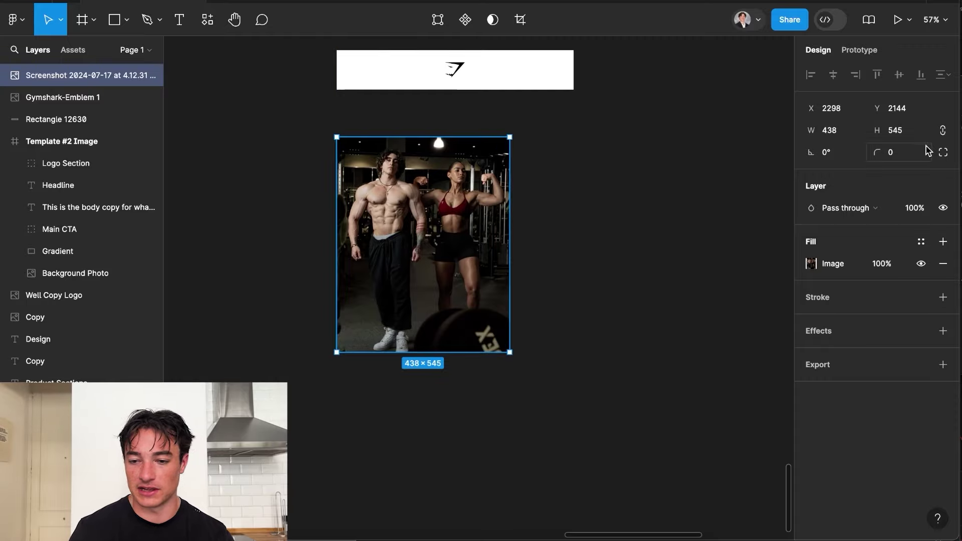
click(845, 131)
text(600)
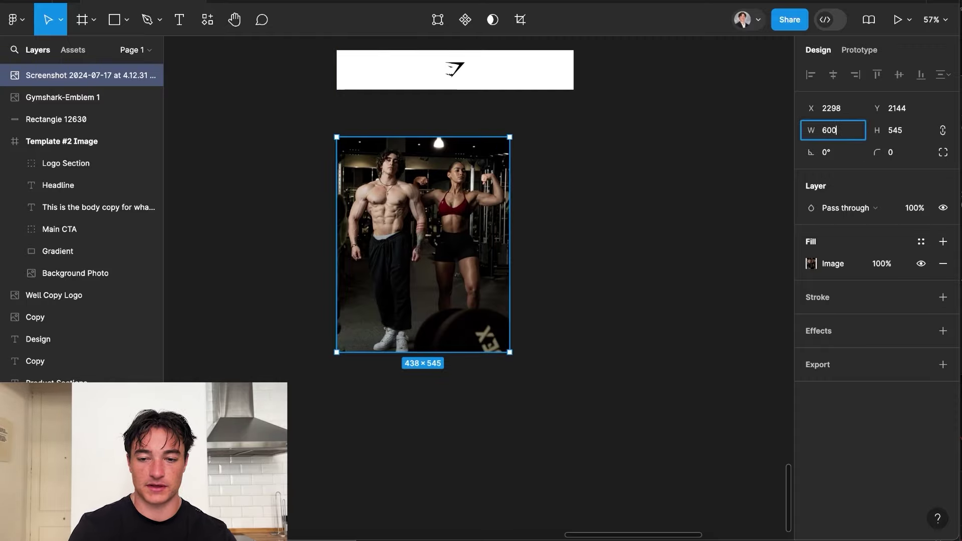
key(Return)
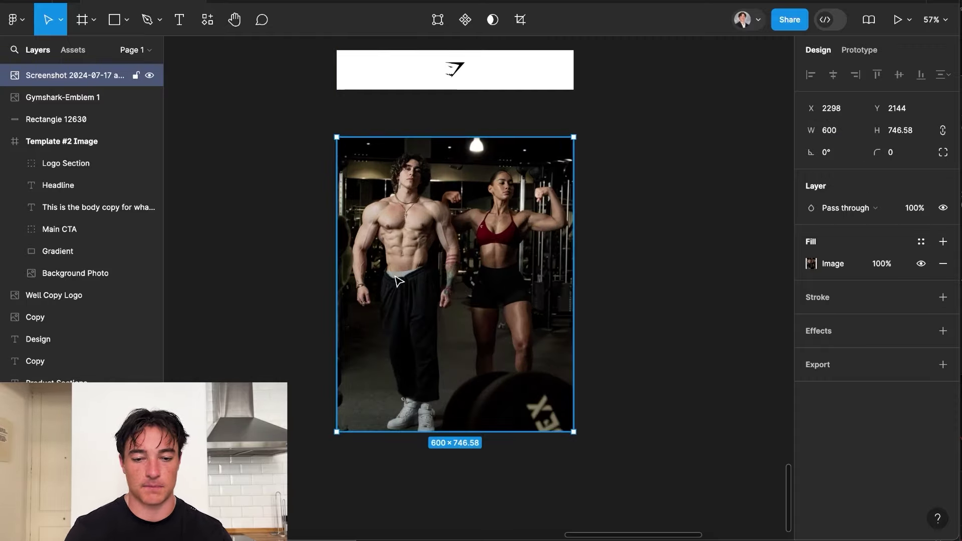
Drag the 600×746.58 photo down to Y 2279, leaving a gap below the logo bar.
scroll(398, 292, down, 4)
scroll(398, 293, left, 3)
scroll(255, 150, up, 3)
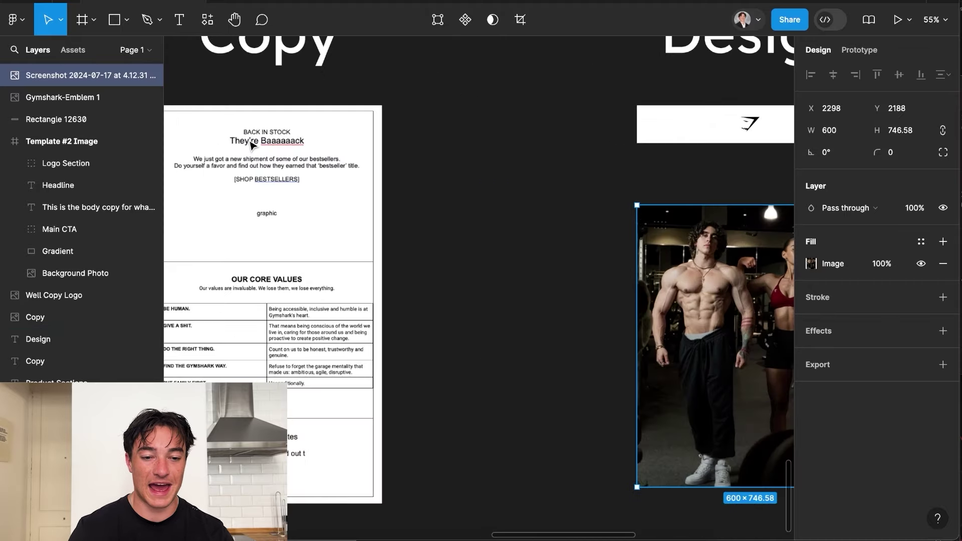
scroll(541, 243, right, 5)
drag(606, 234, 605, 269)
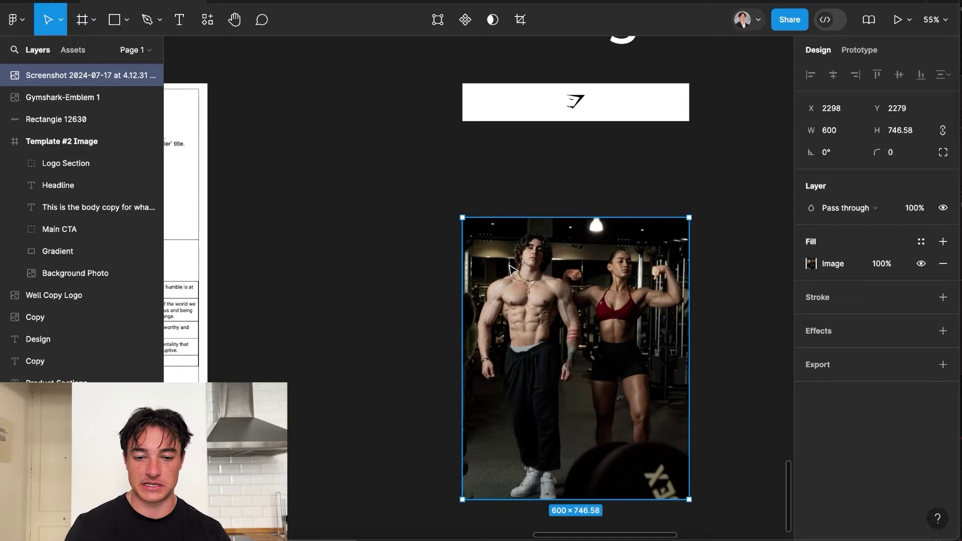
scroll(548, 180, up, 3)
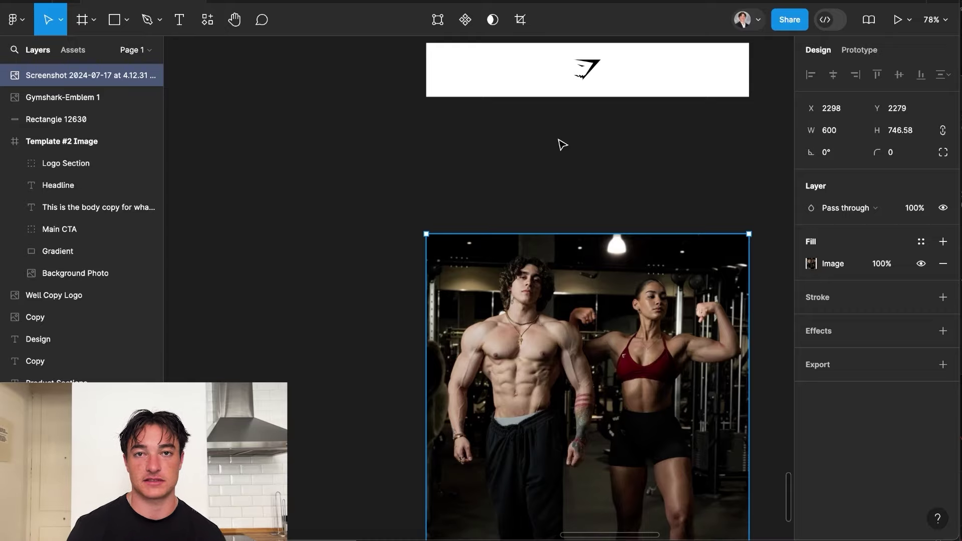
scroll(568, 225, down, 3)
scroll(545, 232, up, 3)
Create a rectangle, set its width to 600 and move it under the logo bar.
scroll(522, 216, up, 2)
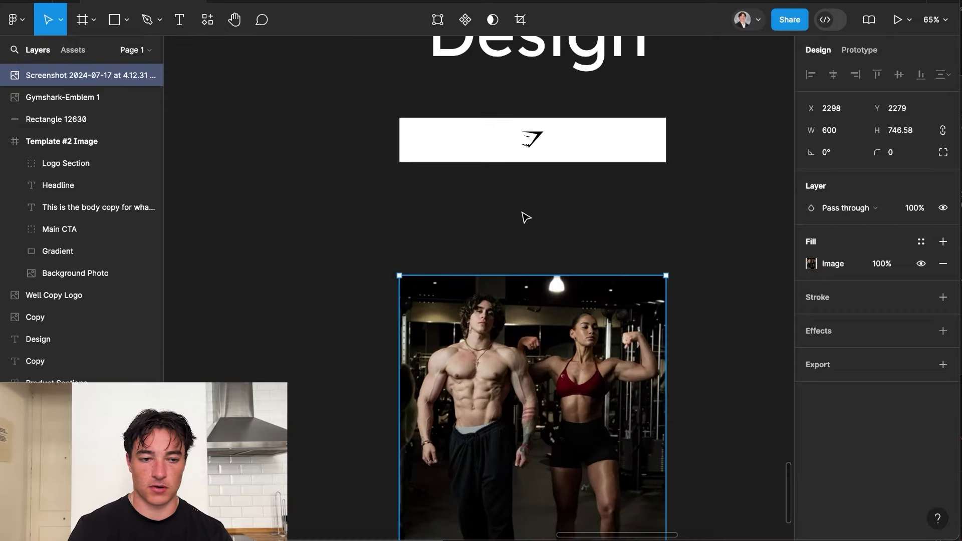
click(239, 116)
click(114, 19)
click(127, 21)
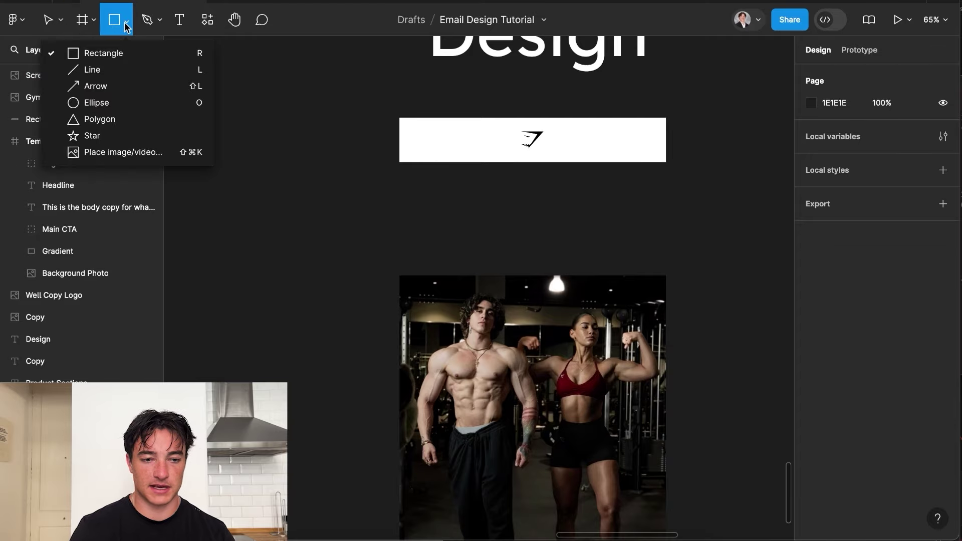
click(381, 161)
drag(421, 190, 487, 207)
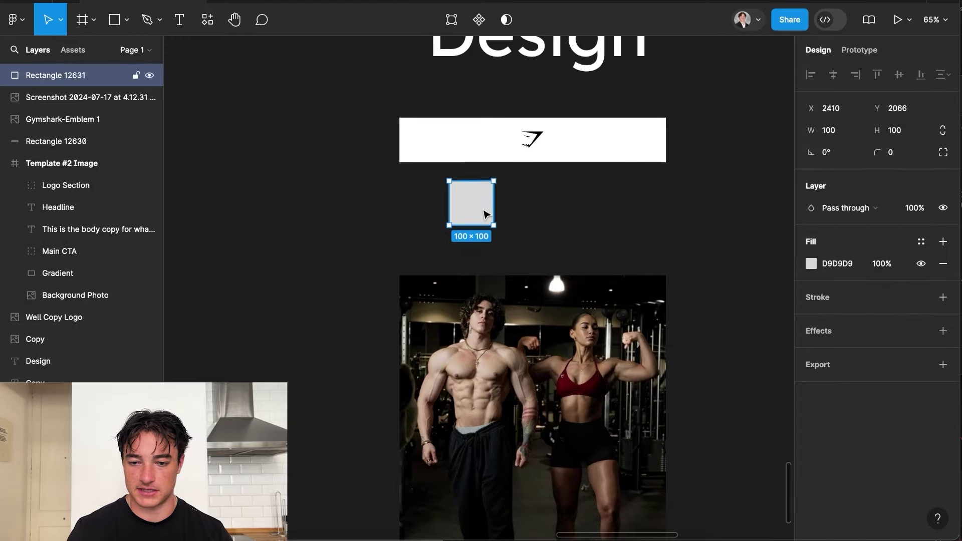
click(844, 135)
text(600)
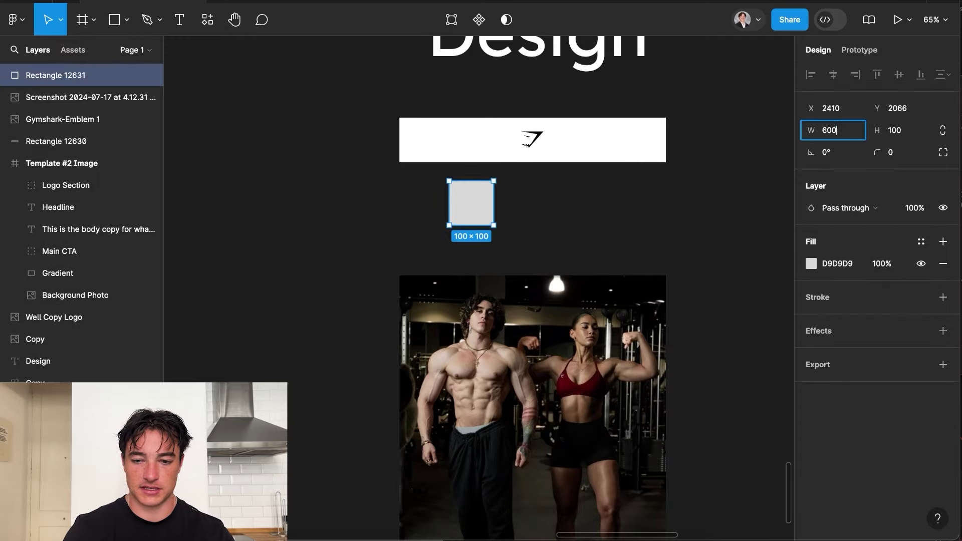
key(Return)
drag(511, 214, 463, 200)
Fill the rectangle with 000000 black and stretch it down to meet the gym photo.
click(810, 263)
text(000000)
key(Return)
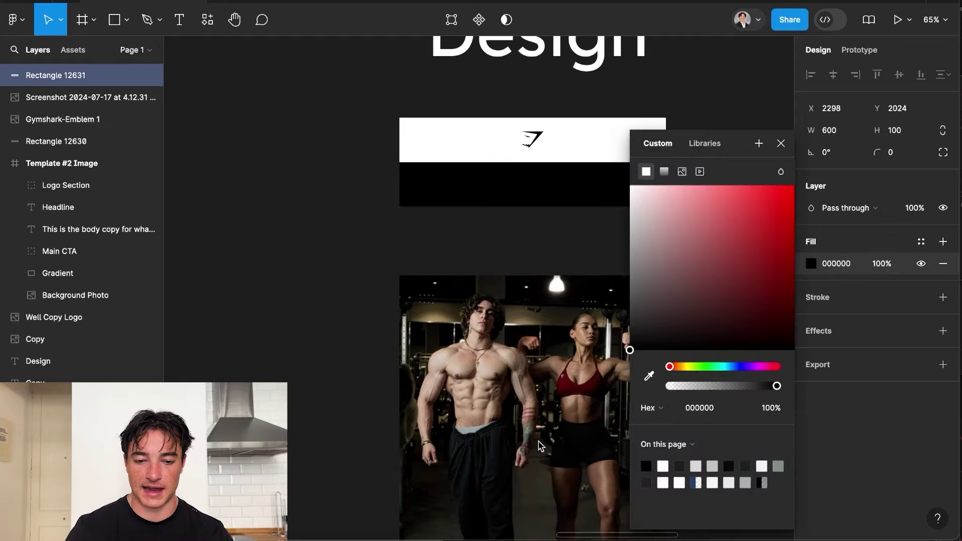
key(Escape)
drag(532, 206, 554, 283)
click(336, 307)
Check the gym photo and the black rectangle's 600×255 size.
click(606, 319)
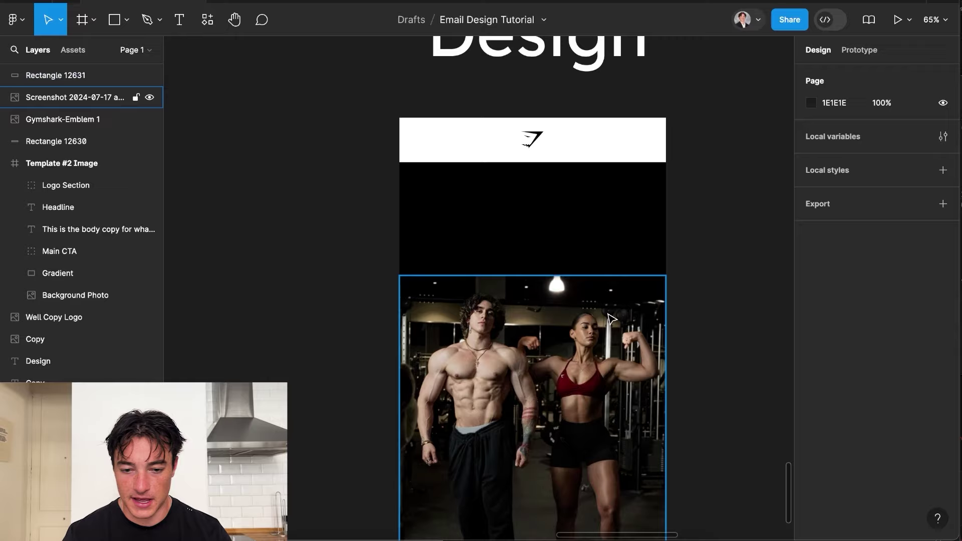
scroll(604, 315, up, 5)
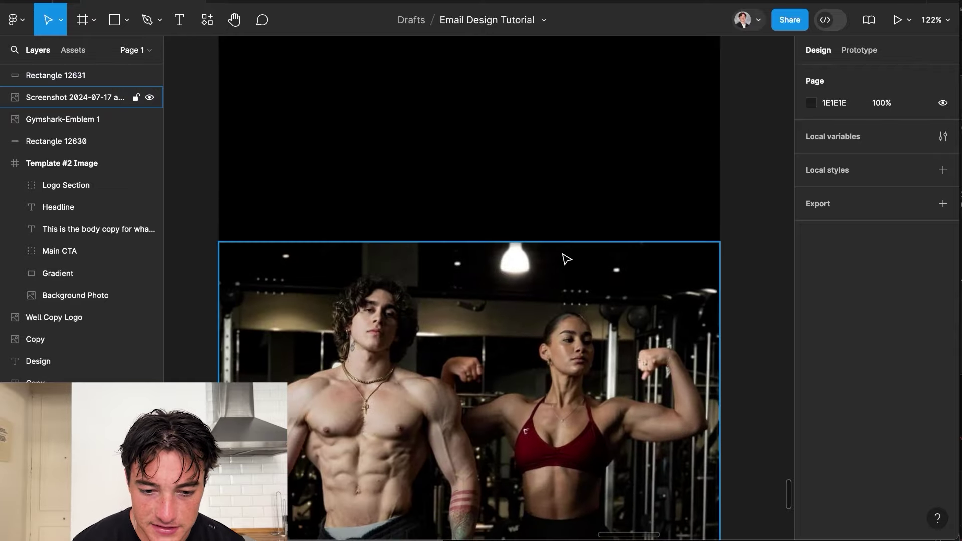
key(Escape)
scroll(566, 255, down, 5)
click(608, 220)
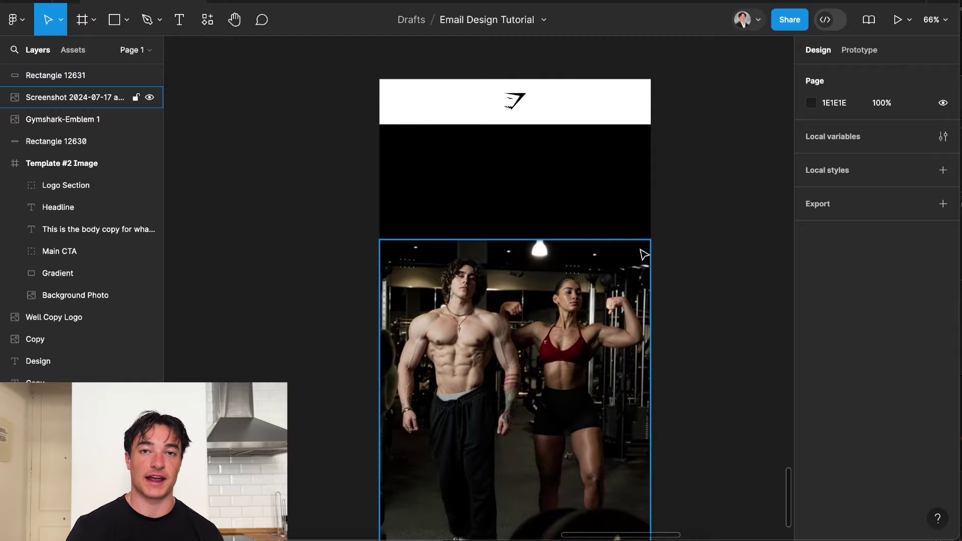
click(576, 228)
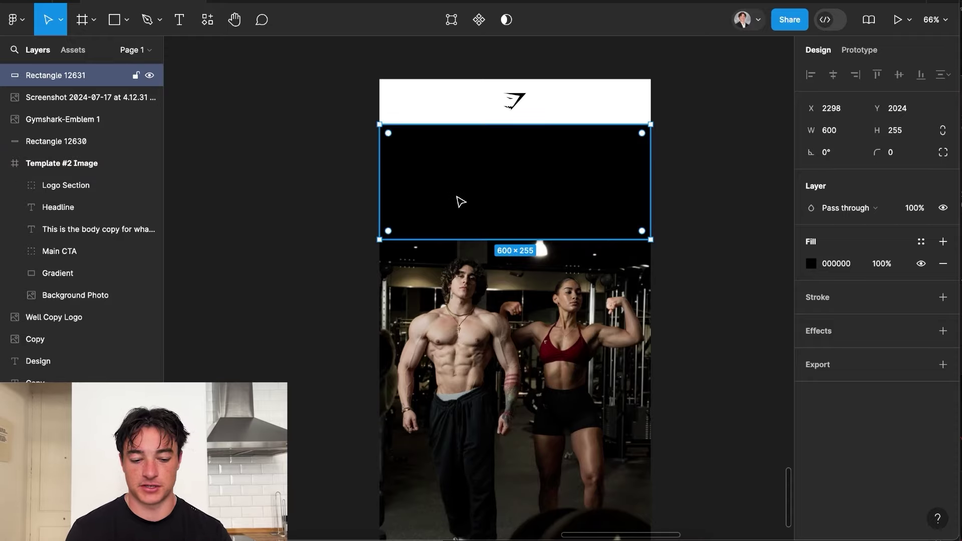
Duplicate the black rectangle, shorten the copy, and give it a vertical linear gradient fill.
key(ctrl+d)
drag(479, 196, 479, 231)
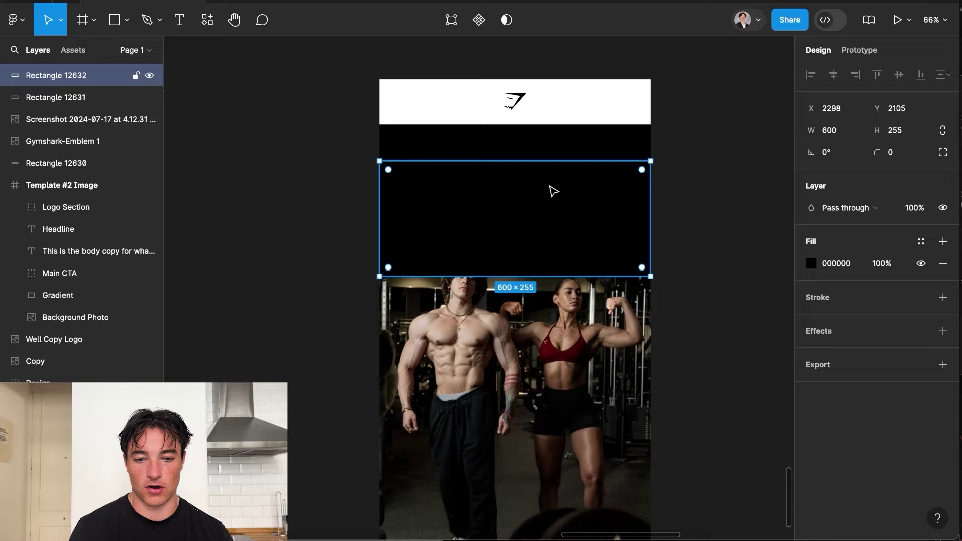
drag(530, 161, 530, 218)
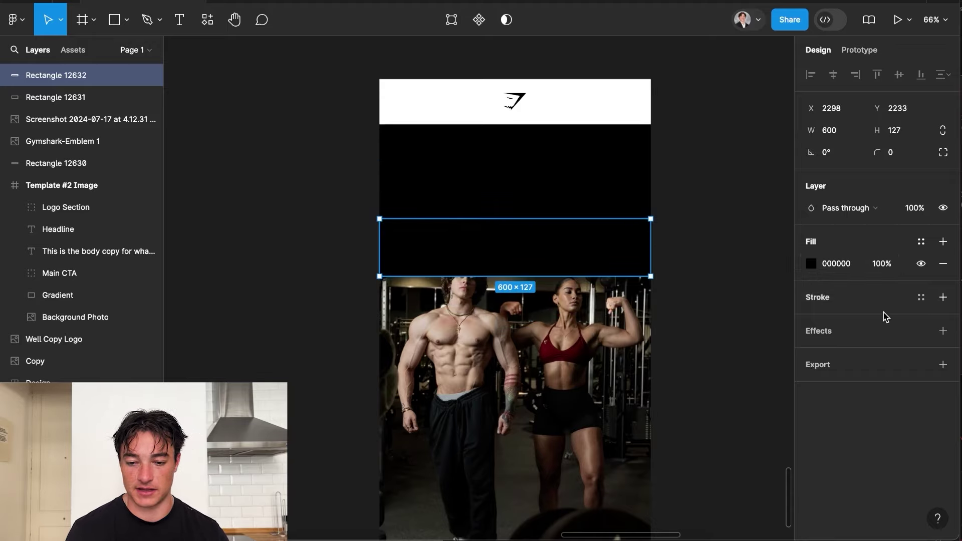
click(810, 263)
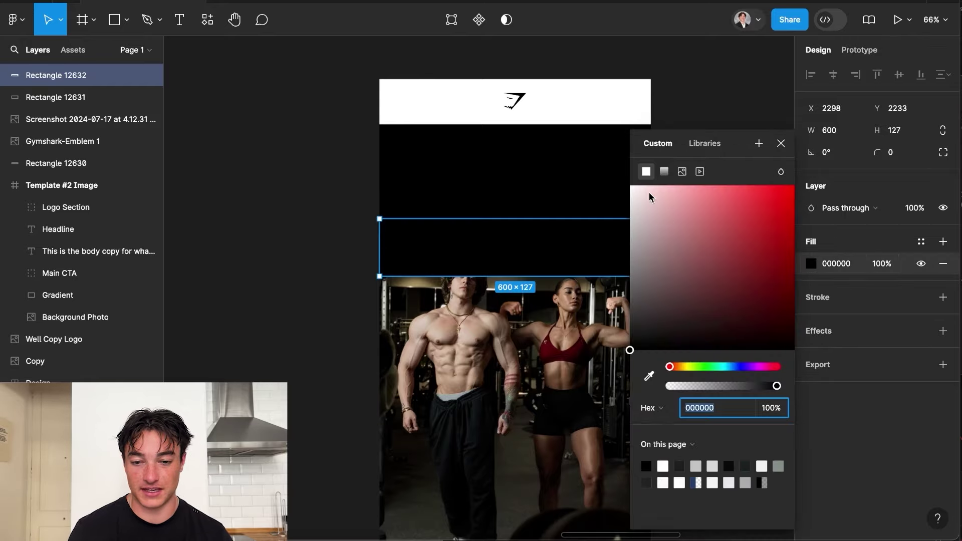
click(664, 172)
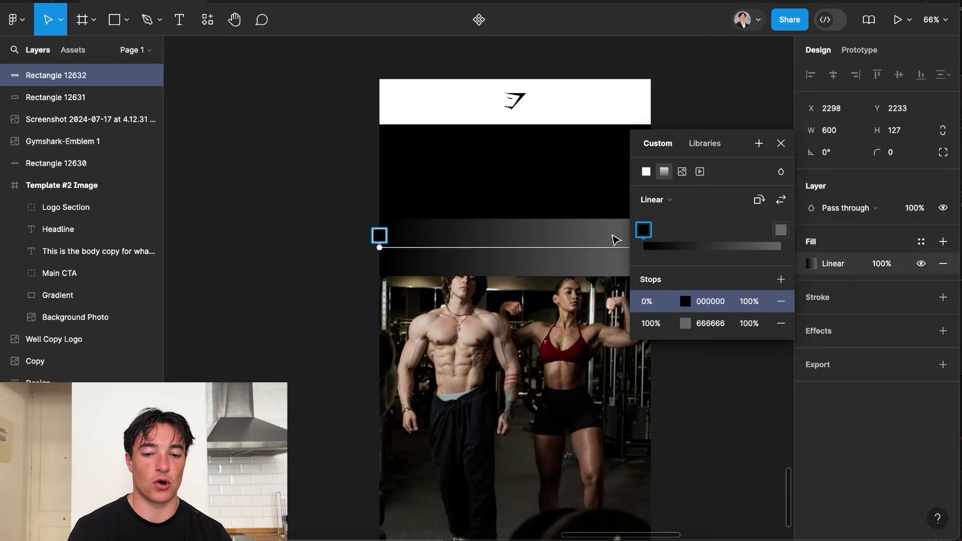
click(760, 200)
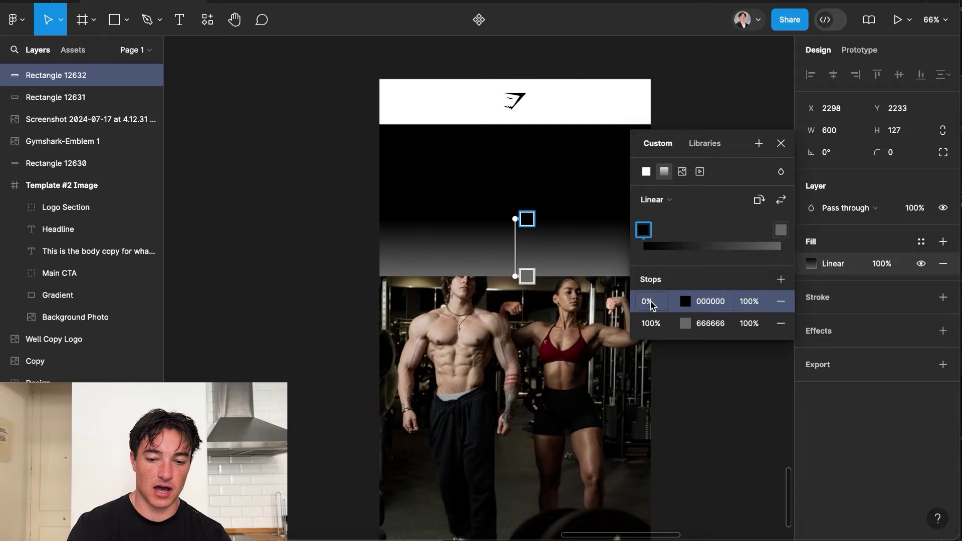
Fade the gradient's end stop to fully transparent (0% opacity).
click(685, 324)
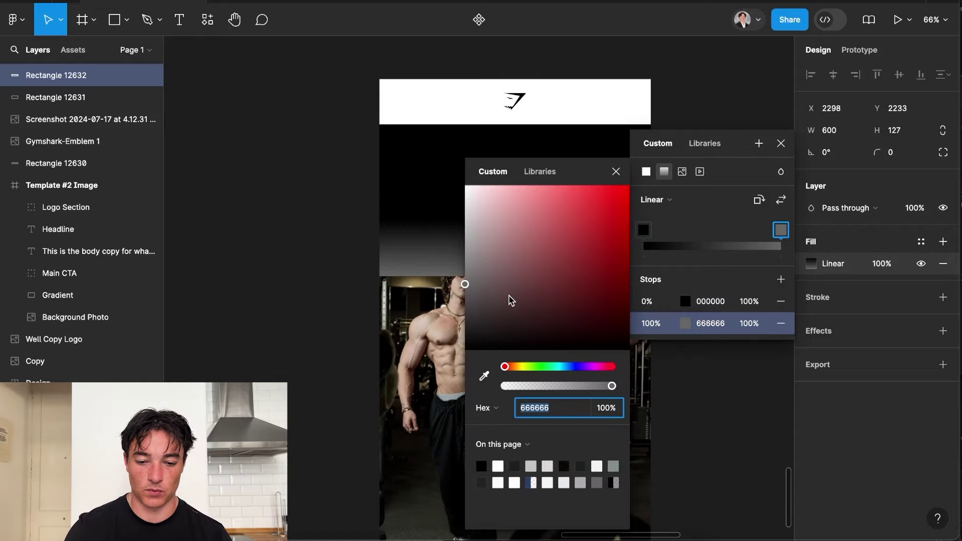
drag(611, 386, 500, 398)
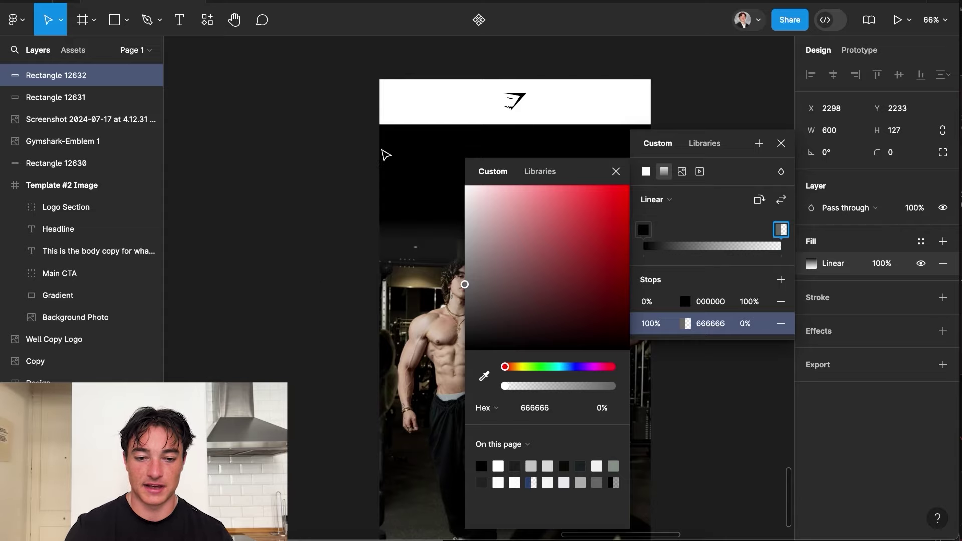
click(615, 171)
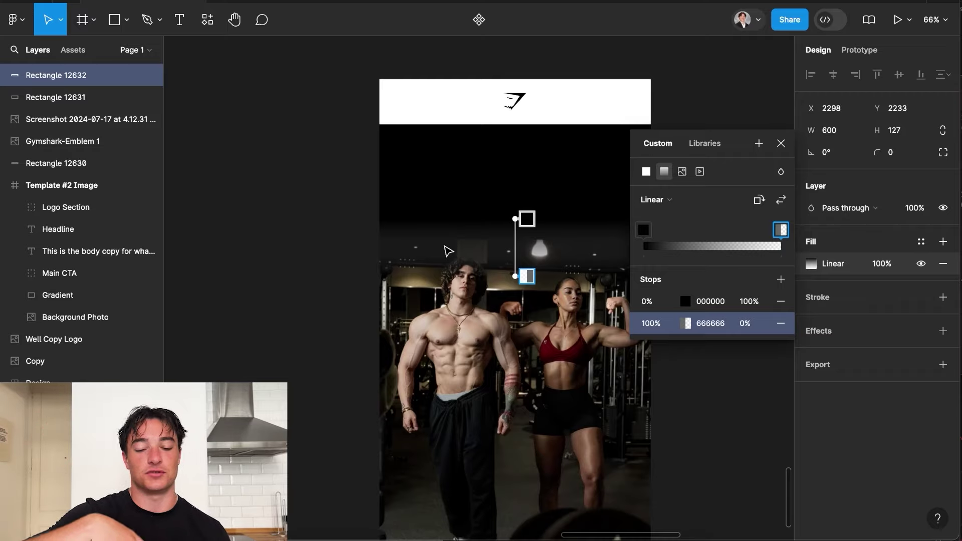
click(448, 251)
Resize the gradient strip to 81 tall and fit it over the photo's top edge.
scroll(448, 251, up, 2)
mouse_move(577, 257)
mouse_down()
mouse_move(579, 275)
mouse_move(582, 250)
mouse_move(583, 275)
mouse_up()
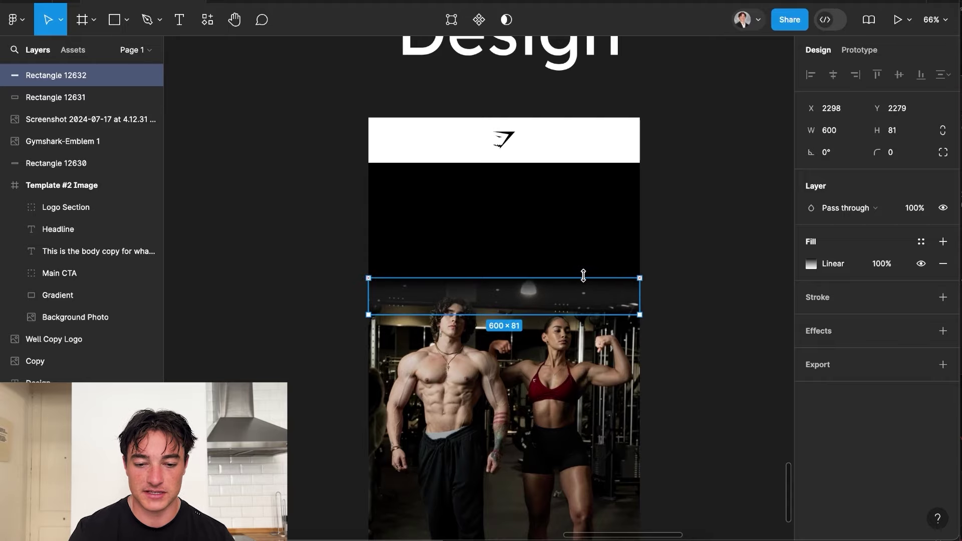
click(686, 299)
click(546, 300)
drag(546, 301, 564, 291)
Add a size-75 "They're" headline text box in the black section under the logo.
click(670, 299)
scroll(670, 298, down, 3)
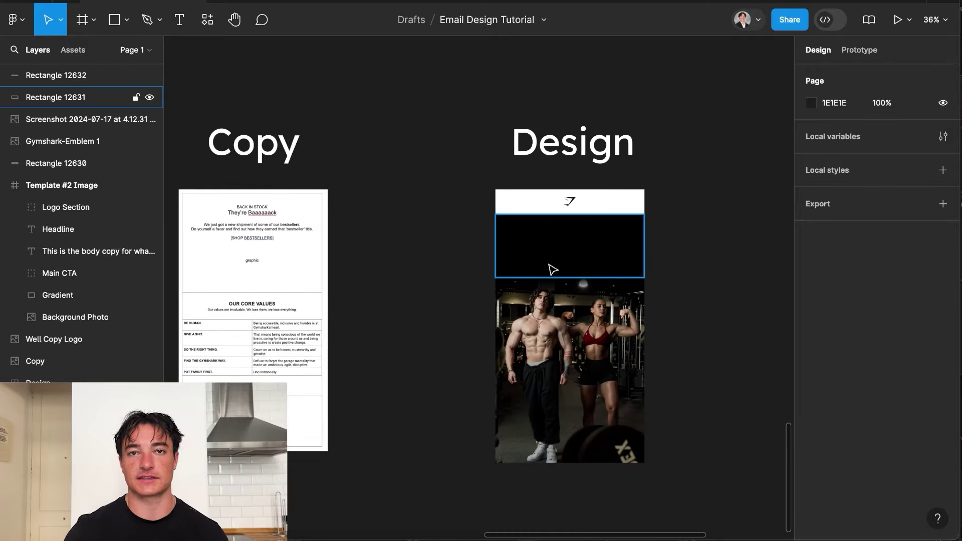
scroll(624, 293, up, 3)
click(178, 20)
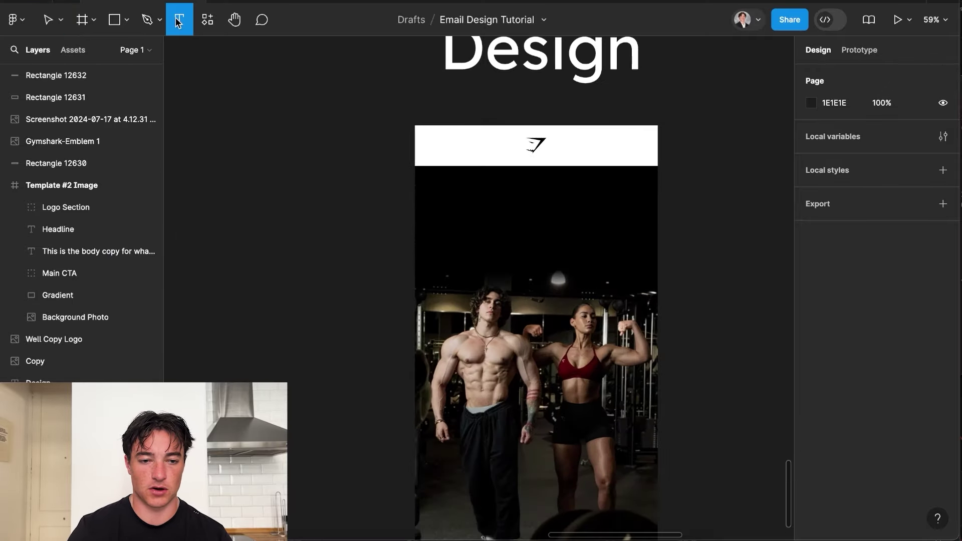
drag(495, 186, 577, 206)
click(896, 288)
text(75)
key(Return)
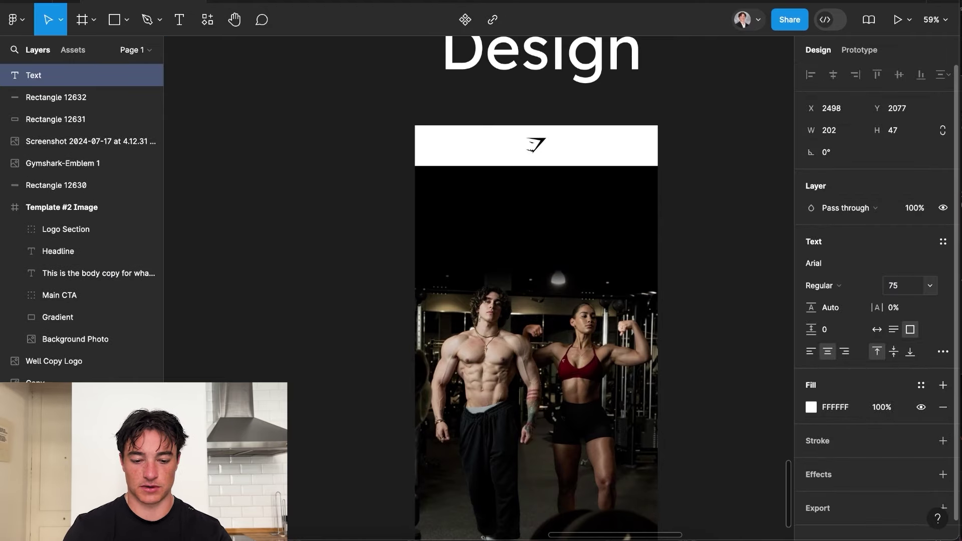
text(They)
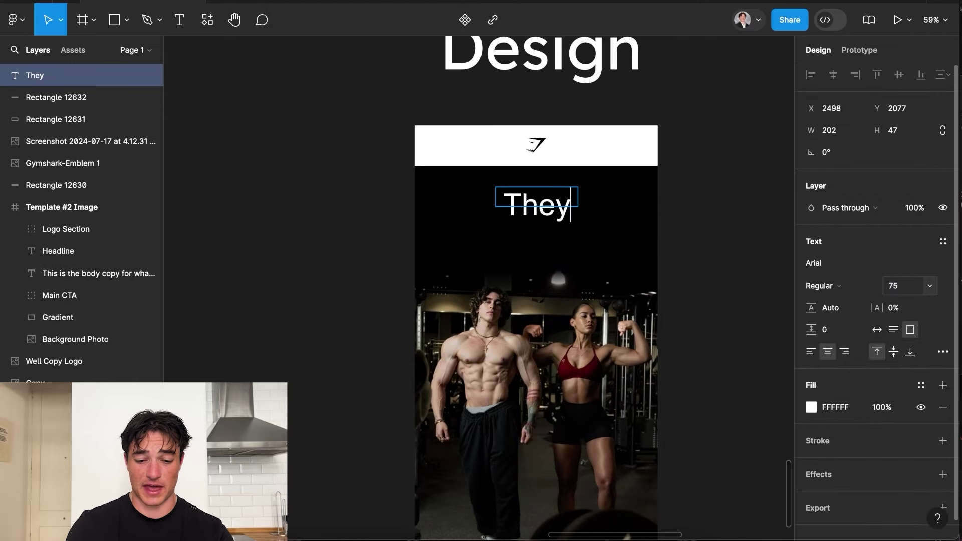
text('re)
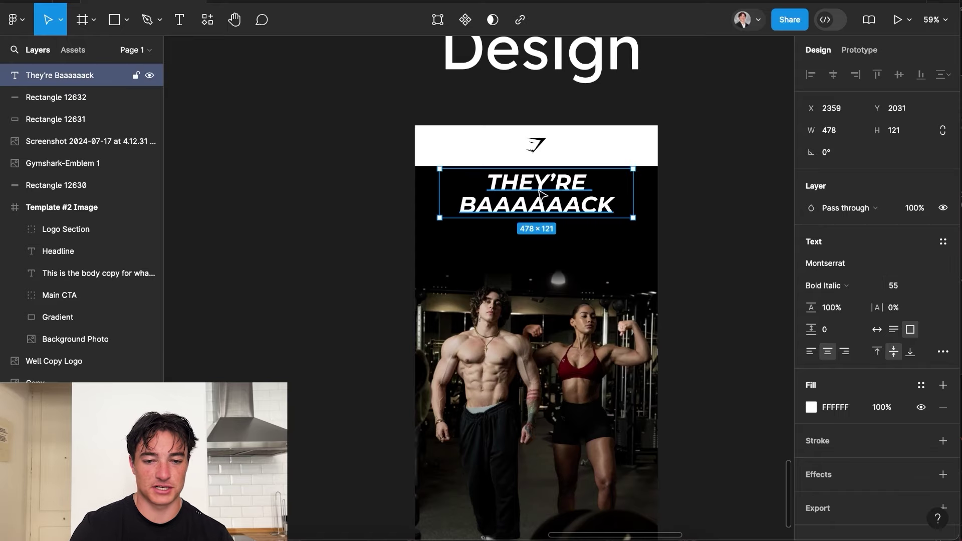
drag(541, 211, 542, 209)
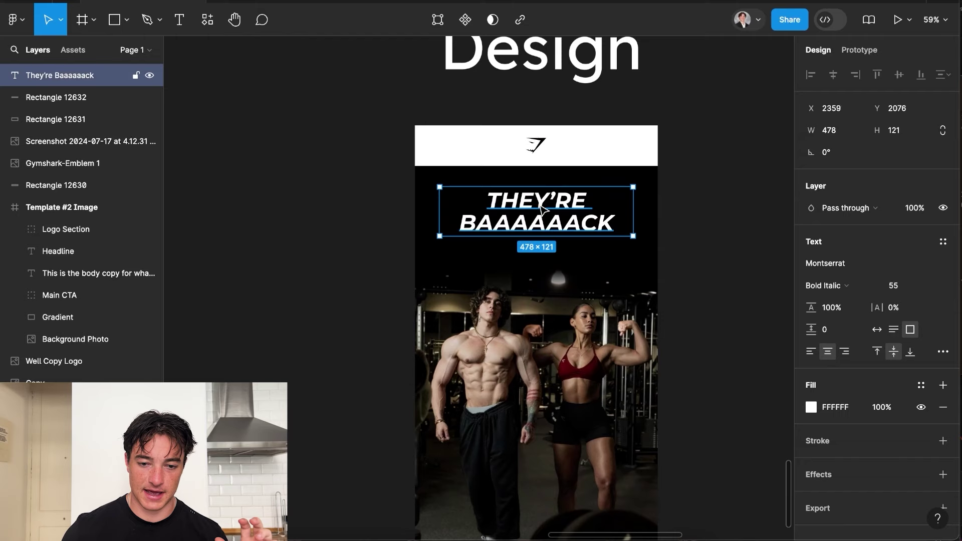
Duplicate the headline, replace its text with the pasted body copy, and place it beneath.
key(super+d)
drag(566, 212, 555, 251)
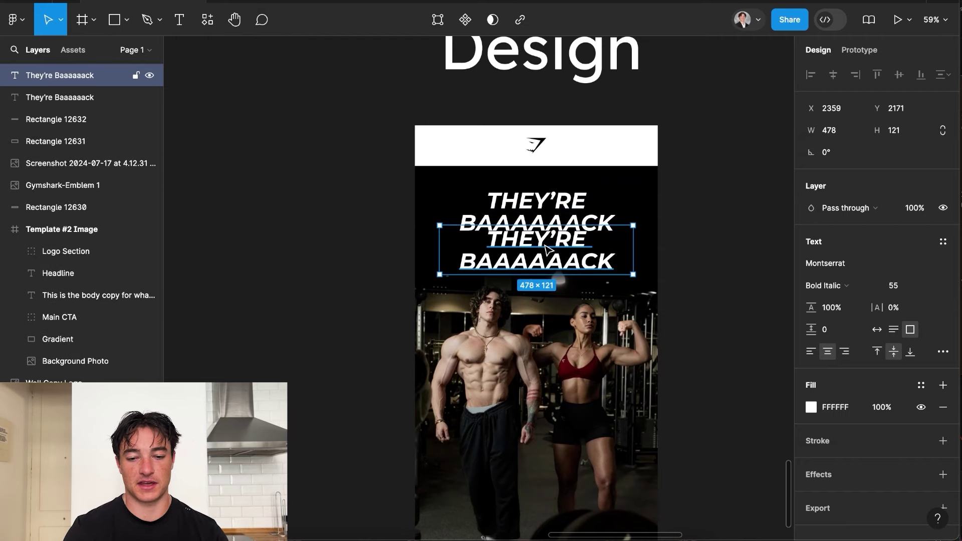
double_click(544, 245)
text(We just got a new shipment of some of our bestsellers. Do yourself a favor and find out how they earned that 'bestseller' title.)
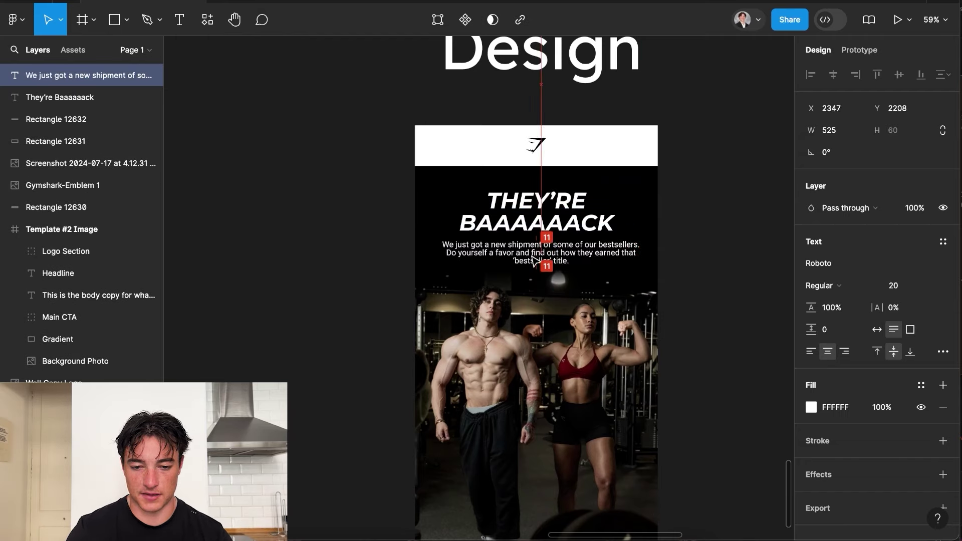
key(Escape)
drag(534, 260, 540, 257)
click(701, 233)
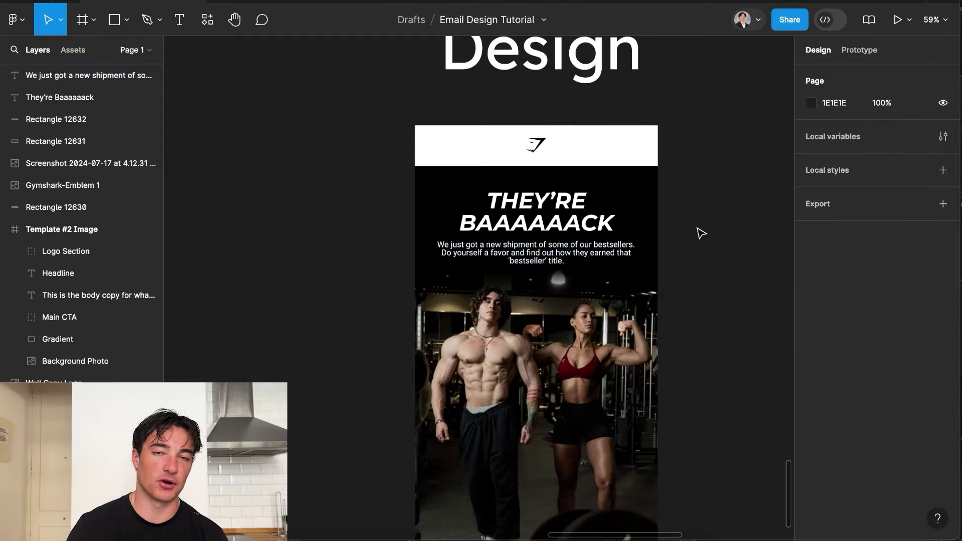
scroll(700, 234, left, 5)
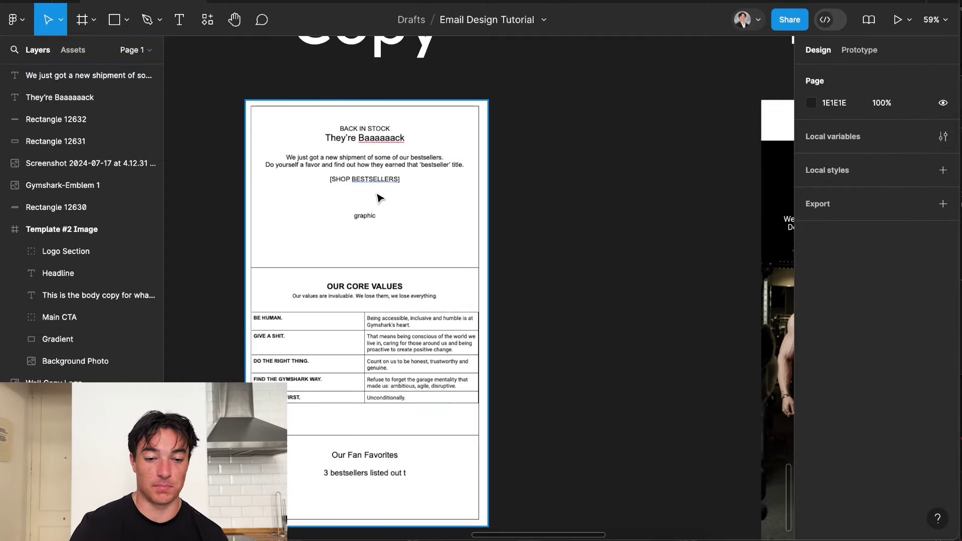
scroll(576, 257, right, 5)
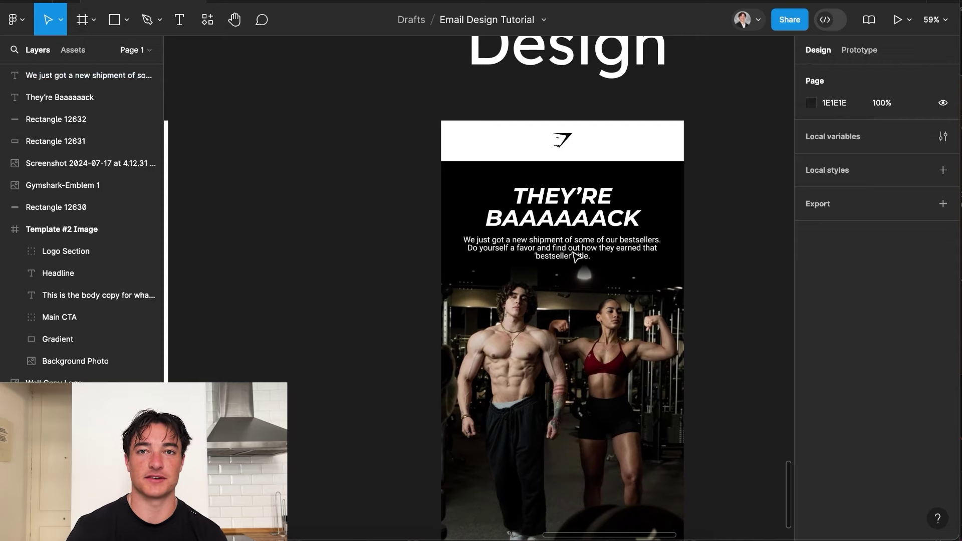
click(127, 20)
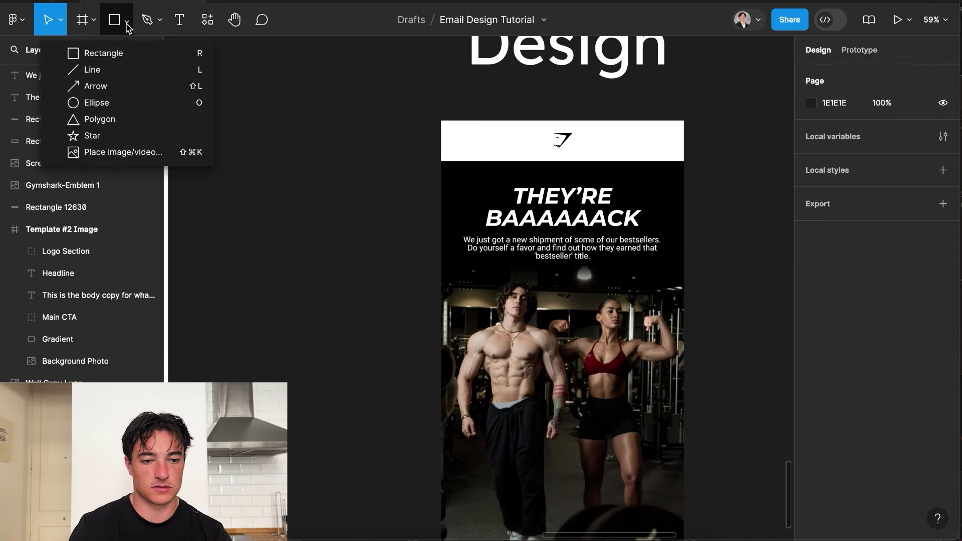
Draw a 242×29 button rectangle below the body copy, discarding a mistaken ellipse.
click(153, 102)
drag(282, 230, 405, 259)
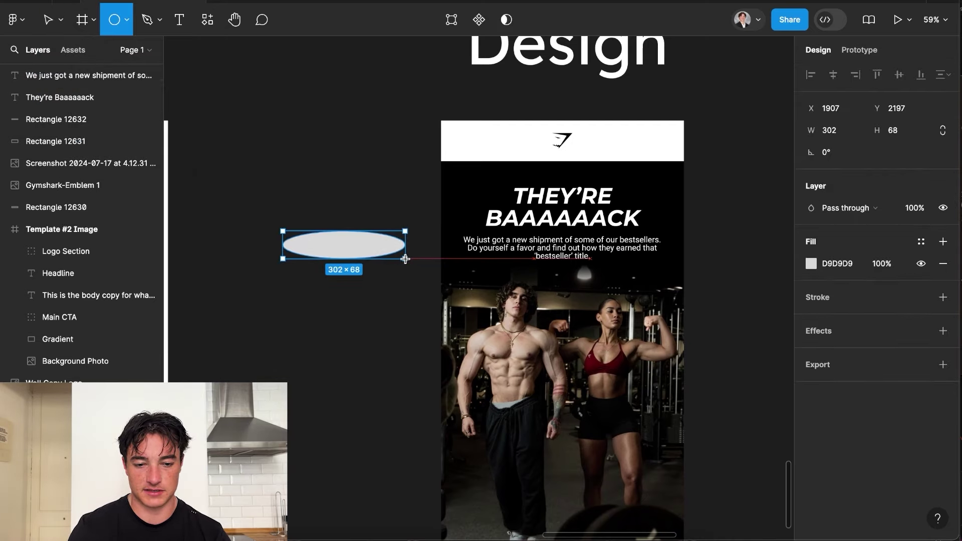
key(ctrl+z)
key(ctrl+z)
click(124, 29)
click(122, 52)
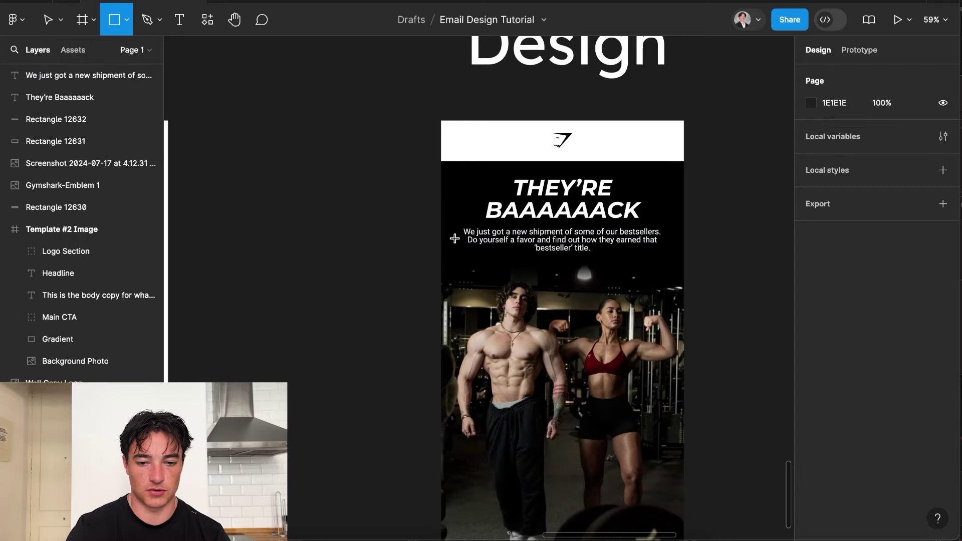
mouse_move(517, 266)
mouse_down()
mouse_move(653, 293)
mouse_move(616, 277)
mouse_up()
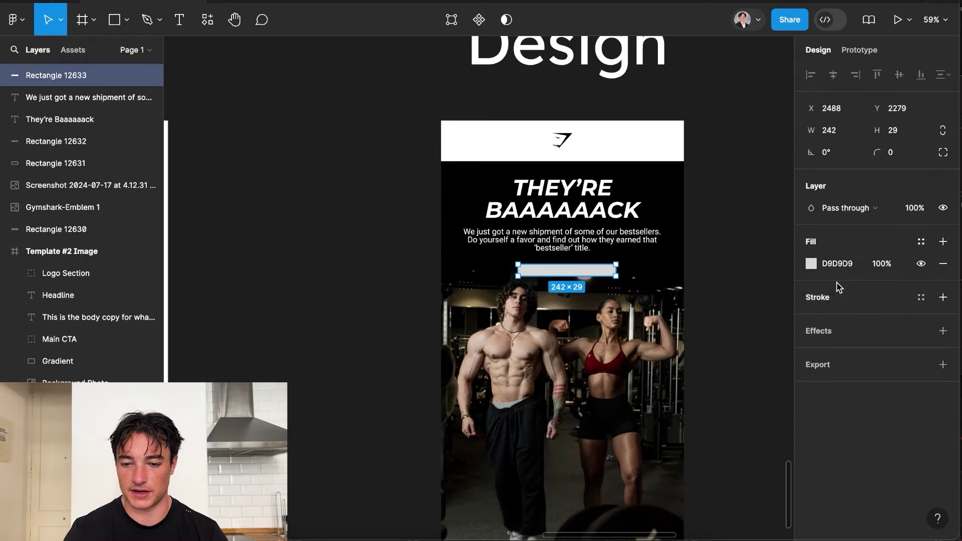
Fill the button white, give it corner radius 65, and make it 66 tall.
click(810, 264)
click(719, 273)
click(630, 185)
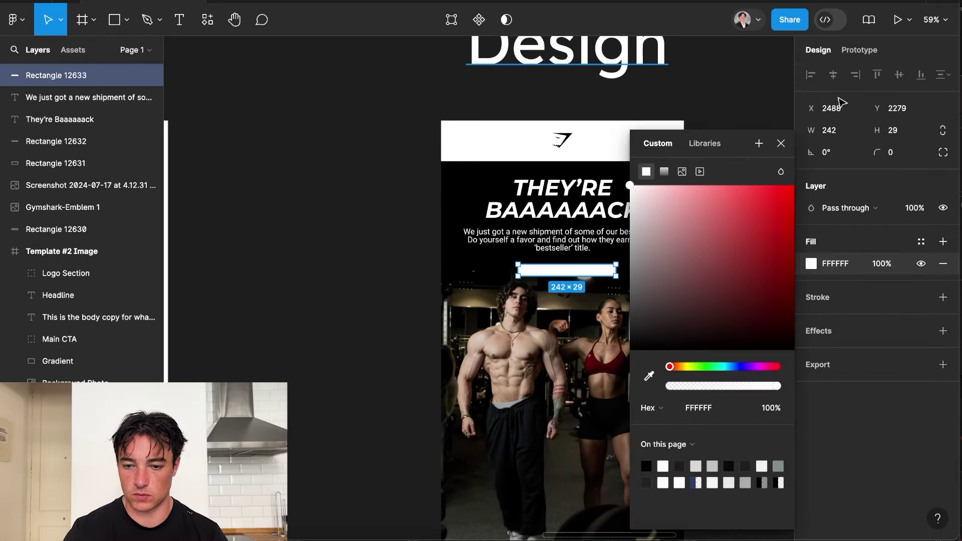
click(891, 153)
key(Return)
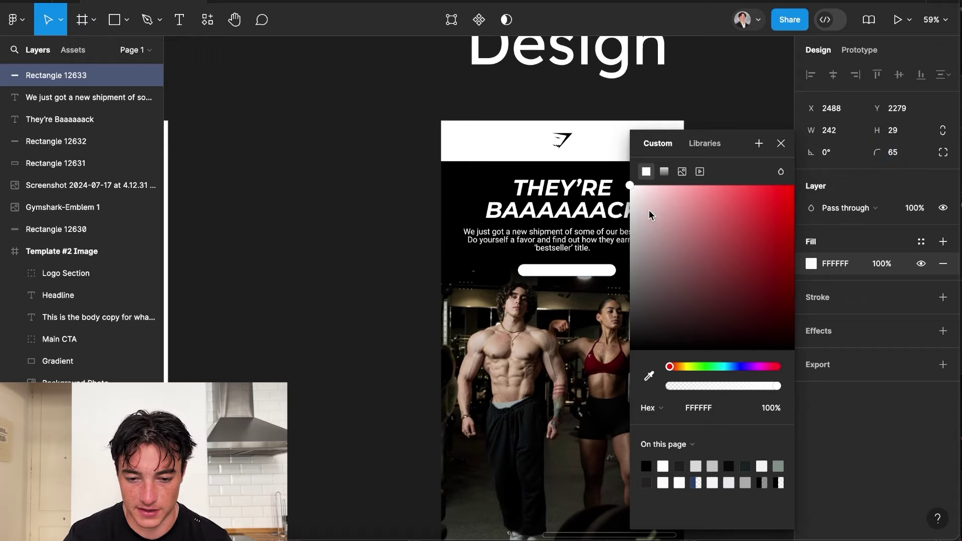
scroll(563, 281, up, 5)
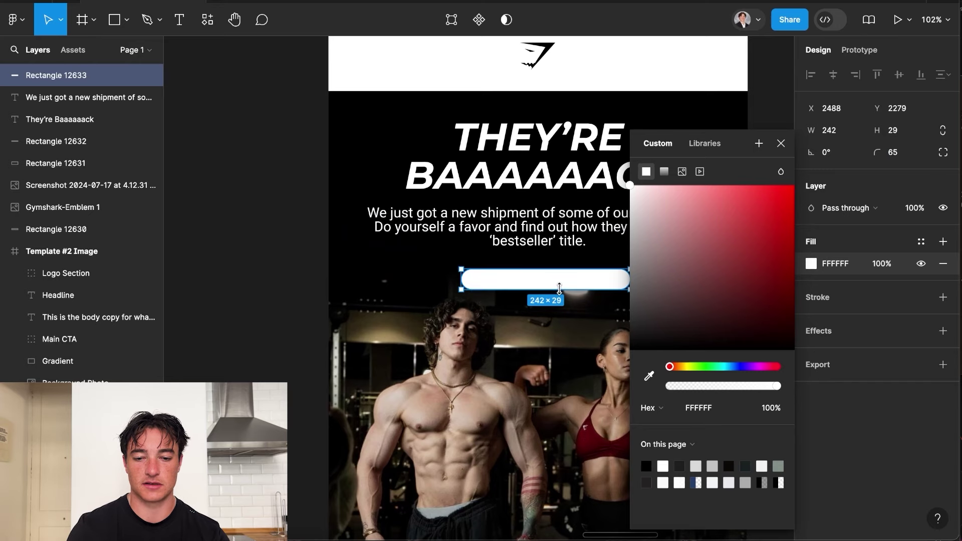
drag(559, 289, 560, 308)
Duplicate the body copy onto the button and retype it as 'SHOP BESTSELLERS'.
click(560, 241)
key(super+d)
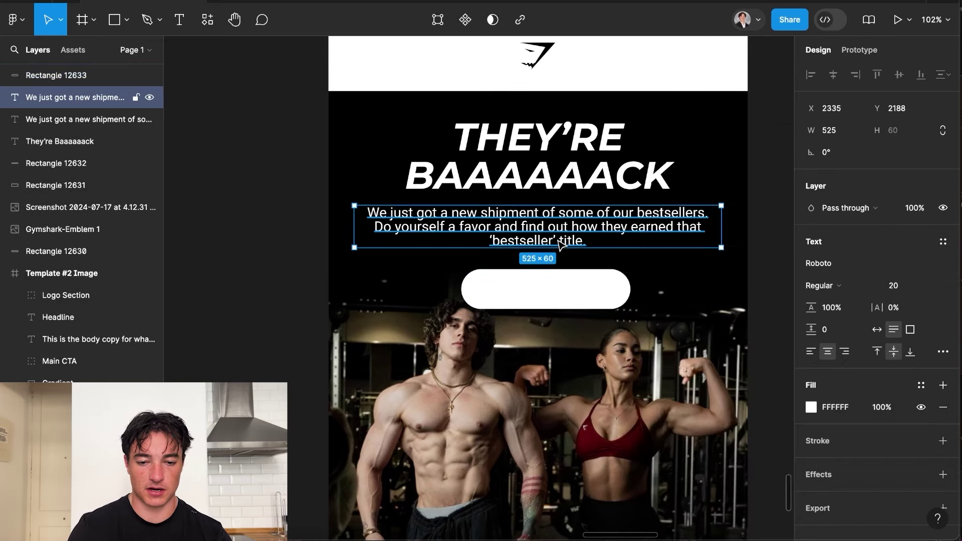
drag(561, 245, 543, 299)
double_click(543, 298)
text(SH)
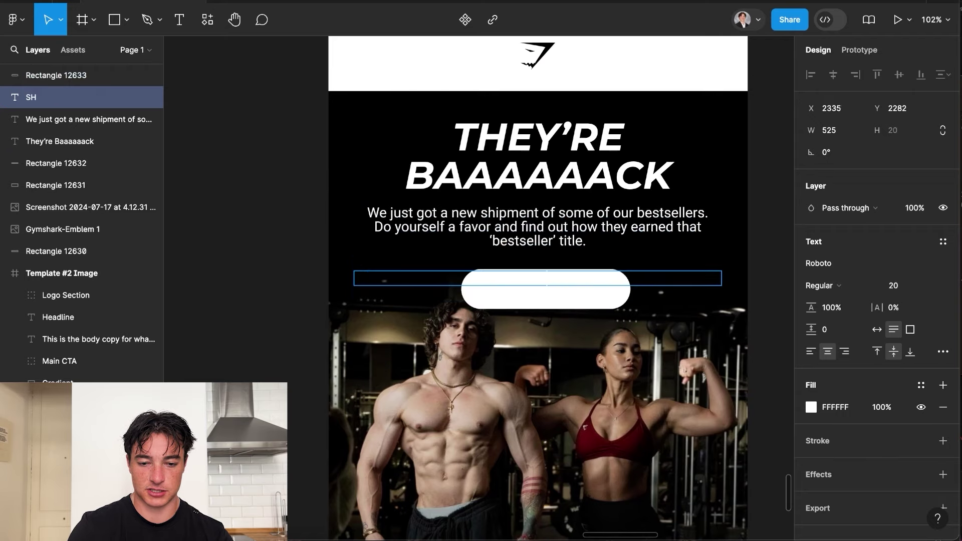
text(OP BESTSELLER)
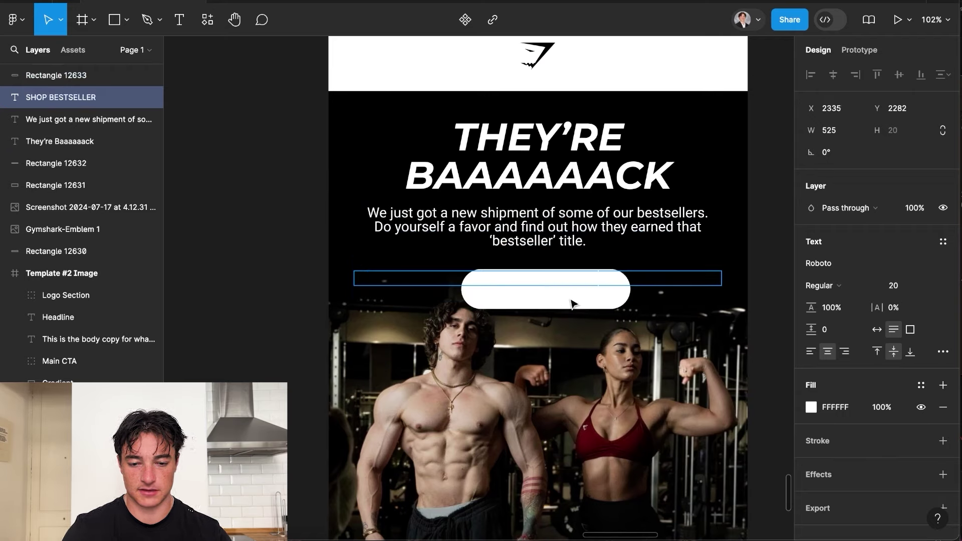
text(S)
Make the label black, stack it above the button shape, and centre it.
click(810, 407)
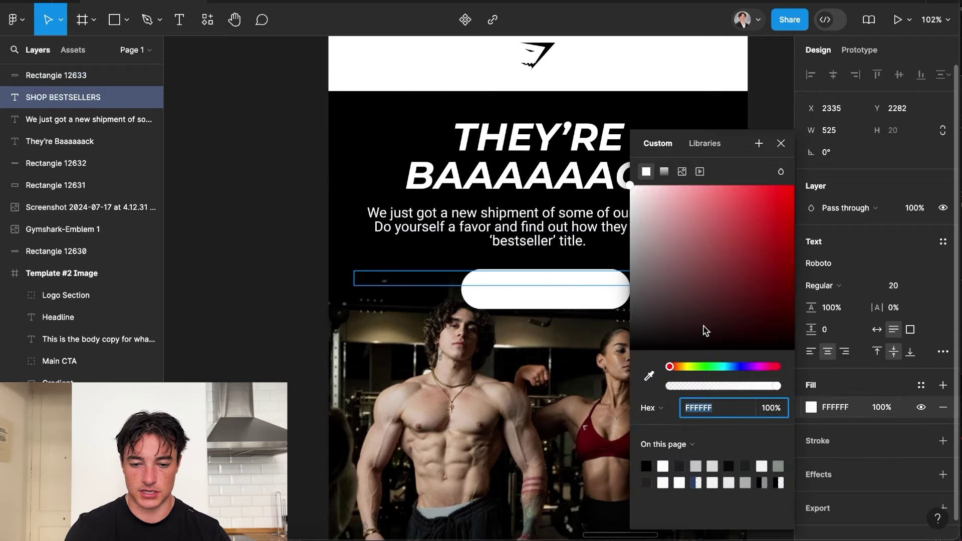
drag(703, 325, 512, 515)
click(585, 409)
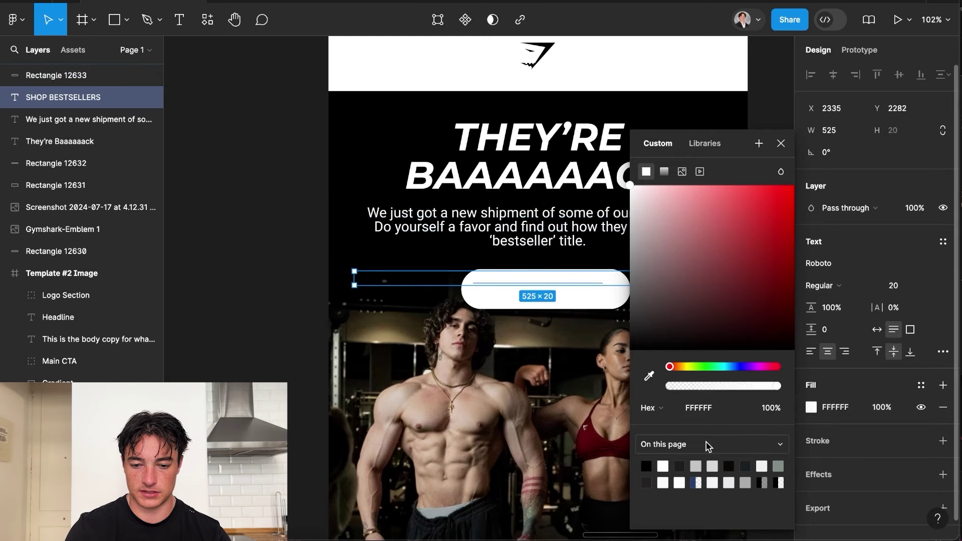
click(811, 407)
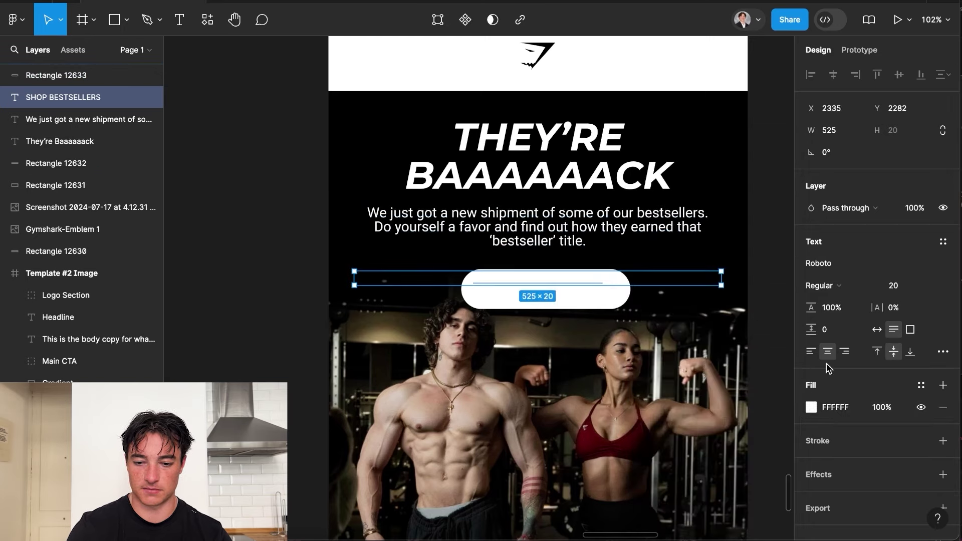
click(812, 410)
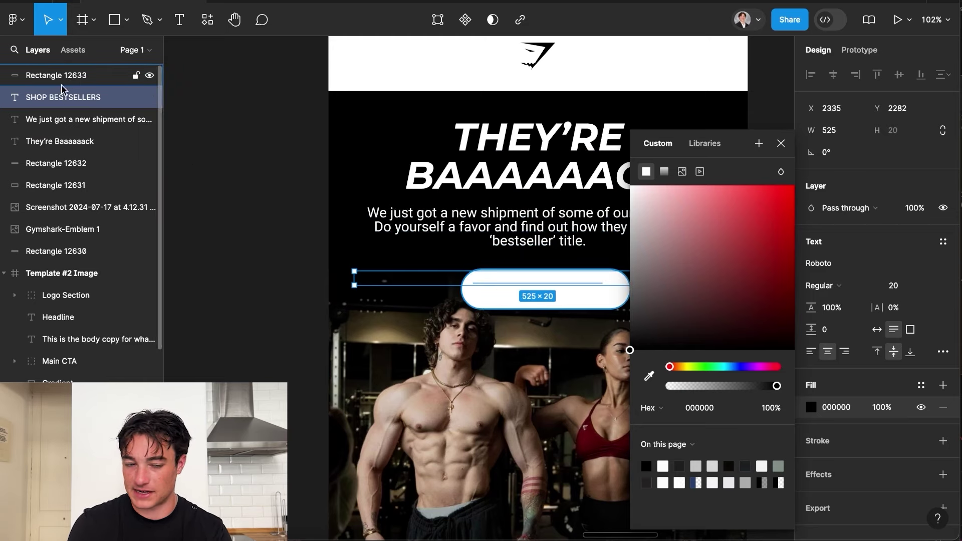
drag(65, 100, 49, 73)
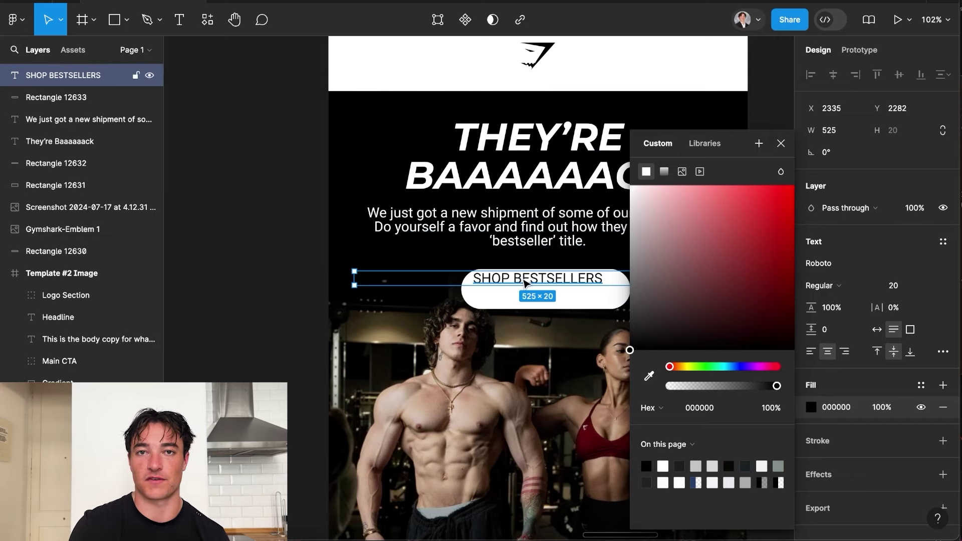
drag(524, 283, 549, 288)
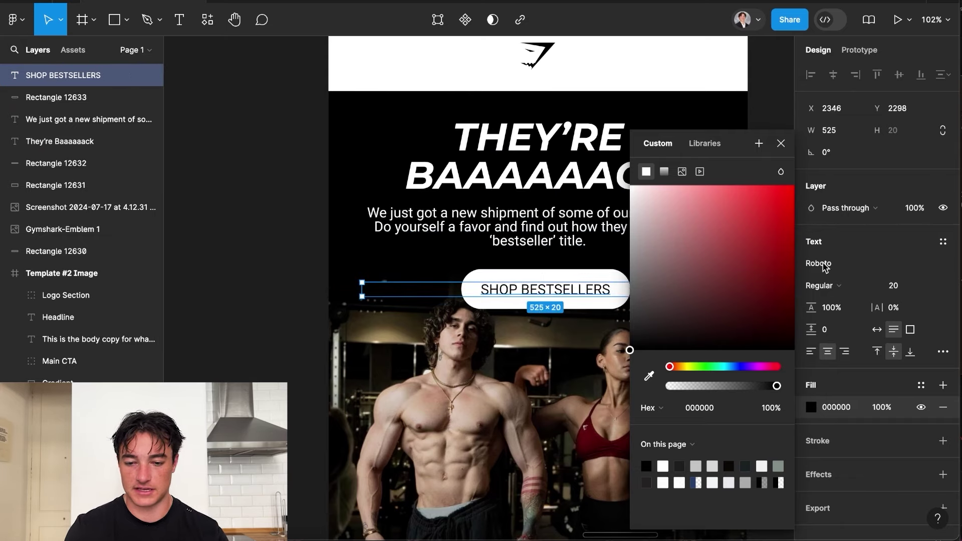
Set the label to bold at font size 24 and widen the button to fit it.
click(893, 286)
text(30)
key(Return)
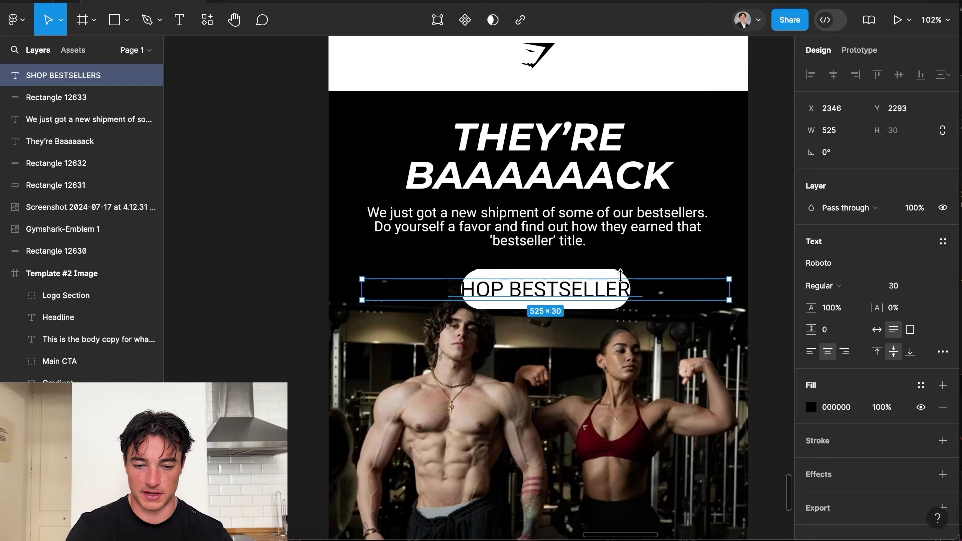
scroll(732, 293, down, 3)
text(24)
key(Return)
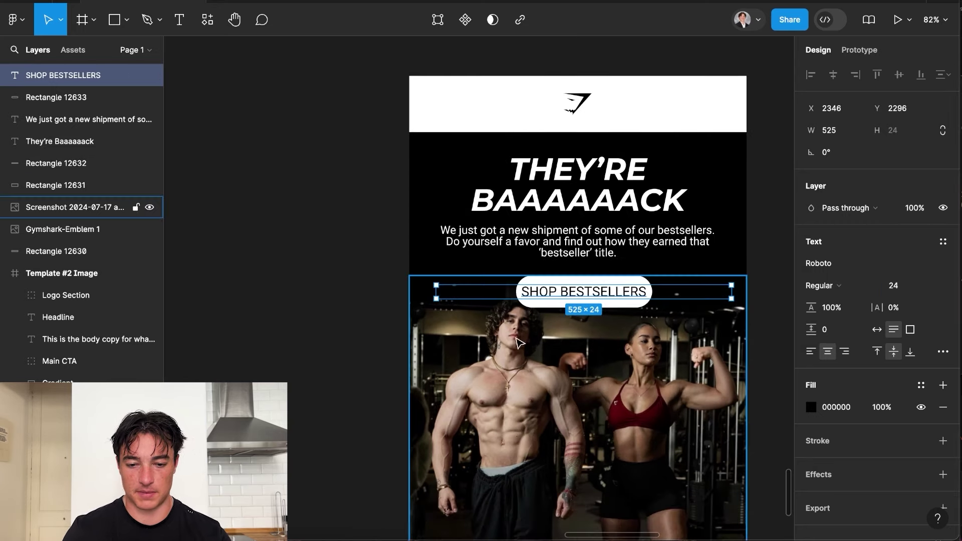
click(550, 323)
click(555, 294)
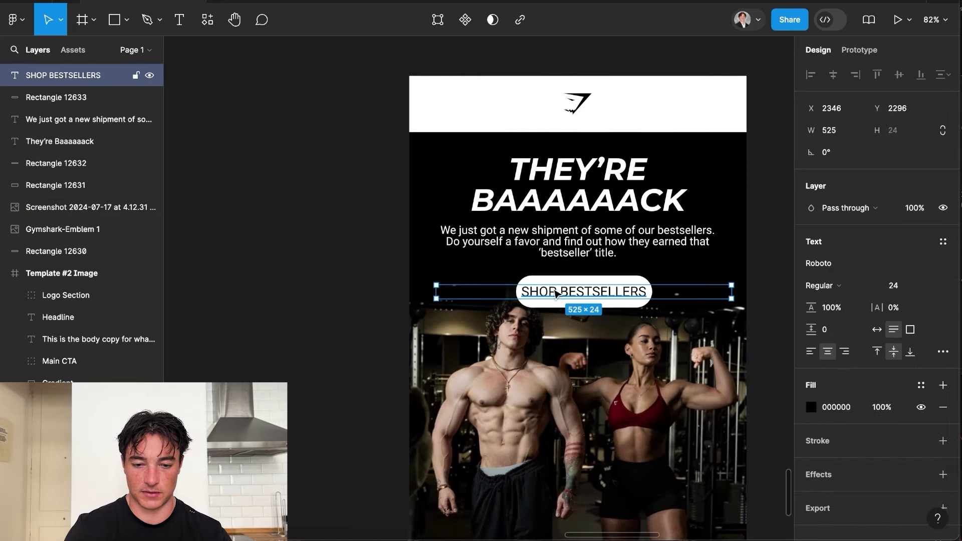
key(ctrl+b)
key(Tab)
drag(518, 289, 509, 289)
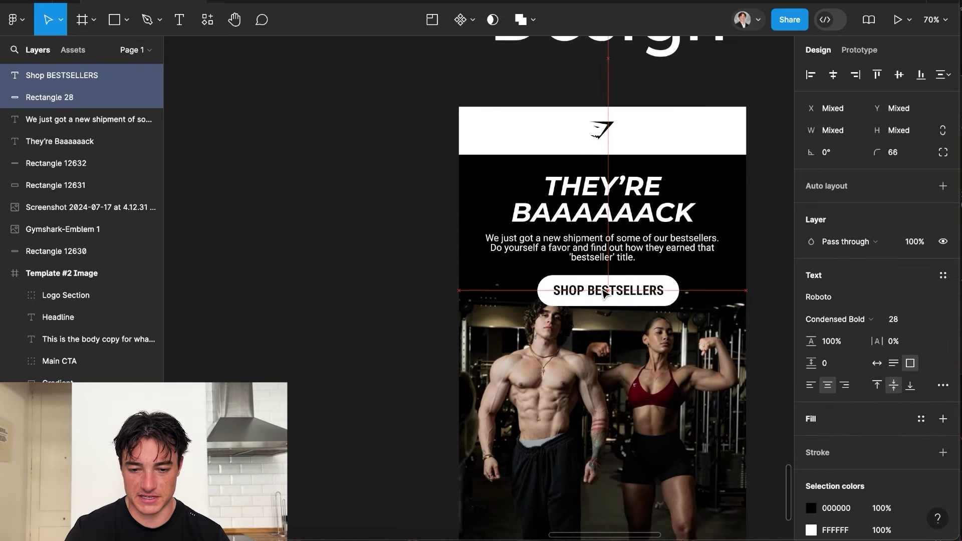
Select the gym photo and the rectangle behind it and nudge both down.
scroll(604, 290, down, 3)
click(350, 269)
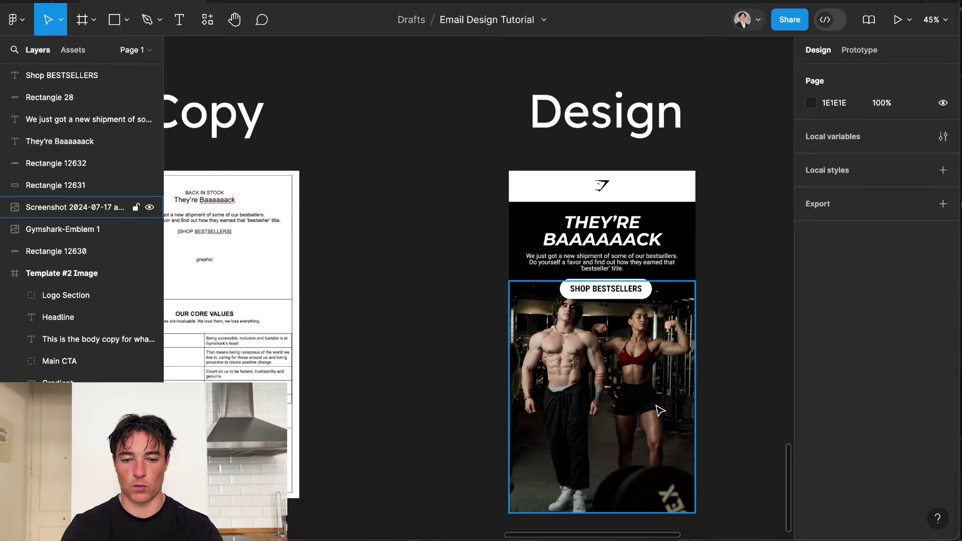
scroll(551, 240, down, 3)
scroll(630, 200, up, 3)
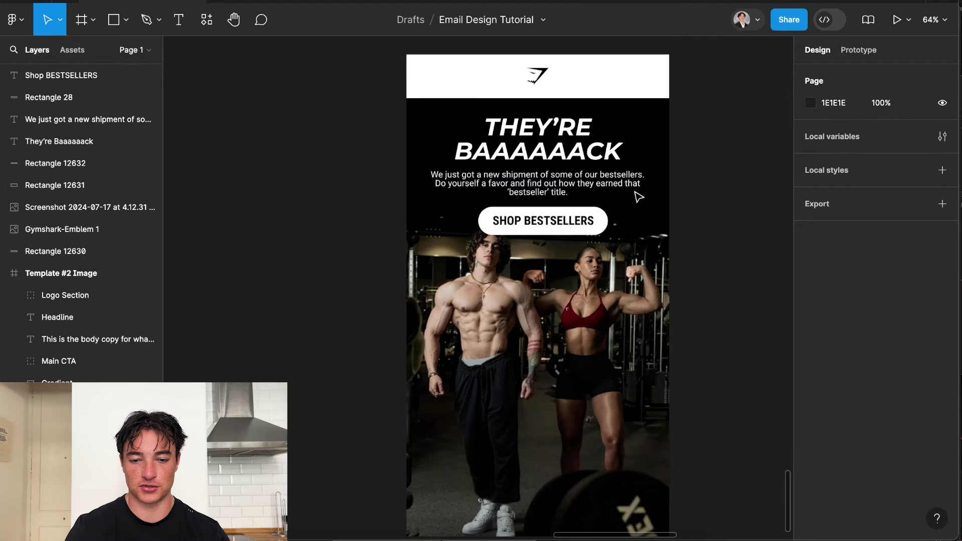
click(517, 312)
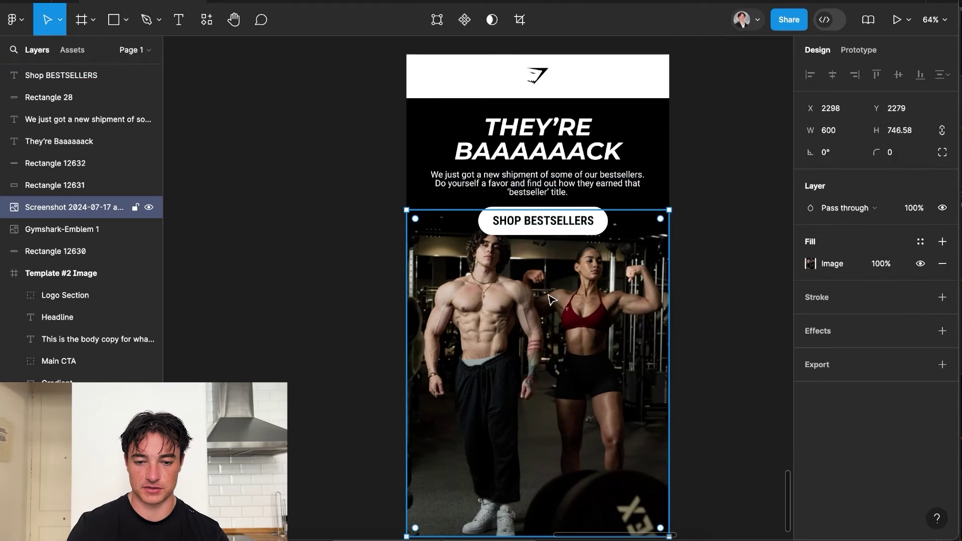
click(712, 161)
click(576, 250)
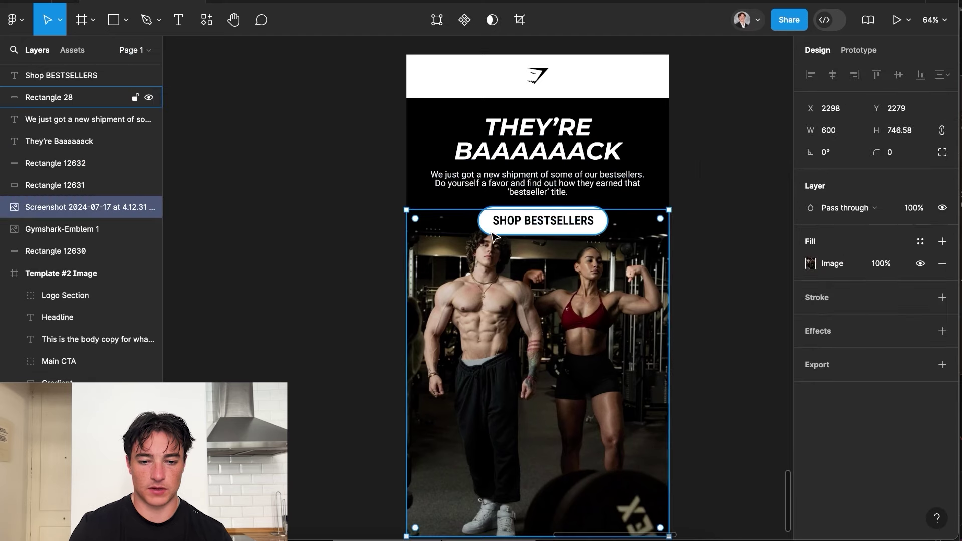
shift+click(459, 226)
key(alt+w)
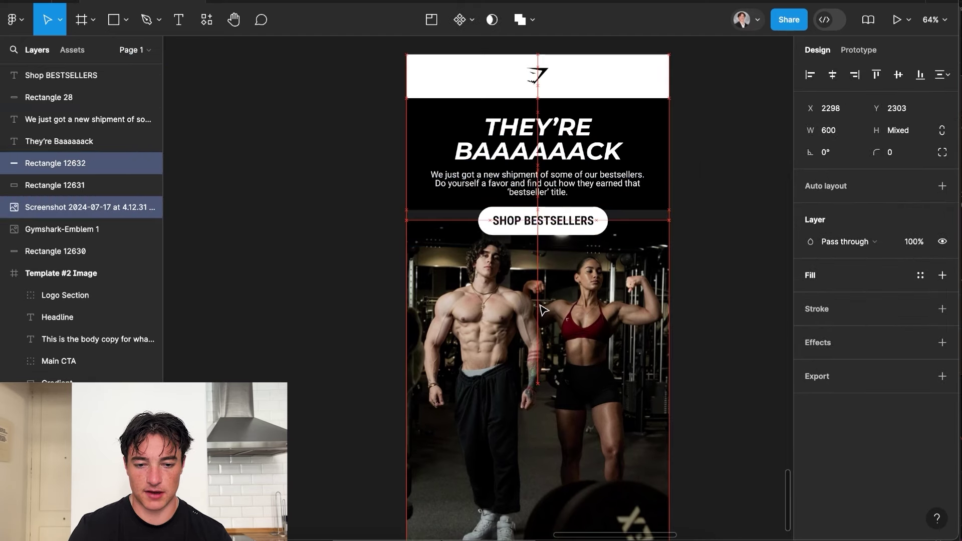
Extend the black hero background further down.
click(756, 290)
click(658, 205)
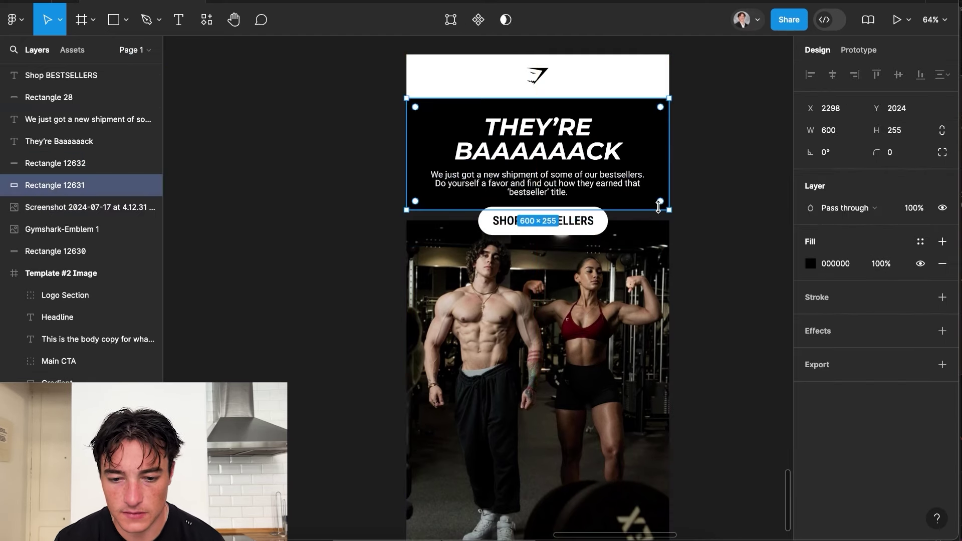
drag(646, 213, 645, 220)
Shorten the hero photo to 554 tall.
click(747, 223)
scroll(746, 223, down, 3)
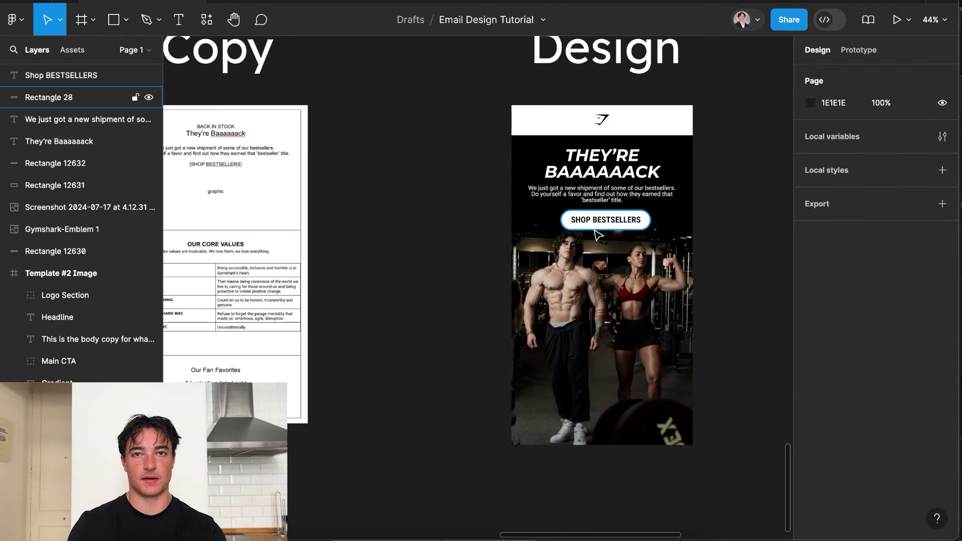
click(590, 291)
click(709, 199)
scroll(709, 199, right, 2)
scroll(709, 199, down, 1)
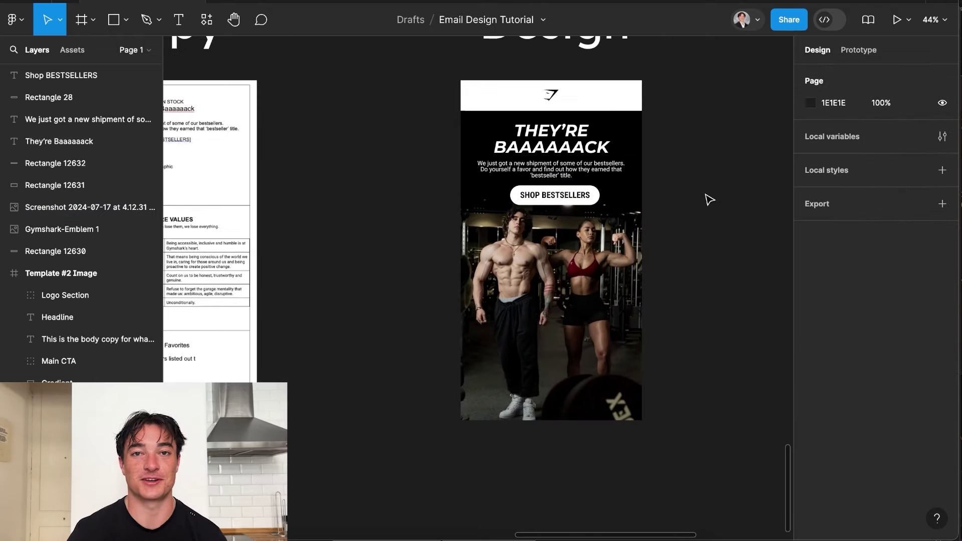
scroll(709, 199, left, 1)
scroll(710, 199, up, 1)
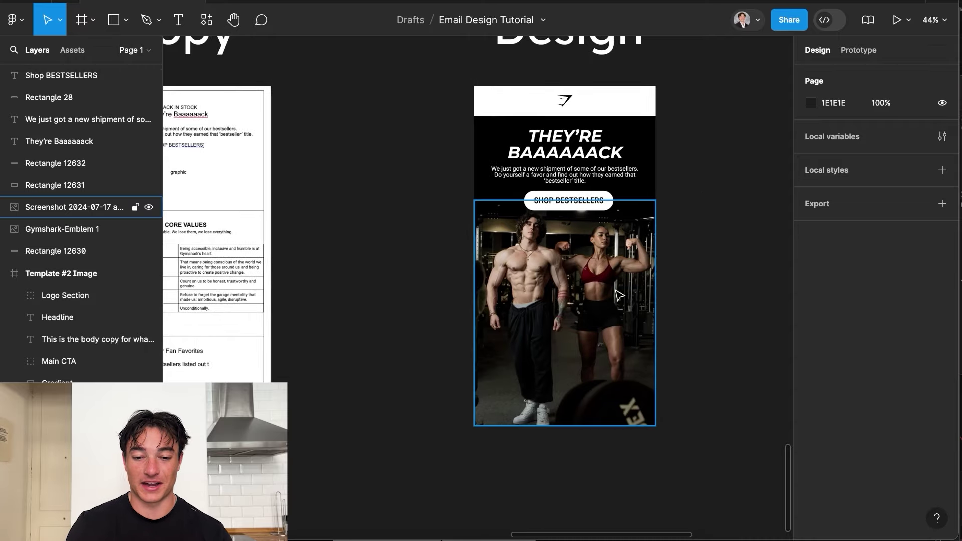
scroll(576, 368, up, 1)
scroll(575, 368, down, 2)
scroll(576, 368, left, 2)
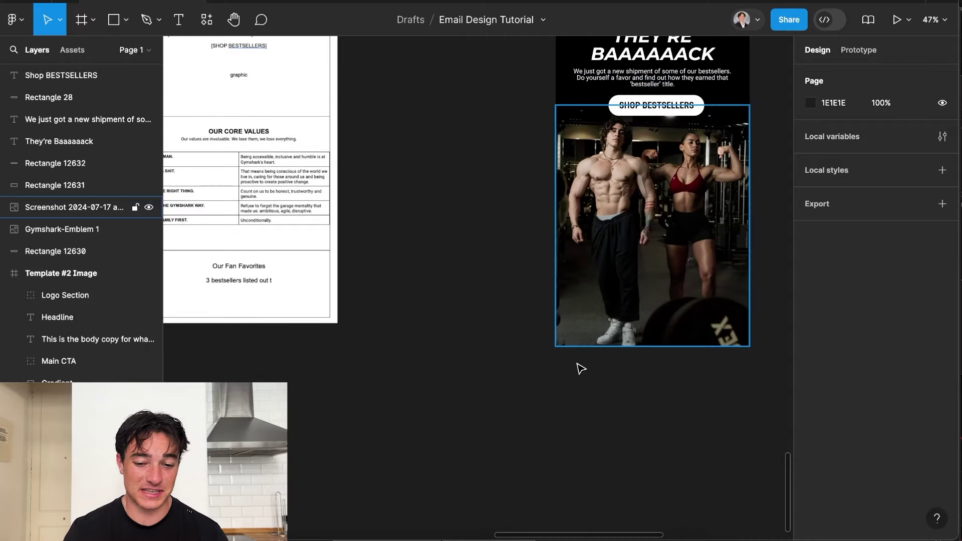
scroll(671, 401, right, 3)
scroll(672, 401, up, 2)
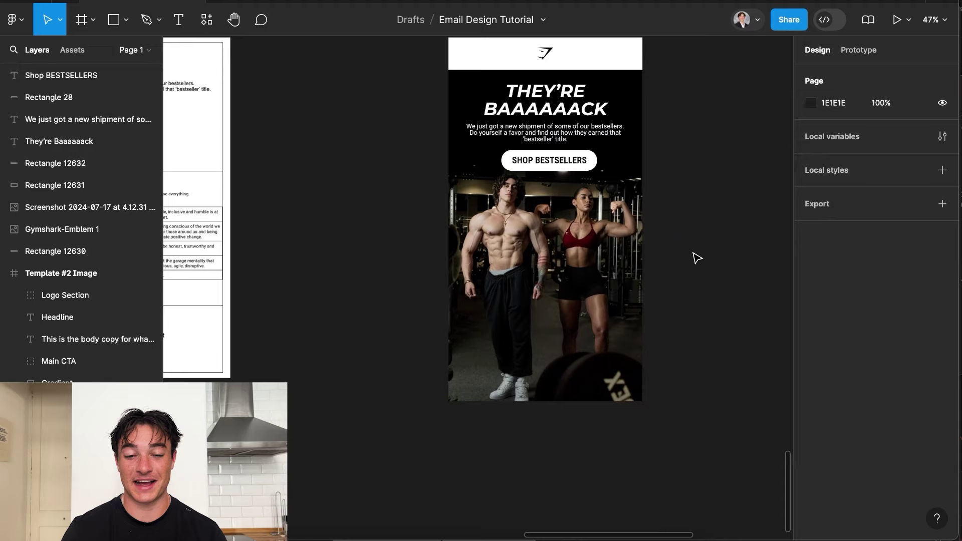
click(580, 253)
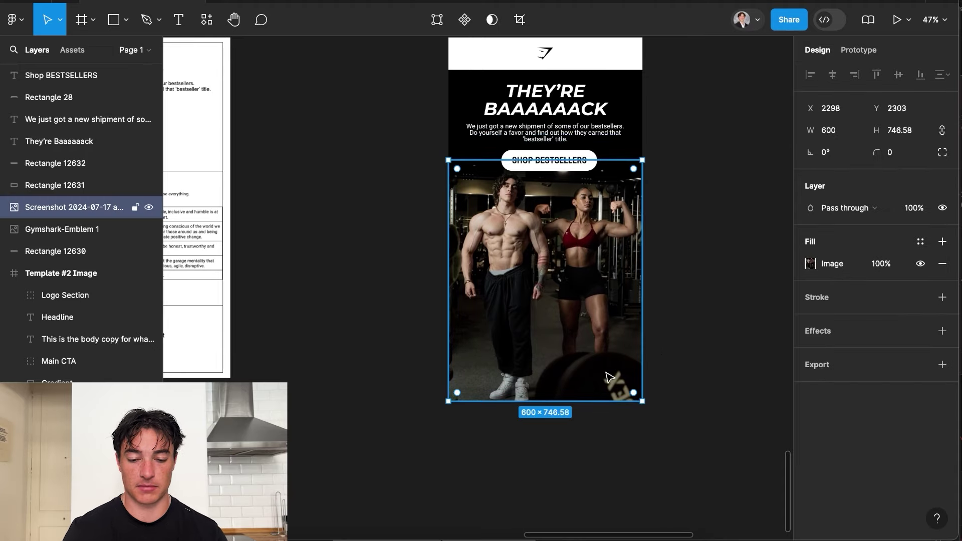
drag(566, 396, 571, 321)
Draw a 600-wide rectangle and place it flush beneath the hero photo.
scroll(723, 386, down, 2)
click(723, 386)
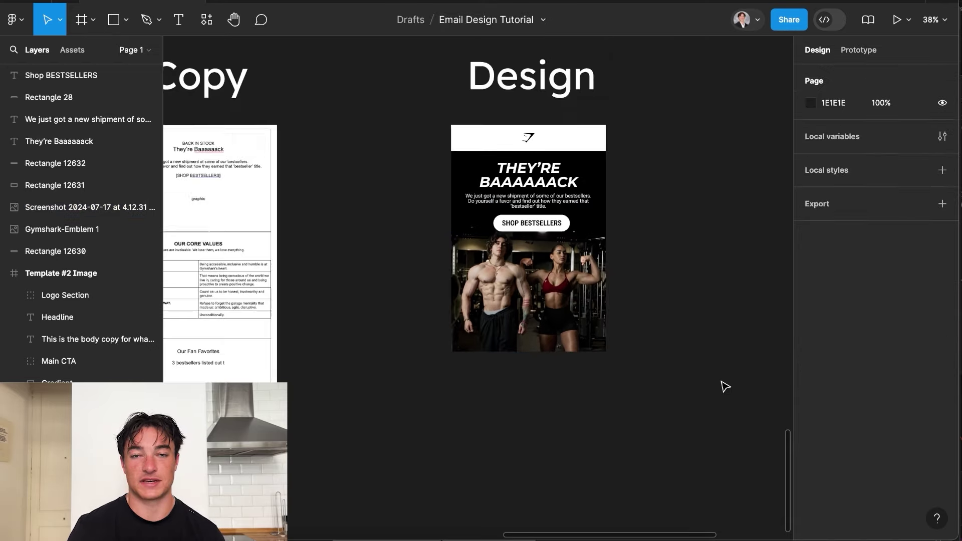
scroll(725, 386, left, 3)
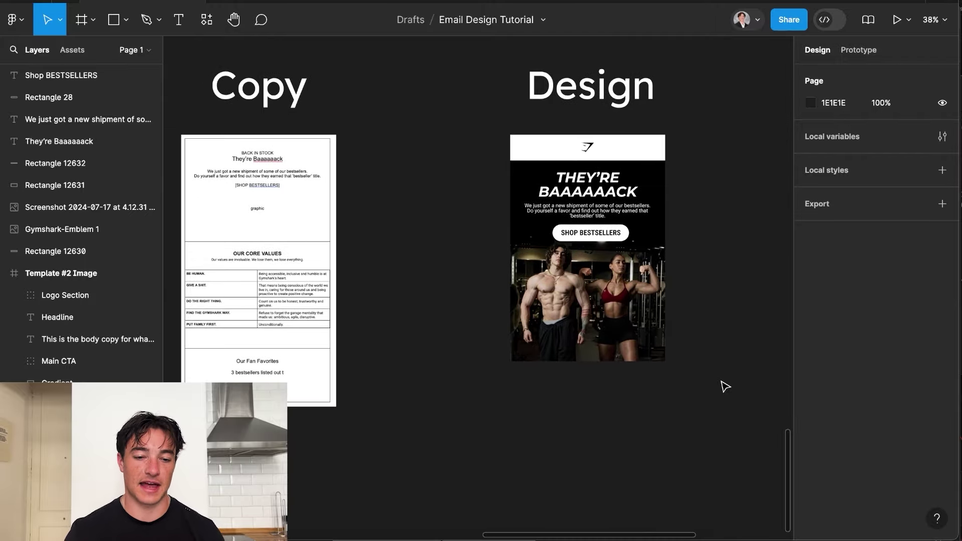
scroll(193, 290, up, 5)
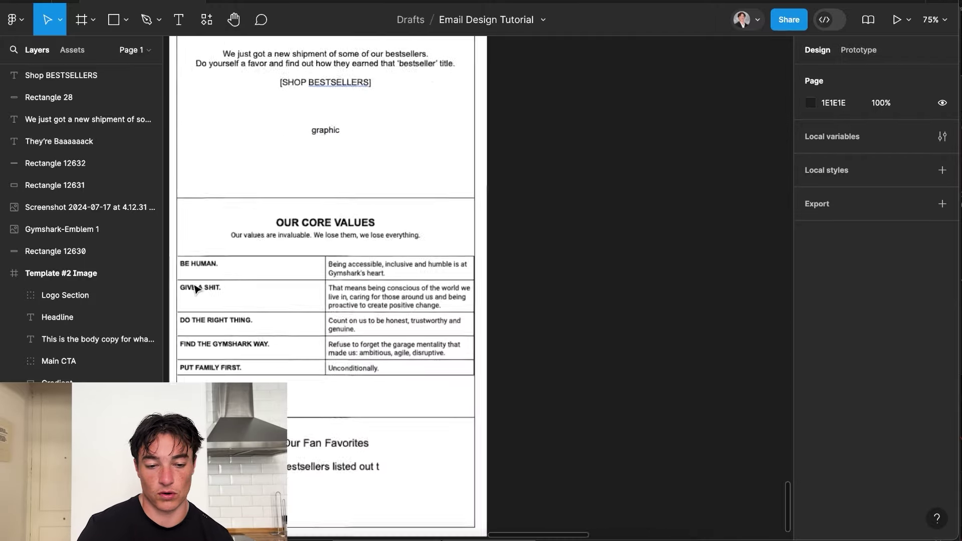
scroll(343, 197, right, 10)
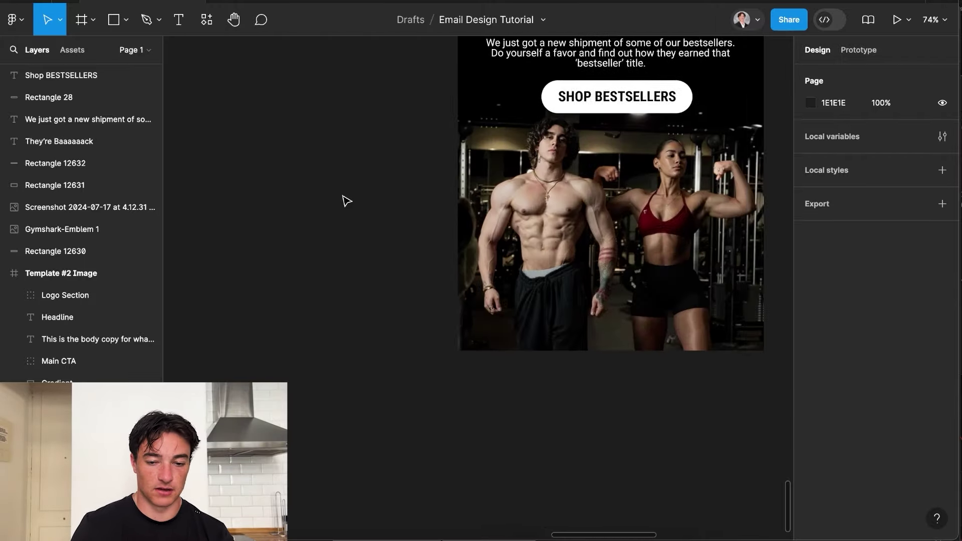
scroll(361, 236, down, 5)
scroll(479, 186, down, 2)
scroll(486, 350, up, 2)
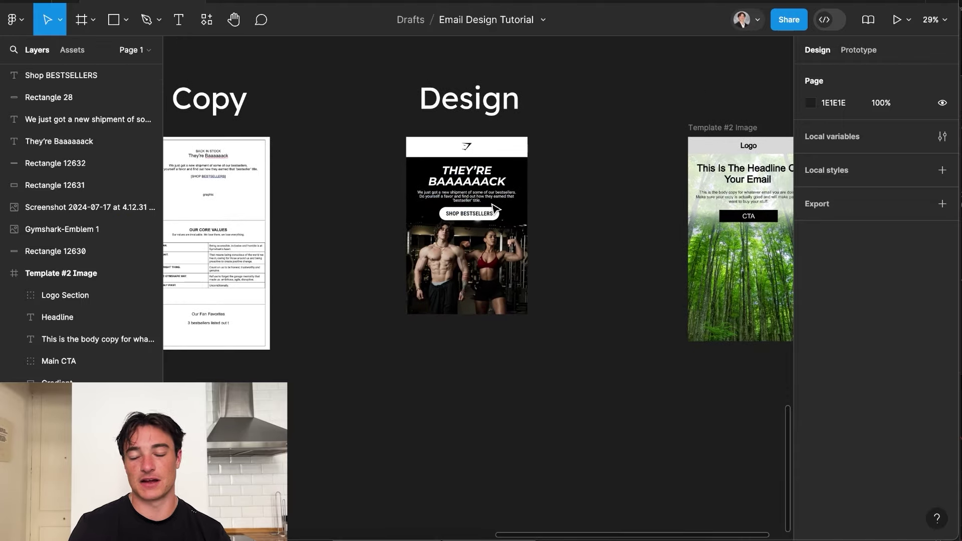
scroll(490, 386, up, 5)
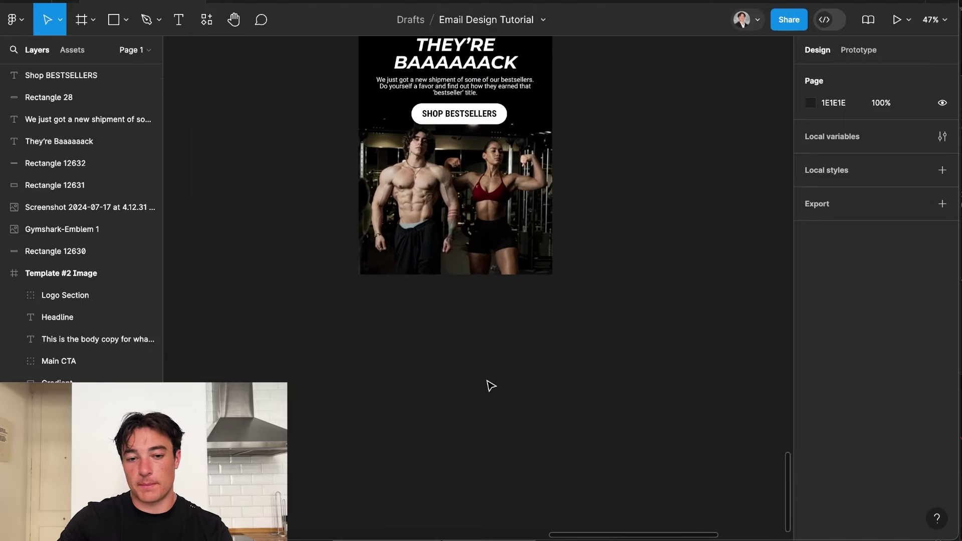
scroll(491, 346, up, 2)
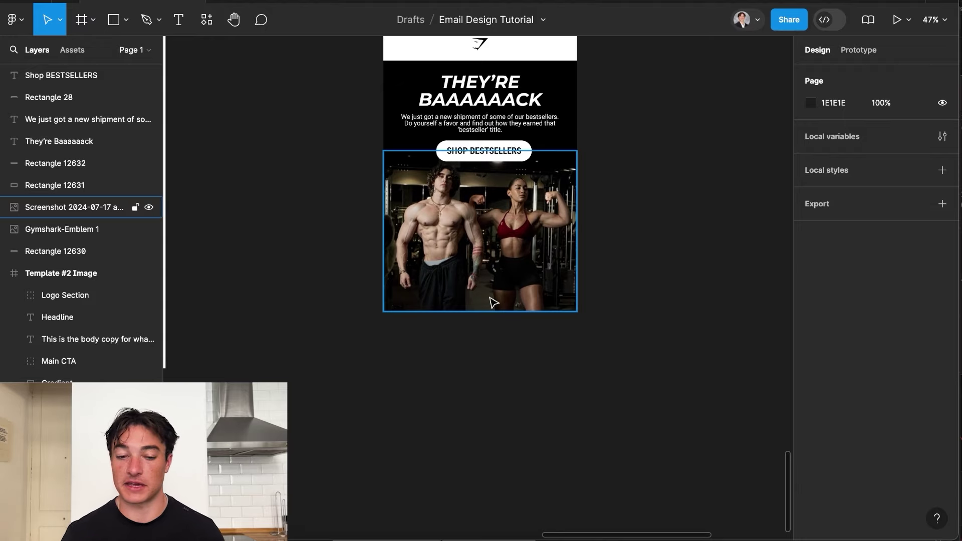
click(113, 22)
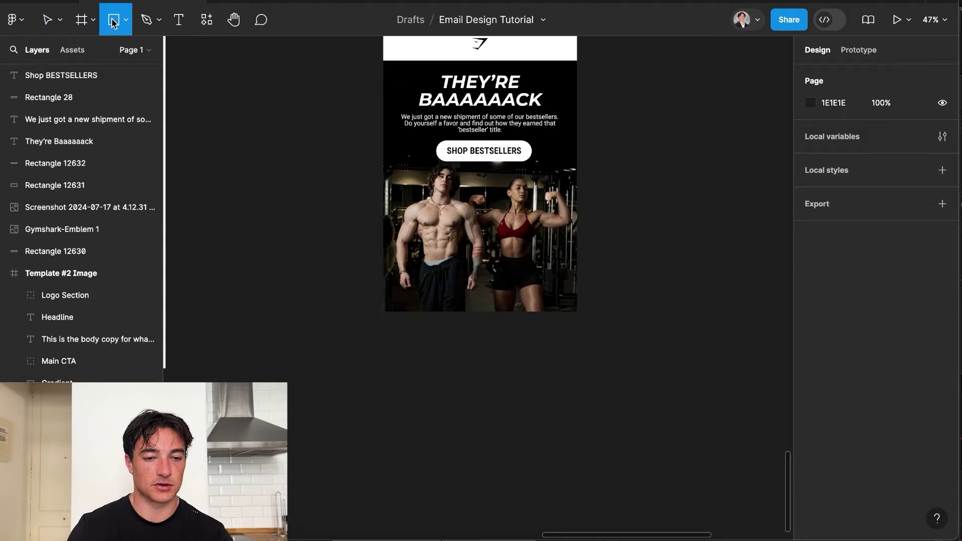
mouse_move(395, 325)
mouse_down()
mouse_move(590, 508)
mouse_move(572, 501)
mouse_up()
click(827, 130)
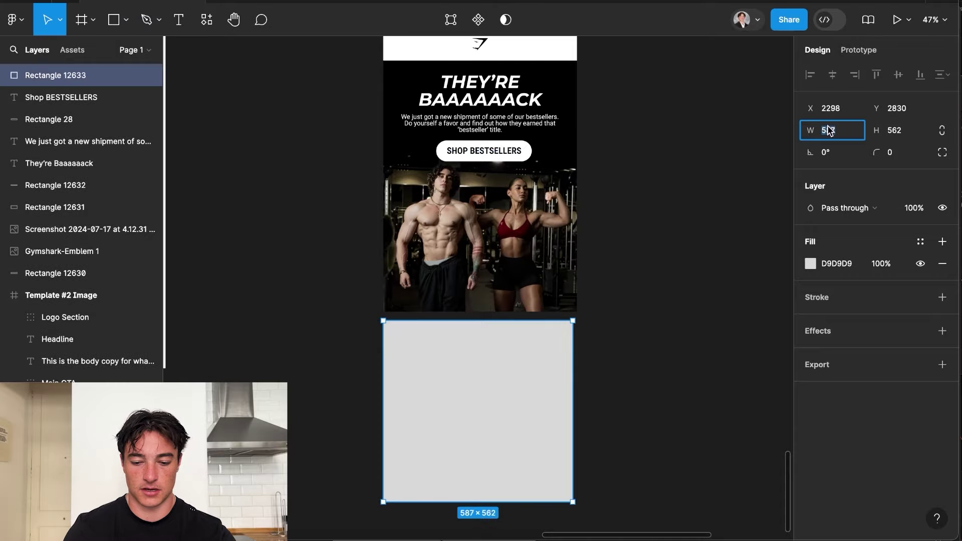
key(Return)
drag(465, 387, 465, 374)
Fill the new section rectangle with white (FFFFFF).
click(810, 263)
drag(651, 230, 629, 187)
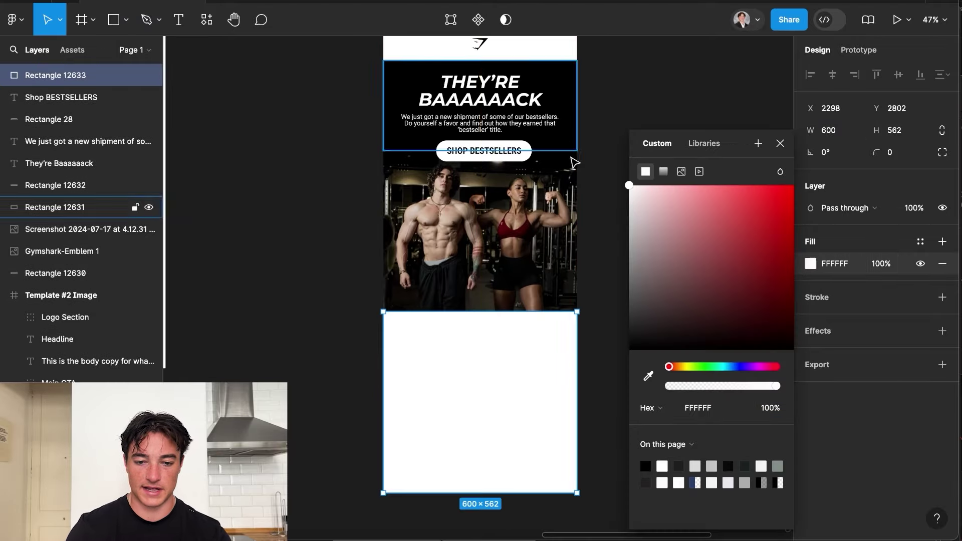
click(300, 49)
Copy the body text into the white section, make it black, and retype it as 'OUR CORE VALUES'.
scroll(301, 49, up, 3)
scroll(488, 132, right, 2)
click(523, 200)
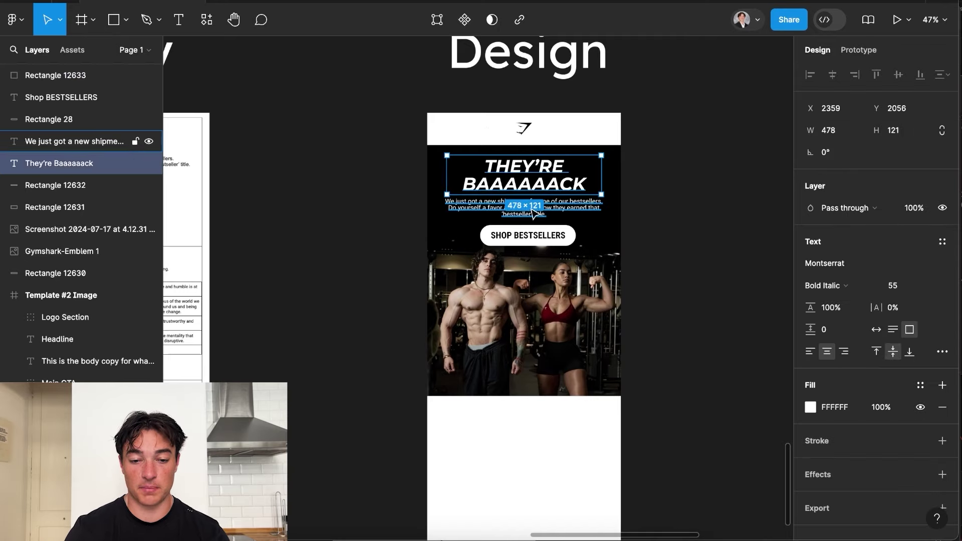
drag(524, 200, 526, 466)
right_click(526, 465)
click(742, 441)
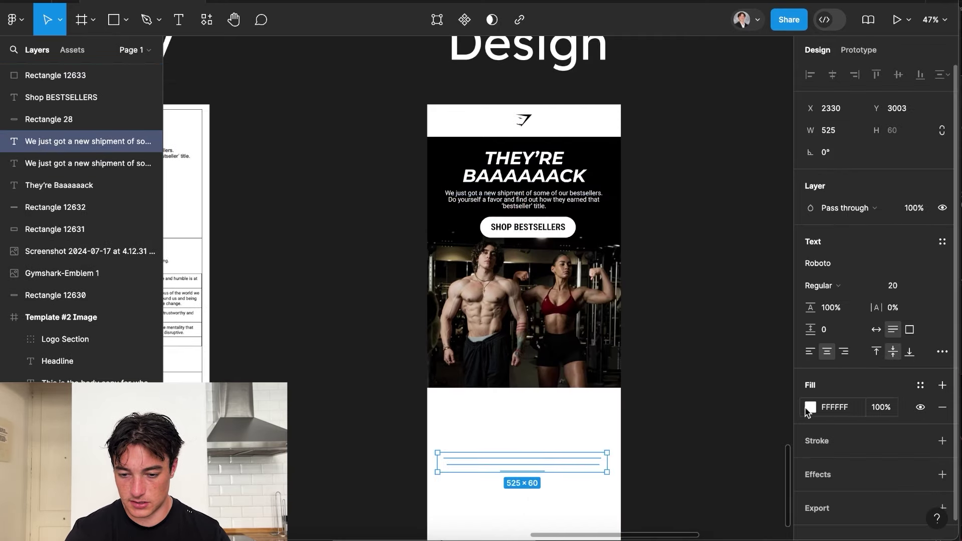
click(810, 407)
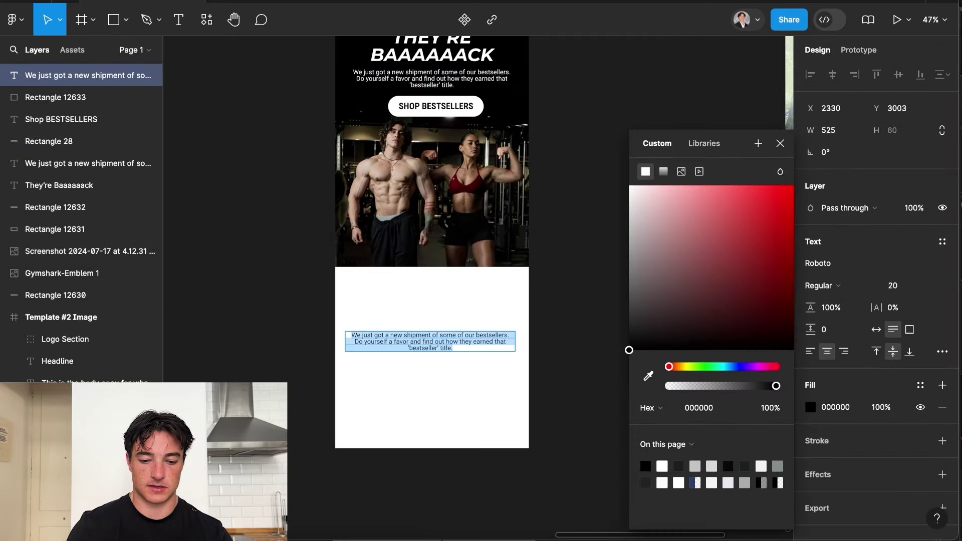
text(ou)
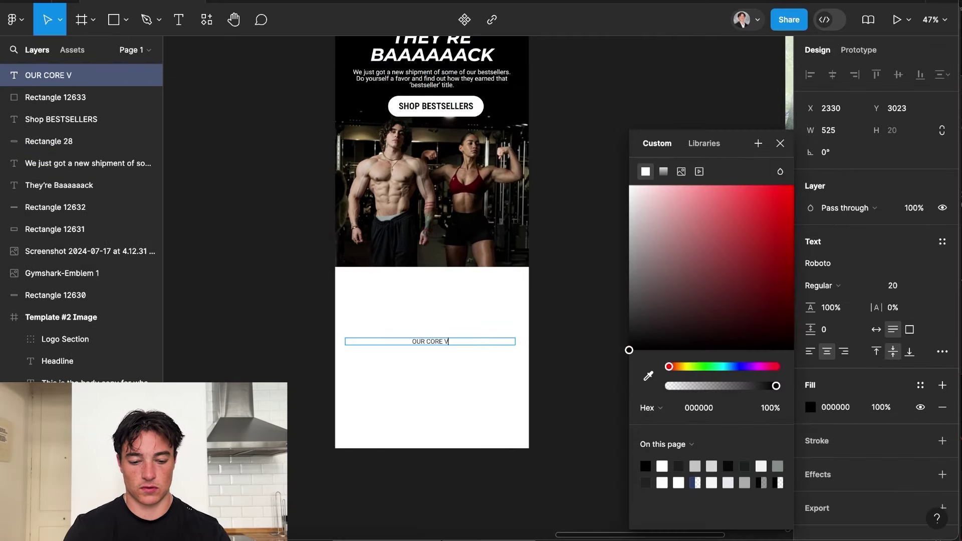
text(R CORE VALUES)
key(Escape)
Duplicate the heading below it as the tagline 'Our values are invaluable. We lose them, we lose everything.'.
scroll(441, 279, down, 1)
drag(436, 341, 443, 287)
double_click(443, 286)
text(Our val)
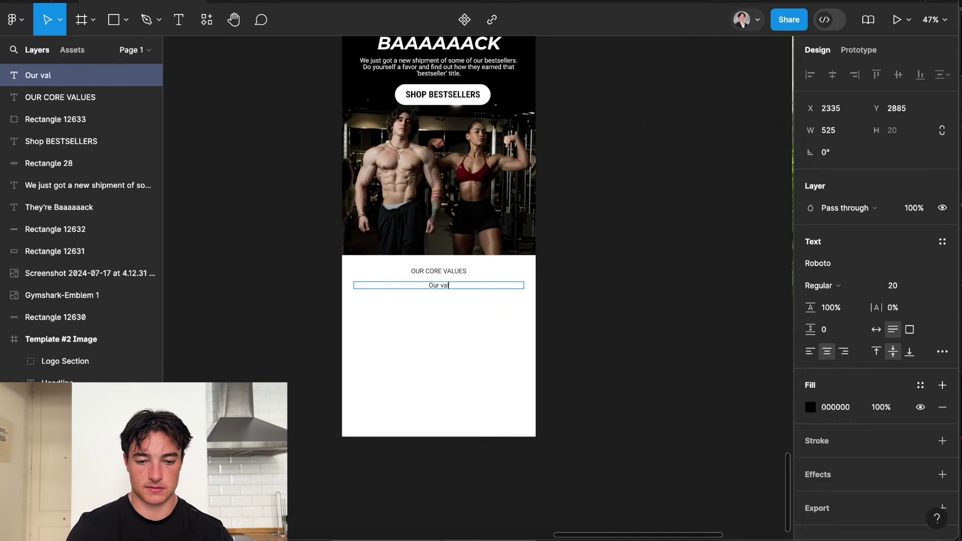
text(ues are invaluable. We lose them, we lose everything.)
key(Escape)
Retitle the heading 'THE GYMSHARK WAY', correcting the typo.
scroll(440, 397, up, 3)
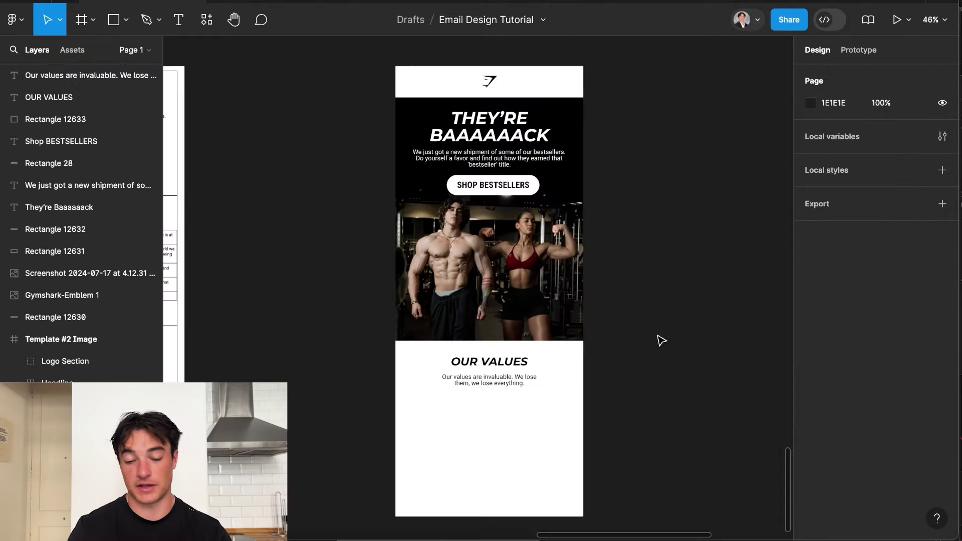
scroll(659, 339, up, 3)
scroll(496, 403, up, 2)
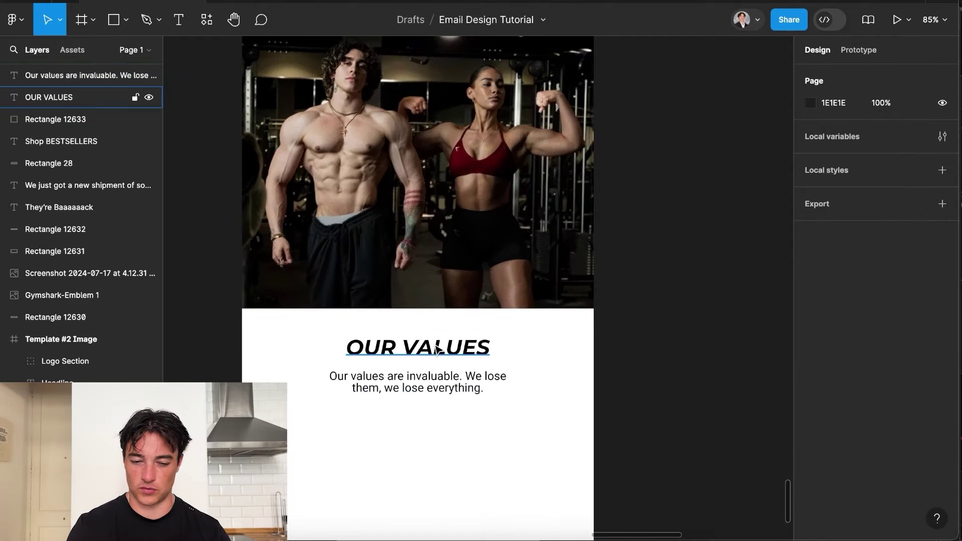
double_click(436, 348)
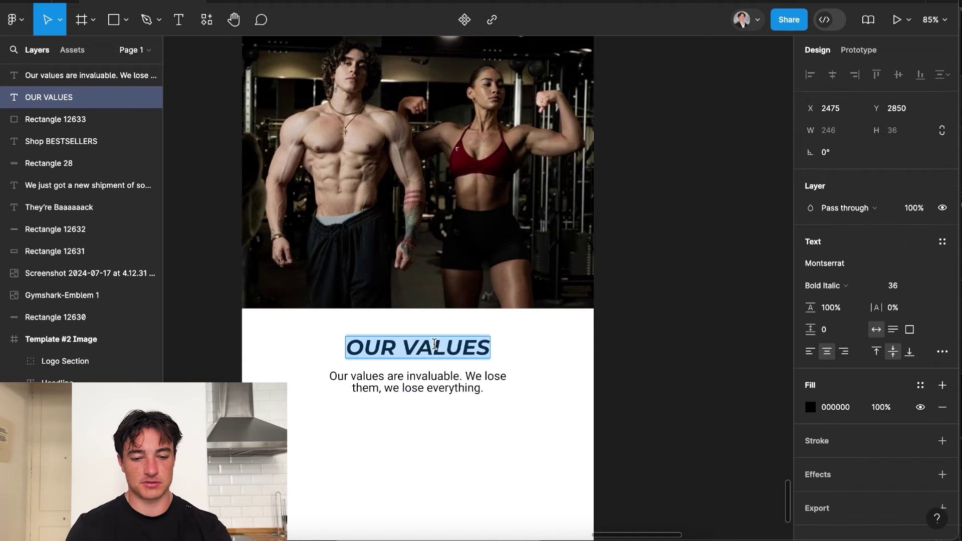
text(The gymshar)
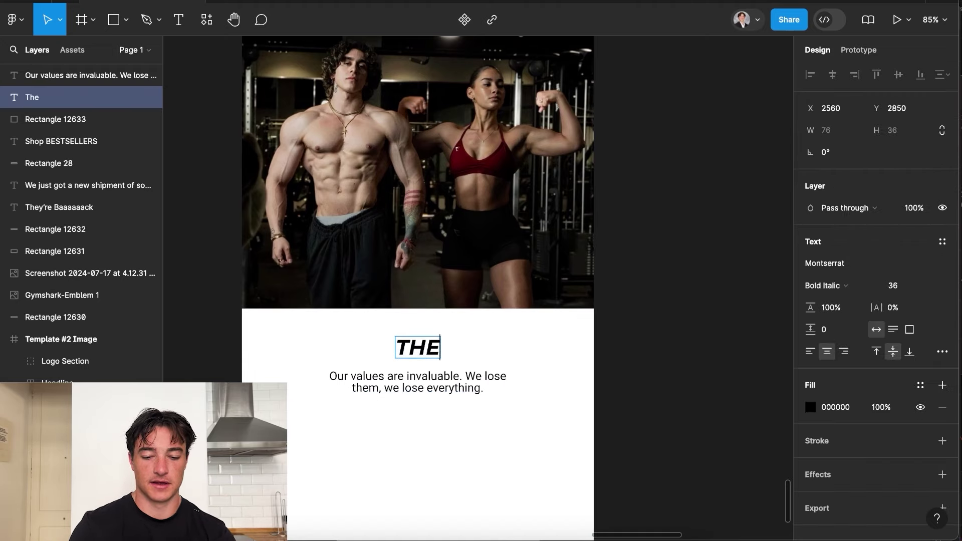
text(k waty)
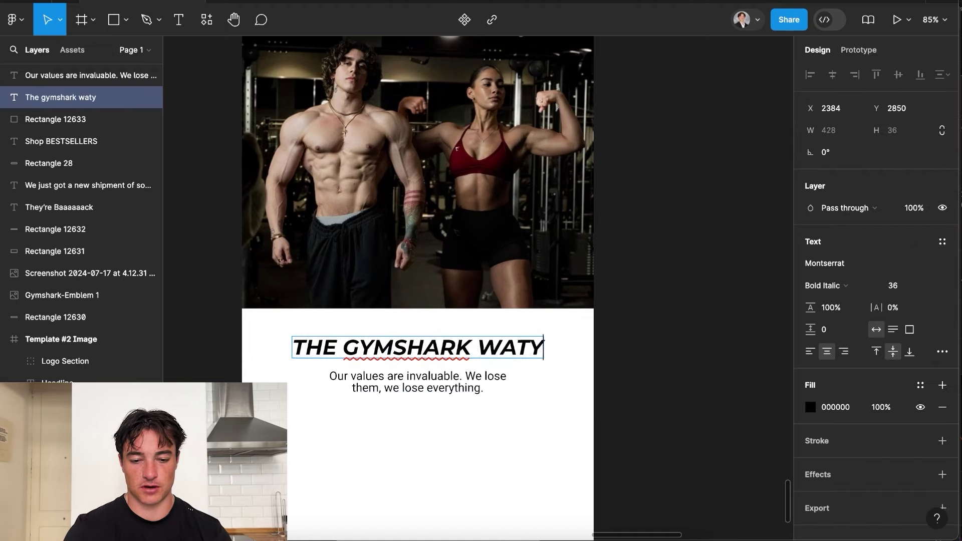
key(BackSpace)
key(BackSpace)
text(y)
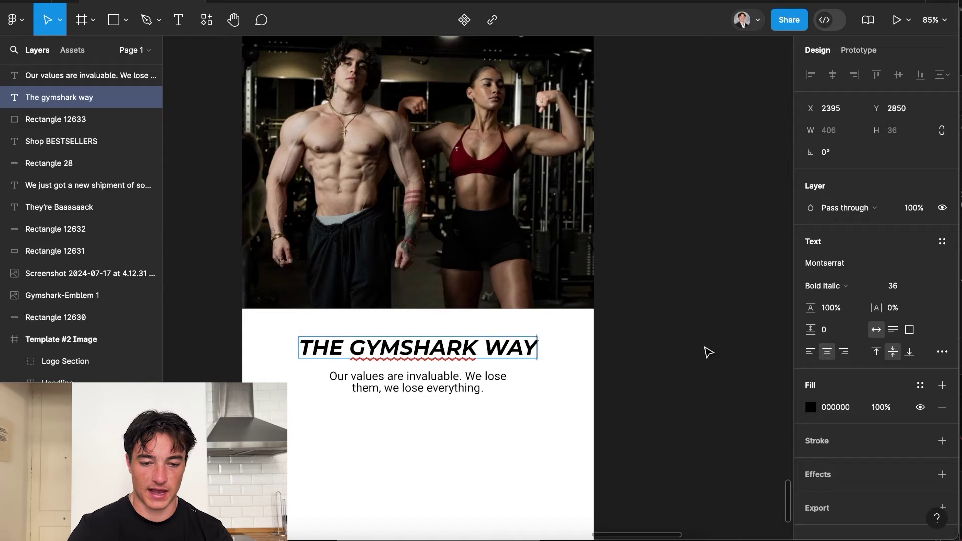
key(Escape)
click(687, 315)
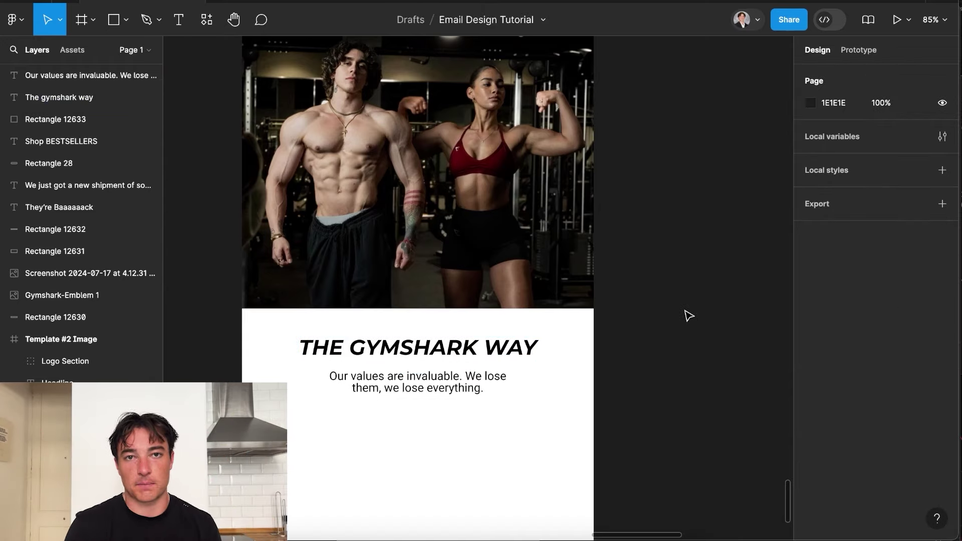
scroll(685, 316, down, 3)
scroll(694, 305, down, 2)
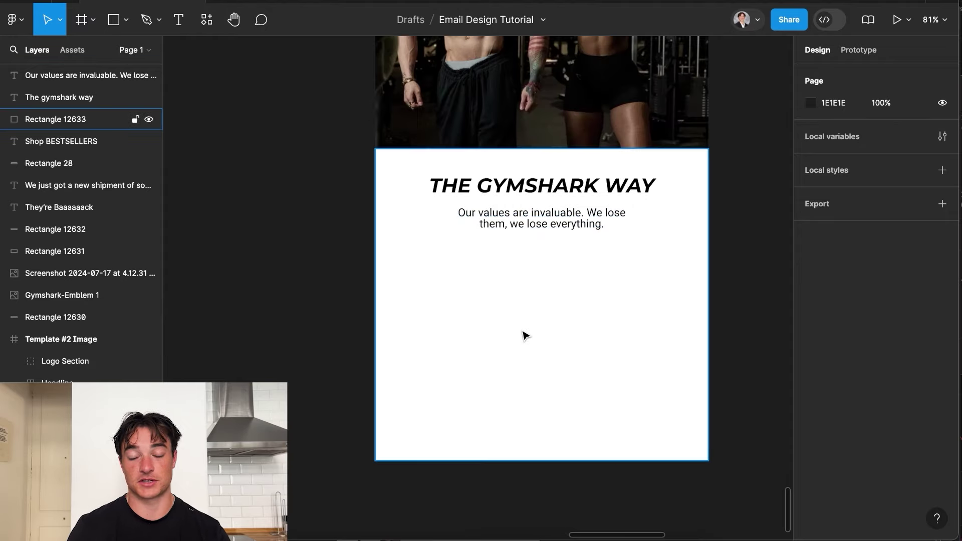
Duplicate the tagline lower in the section and retype it as the Value 1 label.
click(534, 222)
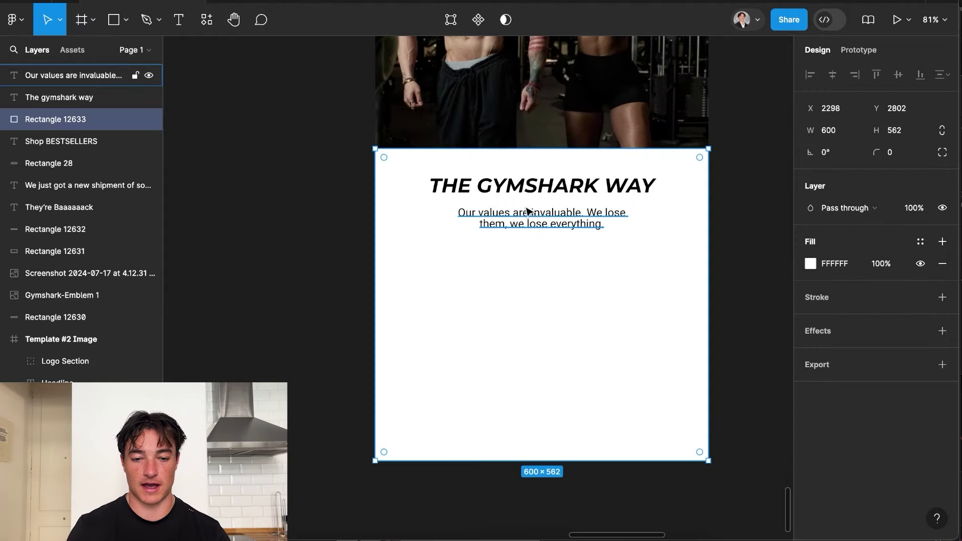
click(535, 226)
alt+drag(535, 226, 466, 295)
double_click(466, 295)
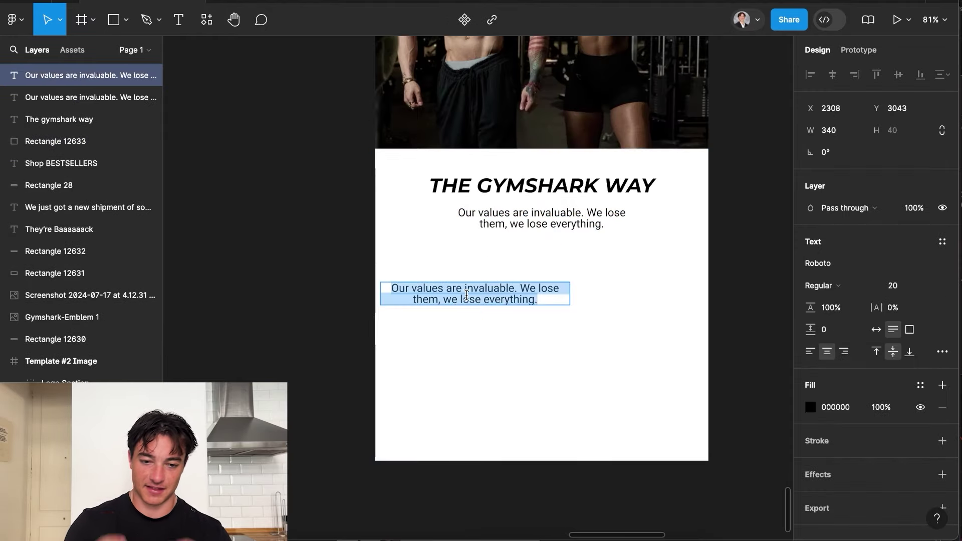
text(Vaeu)
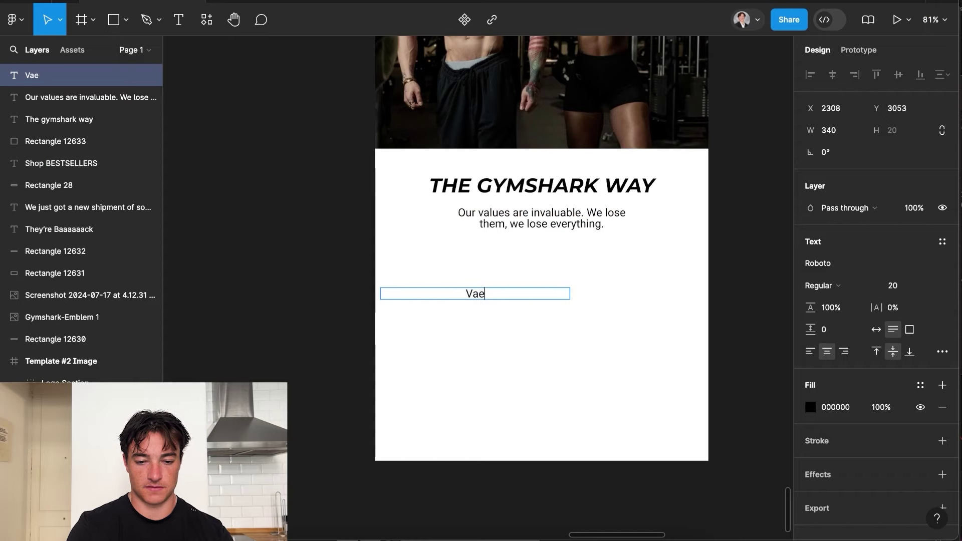
key(Escape)
Copy Value 1 into Value 2 and Value 3 labels stacked below it.
key(Return)
alt+drag(501, 294, 506, 349)
click(504, 321)
key(BackSpace)
text(2)
key(Escape)
key(Return)
click(509, 346)
key(BackSpace)
text(3)
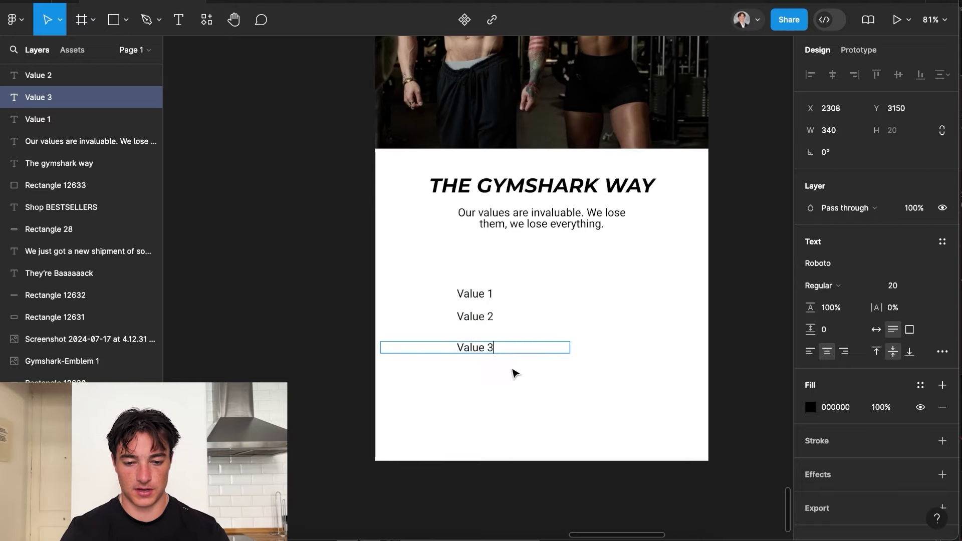
Add Value 4 and Value 5 labels below, evening out the spacing.
key(Escape)
alt+drag(501, 294, 494, 406)
key(Return)
click(501, 368)
key(BackSpace)
text(4)
key(Escape)
key(Return)
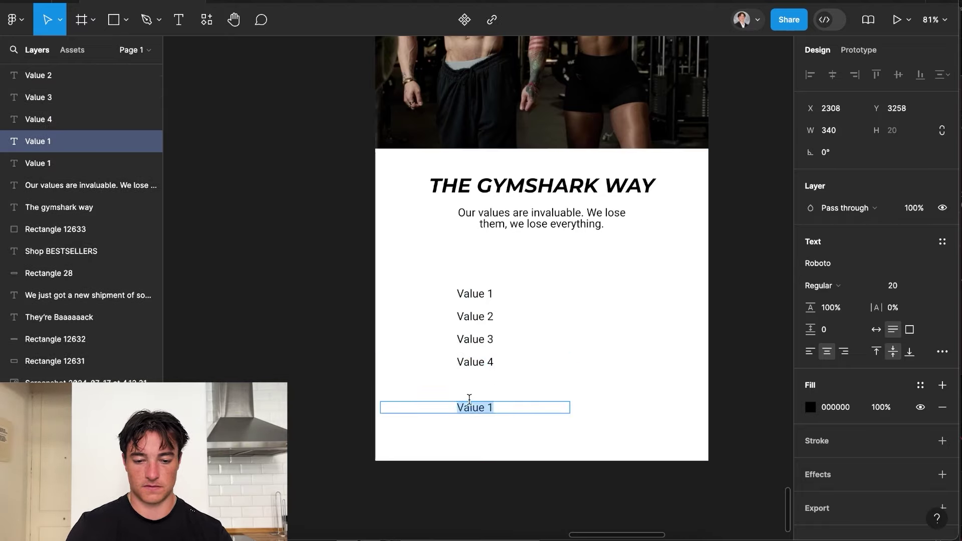
click(493, 405)
text(5)
key(Escape)
drag(483, 365, 483, 382)
Duplicate all five value labels into a second column to the right.
scroll(475, 341, right, 3)
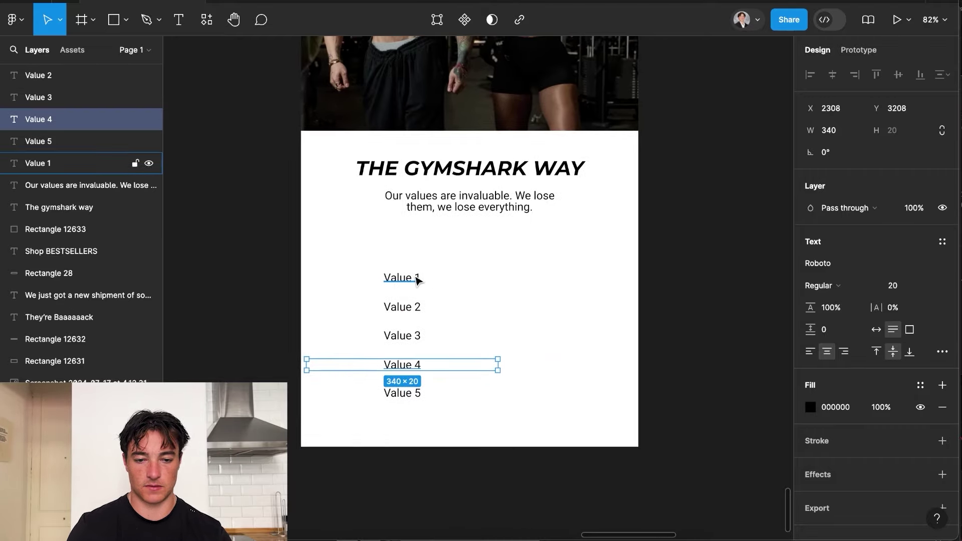
drag(416, 279, 560, 281)
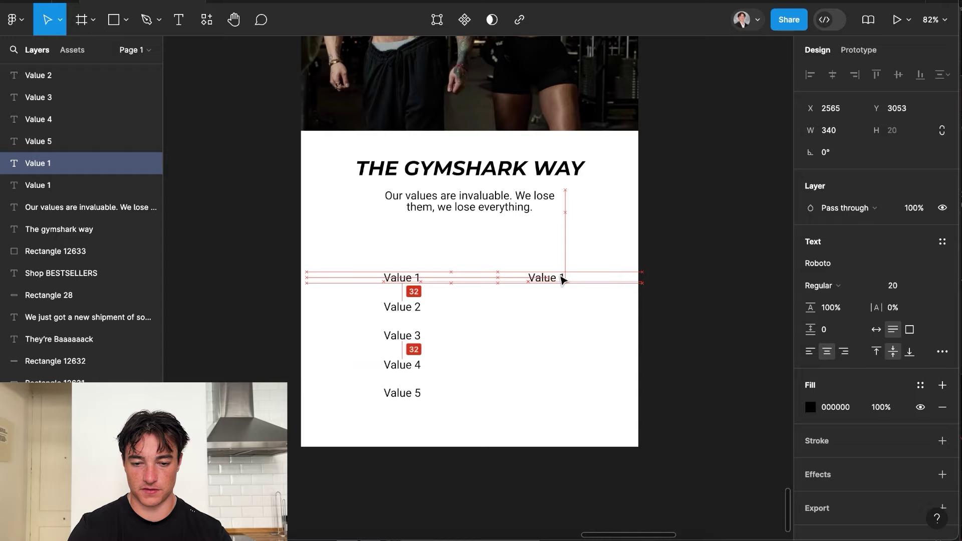
key(ctrl+z)
shift+click(406, 308)
shift+click(403, 338)
shift+click(406, 365)
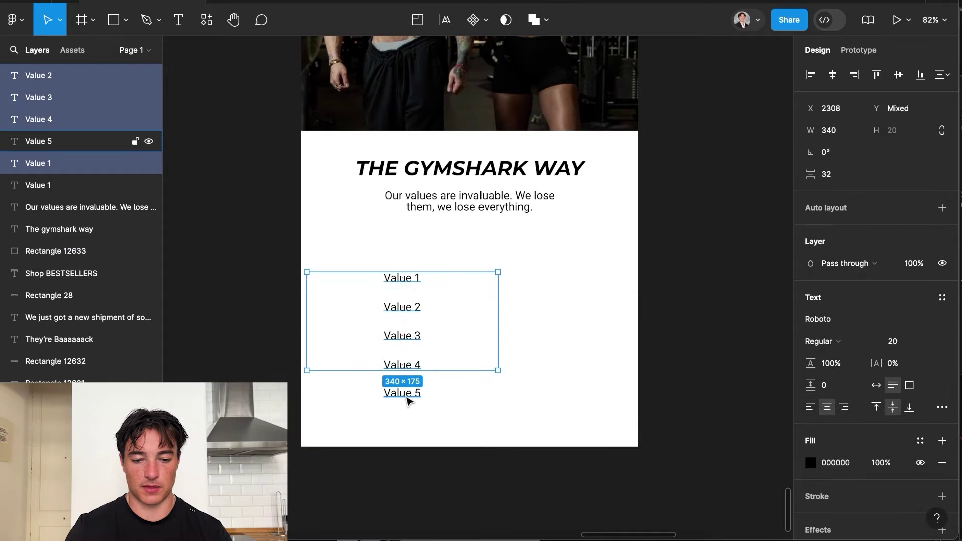
shift+click(407, 393)
key(ctrl+d)
drag(396, 308, 533, 306)
click(725, 303)
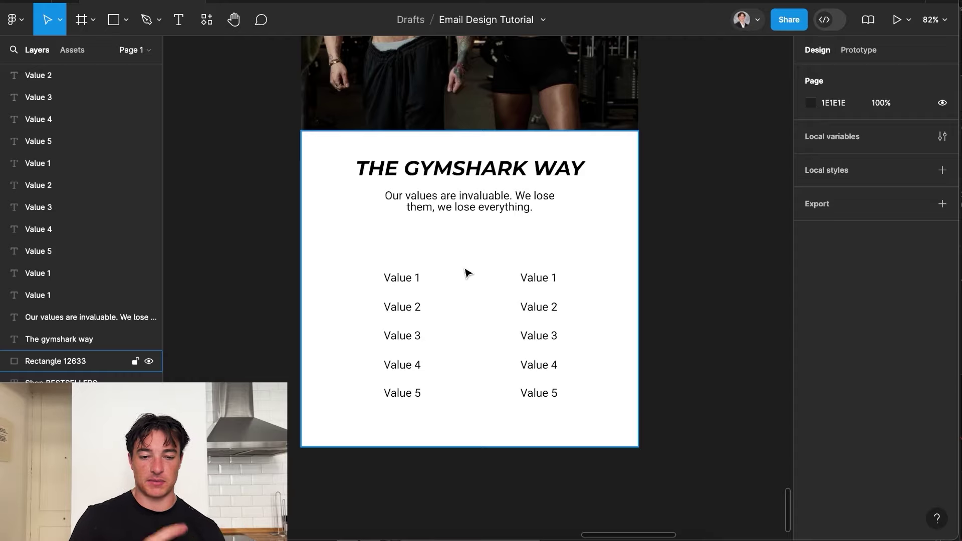
Draw a thin 6×30 black (000000) bar between the two value columns.
click(114, 19)
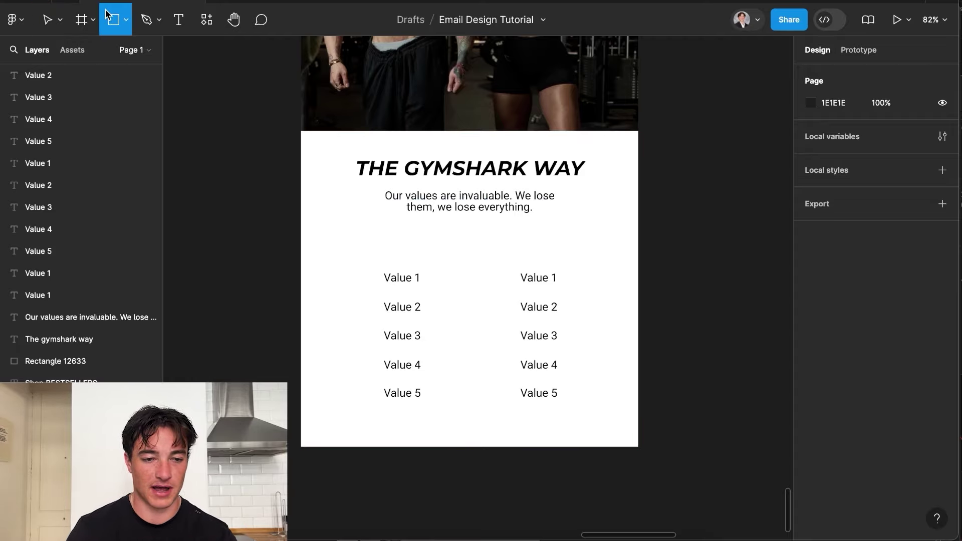
click(126, 20)
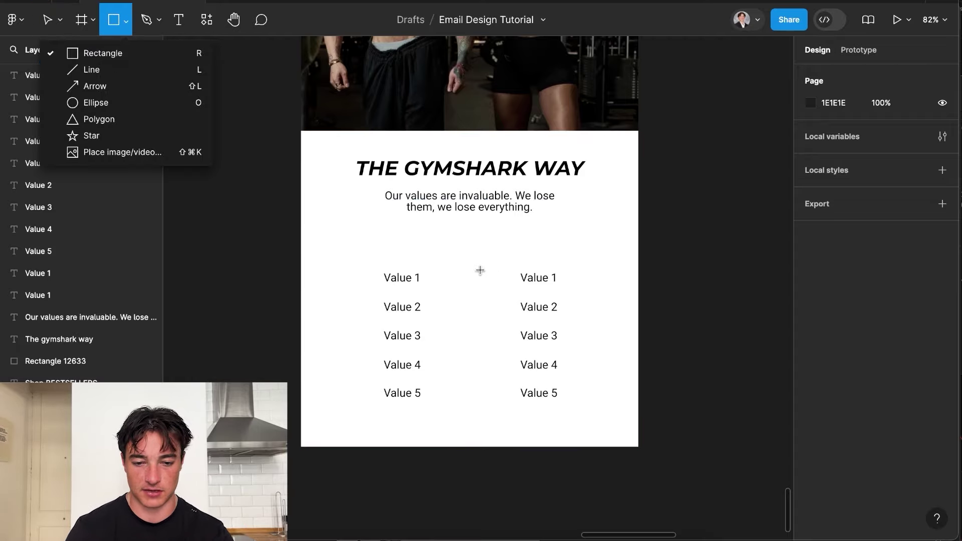
drag(480, 270, 482, 283)
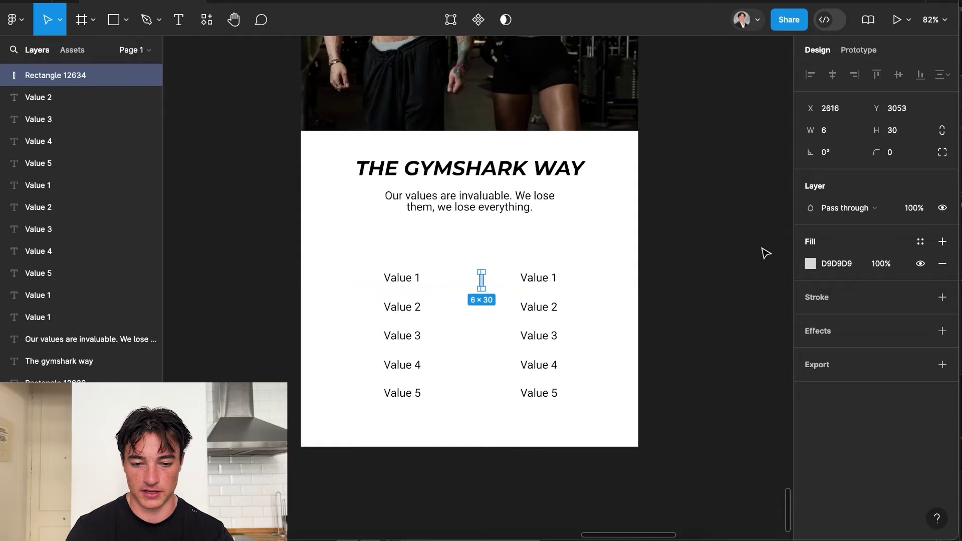
click(810, 264)
drag(664, 283, 593, 429)
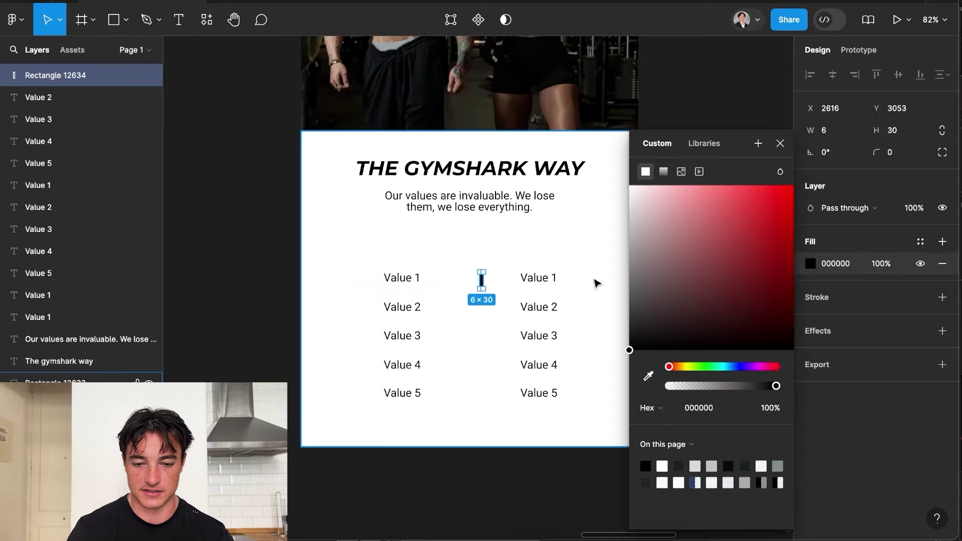
click(596, 283)
drag(483, 283, 486, 310)
key(ctrl+z)
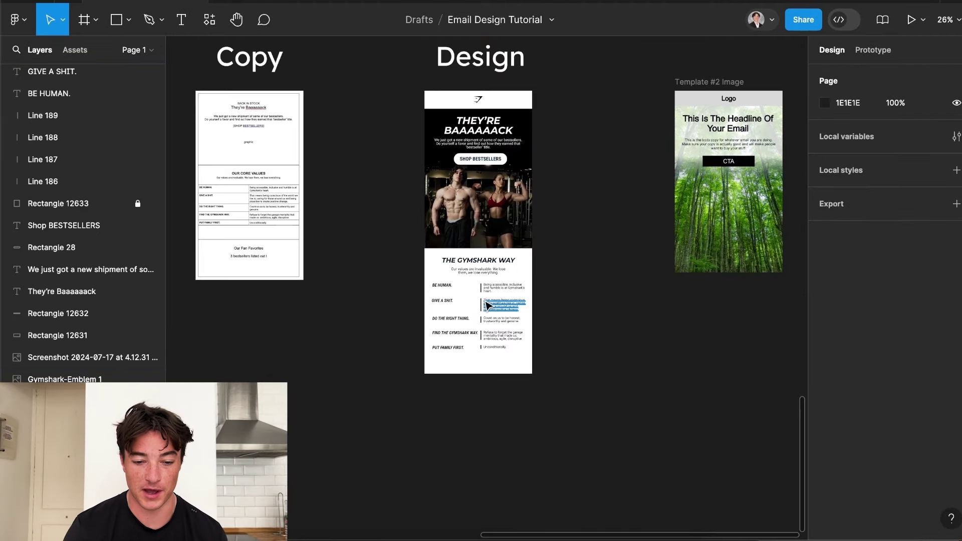
scroll(486, 303, up, 5)
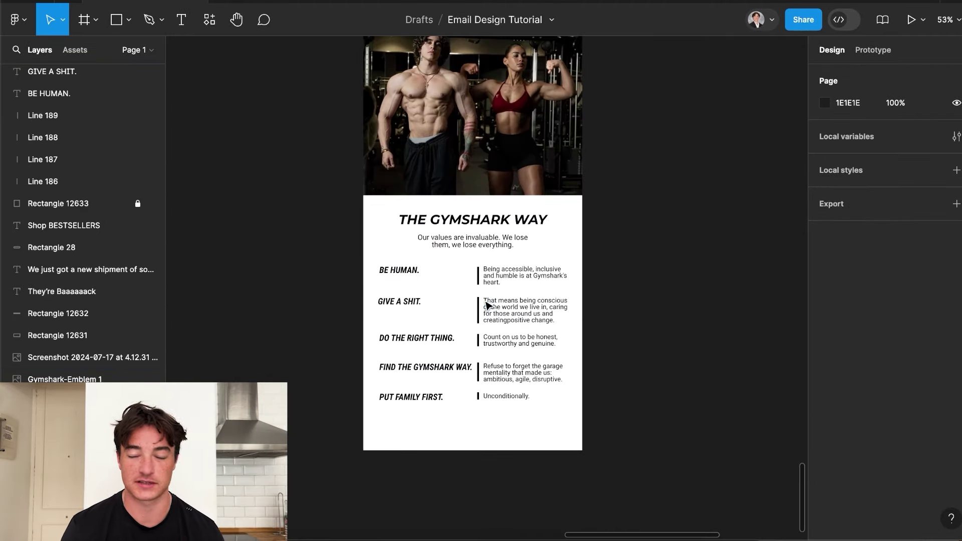
scroll(486, 303, up, 2)
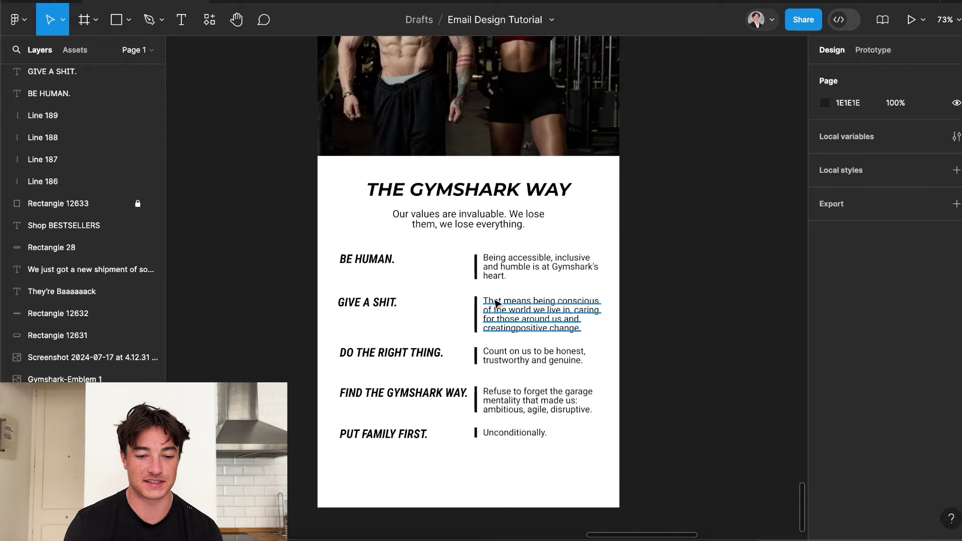
scroll(501, 285, down, 2)
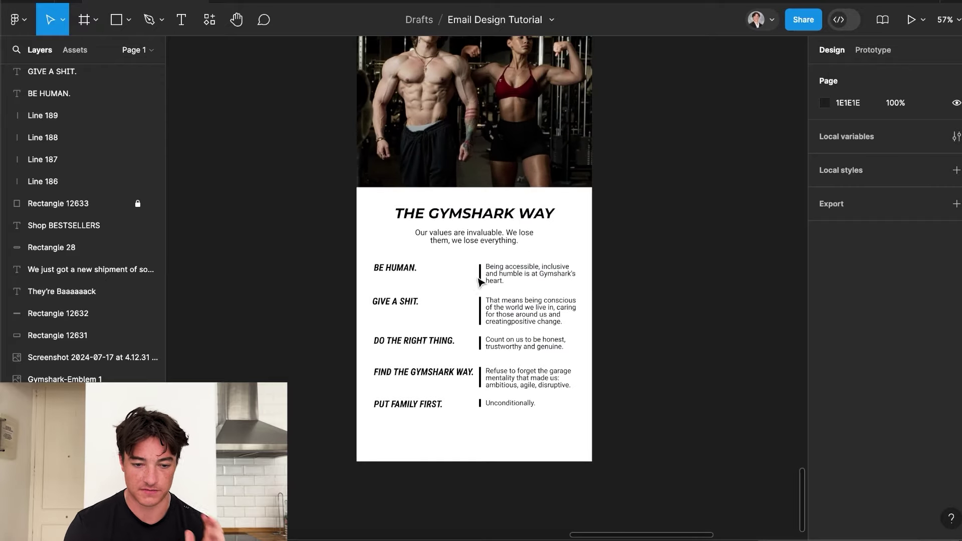
scroll(494, 309, up, 2)
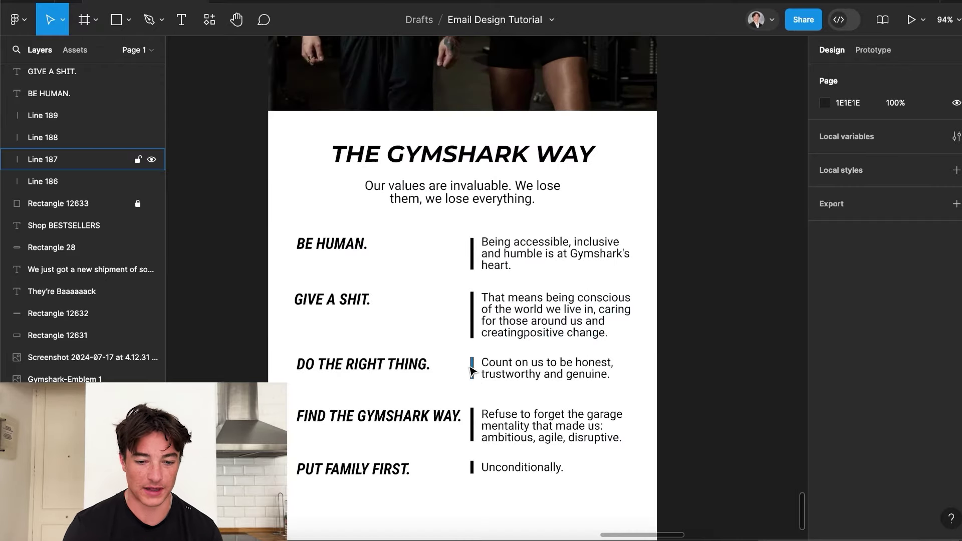
scroll(491, 306, down, 2)
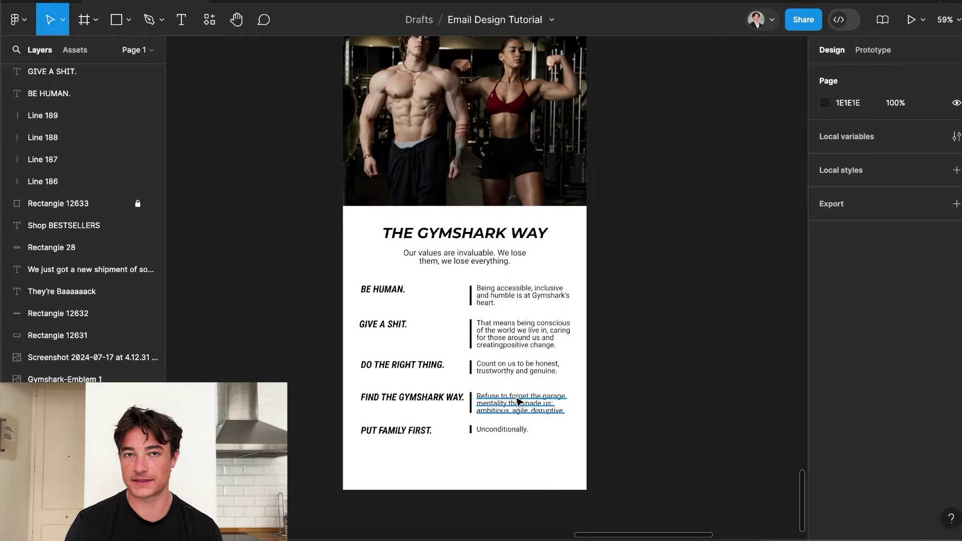
scroll(519, 401, down, 3)
scroll(518, 400, up, 4)
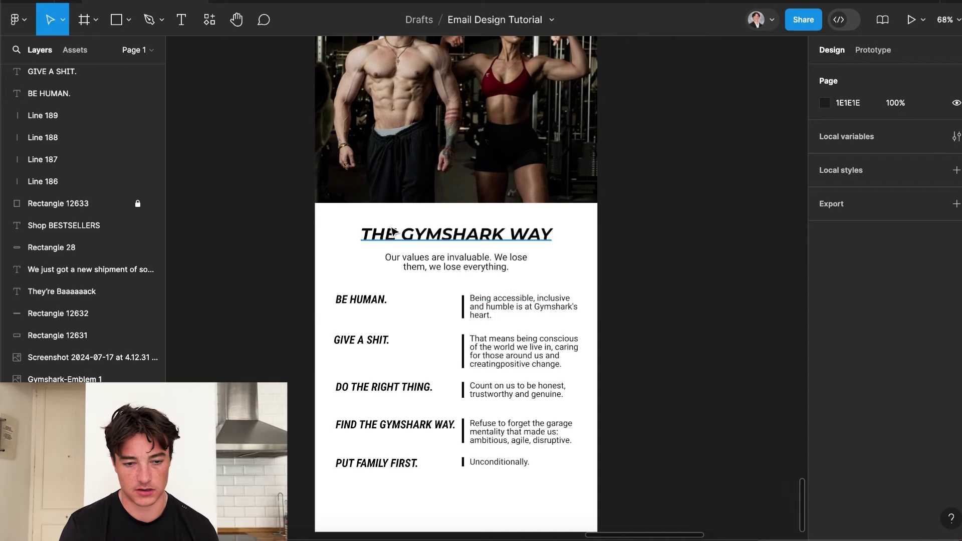
scroll(503, 449, down, 2)
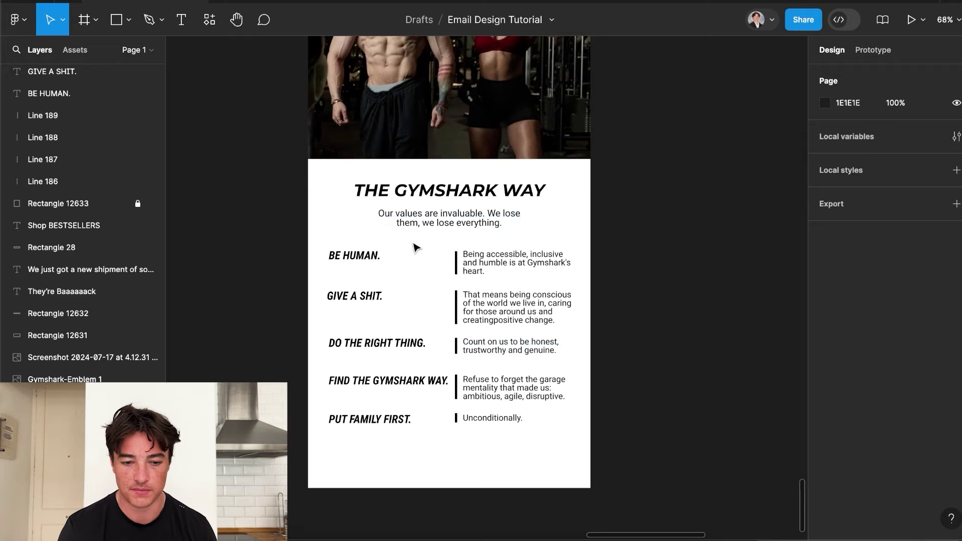
scroll(414, 247, up, 3)
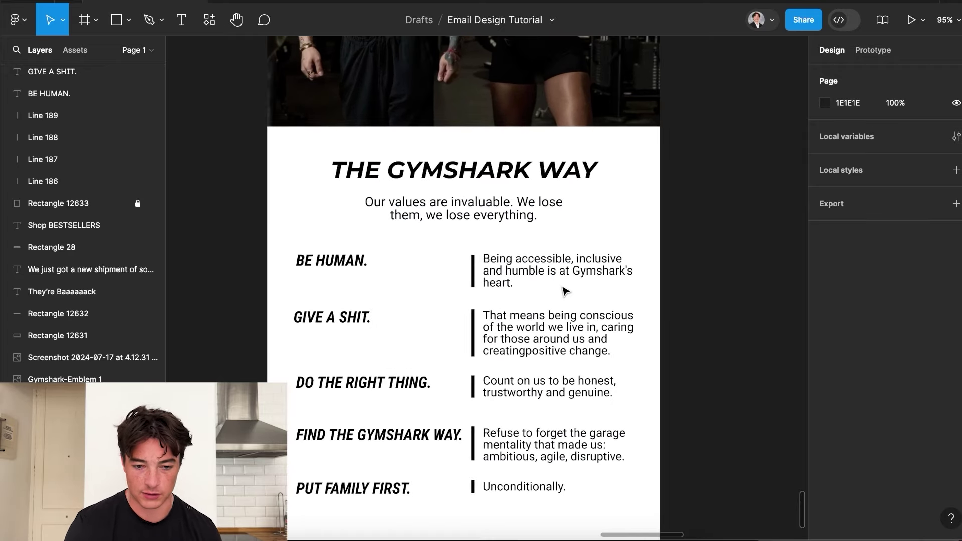
scroll(479, 279, down, 5)
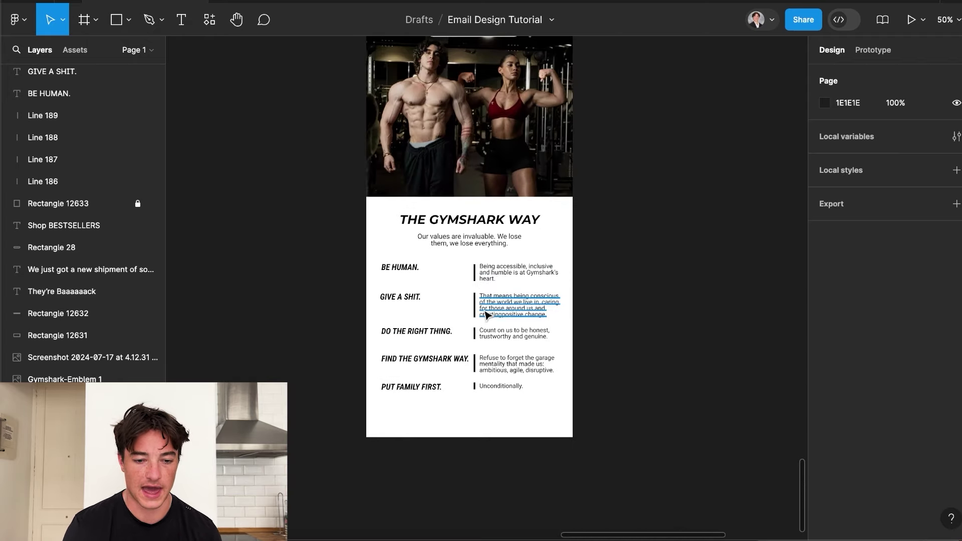
scroll(501, 353, up, 2)
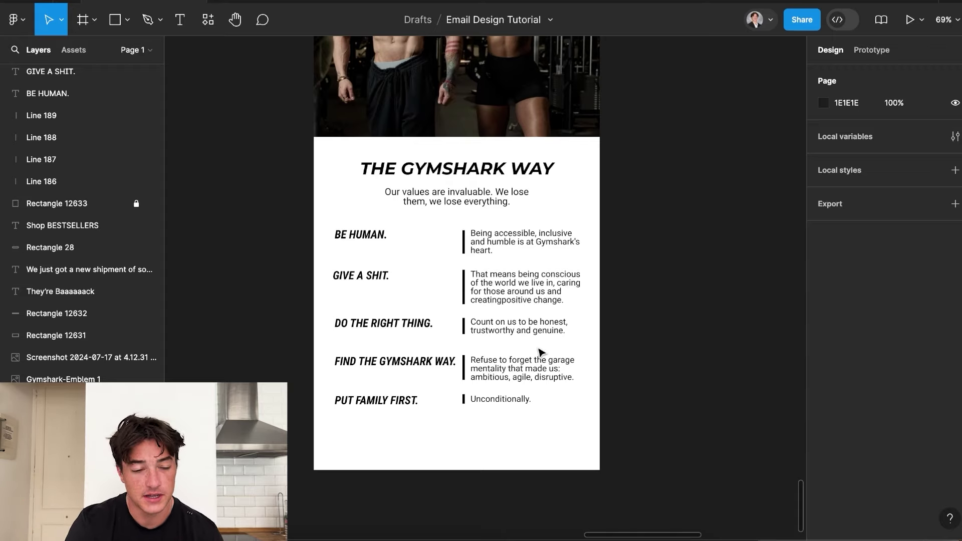
Draw a 600-wide rectangle and place it behind the BE HUMAN row, 77 tall.
click(127, 20)
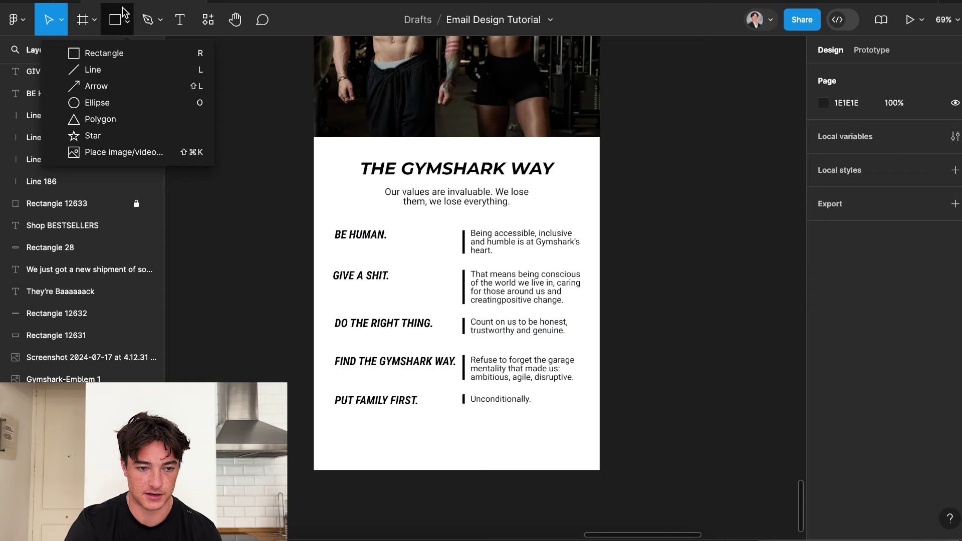
click(178, 53)
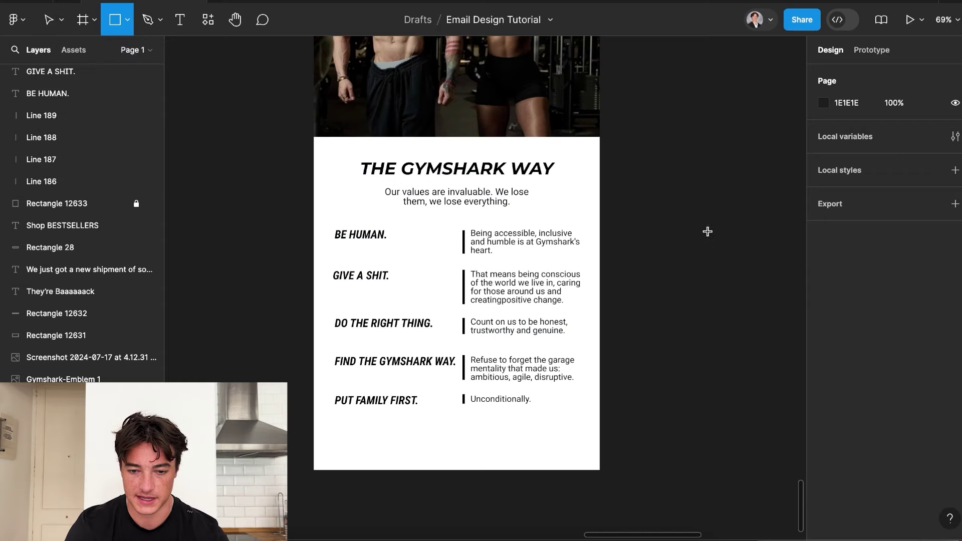
mouse_move(635, 229)
mouse_down()
mouse_move(803, 274)
mouse_move(713, 266)
mouse_up()
click(844, 132)
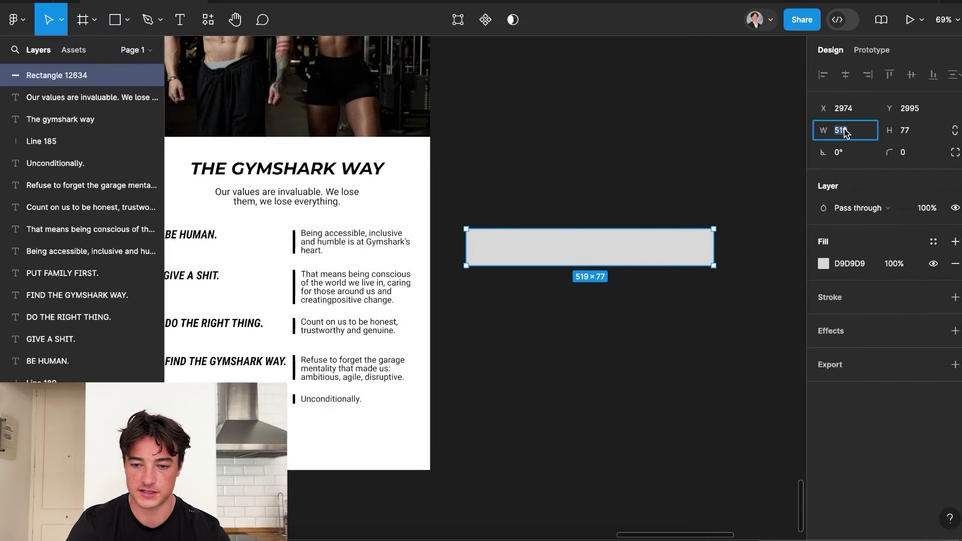
key(Return)
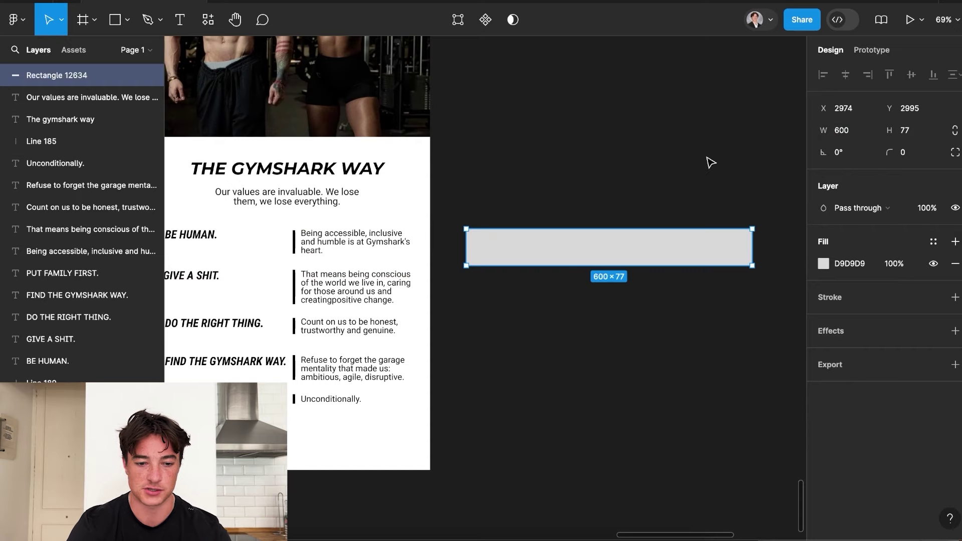
scroll(710, 162, left, 5)
drag(712, 270, 413, 422)
drag(428, 396, 435, 261)
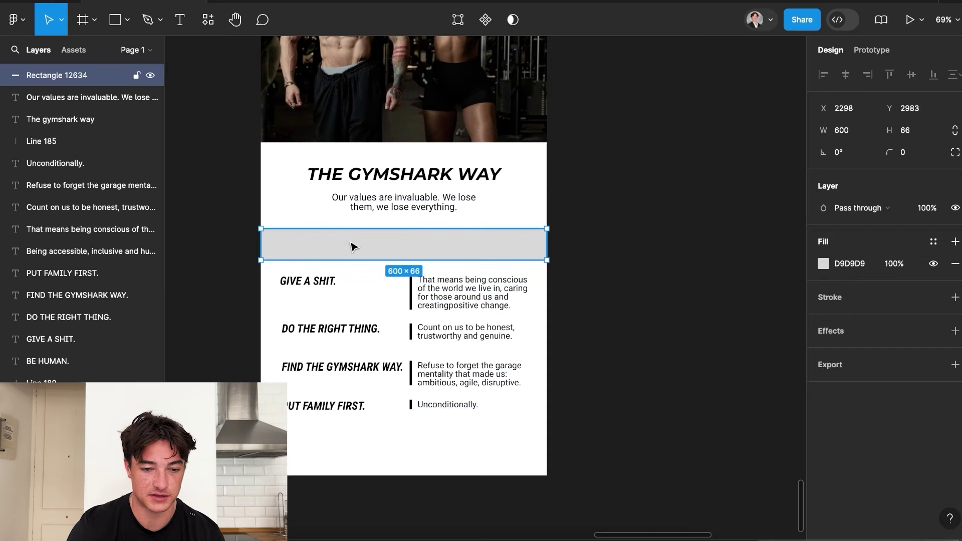
drag(96, 83, 85, 175)
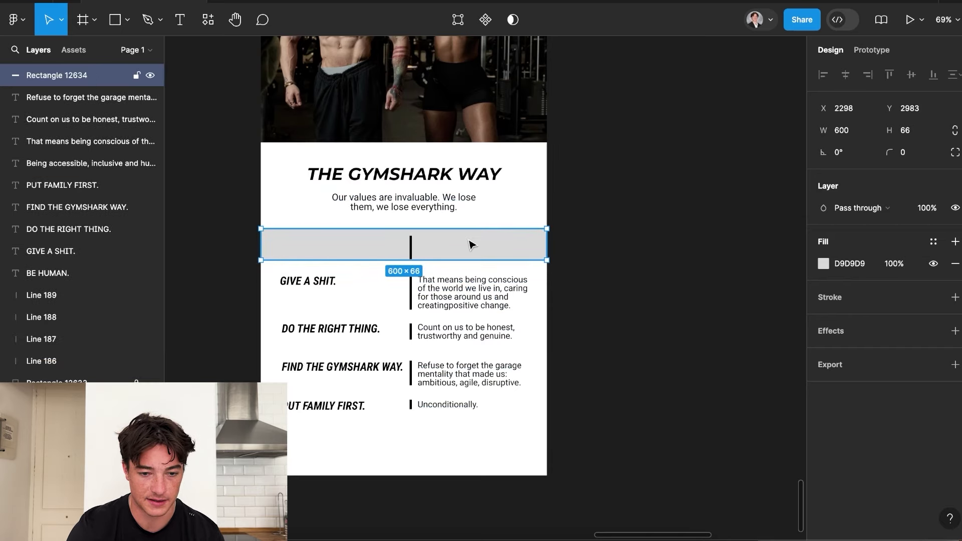
drag(83, 78, 85, 376)
drag(333, 260, 339, 265)
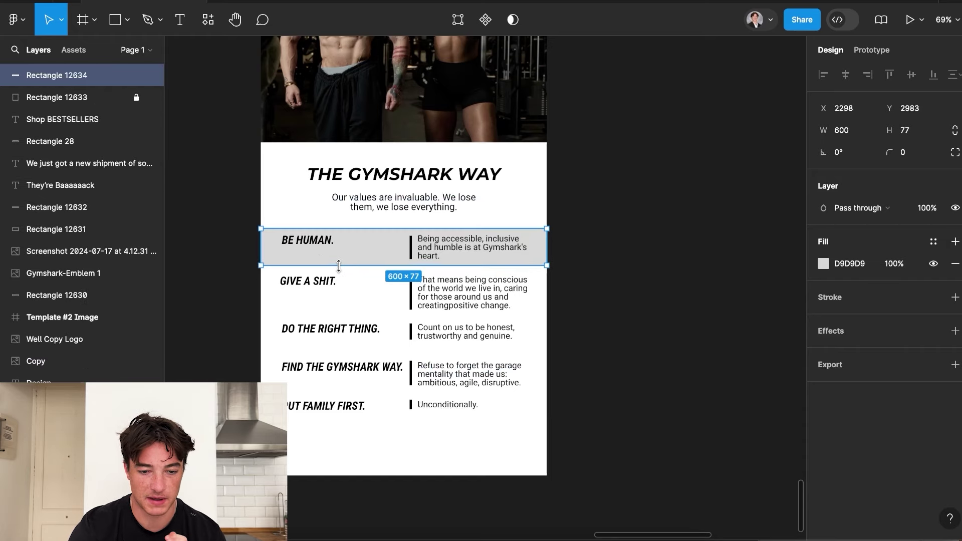
click(597, 311)
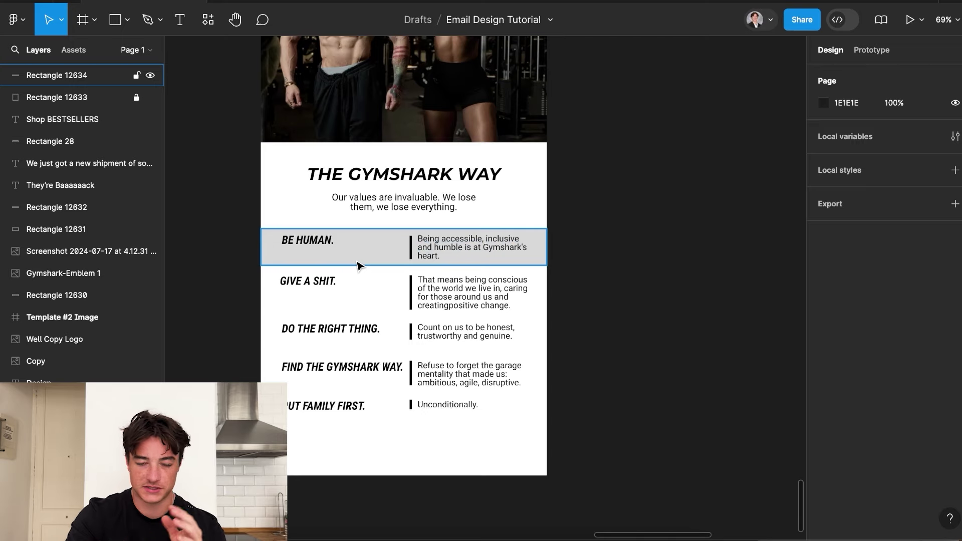
Change the rectangle's fill to a vertical (90°) linear gradient ending in white.
click(359, 264)
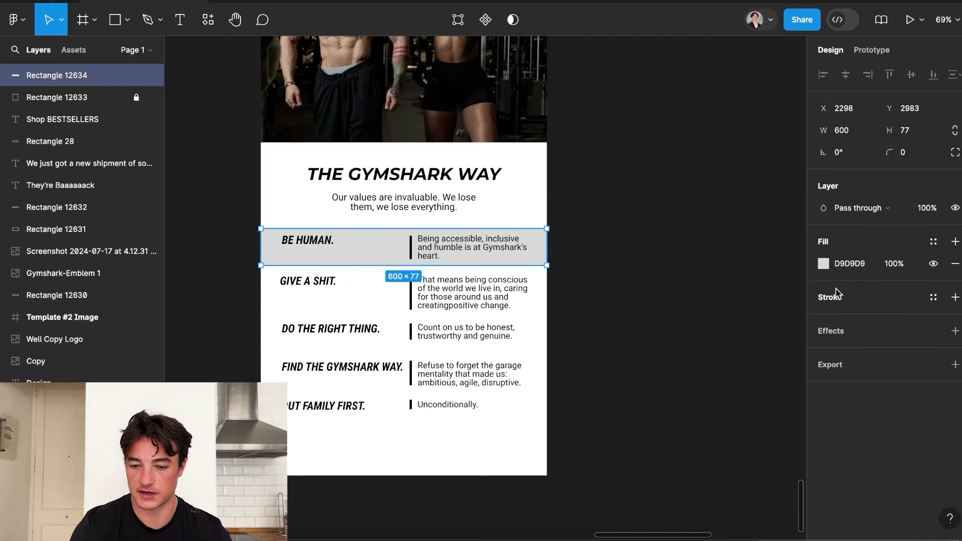
click(823, 264)
click(676, 171)
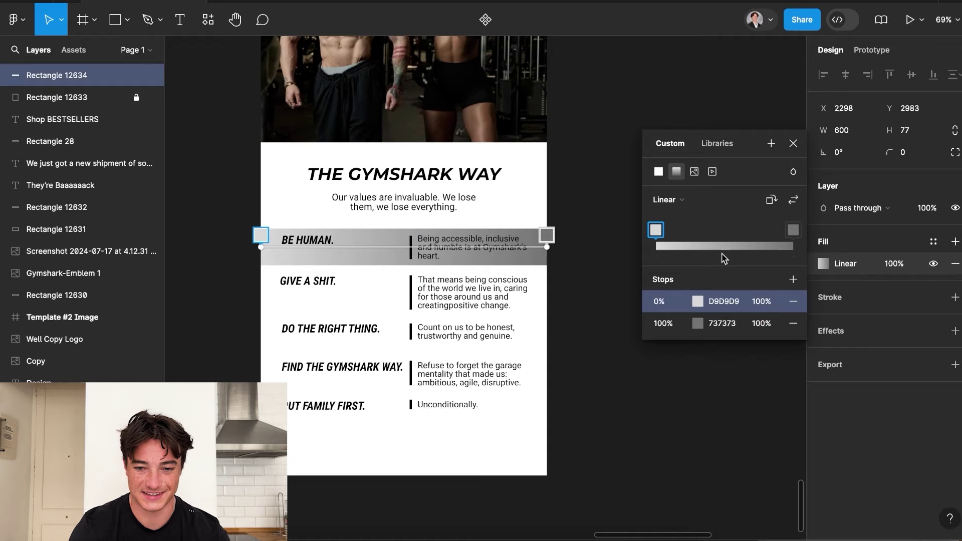
click(771, 200)
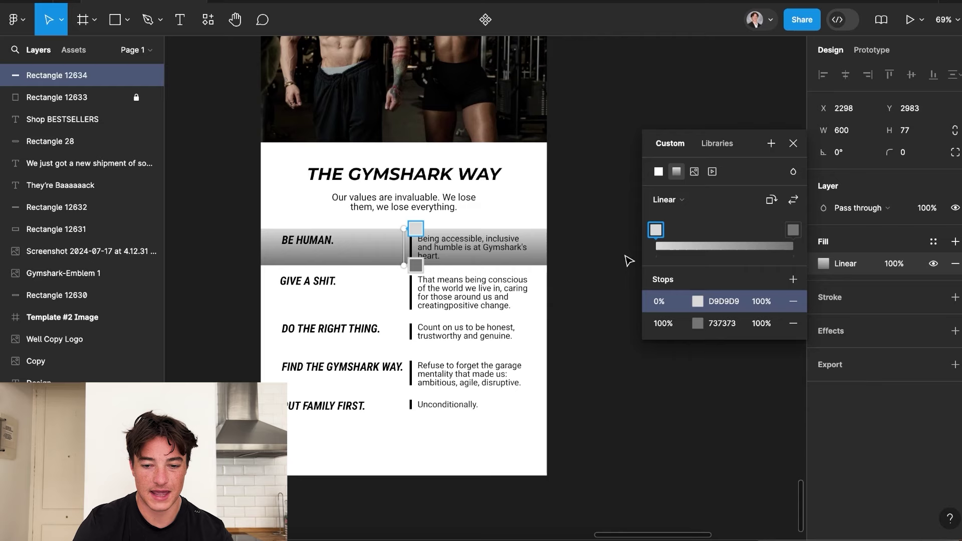
click(697, 323)
drag(510, 252, 470, 181)
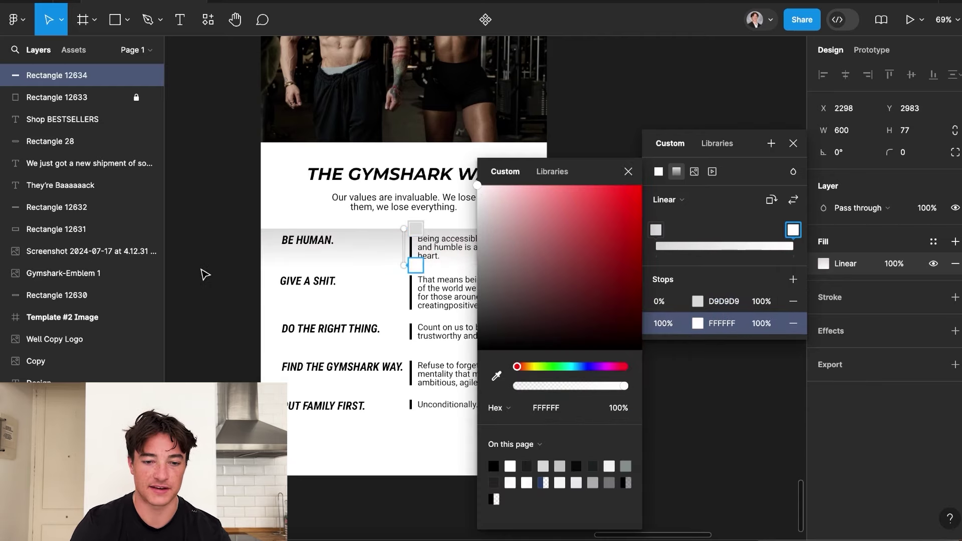
click(230, 275)
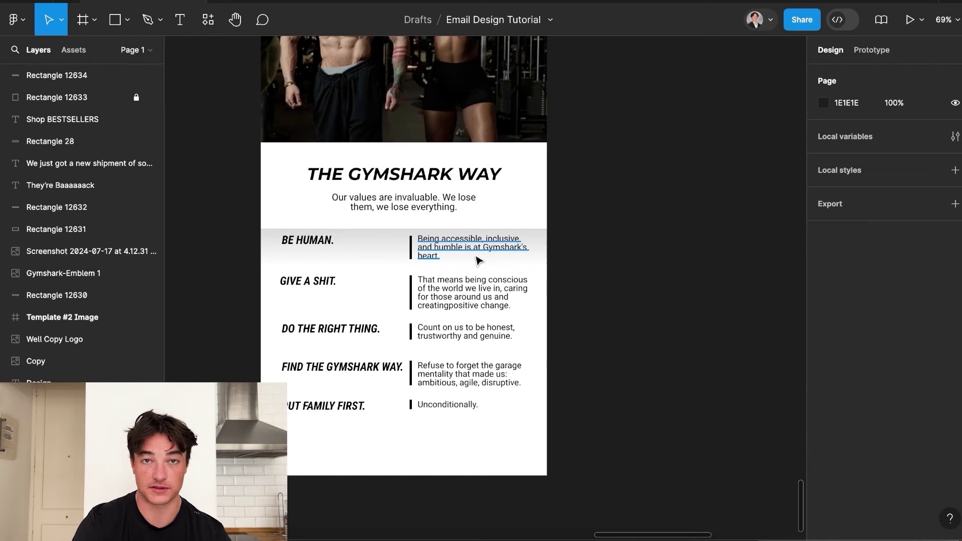
Lighten the gradient's start colour to F3F3F3.
scroll(468, 252, up, 2)
click(365, 263)
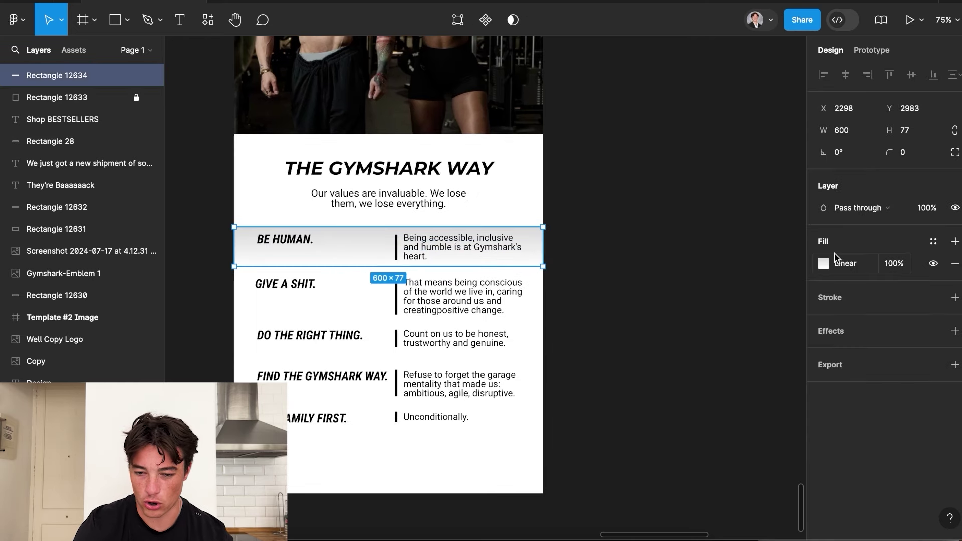
click(824, 263)
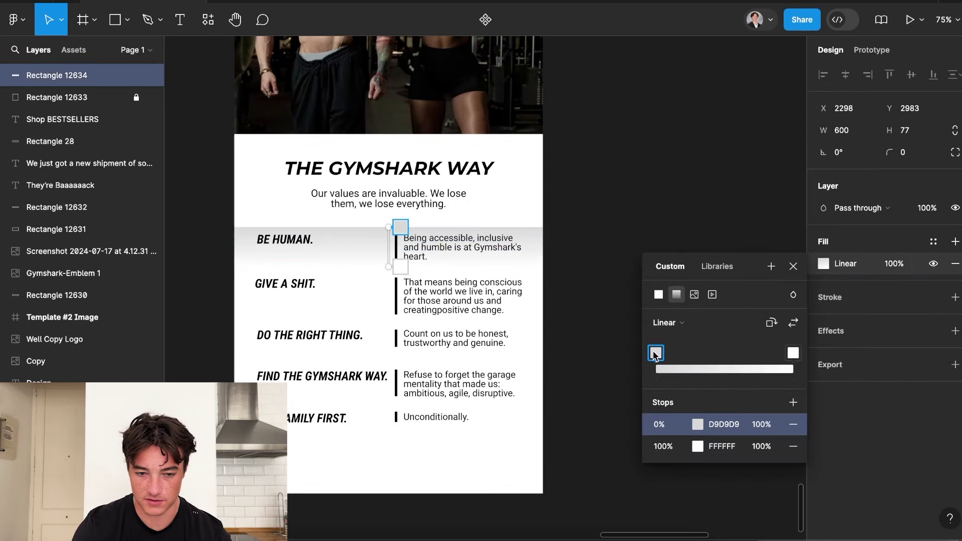
click(697, 424)
drag(477, 210, 472, 200)
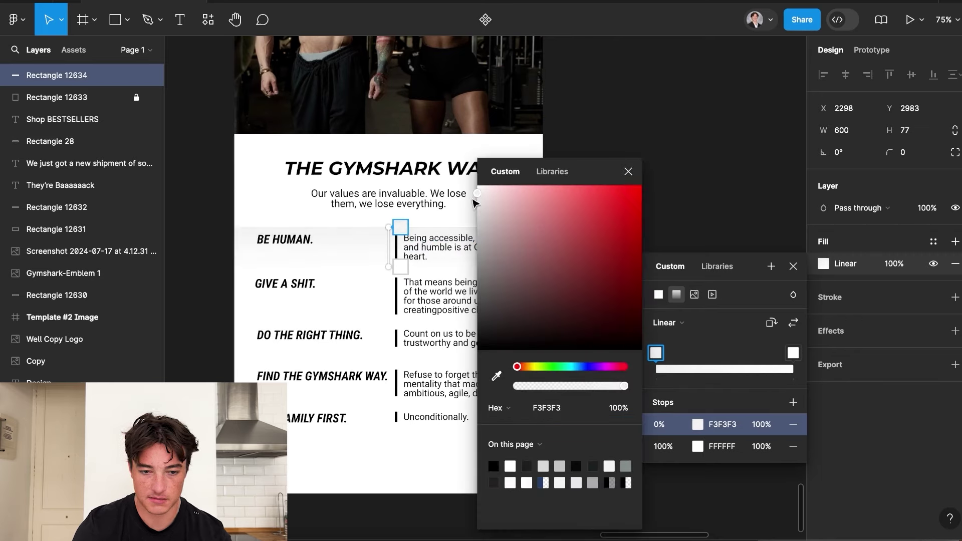
click(209, 190)
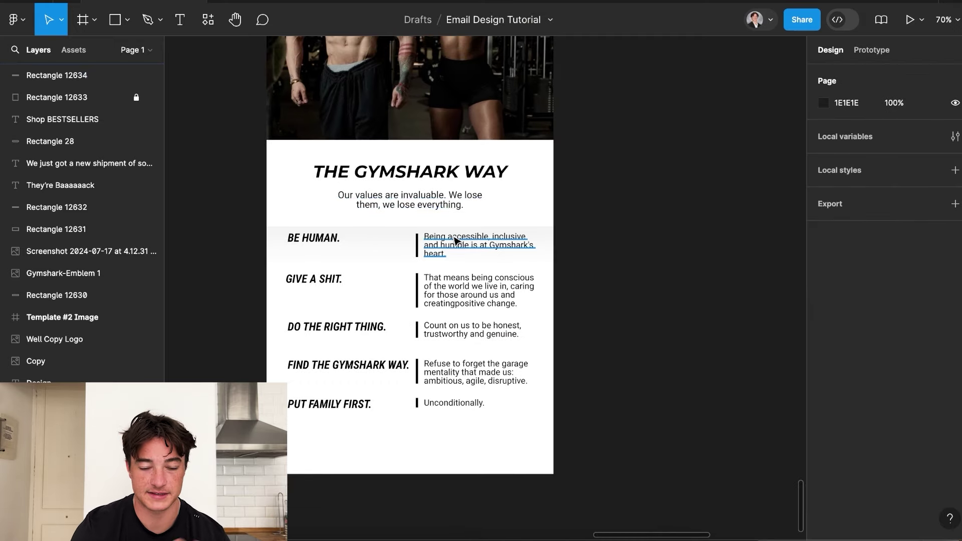
scroll(375, 252, up, 2)
click(375, 252)
scroll(399, 245, down, 1)
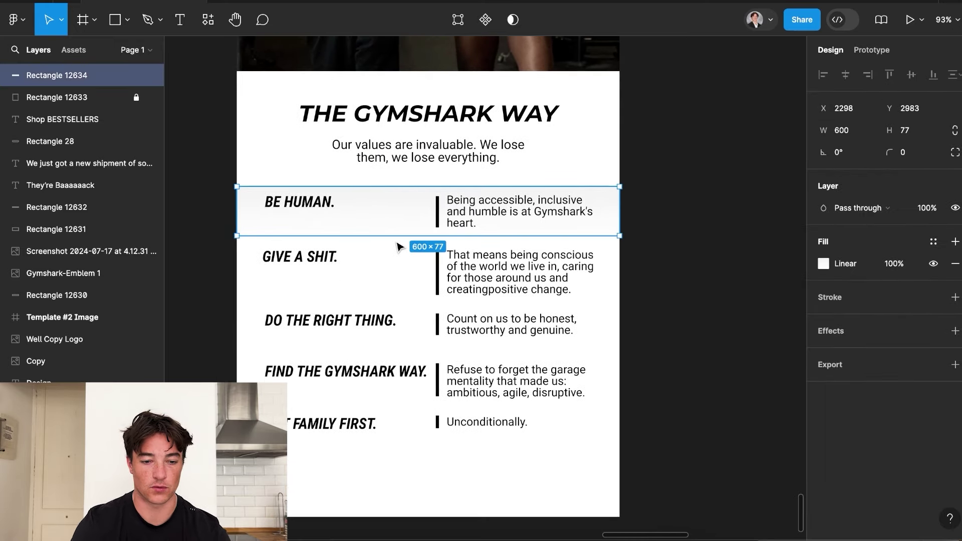
Duplicate the gradient strip and move the copy behind the GIVE A SHIT. row.
key(ctrl+d)
drag(382, 221, 400, 306)
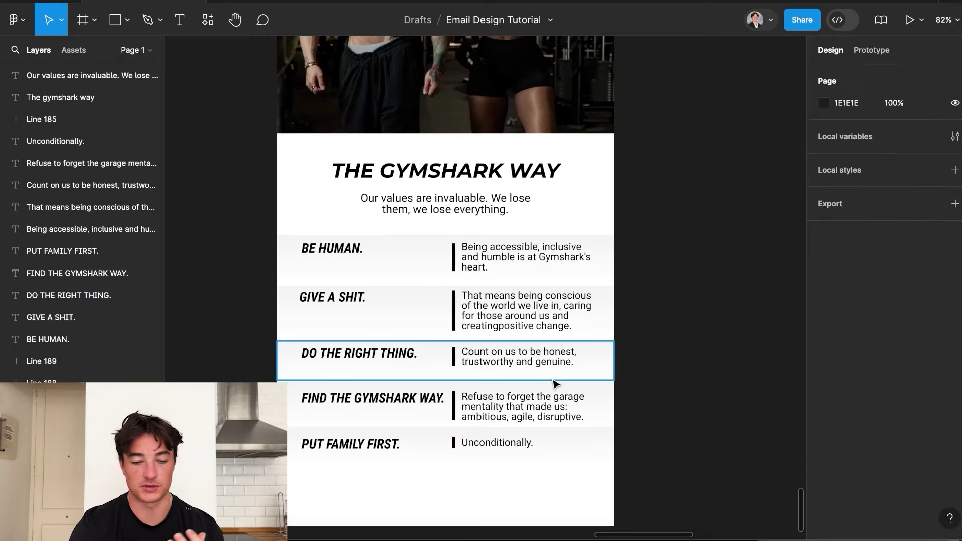
scroll(350, 324, up, 3)
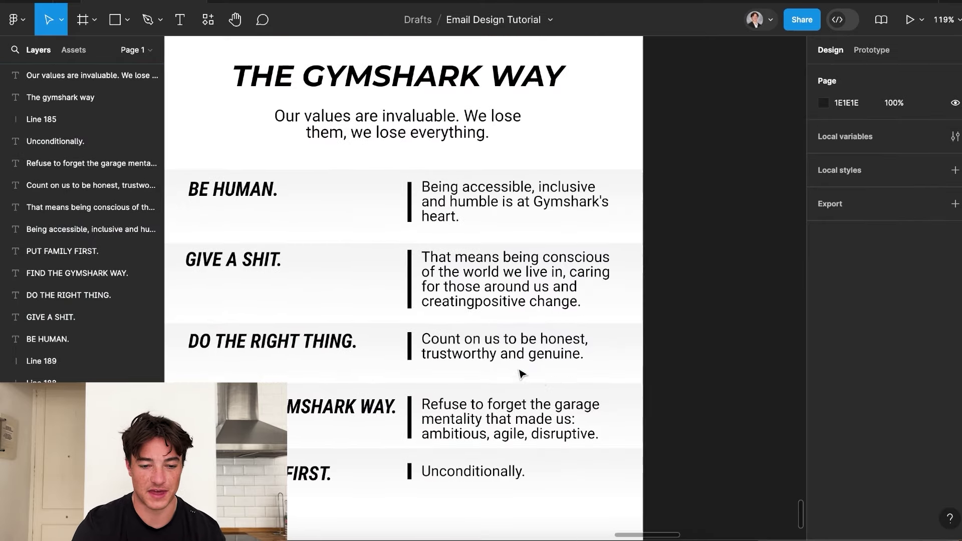
scroll(350, 323, down, 3)
click(271, 232)
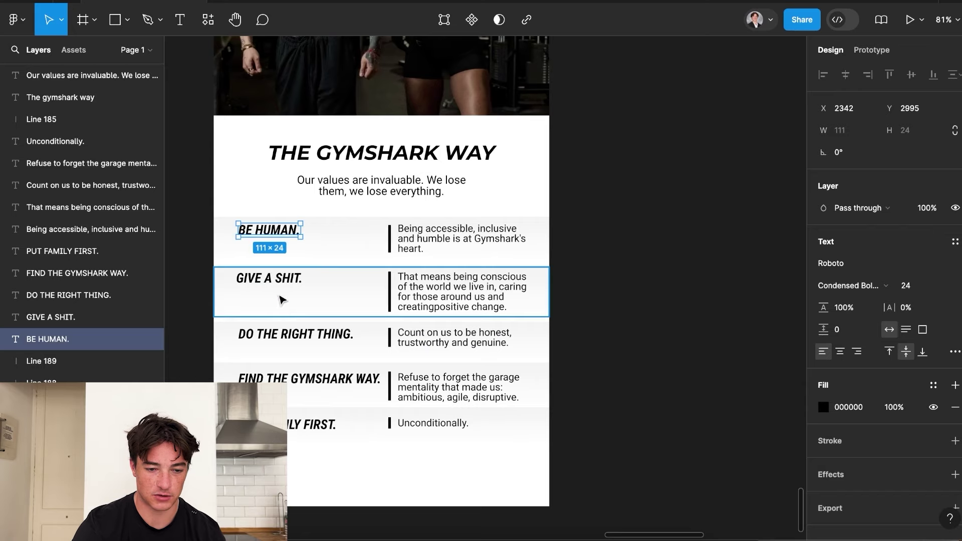
scroll(423, 331, down, 5)
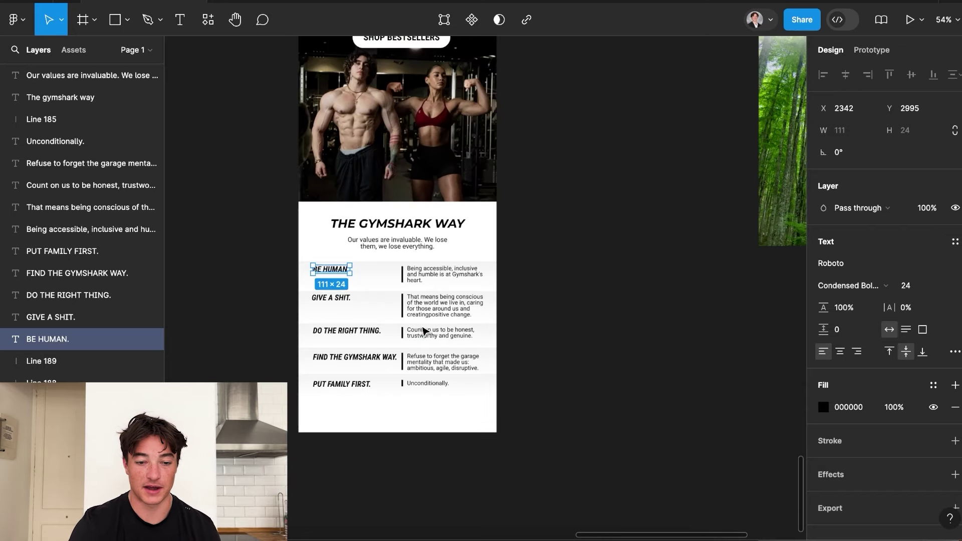
click(548, 350)
Pan around the email to review the gradient bands across the values section.
scroll(548, 350, down, 3)
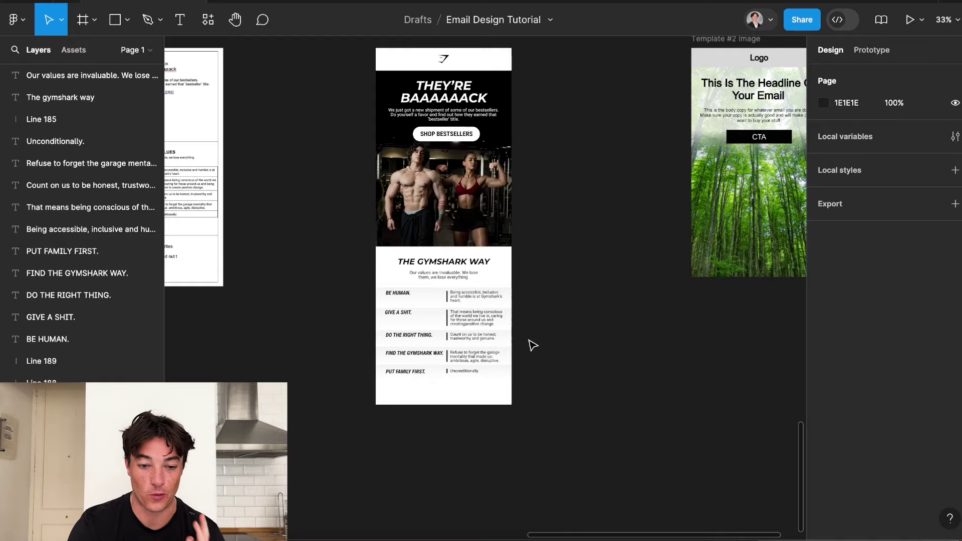
scroll(530, 345, up, 3)
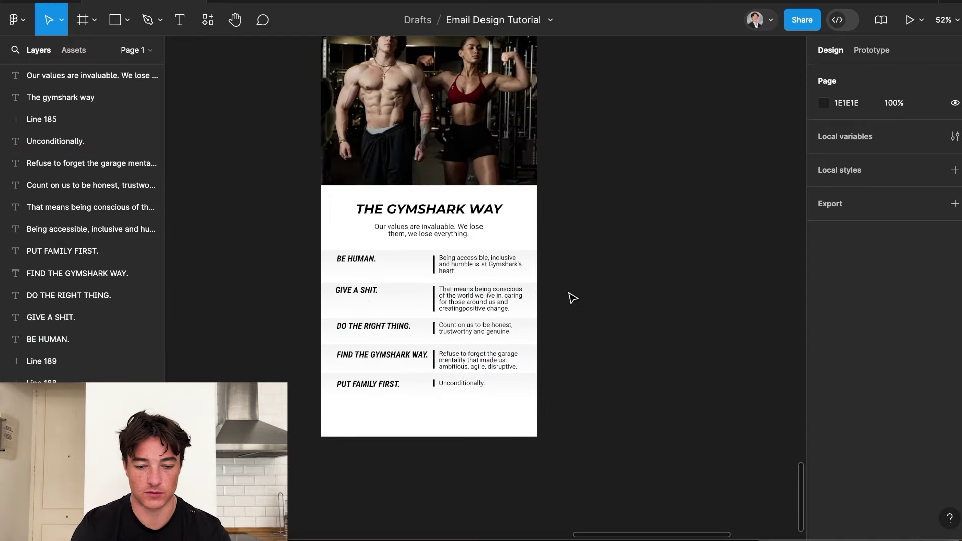
scroll(726, 465, down, 4)
scroll(700, 420, right, 2)
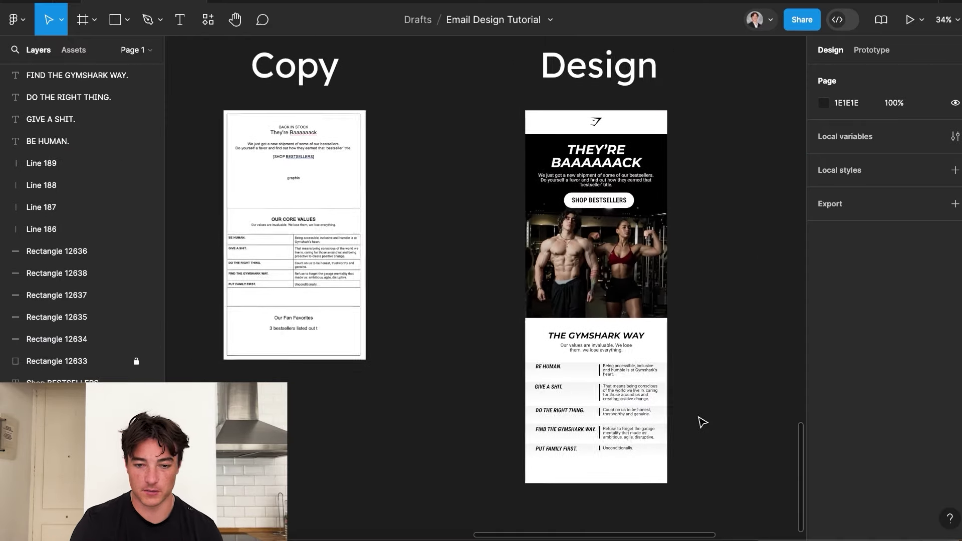
scroll(603, 193, up, 2)
scroll(530, 389, up, 2)
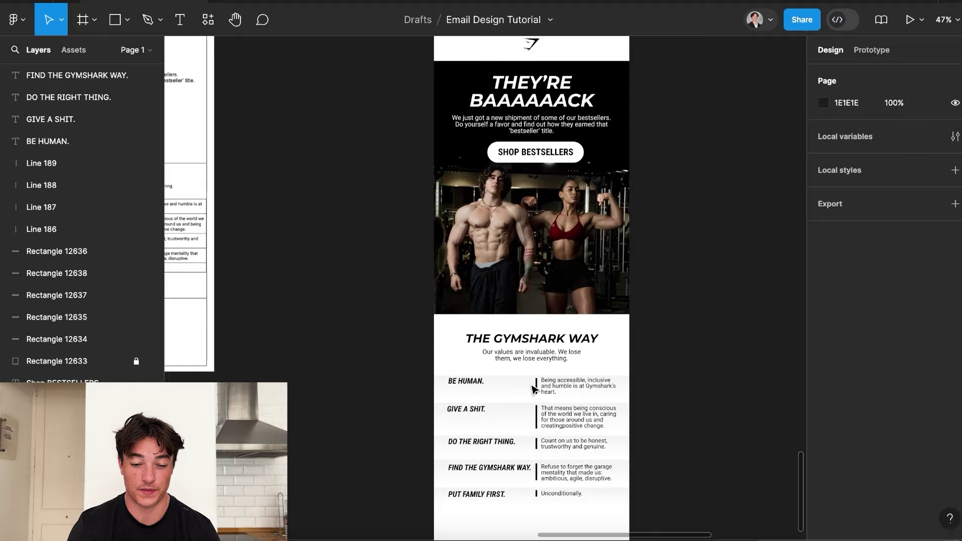
scroll(533, 388, down, 2)
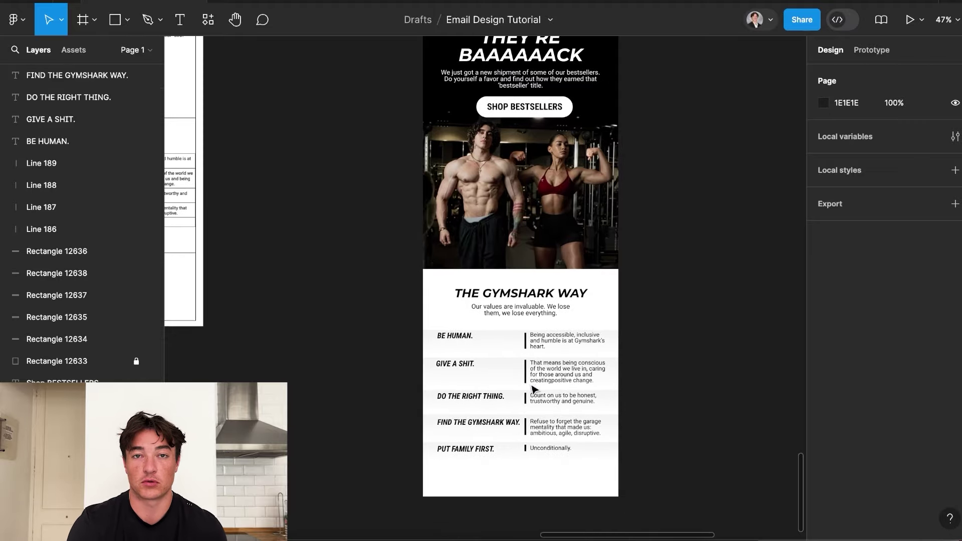
scroll(541, 426, left, 4)
scroll(290, 177, up, 3)
scroll(357, 282, down, 3)
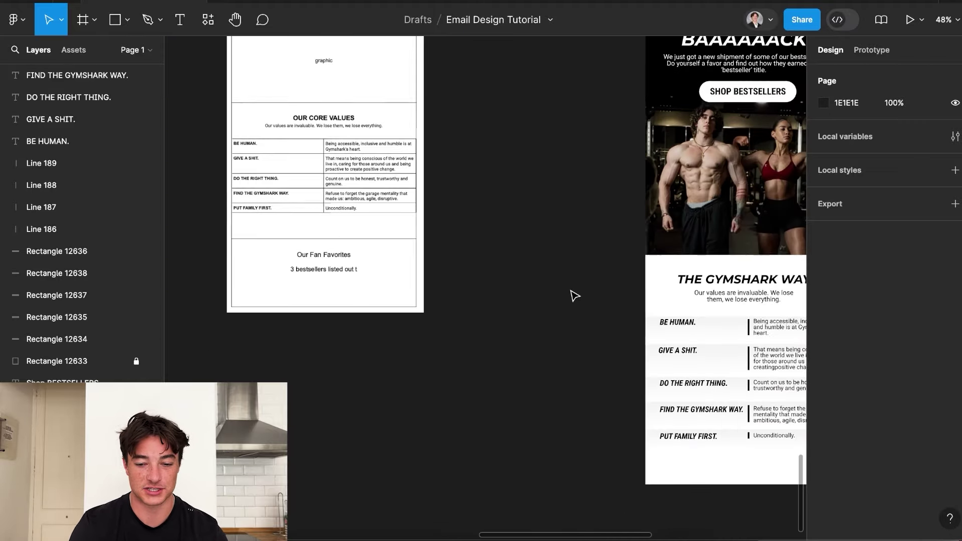
scroll(575, 295, right, 6)
scroll(35, 225, up, 5)
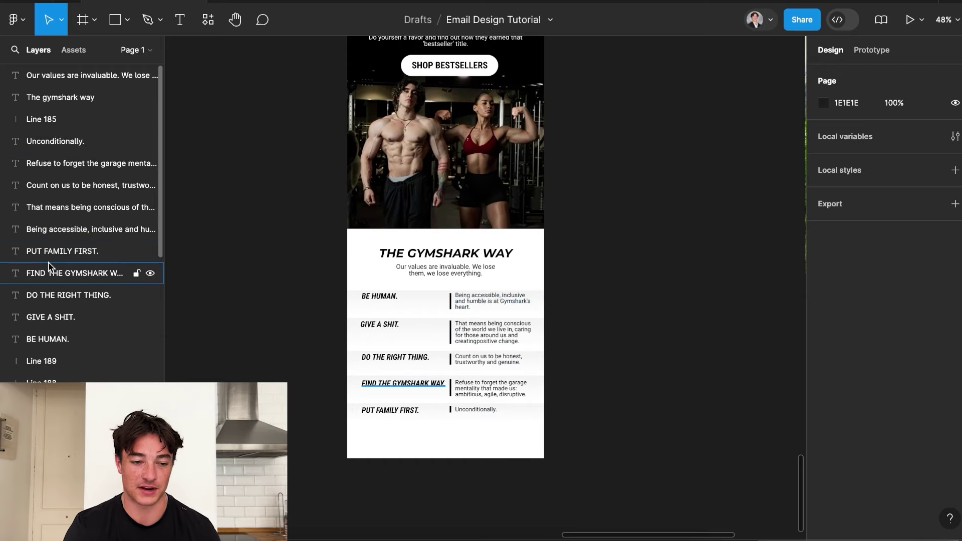
scroll(250, 336, down, 3)
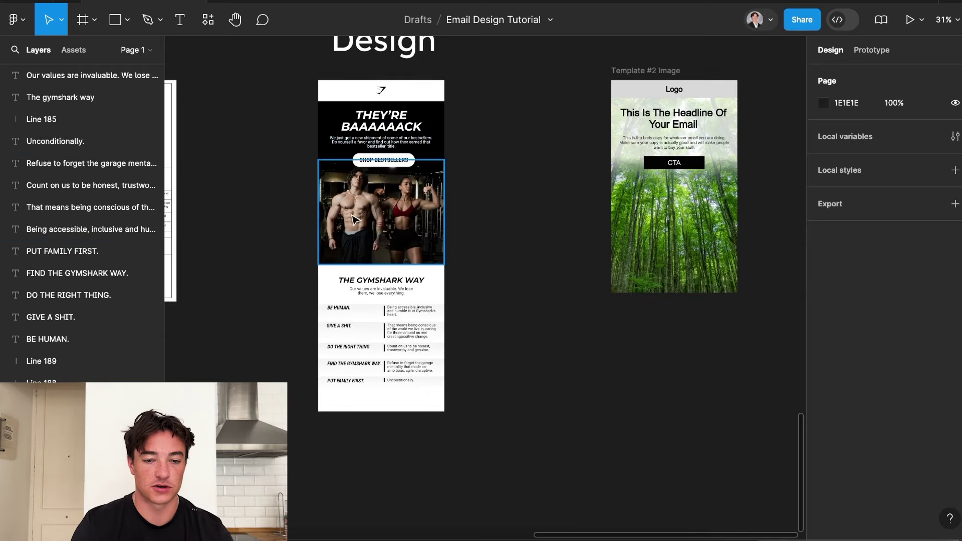
scroll(403, 109, up, 1)
scroll(403, 108, left, 1)
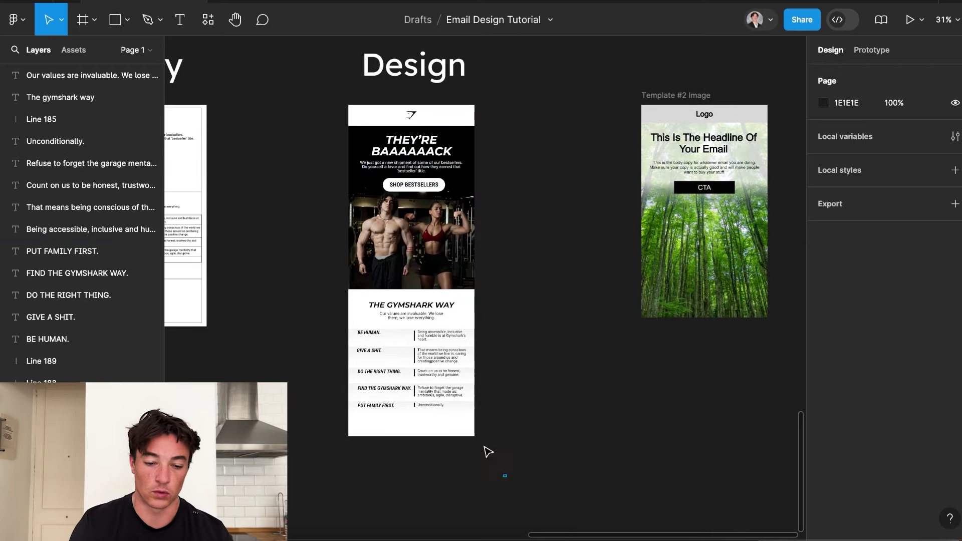
Wrap all the email layers in a new frame named GymShark Email.
drag(505, 475, 322, 108)
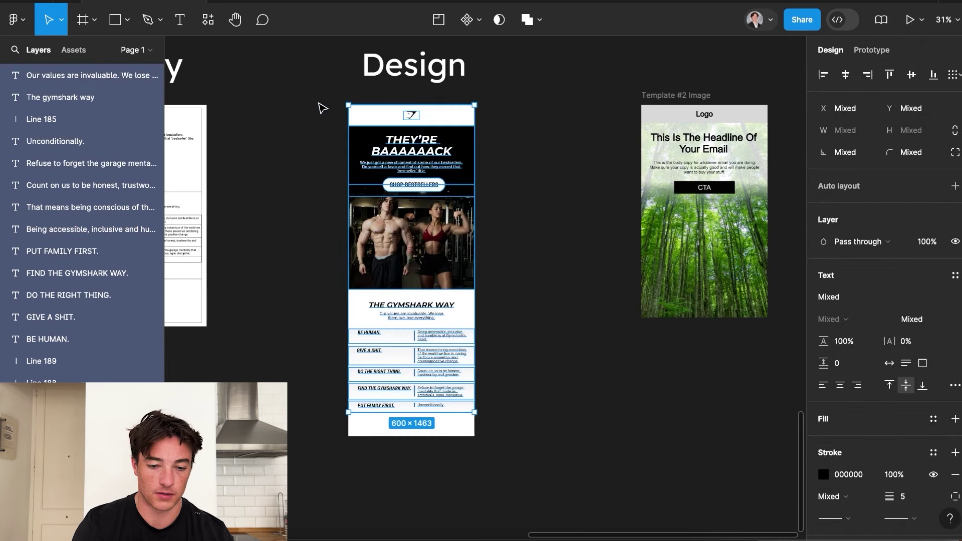
right_click(405, 216)
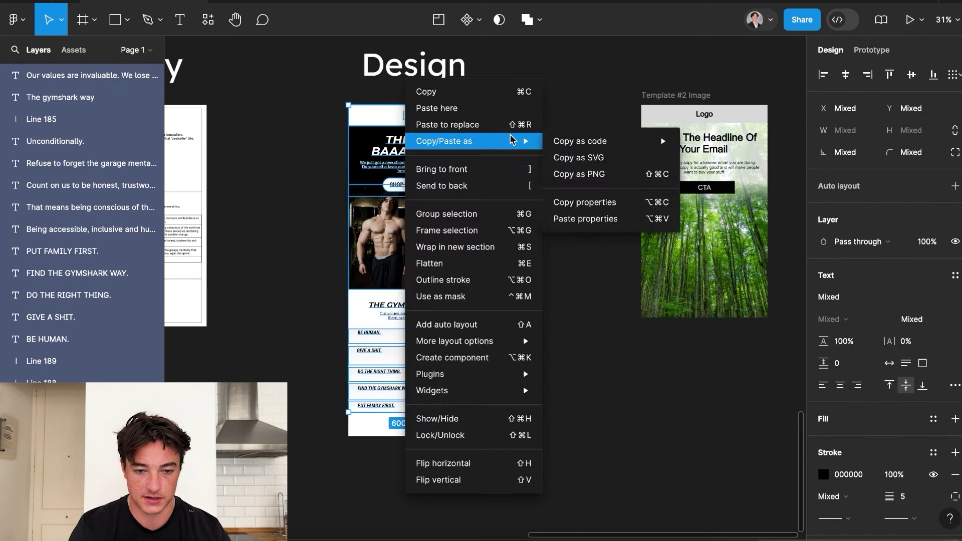
click(489, 232)
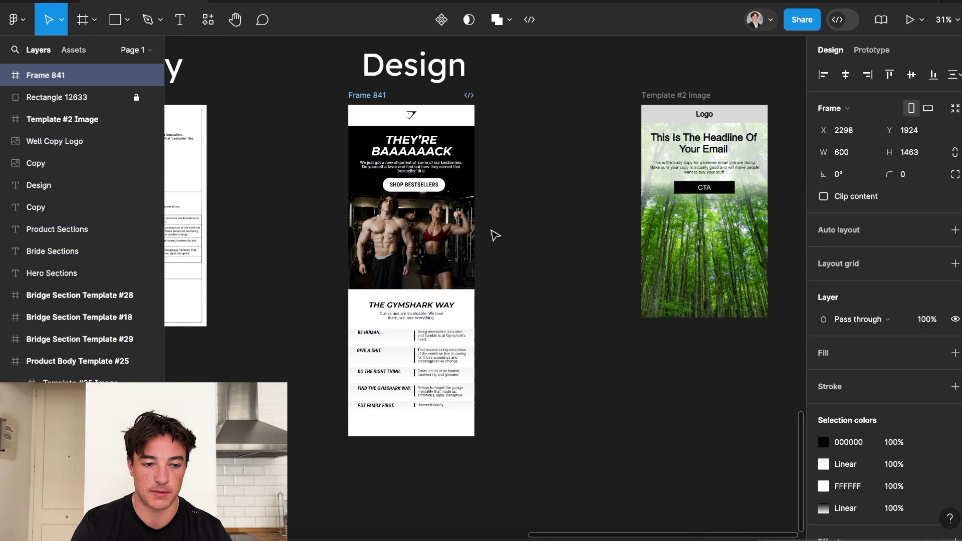
click(5, 77)
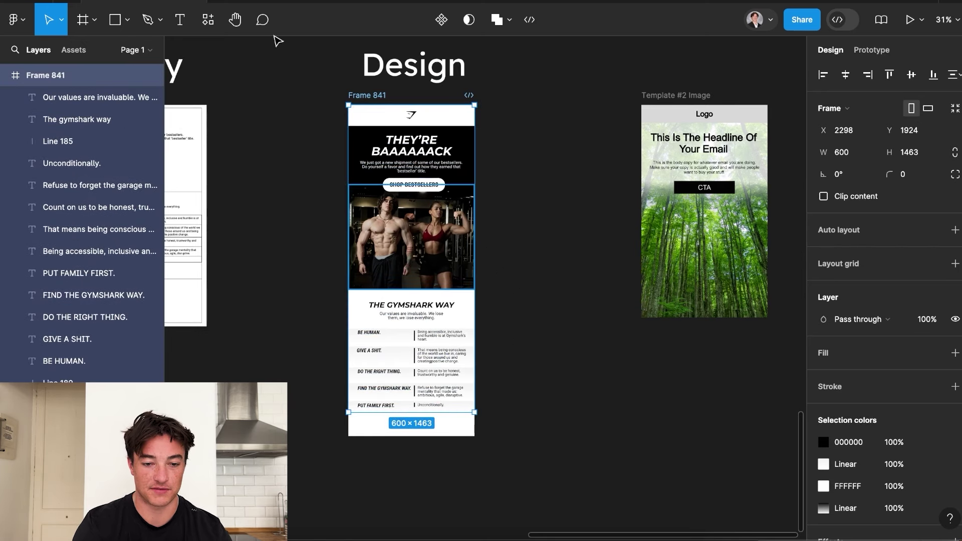
click(5, 77)
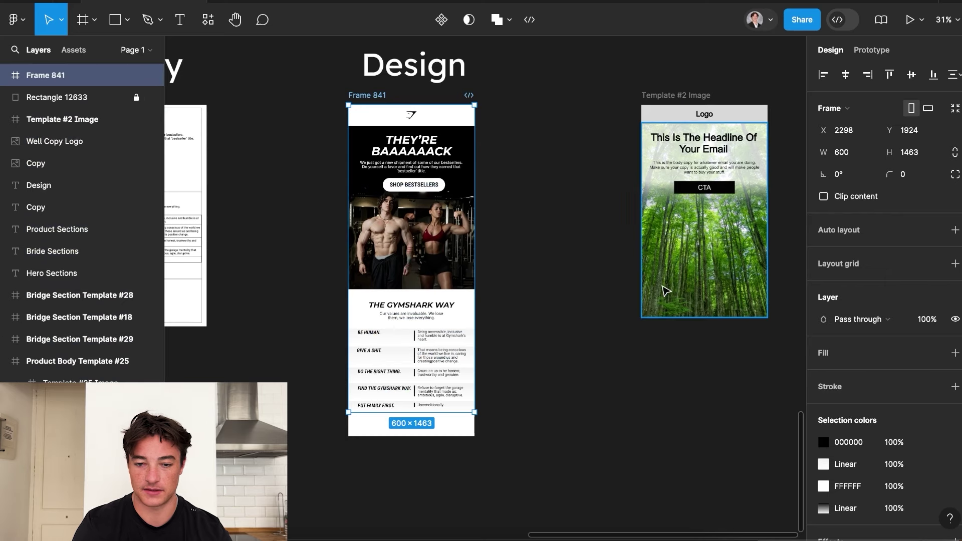
double_click(44, 76)
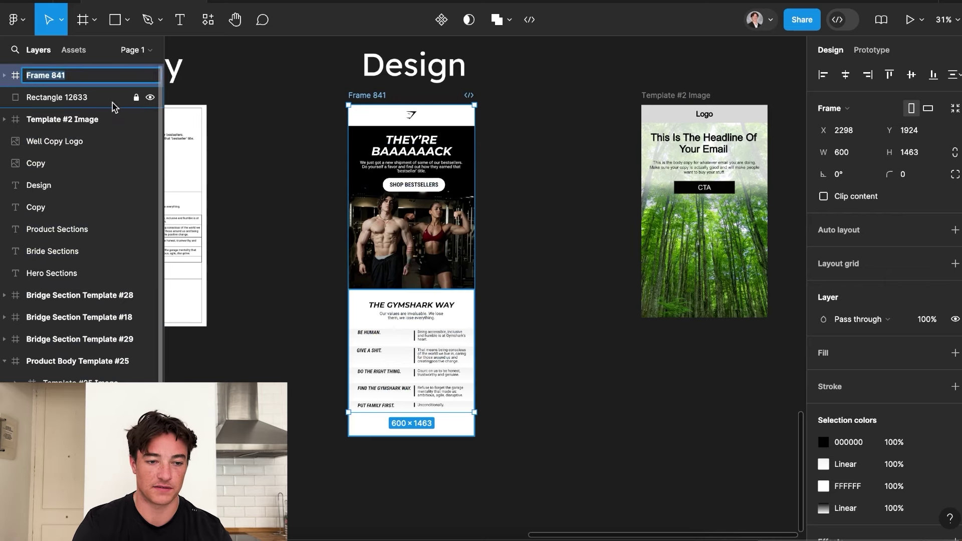
text(GymShark Email)
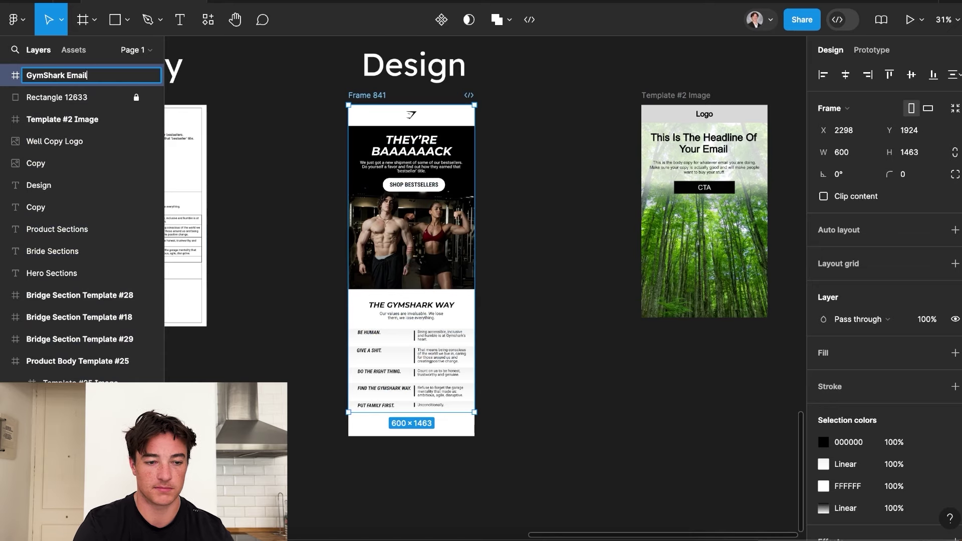
key(Return)
click(5, 76)
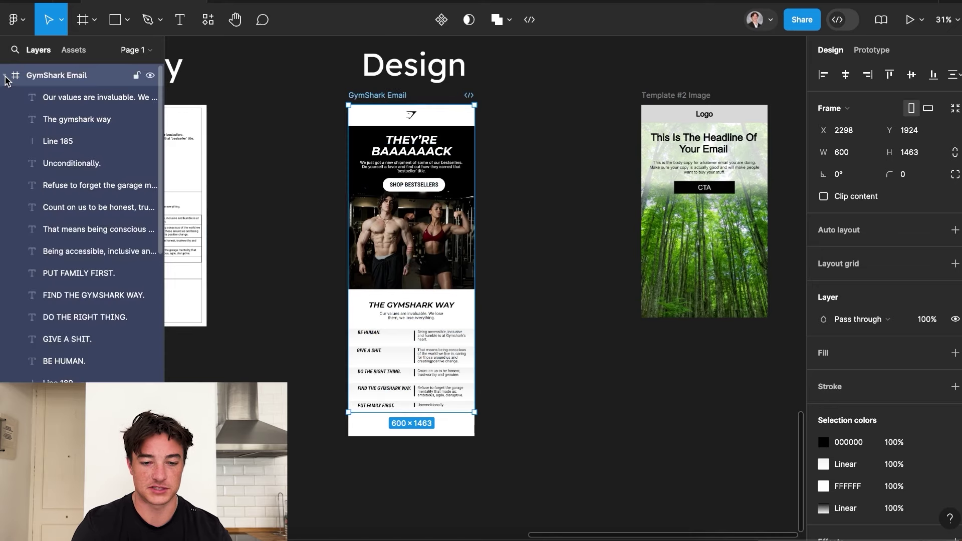
Stretch the GymShark Email frame's height to about 2230.
drag(432, 415, 433, 208)
scroll(434, 212, up, 4)
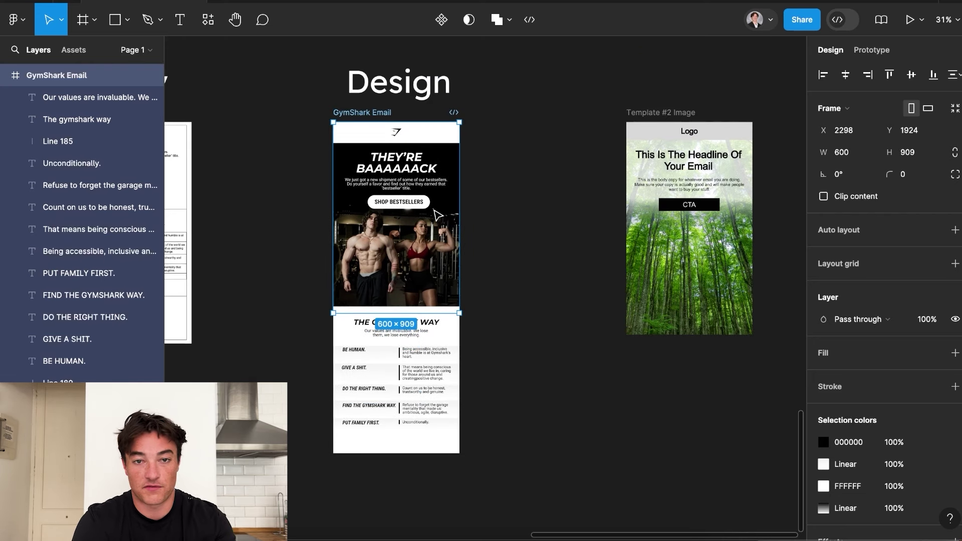
drag(398, 313, 393, 443)
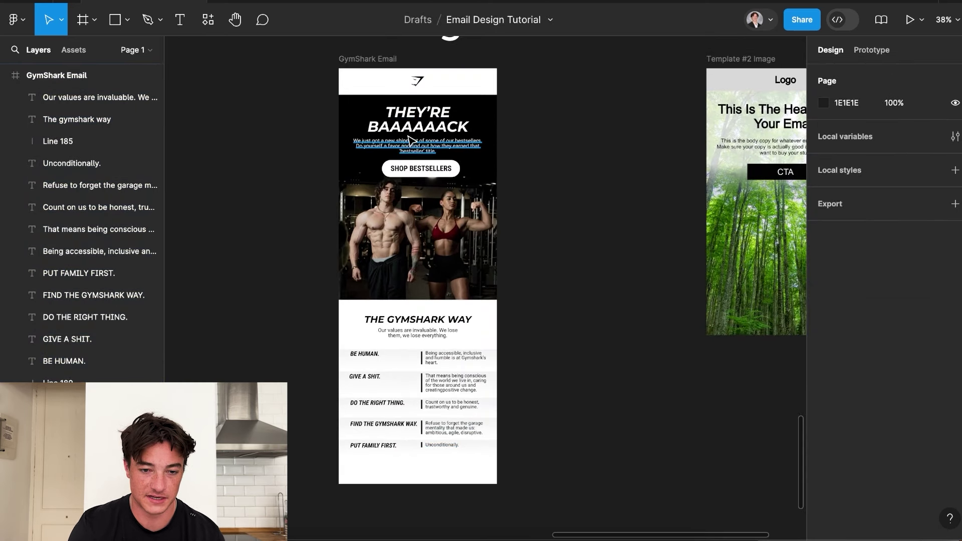
Group the hero headline, text, button and photo, and name the group 'Hero Section'.
click(398, 134)
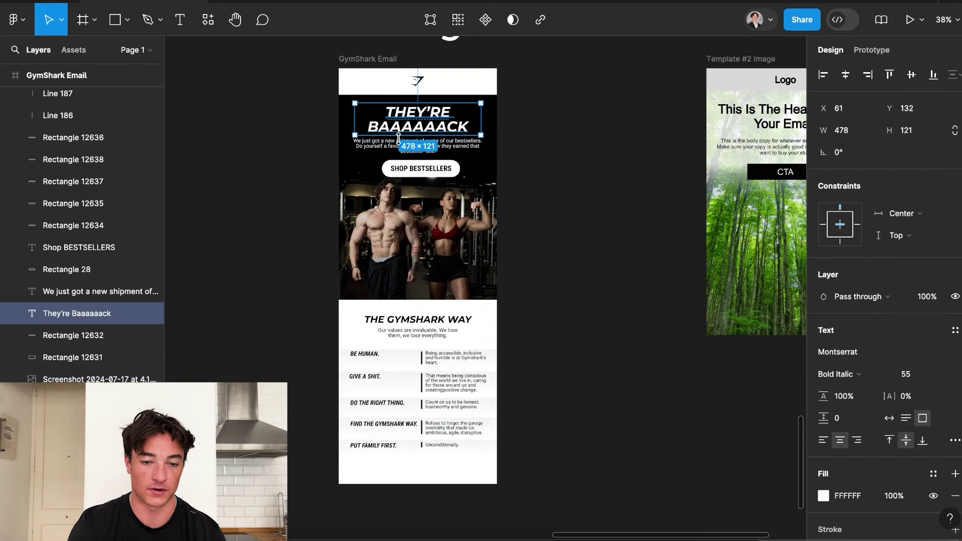
scroll(123, 176, up, 10)
click(300, 135)
scroll(360, 124, down, 1)
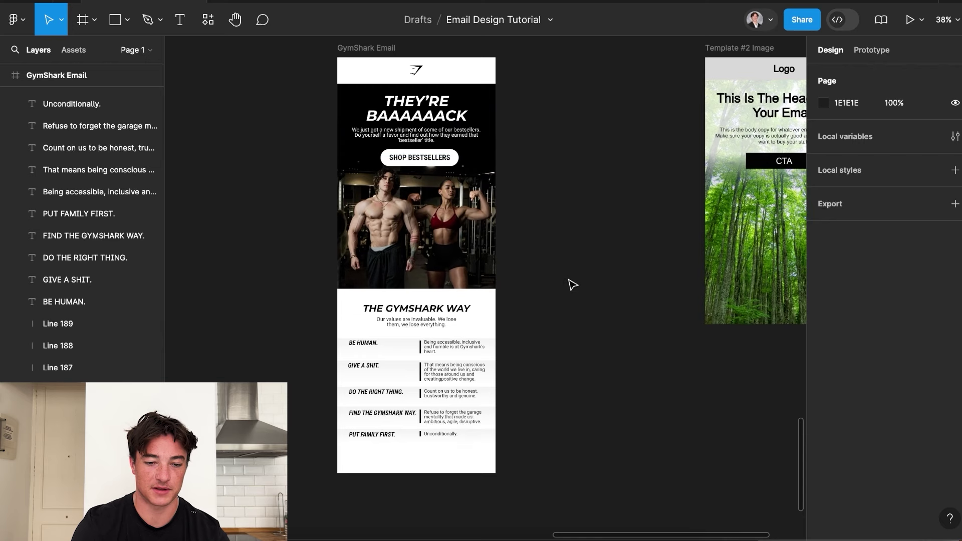
drag(548, 290, 343, 105)
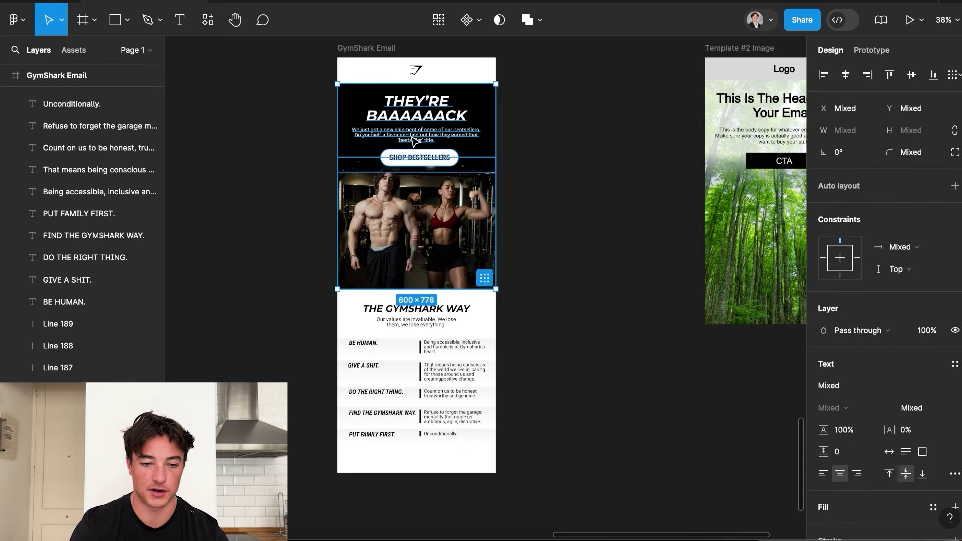
right_click(413, 142)
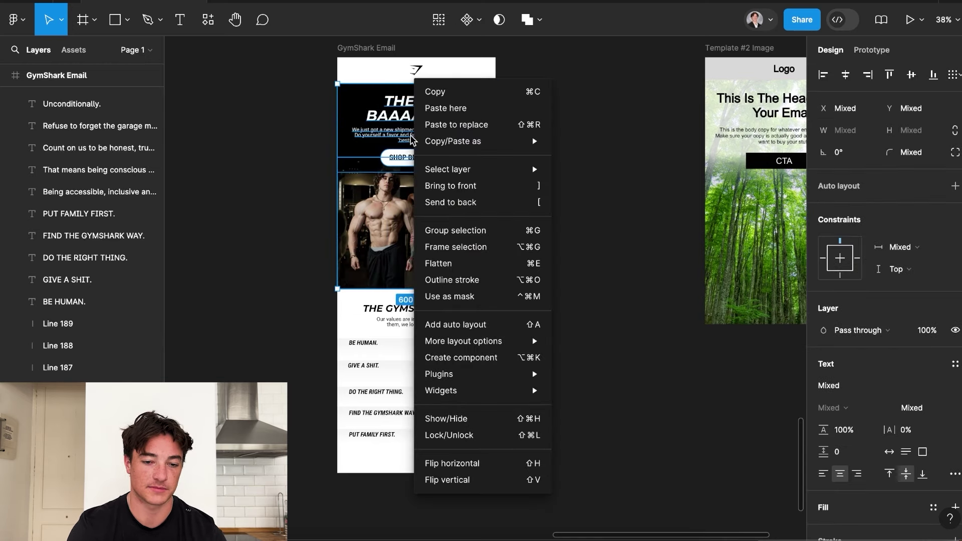
click(455, 231)
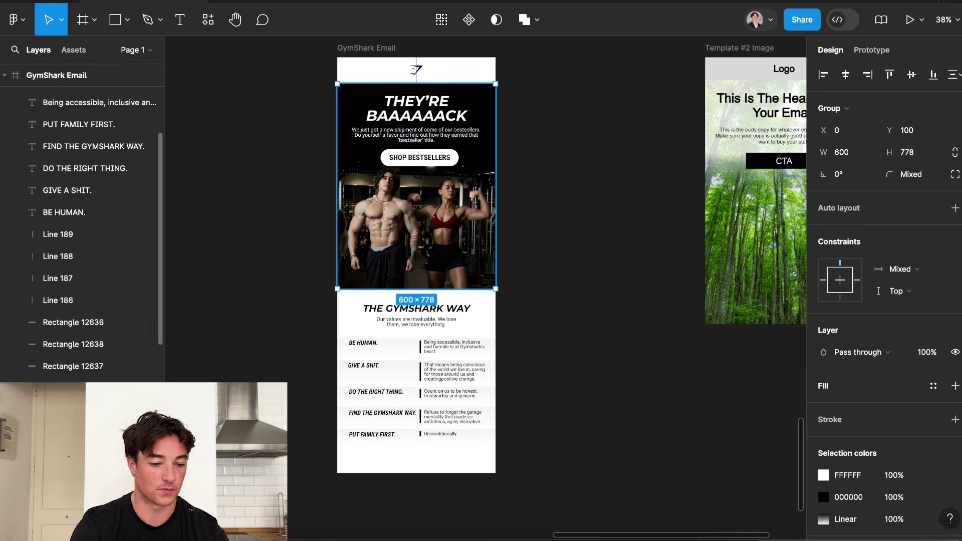
scroll(110, 275, down, 5)
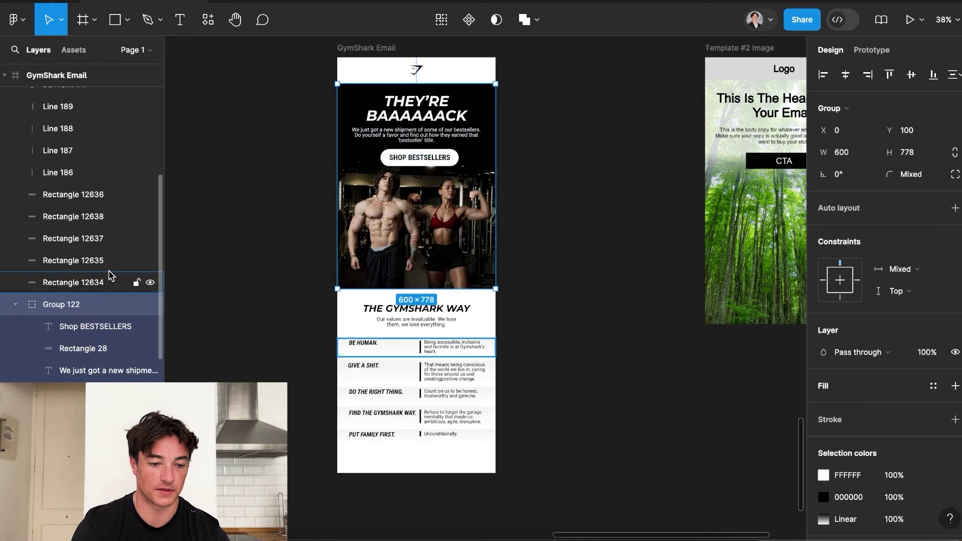
double_click(61, 304)
text(Hero S)
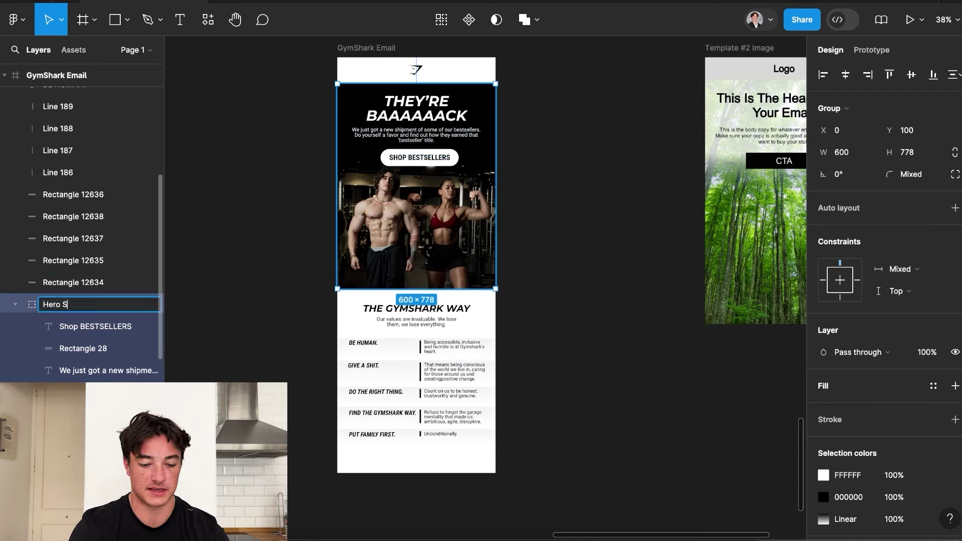
text(ection)
key(Return)
Group the logo emblem with its white backdrop and name the group 'Logo'.
scroll(20, 373, up, 5)
drag(20, 369, 85, 88)
scroll(85, 101, up, 3)
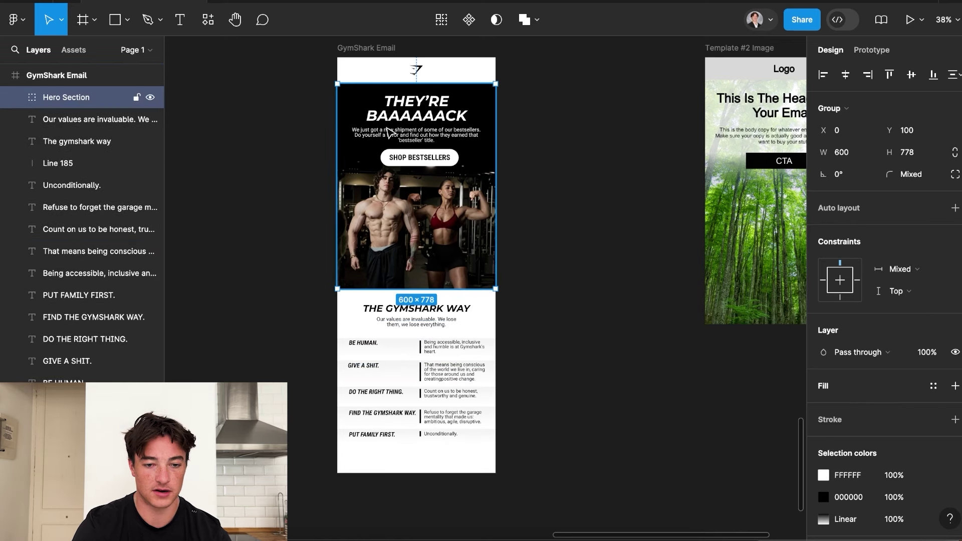
scroll(513, 130, up, 2)
click(527, 110)
drag(525, 107, 337, 98)
right_click(386, 105)
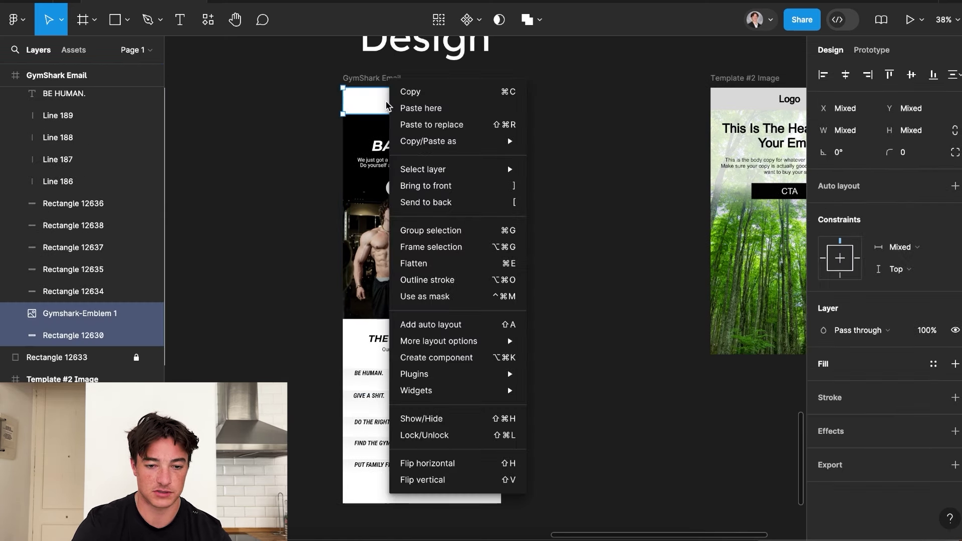
click(432, 232)
double_click(61, 313)
text(Logo)
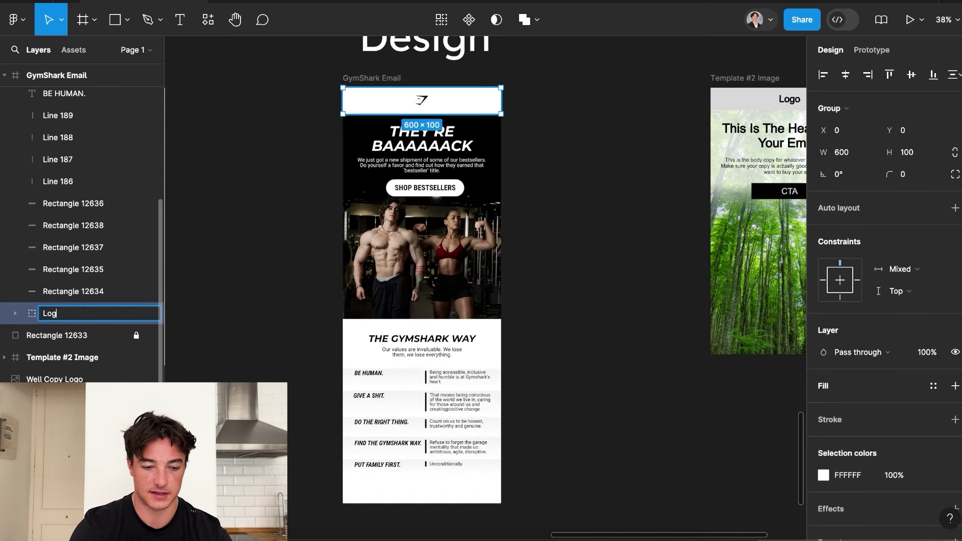
key(Return)
Inside Hero Section, group the Shop BESTSELLERS text with its rounded shape as 'Button'.
scroll(86, 159, up, 4)
scroll(86, 150, up, 3)
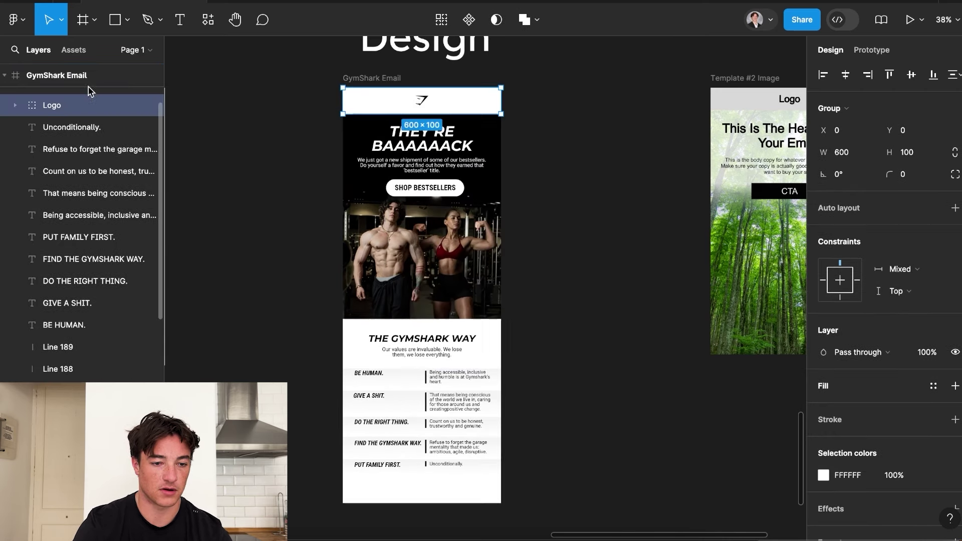
drag(84, 193, 77, 93)
click(76, 119)
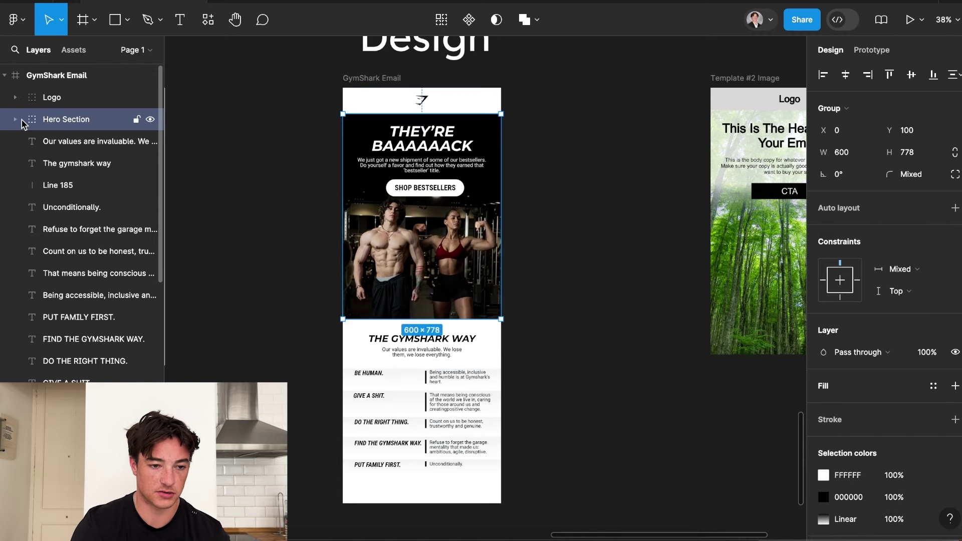
click(15, 119)
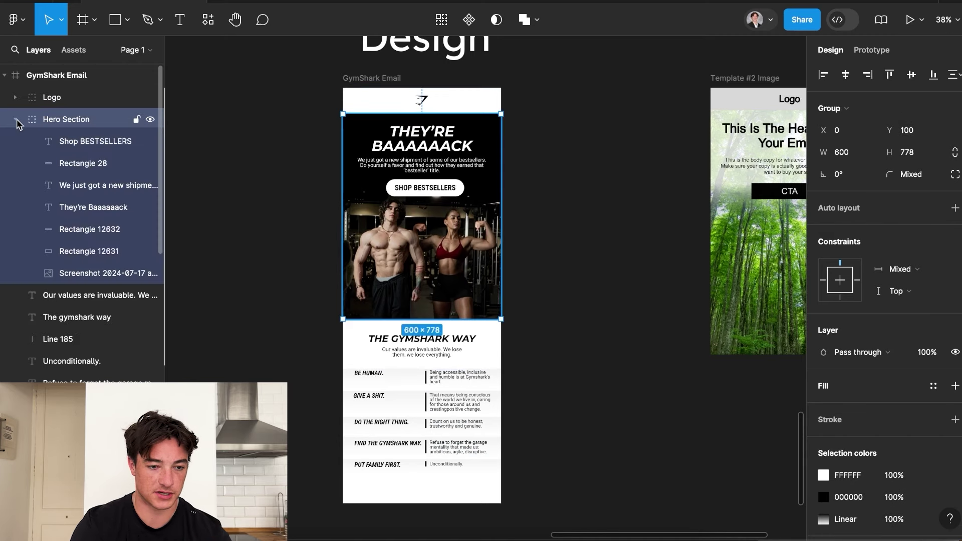
click(428, 190)
scroll(426, 186, up, 4)
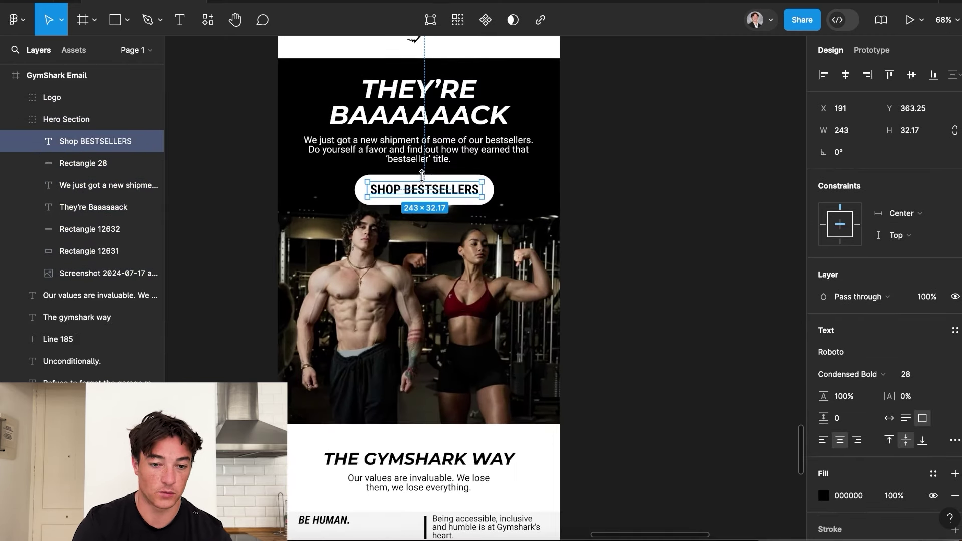
shift+click(100, 163)
right_click(423, 190)
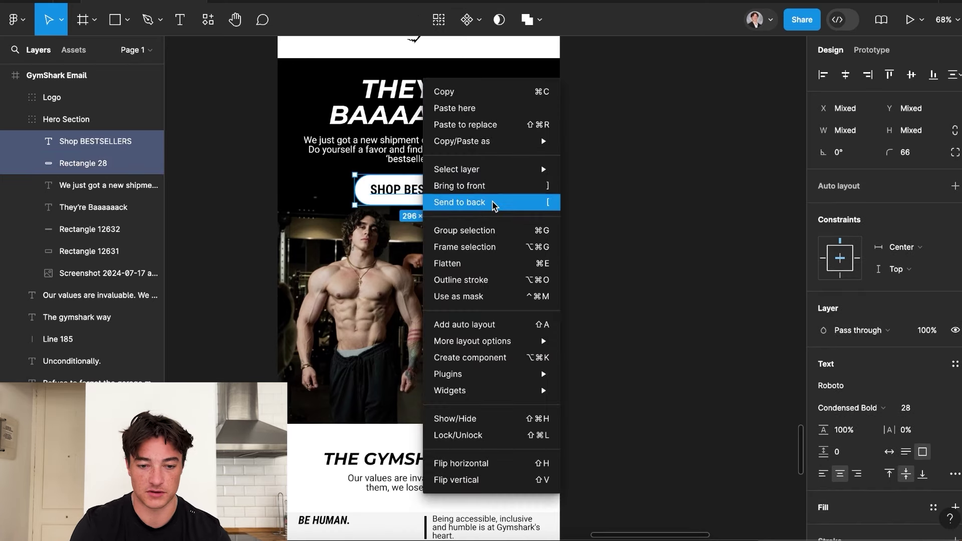
click(496, 230)
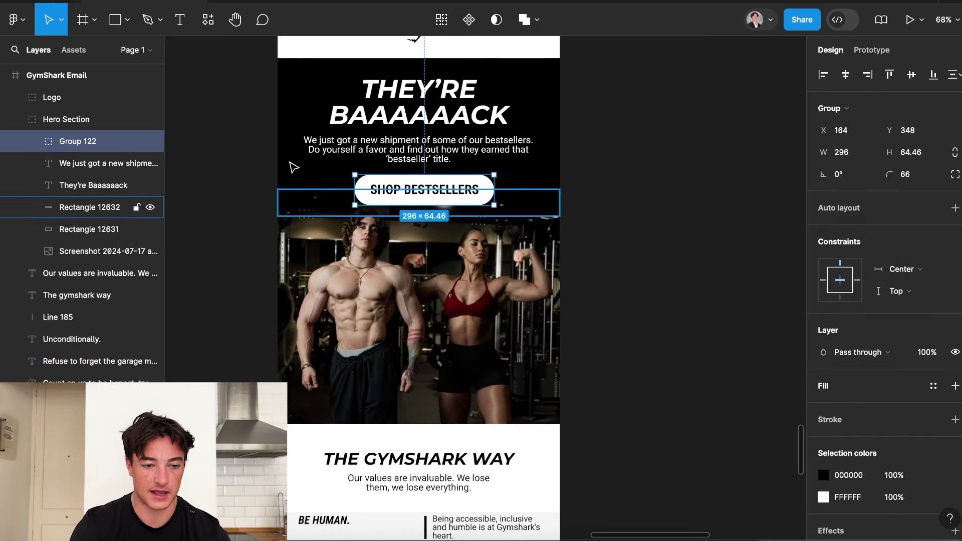
double_click(101, 148)
text(Button)
Rename the headline layer 'headline' and the paragraph 'Subheadline', placing Subheadline above Button.
click(95, 185)
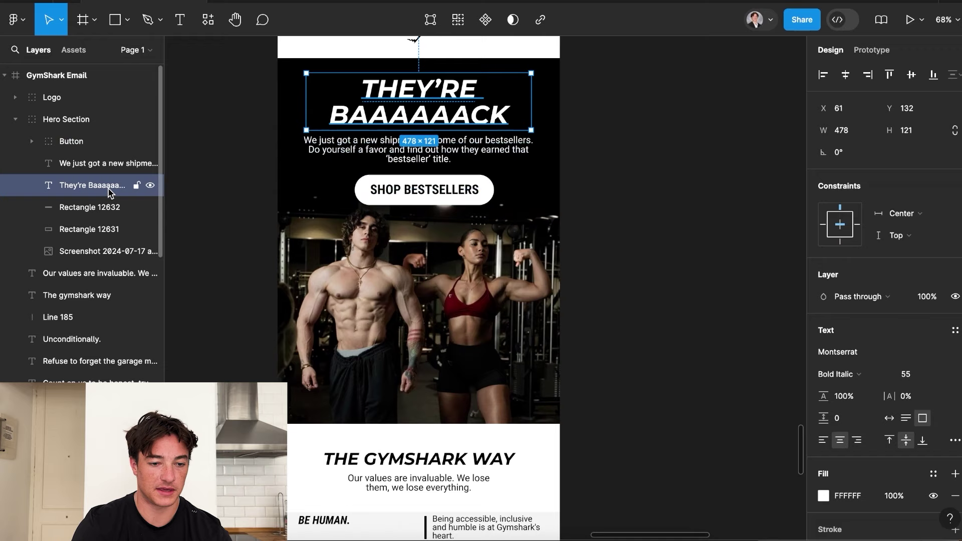
double_click(96, 184)
text(headline)
key(Return)
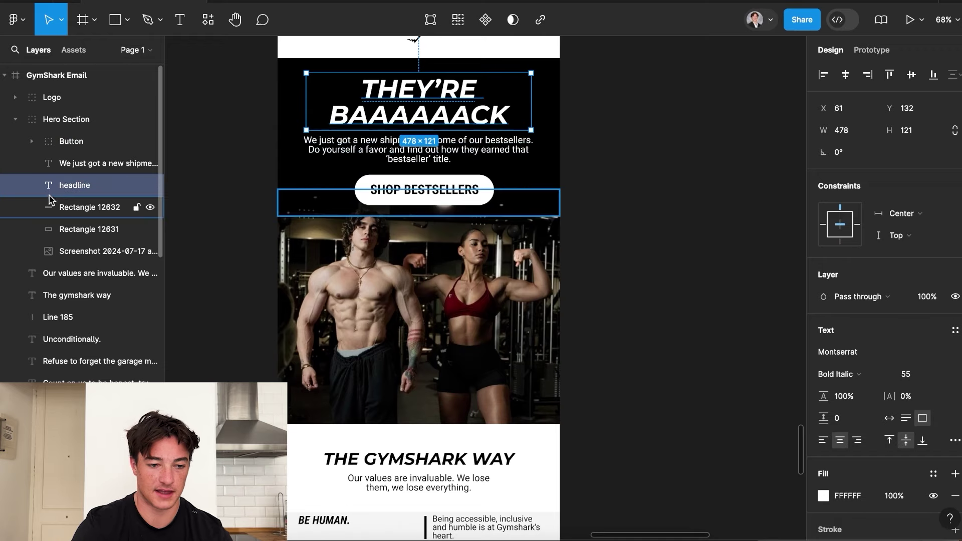
click(90, 166)
double_click(90, 164)
text(Subheadline)
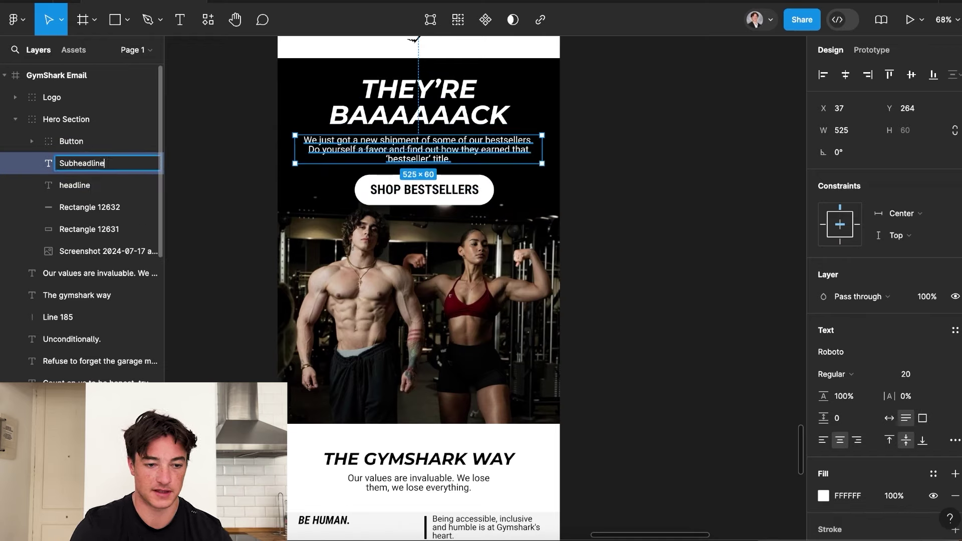
key(Return)
drag(80, 184, 82, 153)
click(89, 175)
Rename the gradient strip 'gradient', the black rectangle 'Background' and the gym photo 'Image'.
click(90, 207)
double_click(89, 207)
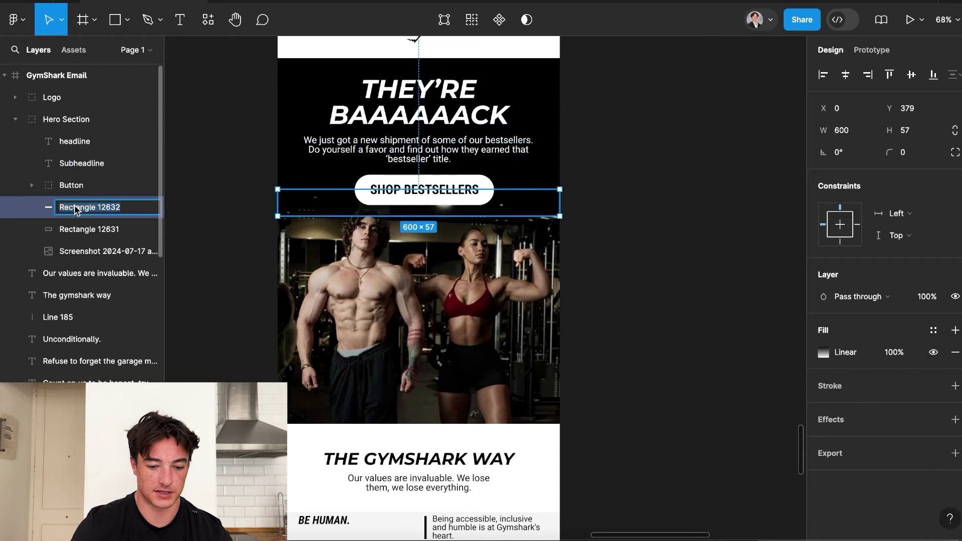
text(gradient)
click(99, 229)
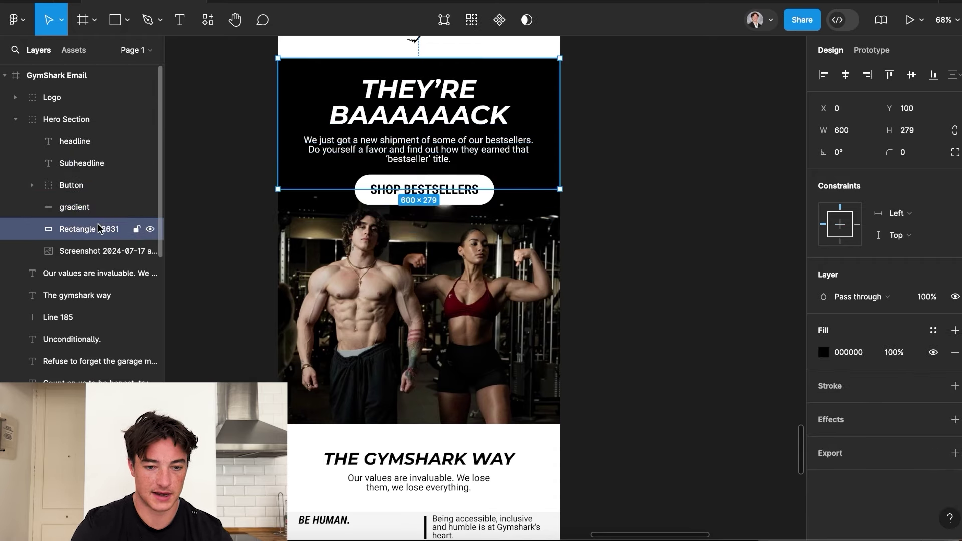
double_click(99, 229)
text(Background)
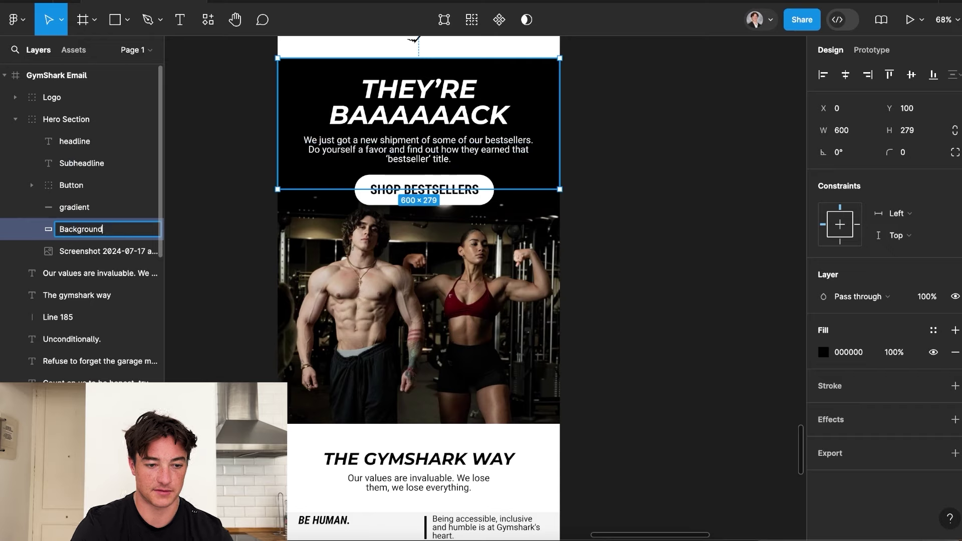
key(Return)
click(91, 251)
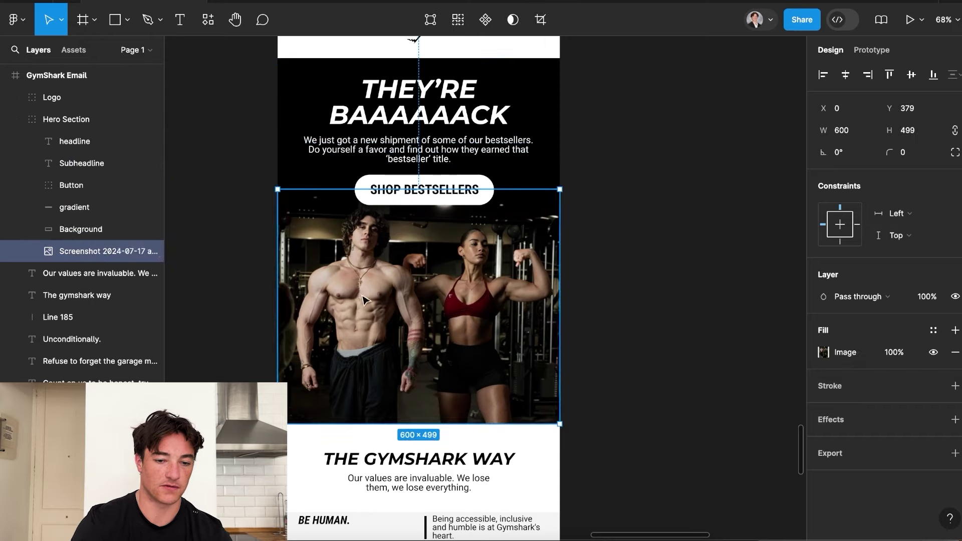
double_click(86, 252)
text(Image)
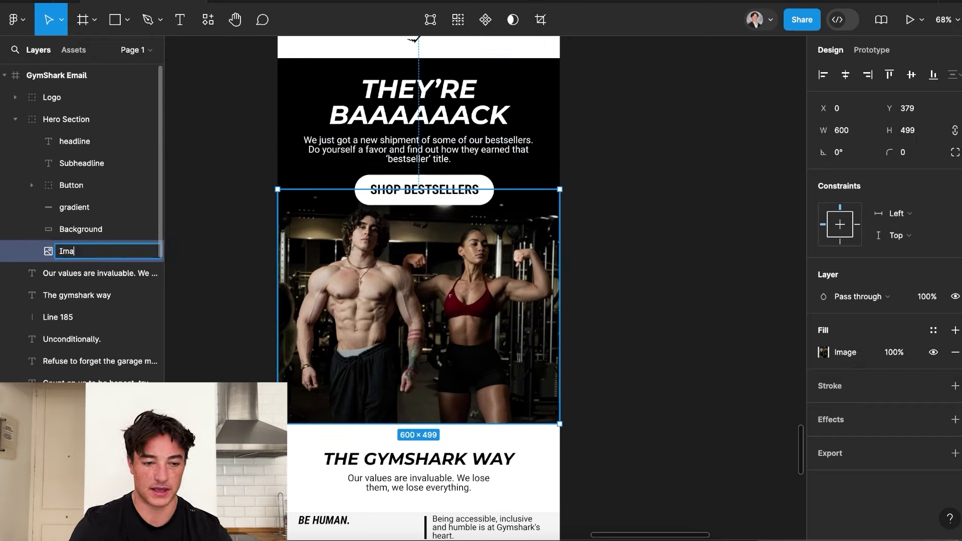
key(Return)
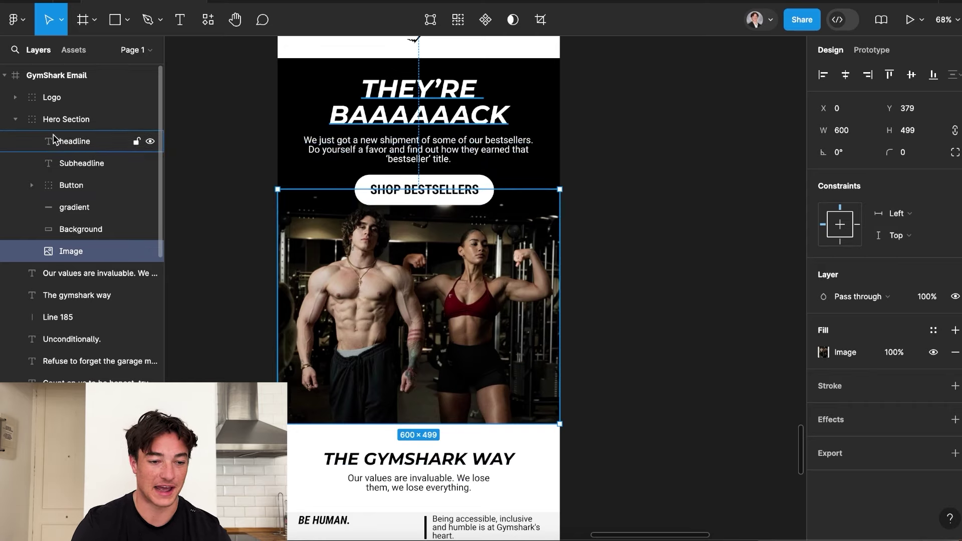
scroll(281, 281, down, 3)
click(281, 281)
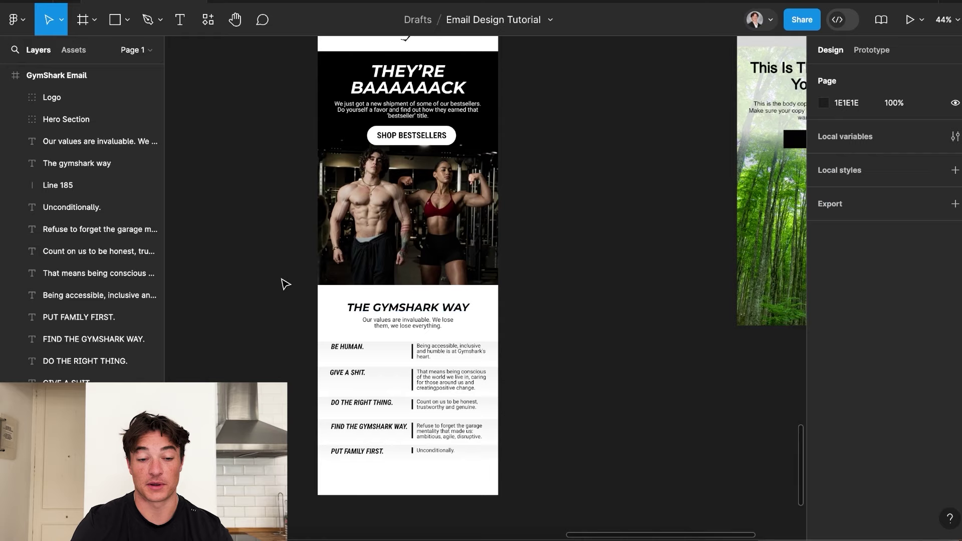
scroll(440, 319, down, 5)
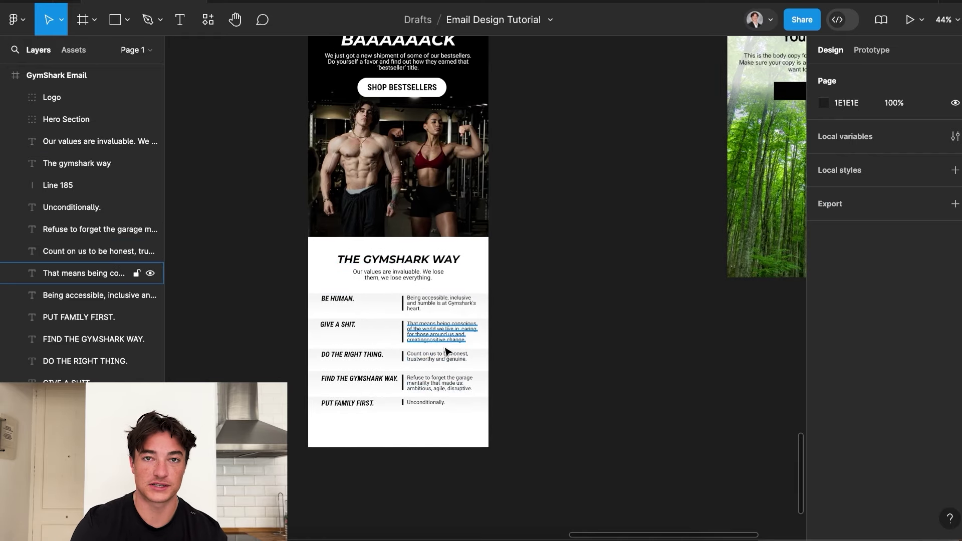
click(487, 371)
scroll(388, 271, down, 3)
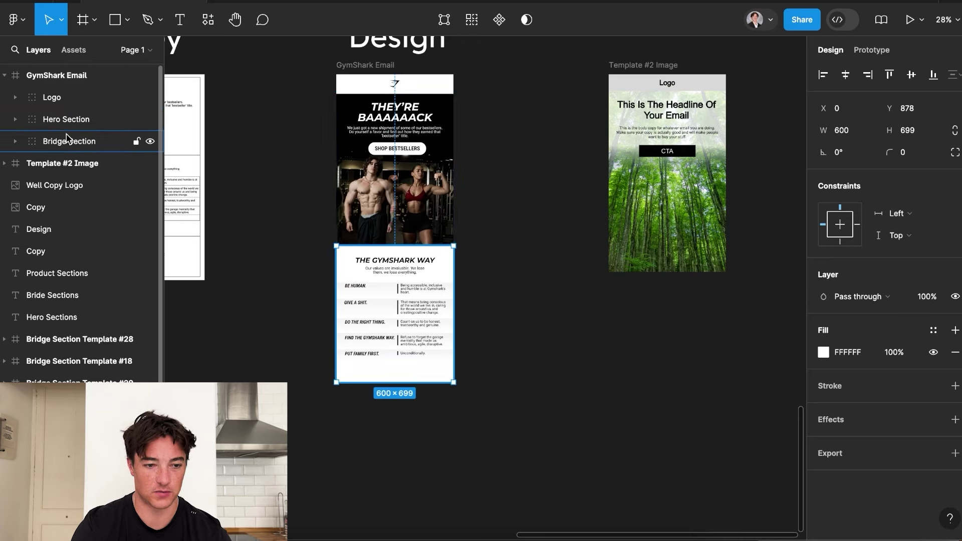
click(63, 98)
click(15, 97)
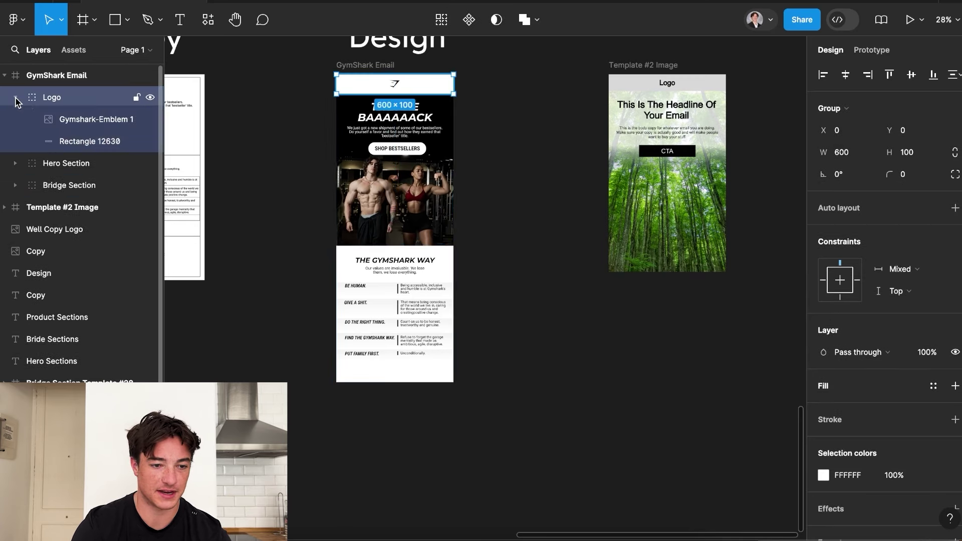
click(15, 97)
click(65, 140)
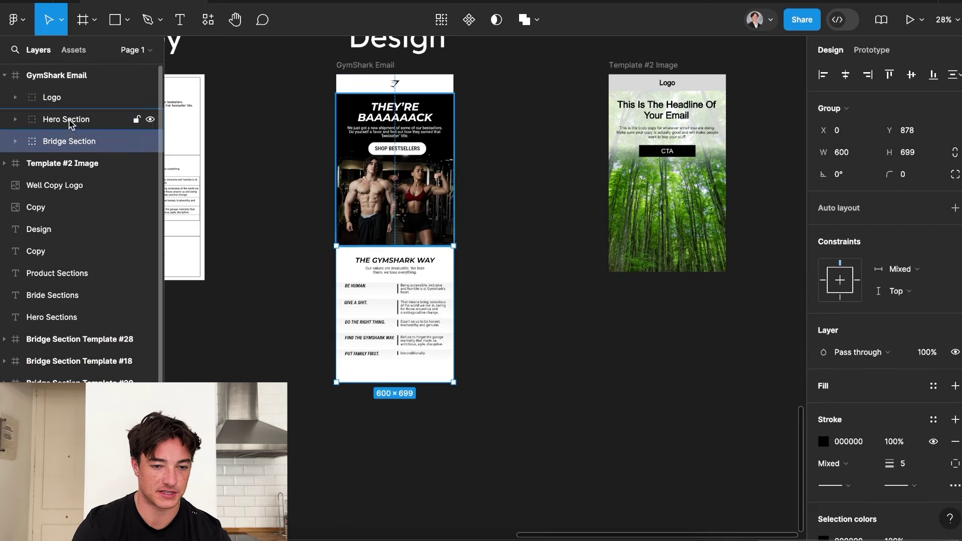
click(60, 120)
click(15, 119)
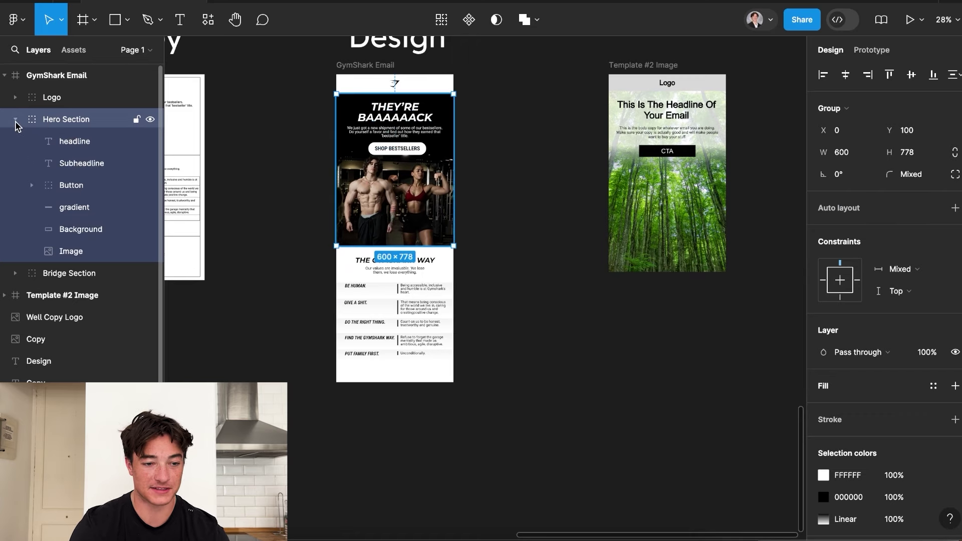
click(16, 120)
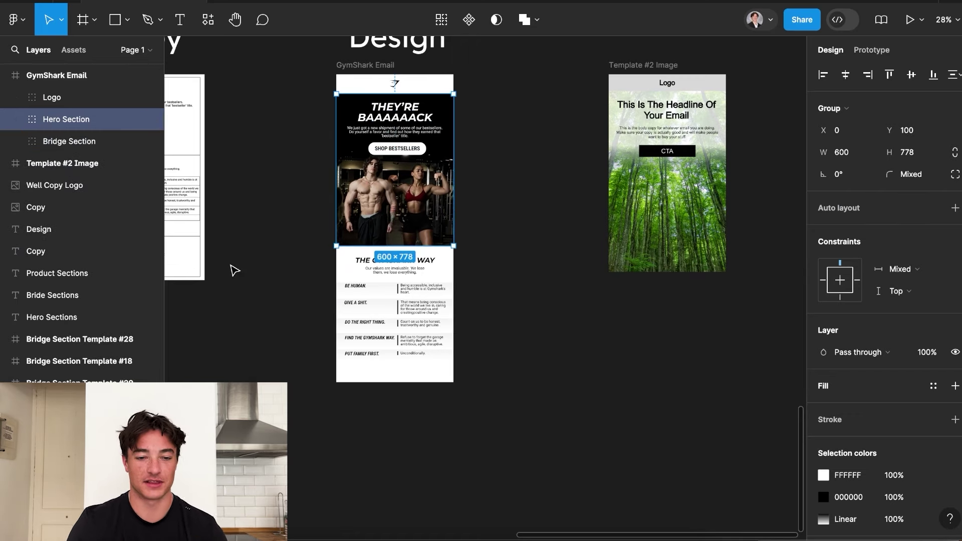
click(248, 206)
click(362, 66)
scroll(434, 239, down, 3)
scroll(431, 239, left, 5)
scroll(431, 239, up, 2)
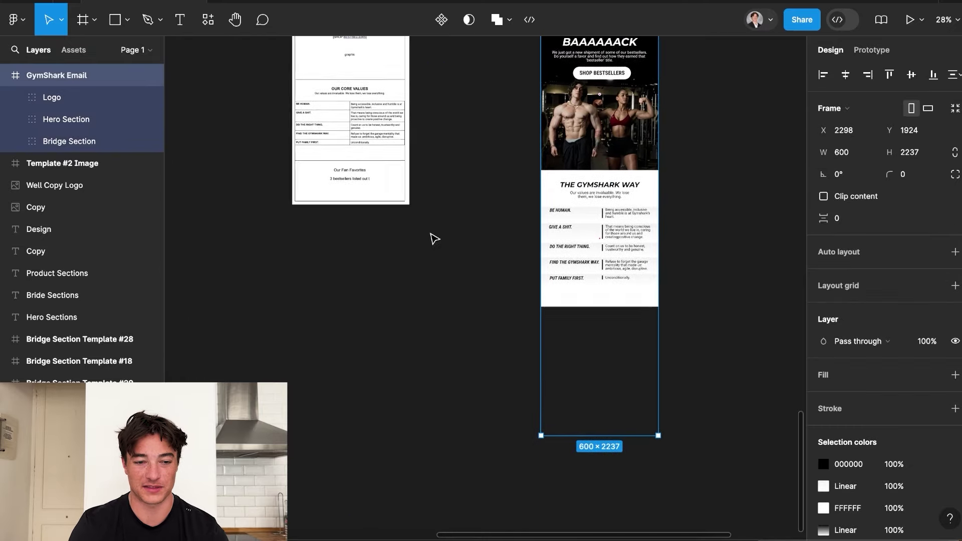
ctrl+scroll(333, 171, up, 5)
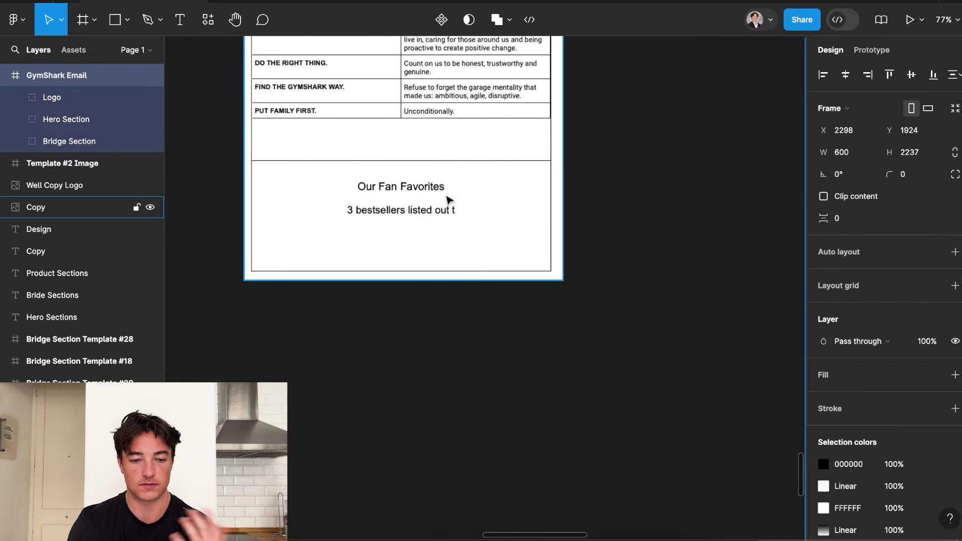
ctrl+scroll(476, 249, down, 2)
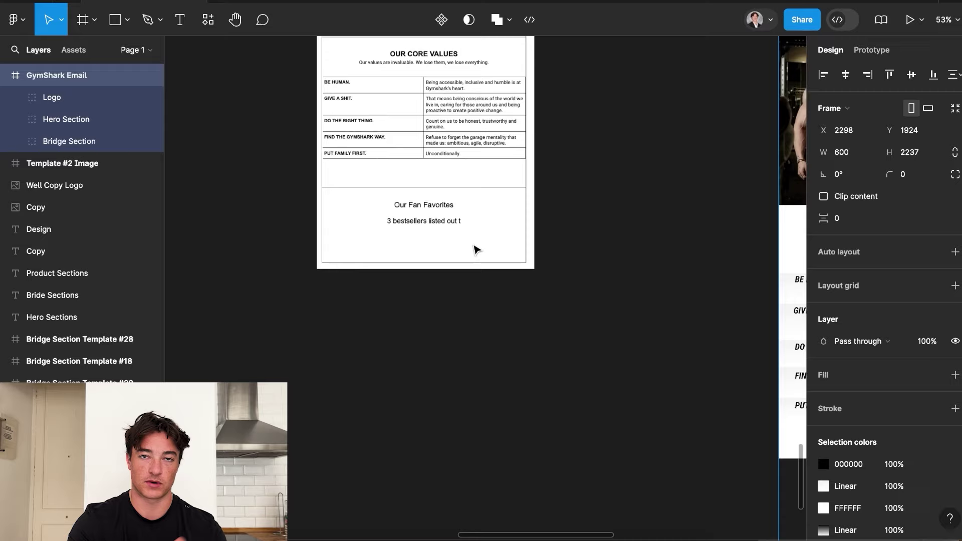
scroll(475, 248, right, 6)
scroll(475, 249, down, 3)
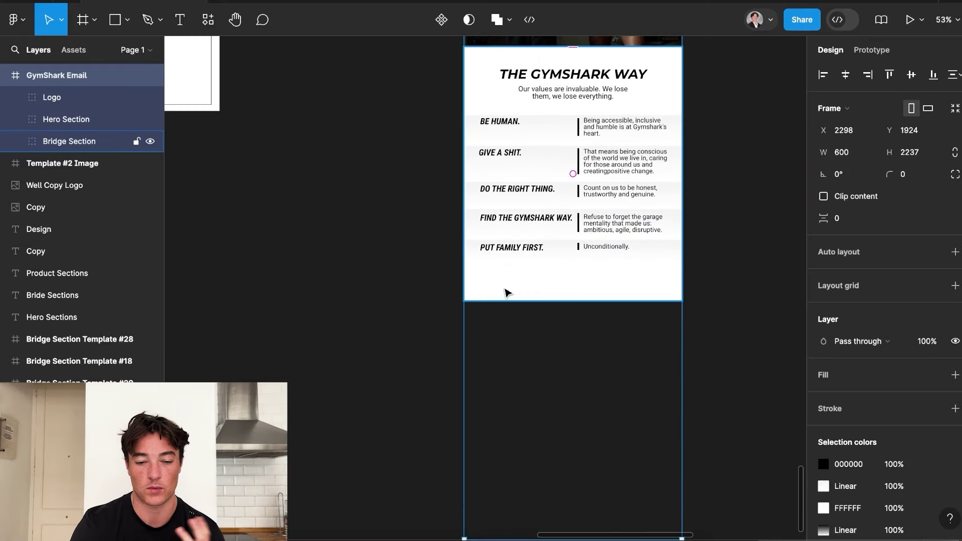
Extend the bridge section's white background down to a height of 1359.
ctrl+scroll(507, 292, down, 2)
double_click(551, 281)
drag(556, 288, 560, 434)
scroll(551, 379, down, 2)
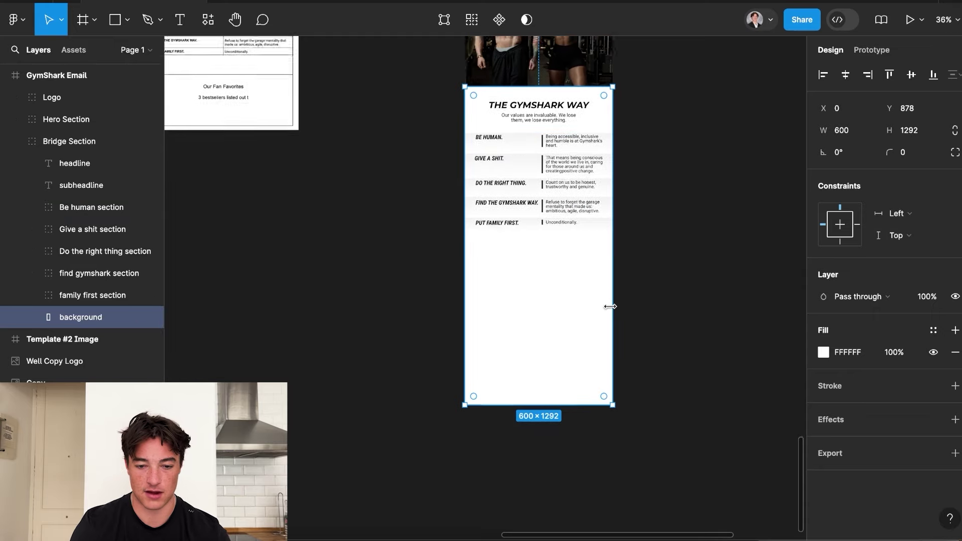
key(ctrl+z)
scroll(551, 344, up, 2)
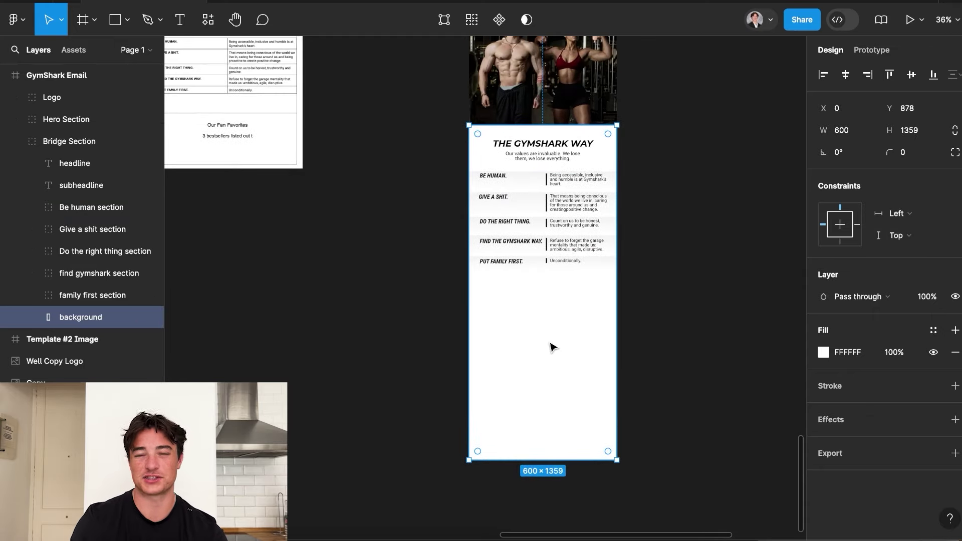
Duplicate THE GYMSHARK WAY headline below the values and retype it as 'GYMSHARK FAVORITES'.
click(554, 145)
alt+drag(554, 145, 554, 293)
double_click(554, 292)
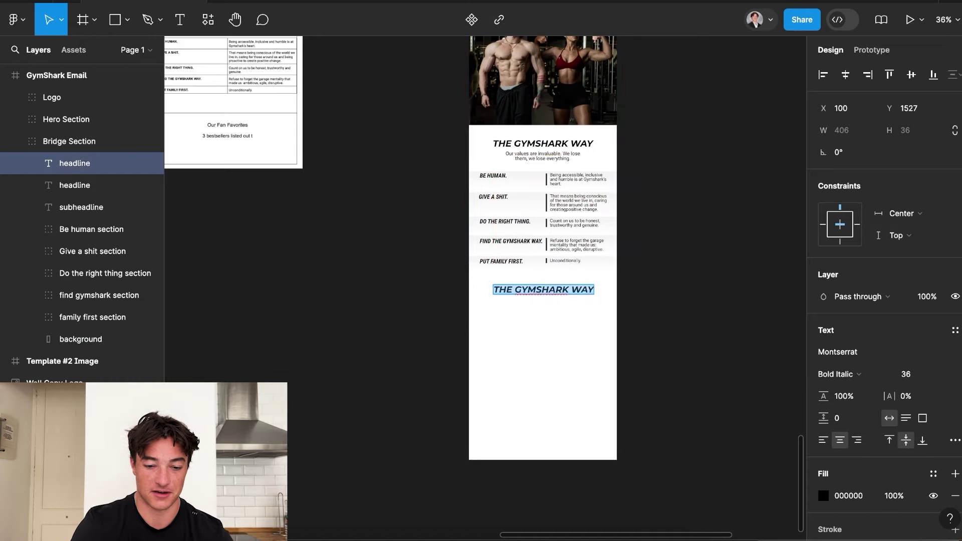
text(OUR FAN FAVO)
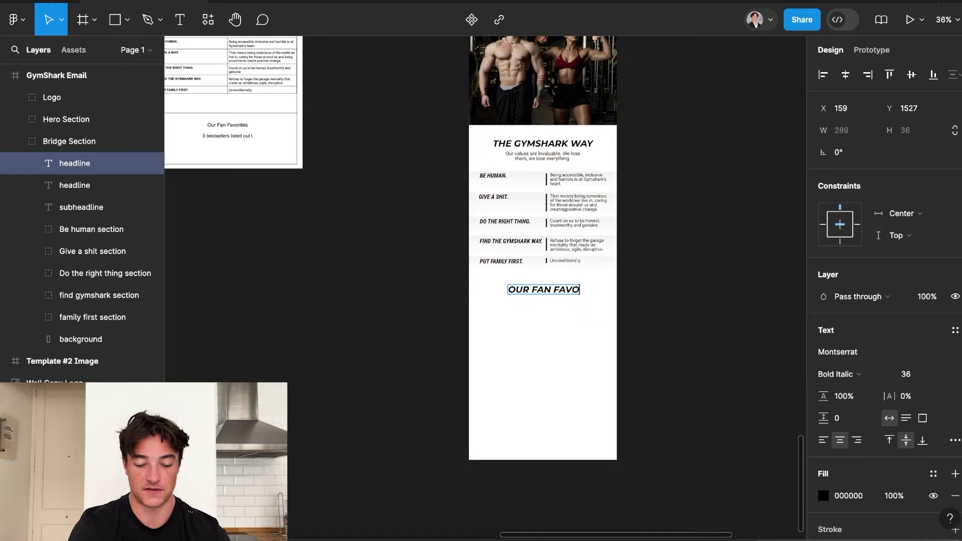
text(RITES)
key(Escape)
double_click(545, 288)
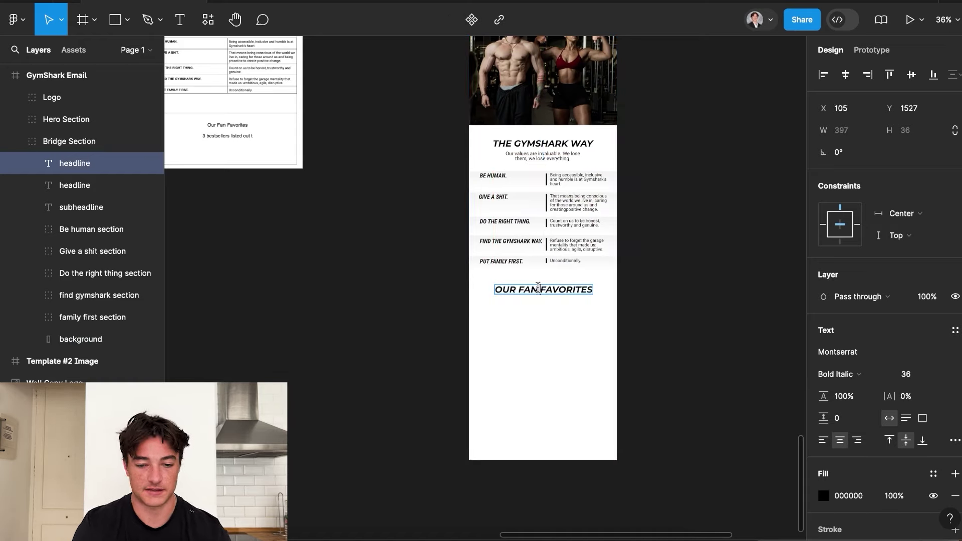
text(GYMSHA)
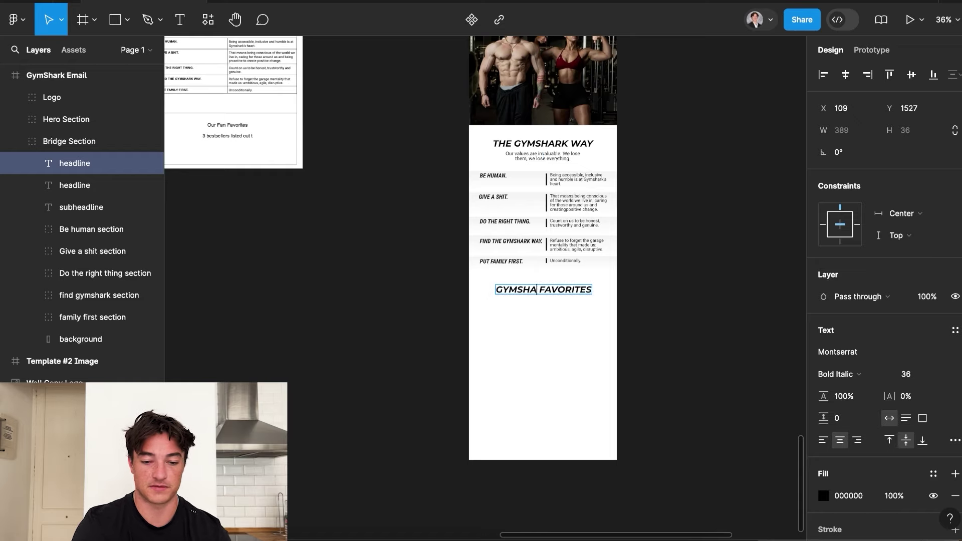
text(RK)
key(Escape)
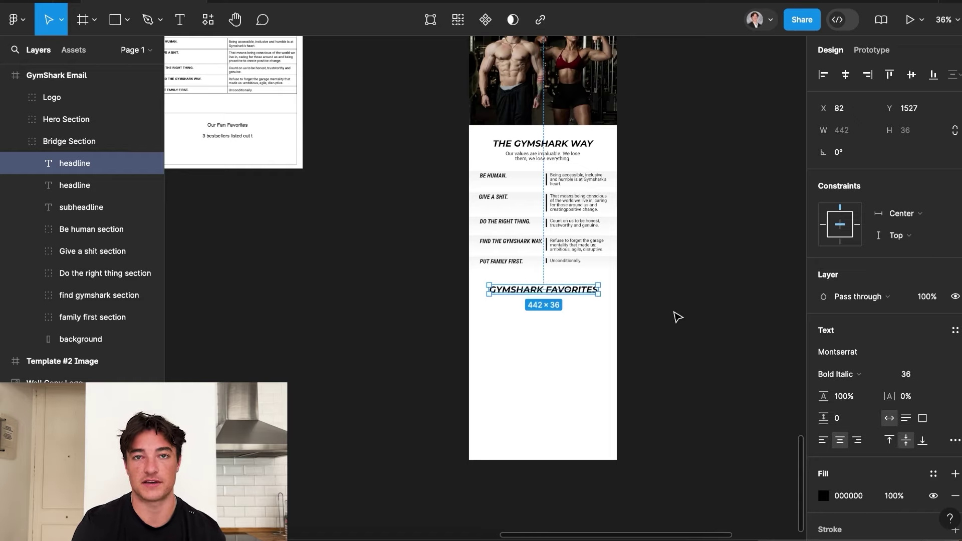
click(677, 317)
scroll(609, 357, down, 1)
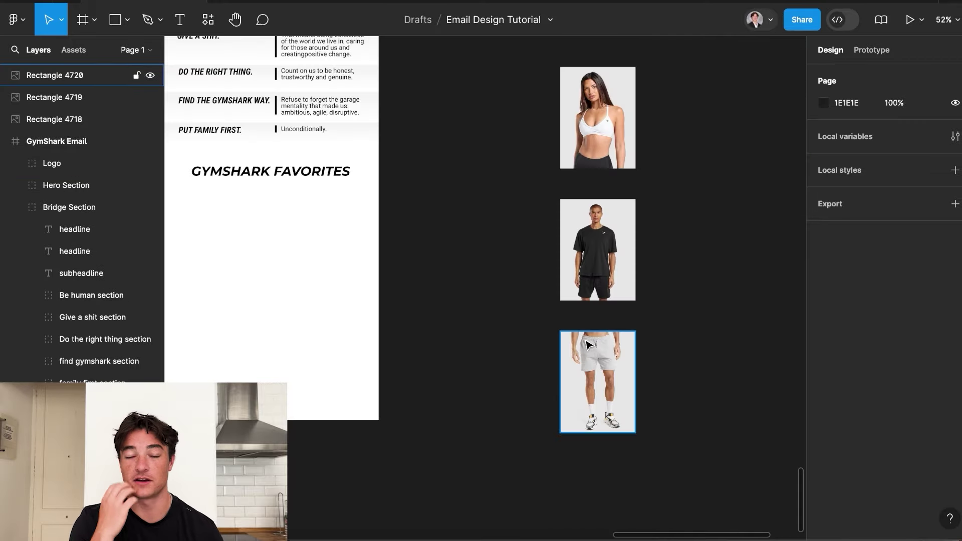
scroll(618, 326, down, 3)
scroll(715, 264, up, 2)
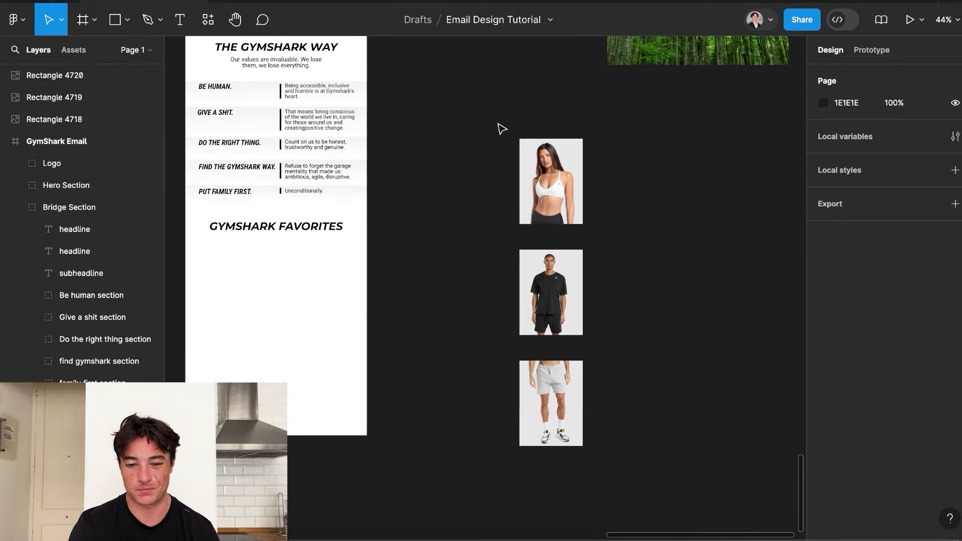
click(545, 169)
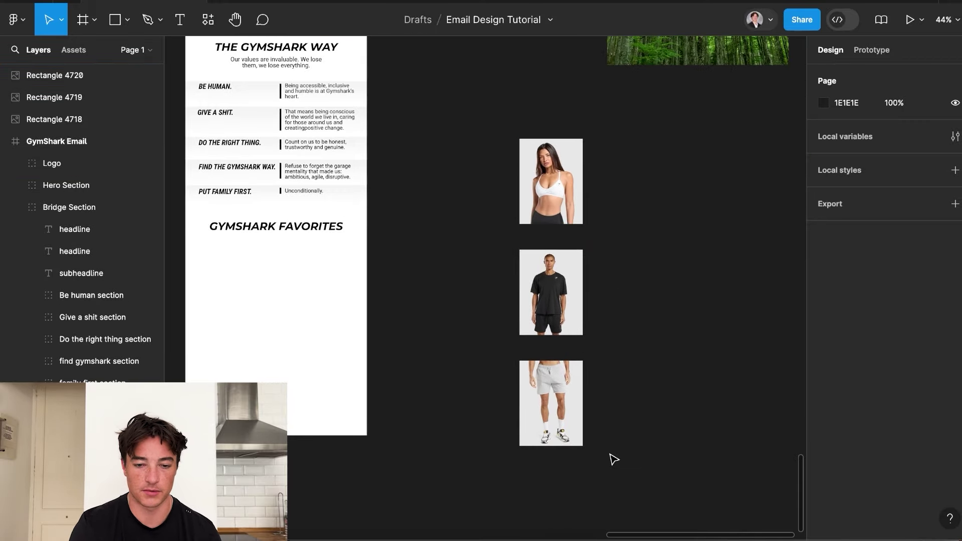
scroll(560, 129, up, 1)
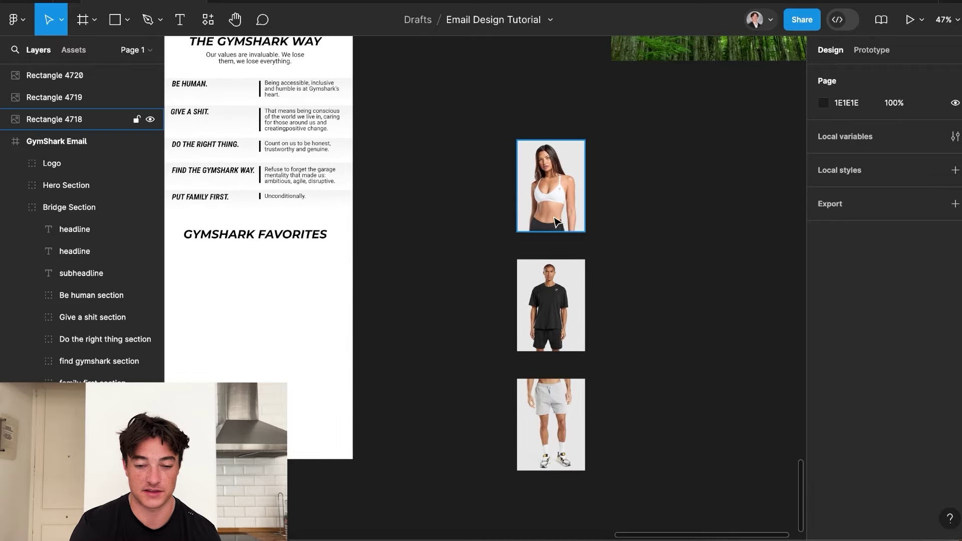
scroll(594, 227, up, 2)
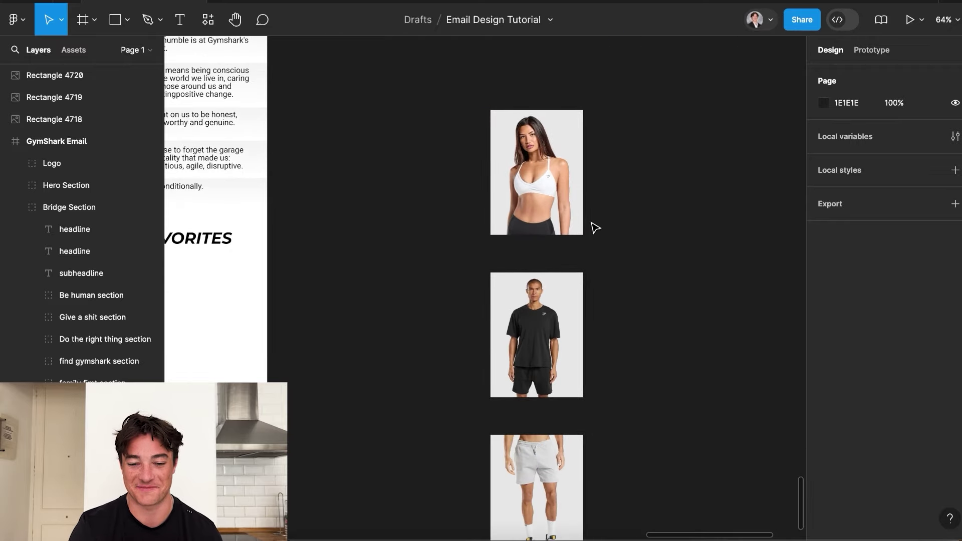
scroll(594, 226, down, 2)
scroll(592, 226, down, 3)
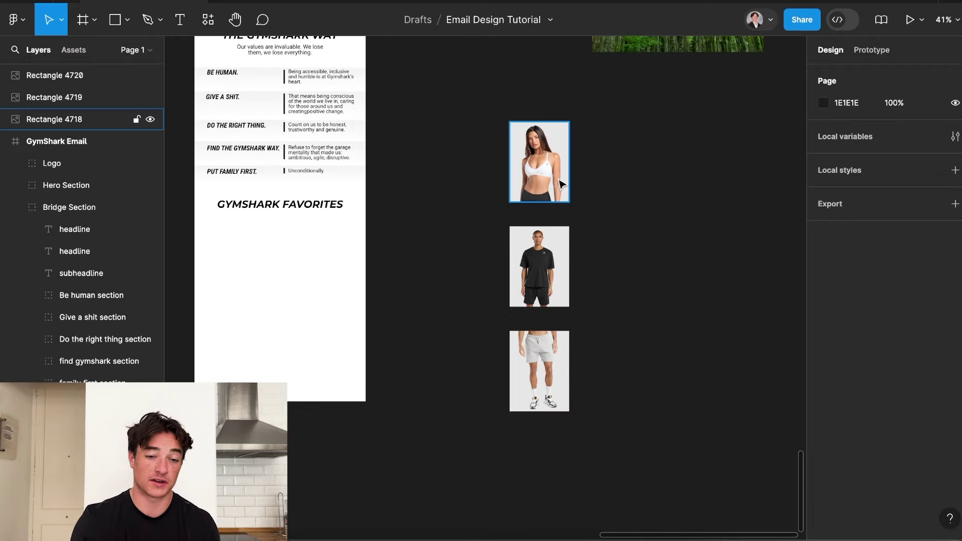
scroll(560, 185, down, 3)
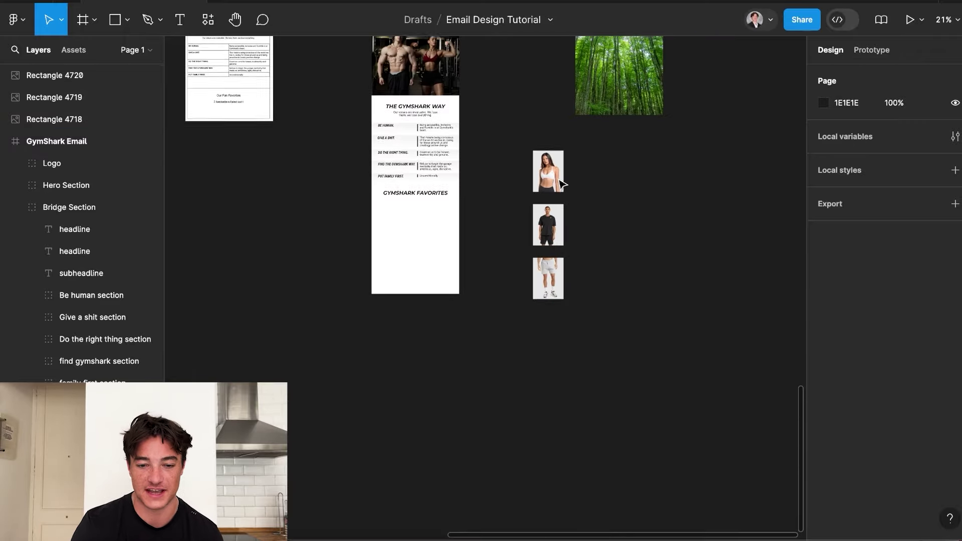
scroll(558, 183, down, 3)
scroll(558, 183, up, 4)
scroll(458, 189, down, 2)
scroll(458, 190, up, 2)
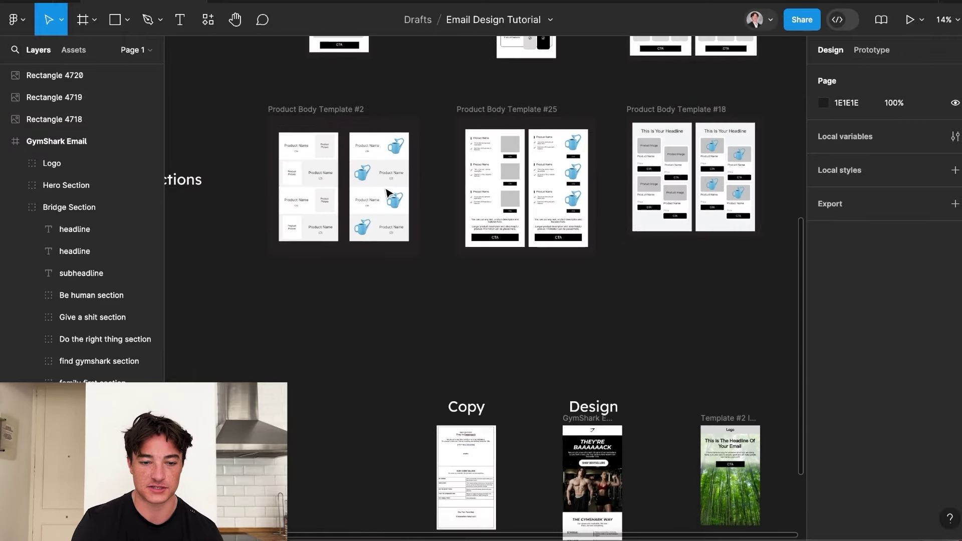
scroll(388, 190, left, 3)
scroll(382, 214, up, 3)
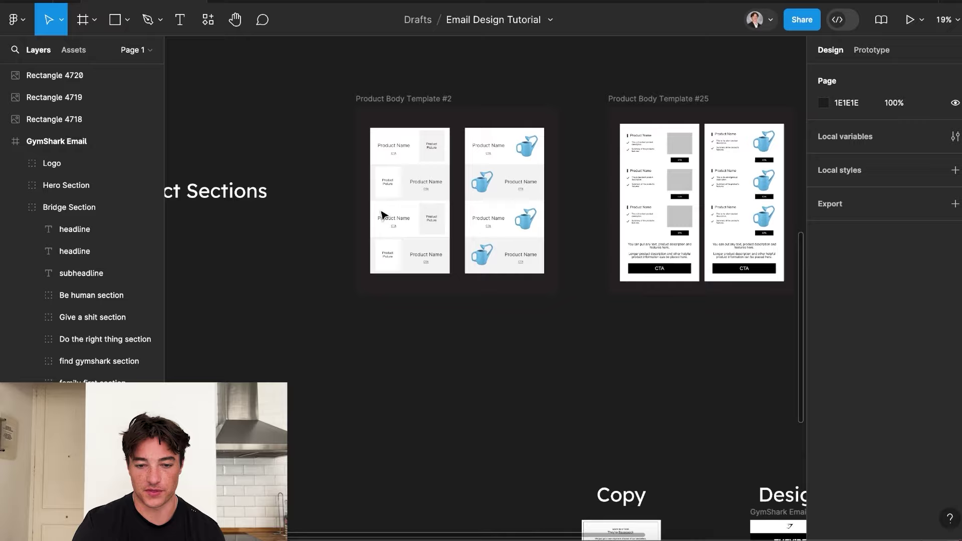
scroll(382, 215, right, 5)
scroll(382, 214, right, 2)
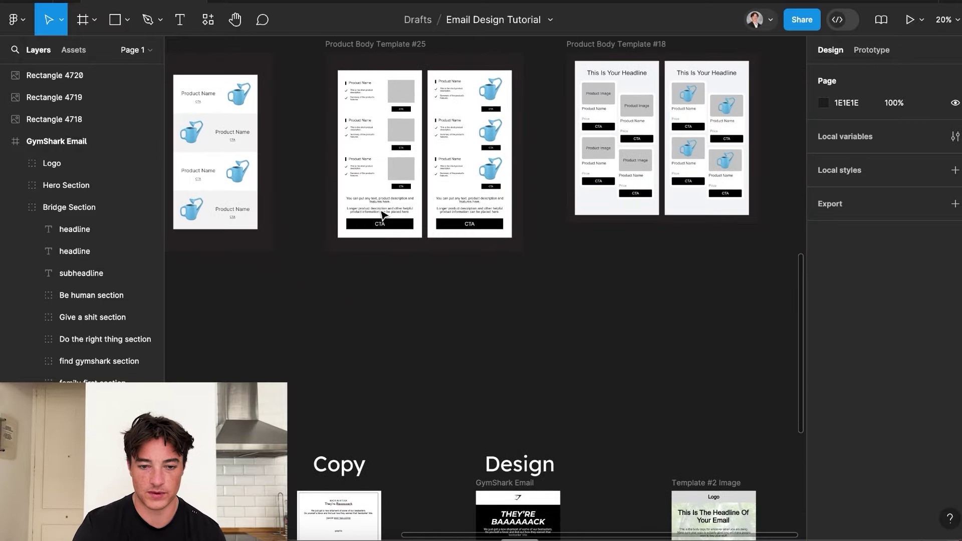
scroll(382, 214, down, 2)
scroll(382, 215, down, 5)
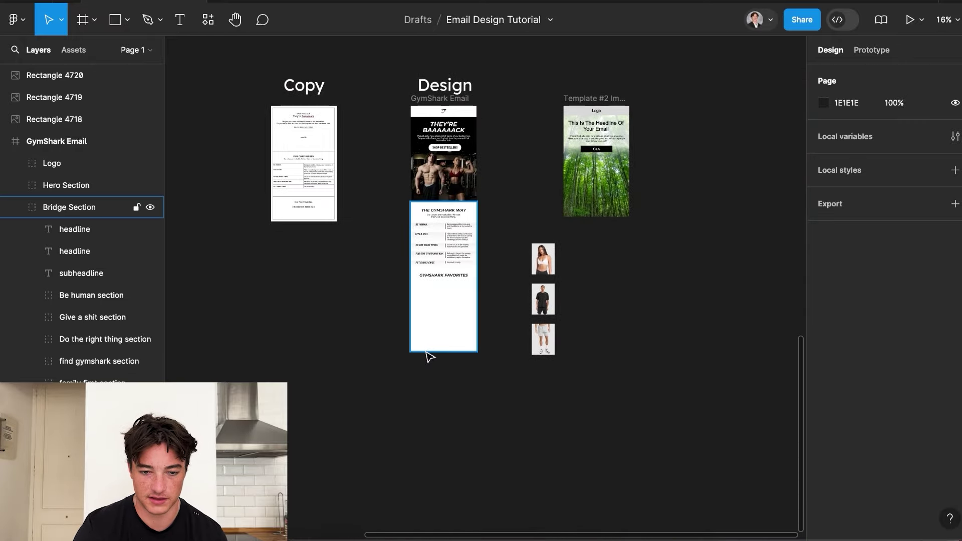
scroll(492, 279, up, 6)
scroll(491, 279, left, 2)
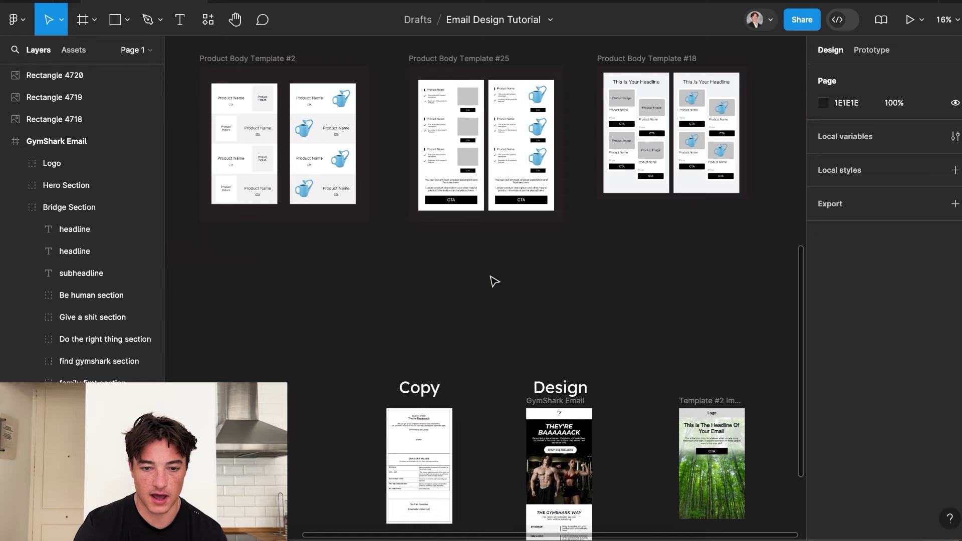
scroll(495, 281, down, 5)
scroll(494, 281, right, 2)
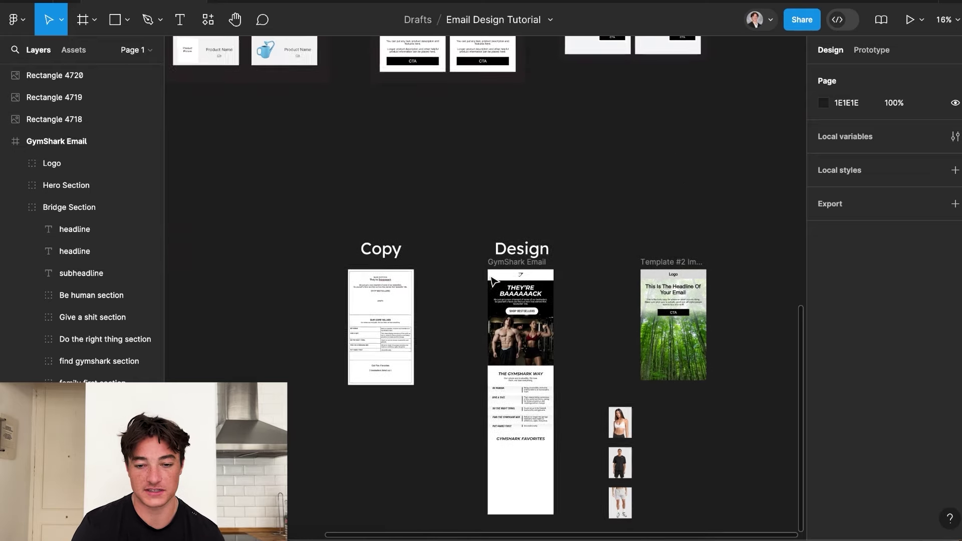
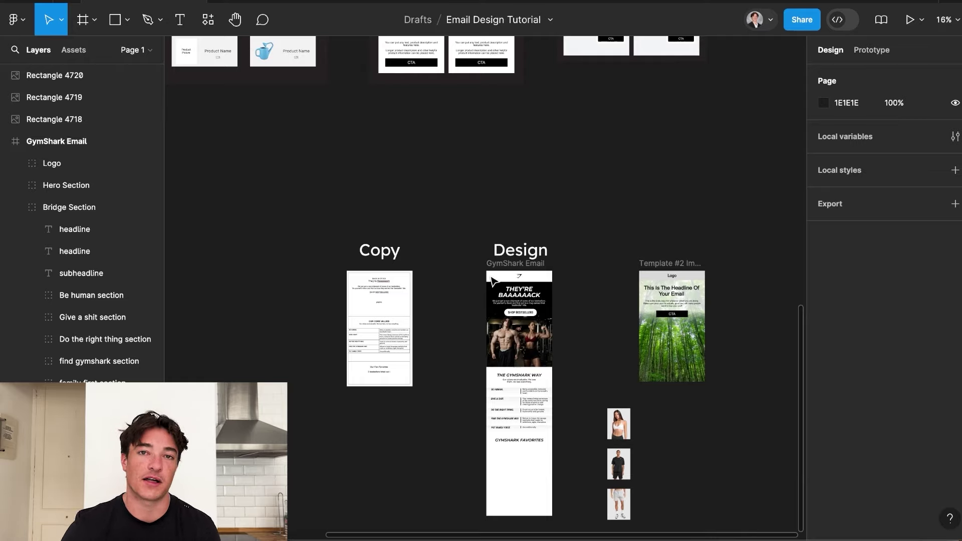
Place the woman's and man's product photos under GYMSHARK FAVORITES in the email.
scroll(491, 301, up, 5)
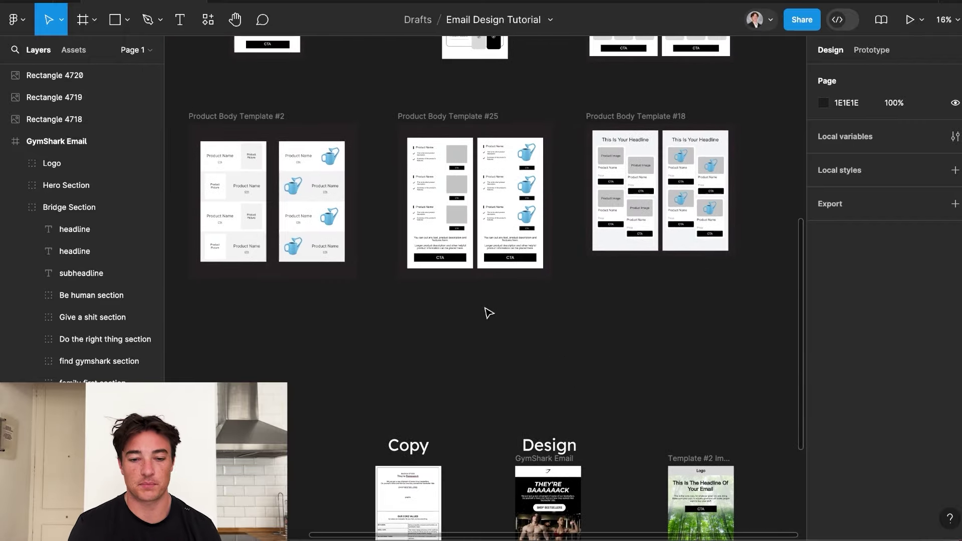
scroll(491, 224, up, 3)
scroll(491, 229, up, 2)
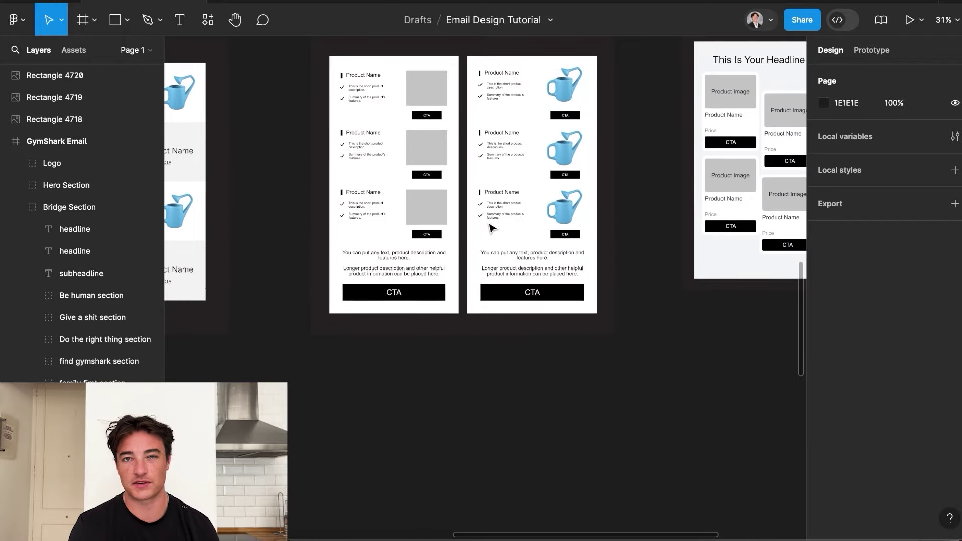
scroll(489, 225, up, 2)
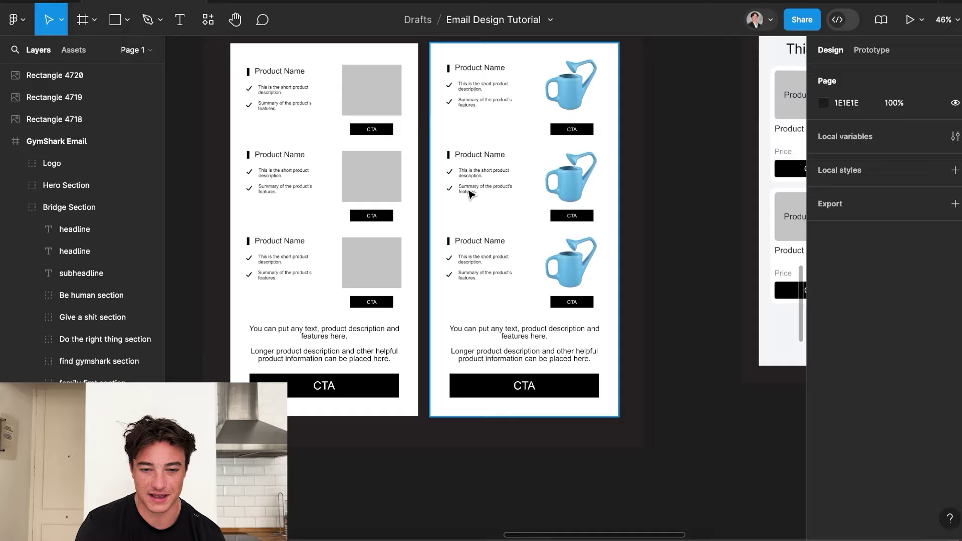
scroll(461, 220, left, 3)
scroll(451, 269, right, 12)
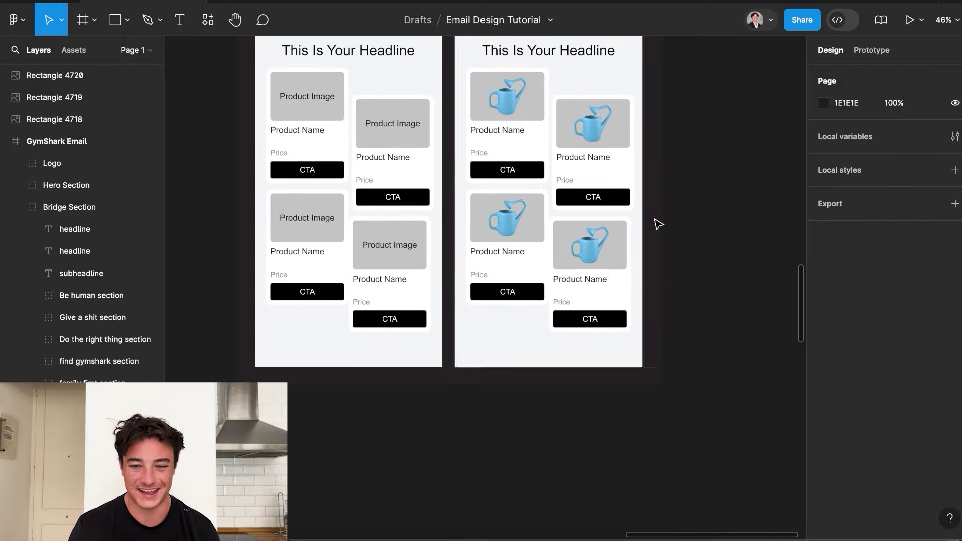
scroll(587, 136, left, 10)
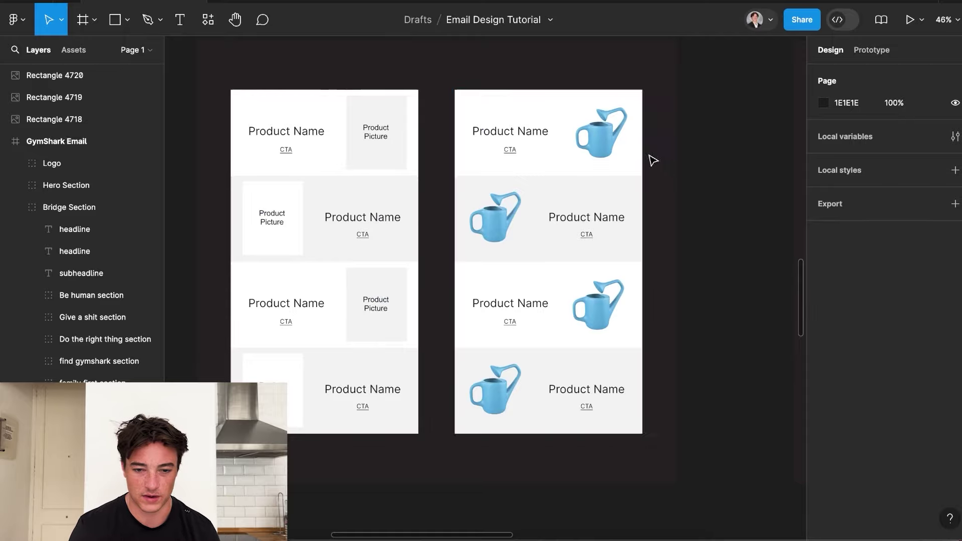
scroll(551, 225, down, 3)
scroll(475, 227, down, 3)
scroll(580, 335, down, 10)
scroll(580, 335, right, 7)
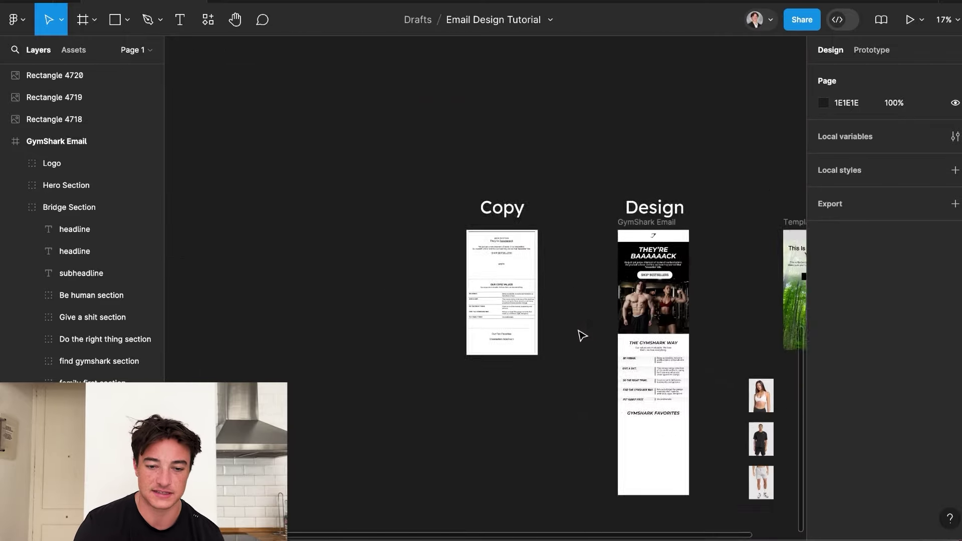
scroll(567, 244, up, 5)
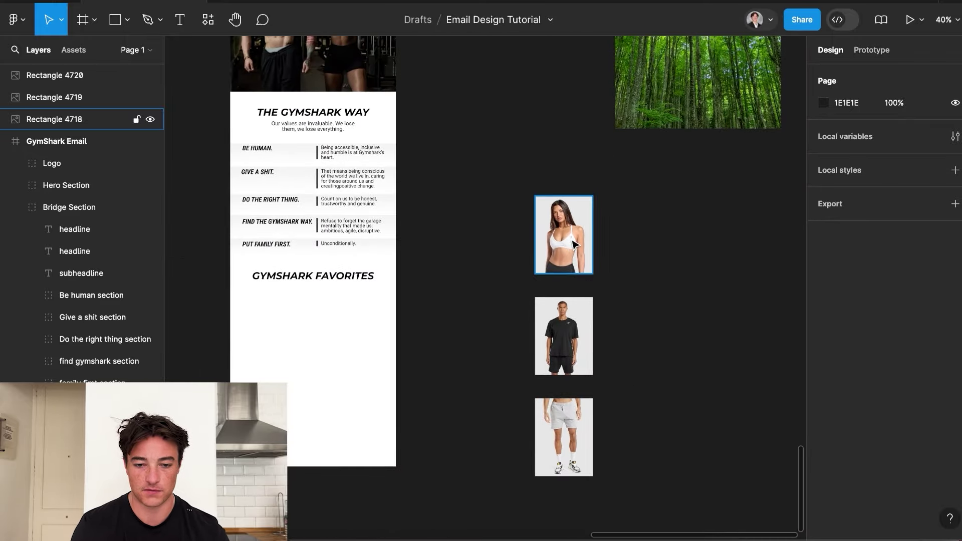
scroll(538, 226, down, 5)
scroll(576, 244, up, 10)
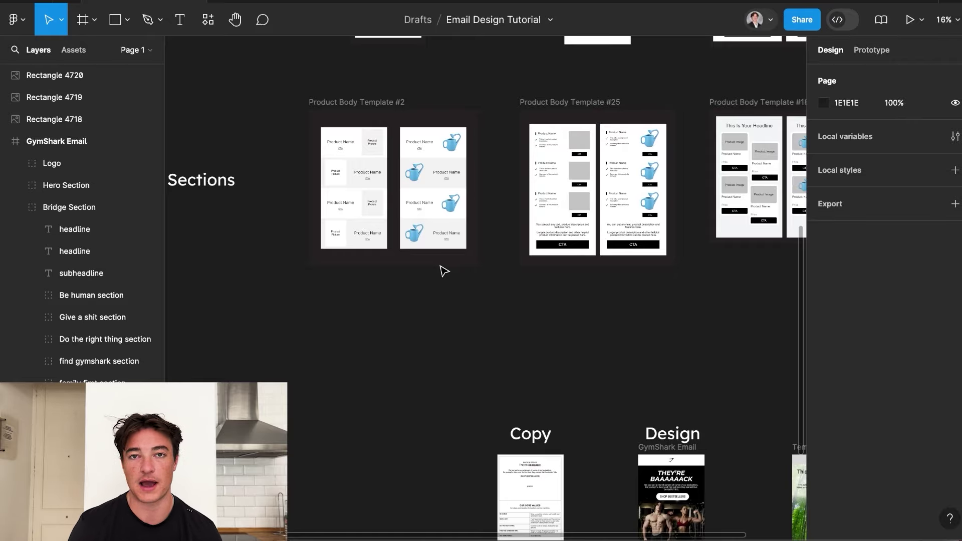
scroll(443, 271, down, 5)
scroll(443, 271, right, 3)
scroll(451, 275, up, 5)
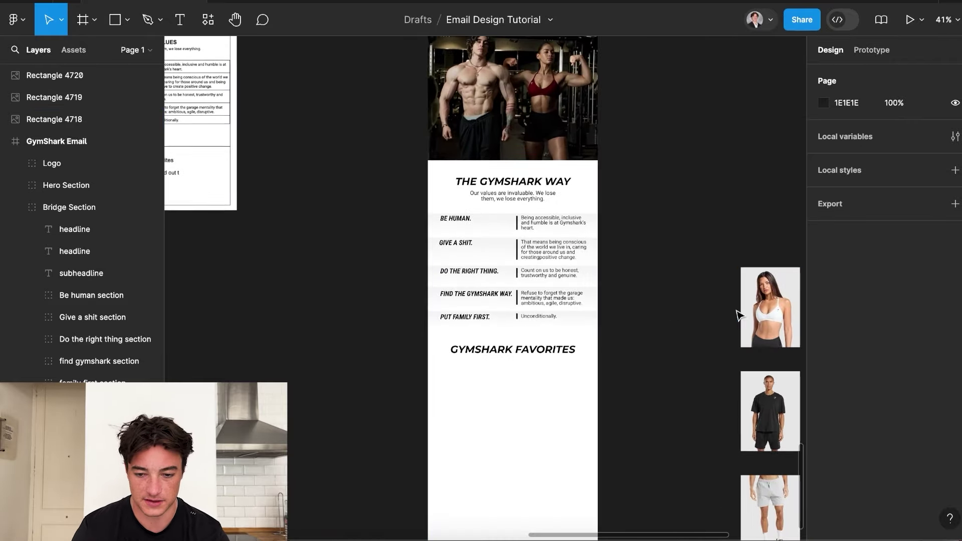
scroll(738, 314, down, 3)
scroll(738, 314, right, 2)
drag(719, 223, 418, 329)
drag(720, 307, 393, 406)
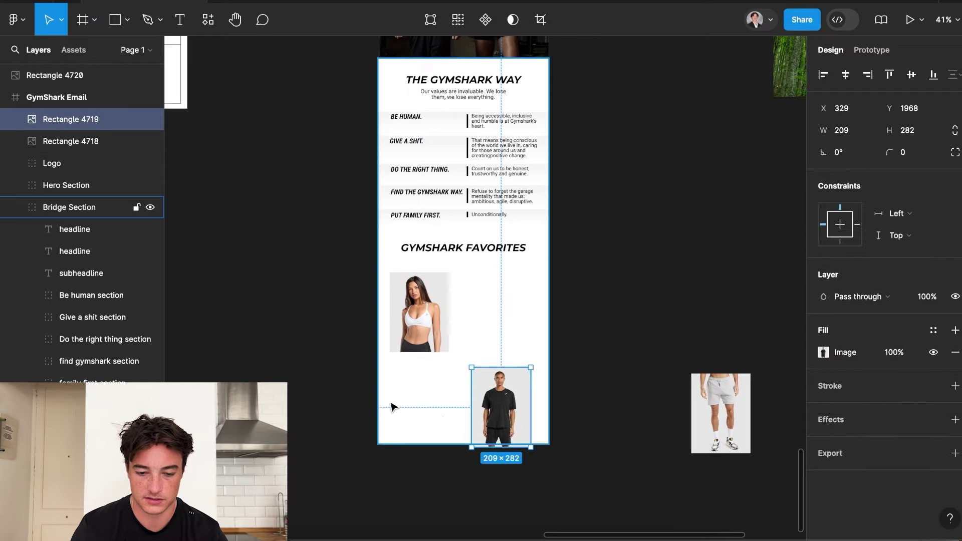
Lengthen the section's white background downward to make room for the products.
click(393, 406)
scroll(380, 401, down, 5)
drag(409, 342, 434, 261)
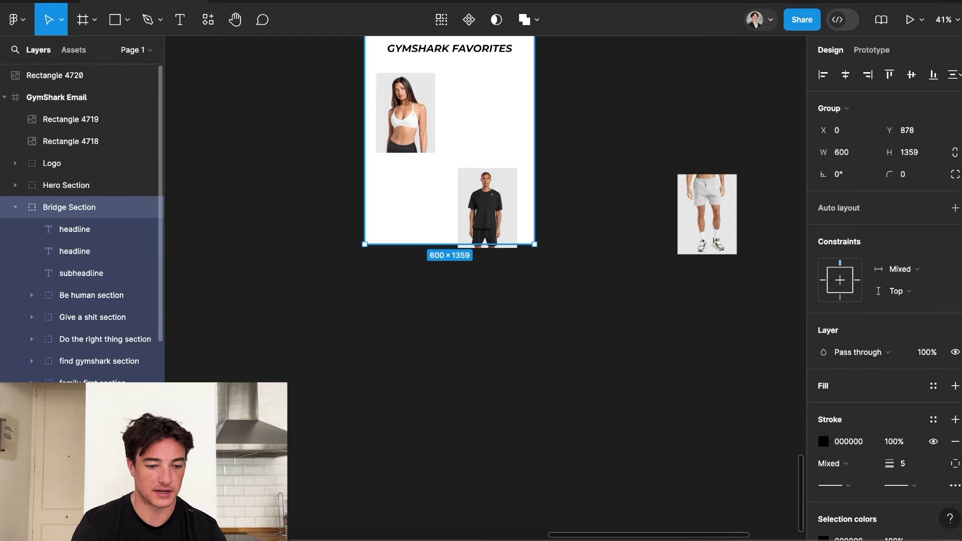
click(430, 242)
drag(439, 241, 445, 418)
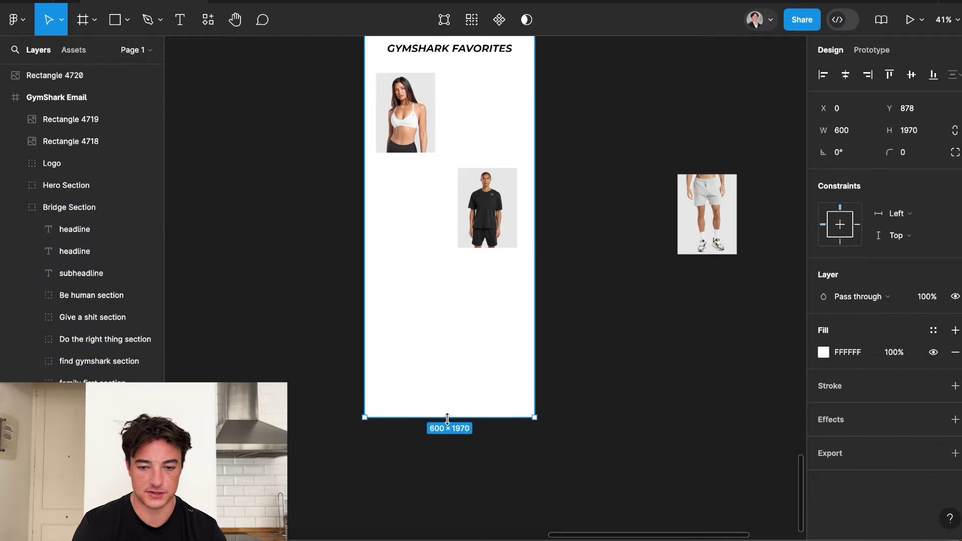
Add the 209×282 grey shorts photo below and nudge the three photos into alignment.
click(706, 209)
drag(706, 209, 407, 302)
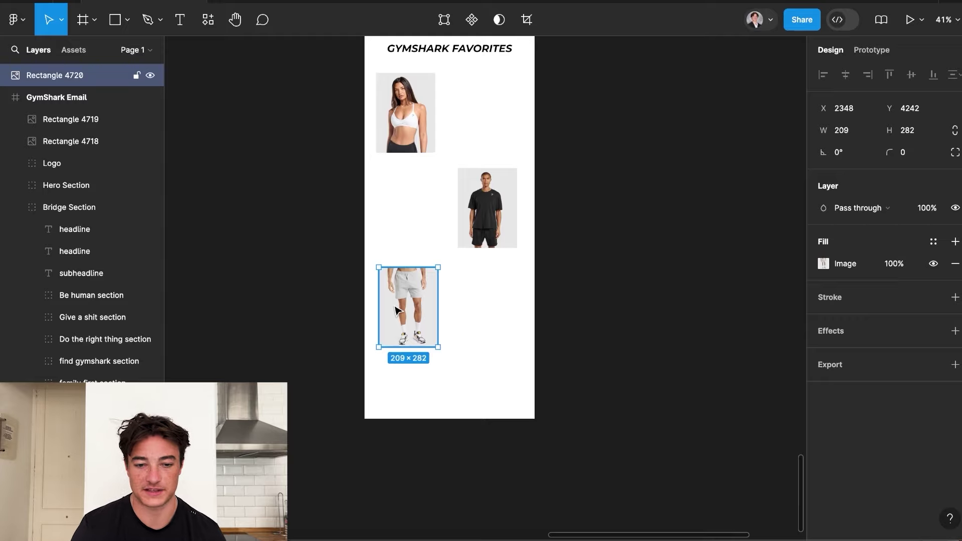
scroll(395, 310, up, 2)
drag(397, 192, 405, 189)
scroll(405, 189, up, 5)
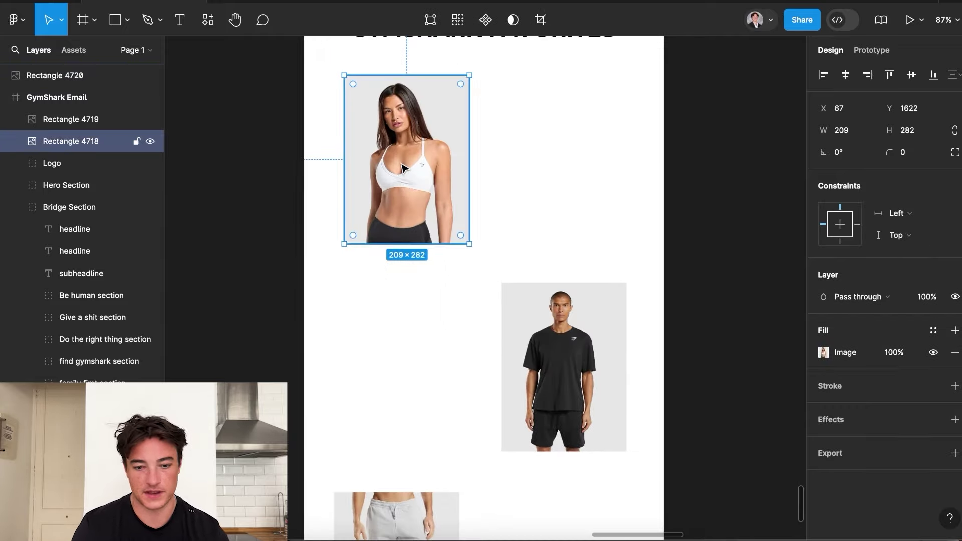
scroll(402, 168, down, 1)
drag(576, 392, 565, 382)
scroll(564, 383, down, 5)
click(441, 328)
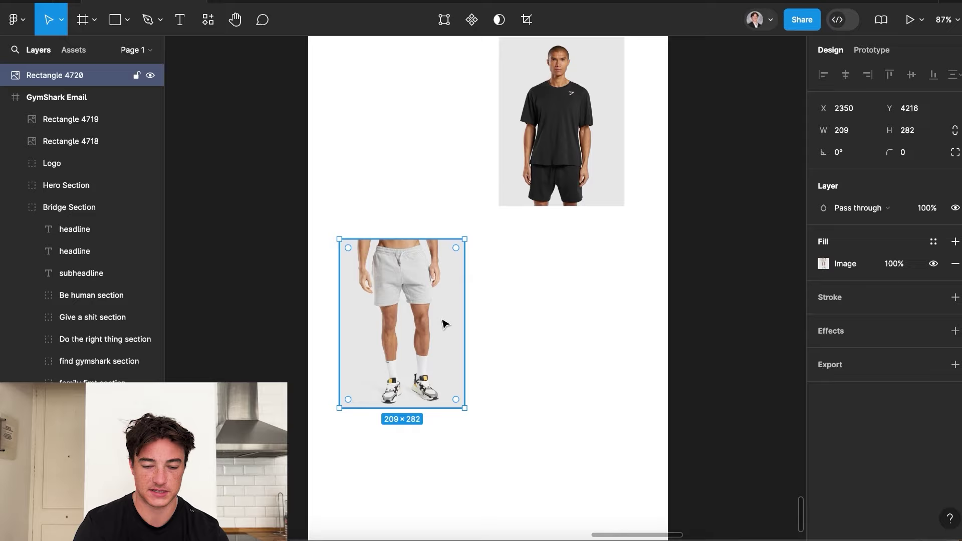
scroll(445, 323, down, 5)
scroll(434, 191, up, 3)
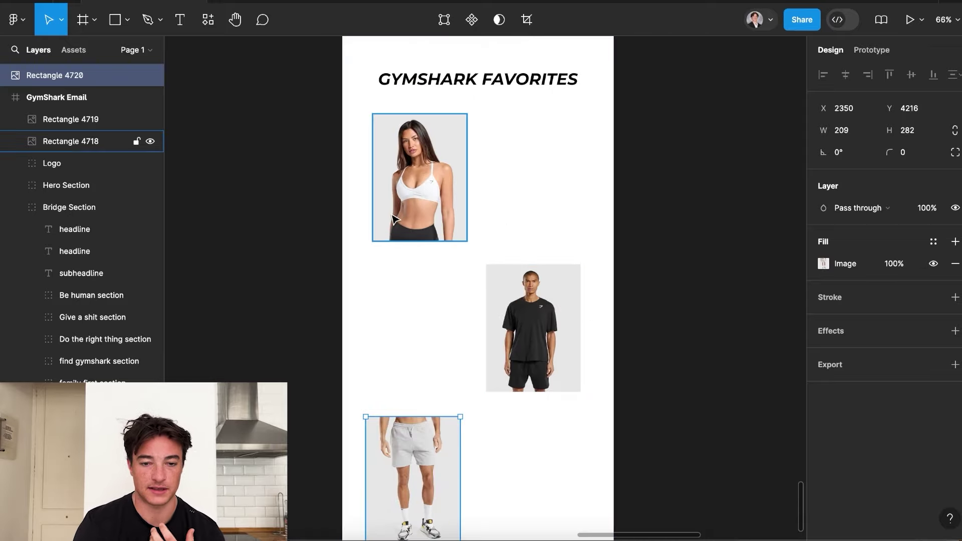
Draw a small grey rectangle beside the woman's photo and move it right.
click(117, 19)
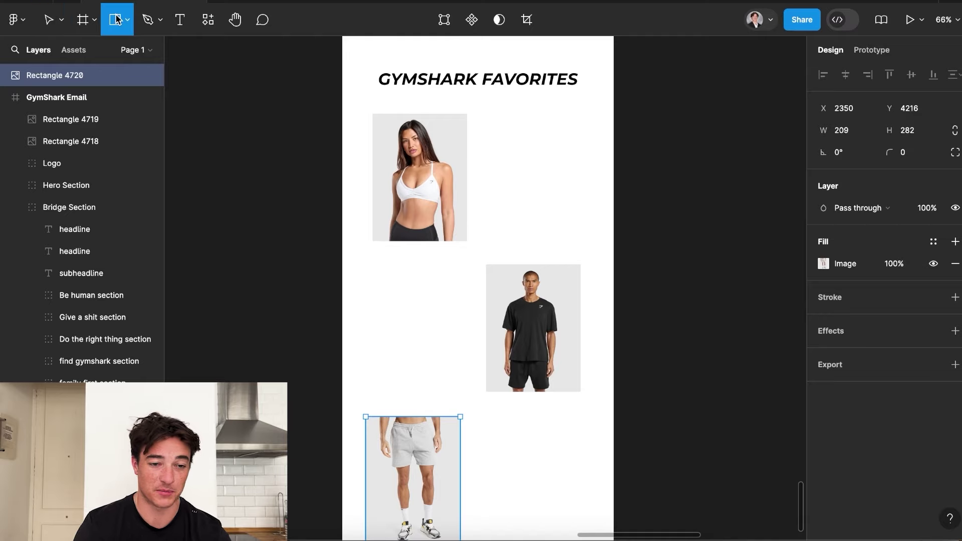
mouse_move(360, 297)
mouse_down()
mouse_move(343, 272)
mouse_move(357, 241)
mouse_up()
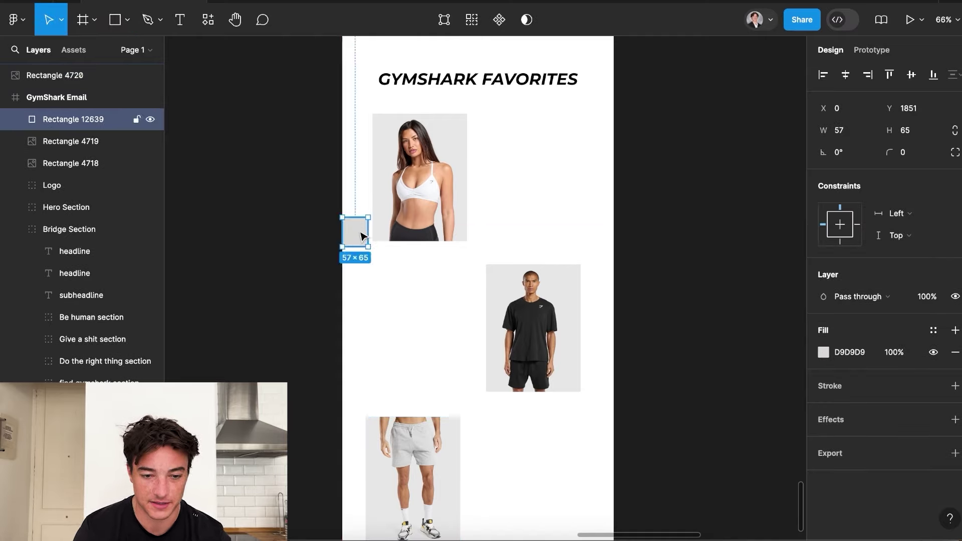
ctrl+scroll(356, 235, up, 5)
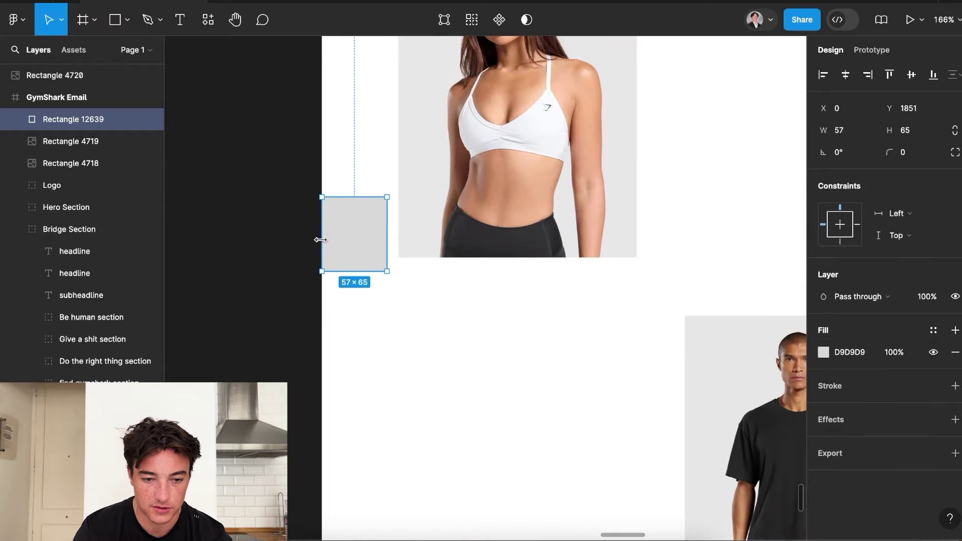
drag(384, 222, 396, 219)
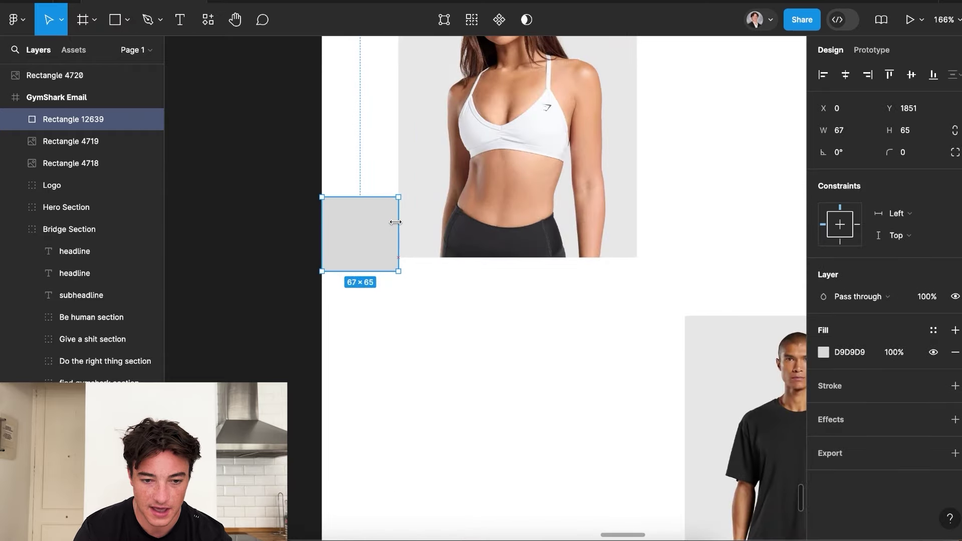
ctrl+scroll(411, 214, down, 1)
drag(364, 247, 672, 397)
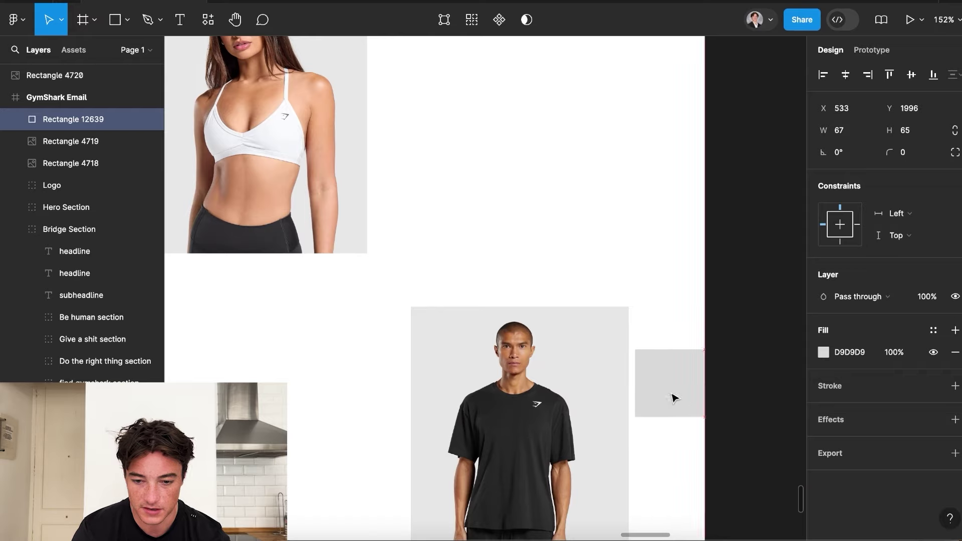
Shift the man's and shorts photos and reposition the grey rectangle between them.
click(614, 384)
drag(614, 384, 390, 308)
scroll(404, 289, down, 5)
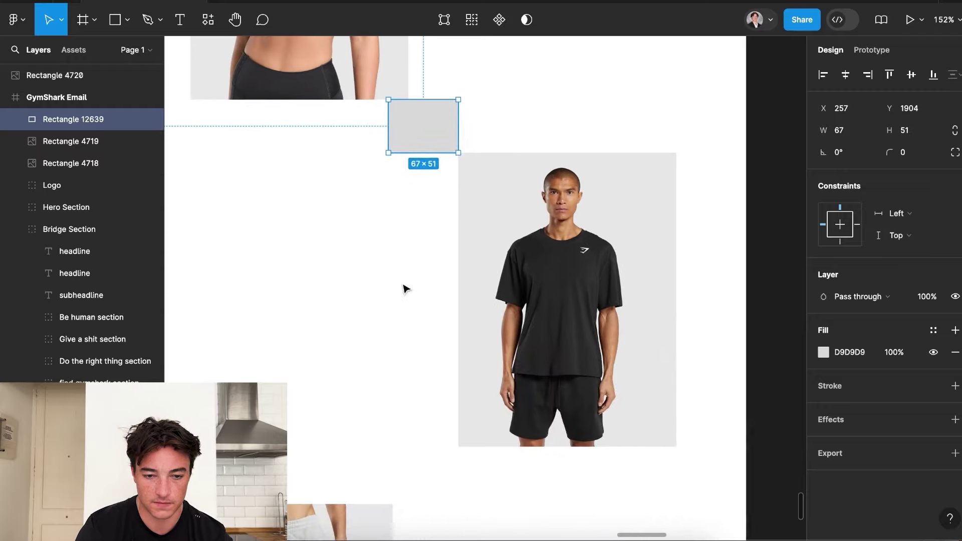
drag(427, 138, 436, 479)
scroll(369, 481, down, 3)
click(369, 481)
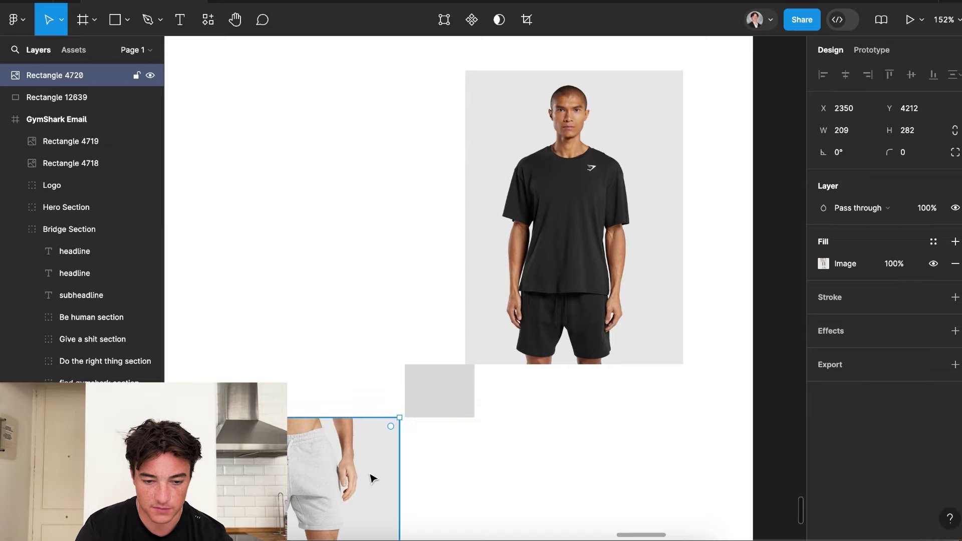
scroll(369, 480, down, 3)
drag(358, 481, 386, 491)
click(406, 419)
drag(406, 419, 291, 337)
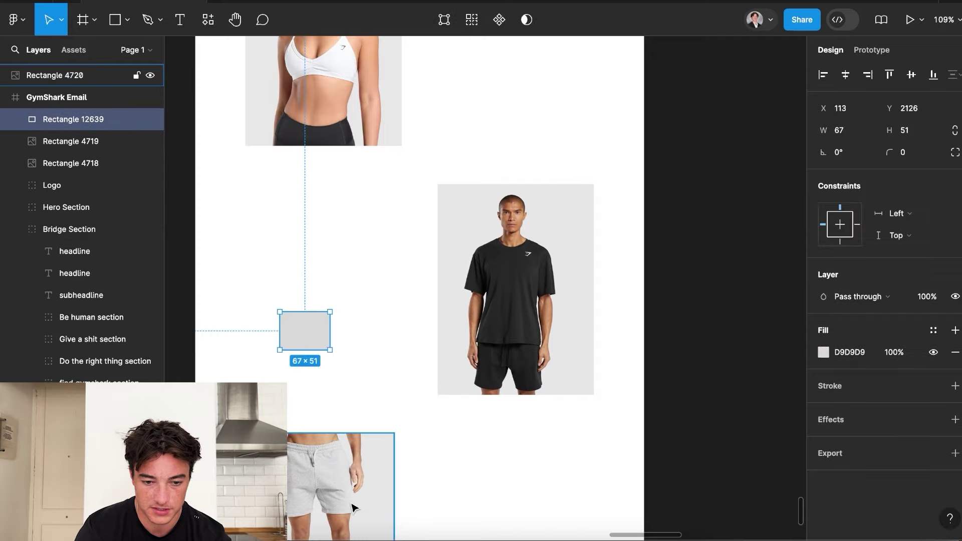
mouse_move(360, 517)
mouse_down()
mouse_move(375, 518)
mouse_move(365, 515)
mouse_up()
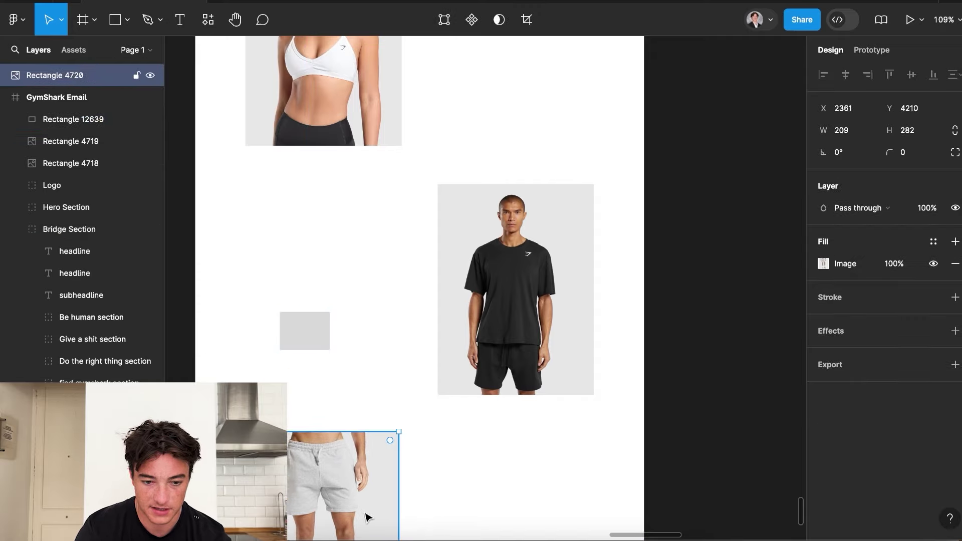
drag(309, 334, 377, 480)
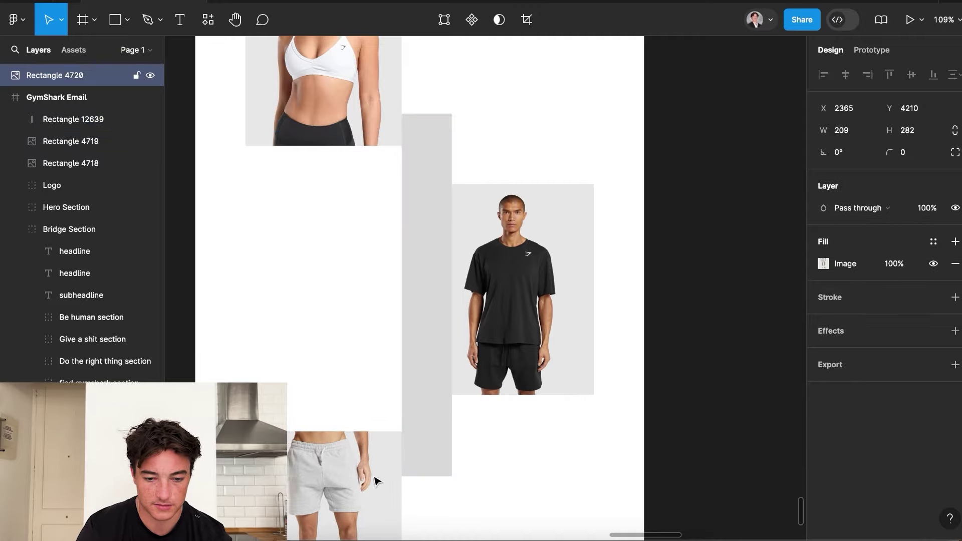
Move the shorts photo into the GymShark Email frame and line it up under the bra photo.
scroll(377, 480, down, 5)
click(76, 74)
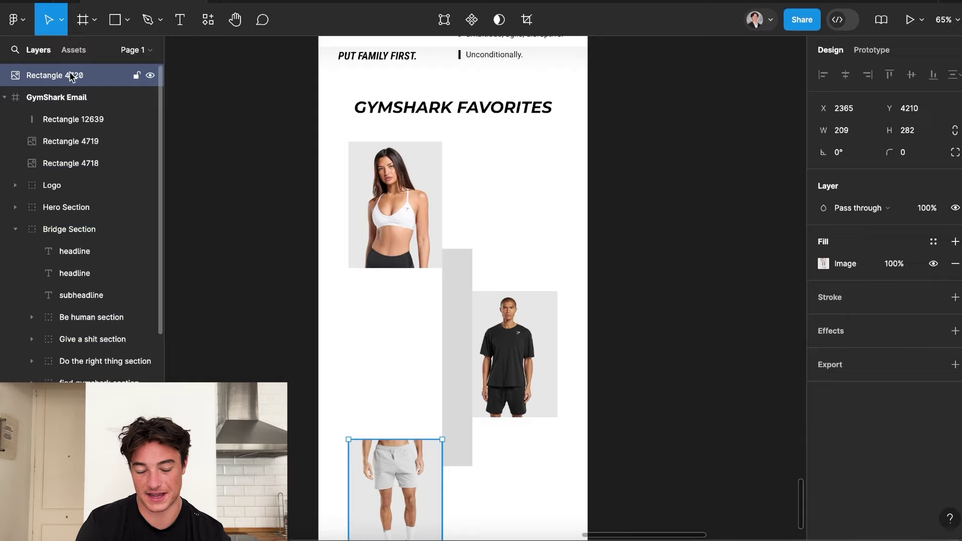
drag(71, 76, 26, 175)
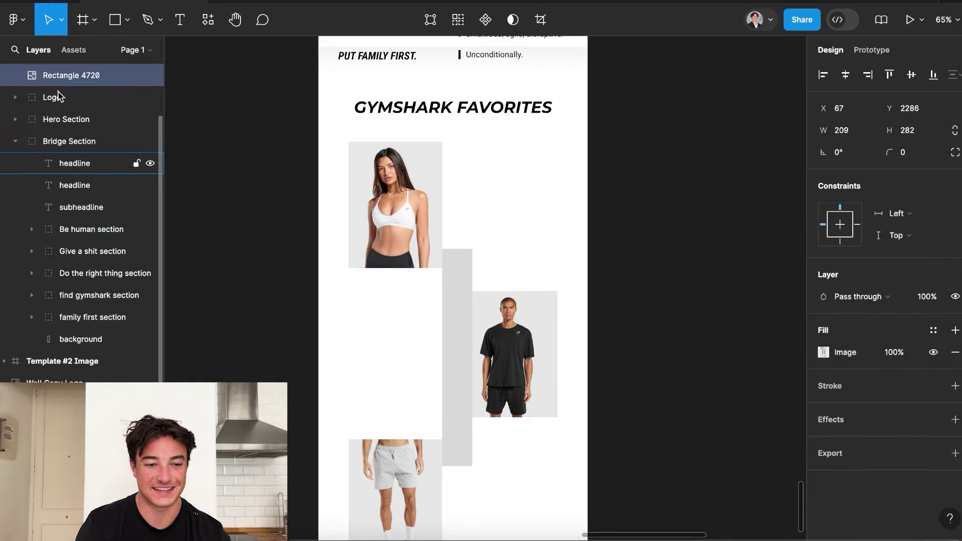
click(469, 374)
drag(469, 375, 584, 377)
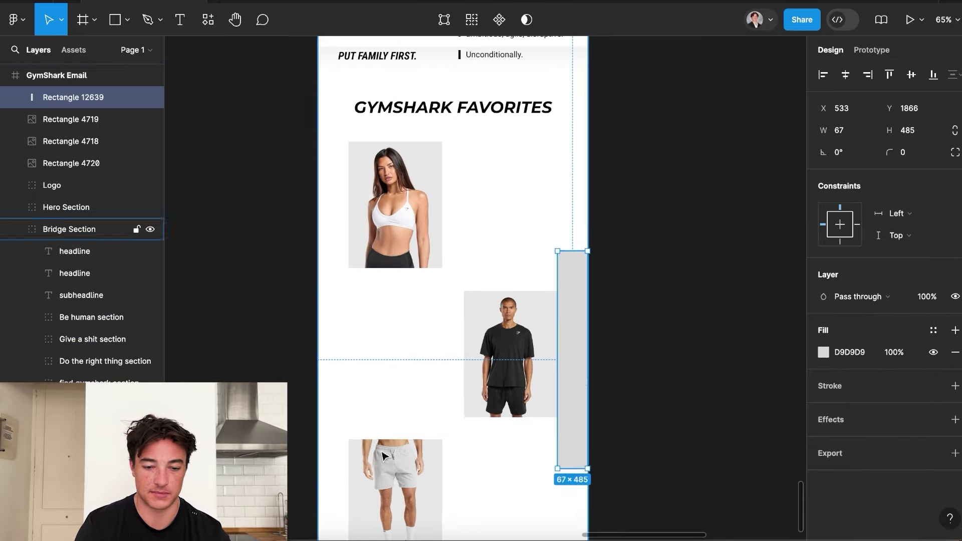
mouse_move(351, 463)
mouse_down()
mouse_move(343, 468)
mouse_move(365, 466)
mouse_move(364, 474)
mouse_up()
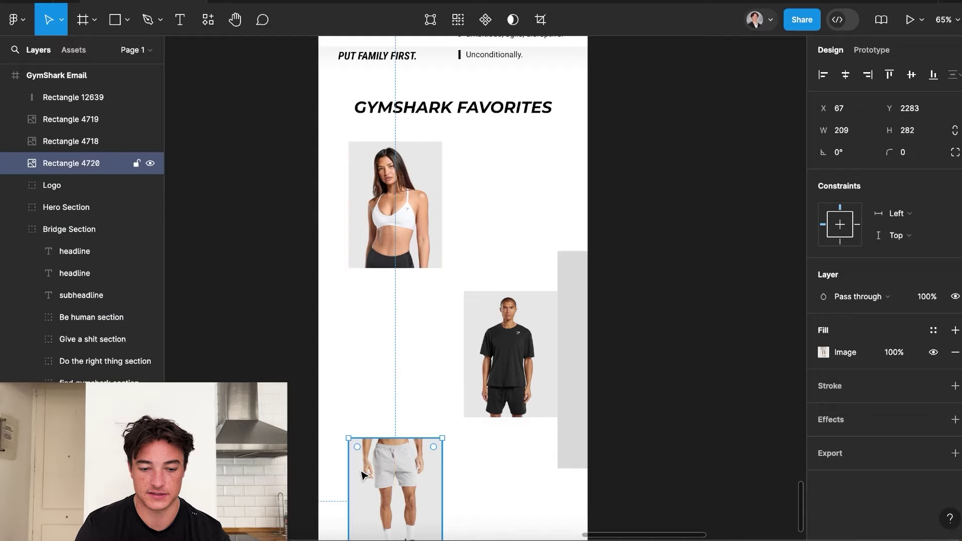
Delete the grey 67×485 placeholder bar from the favorites section.
key(Escape)
scroll(362, 473, down, 2)
click(519, 262)
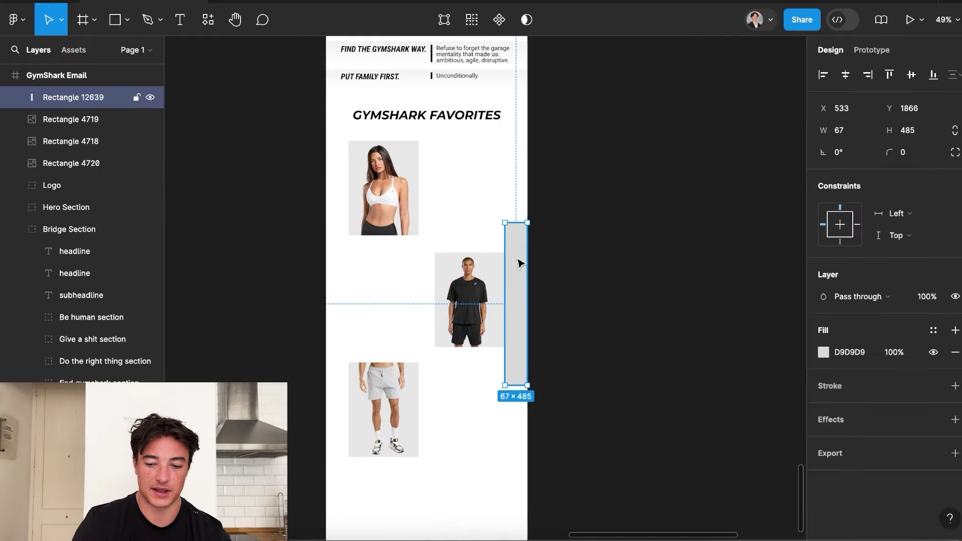
key(Delete)
scroll(508, 316, down, 3)
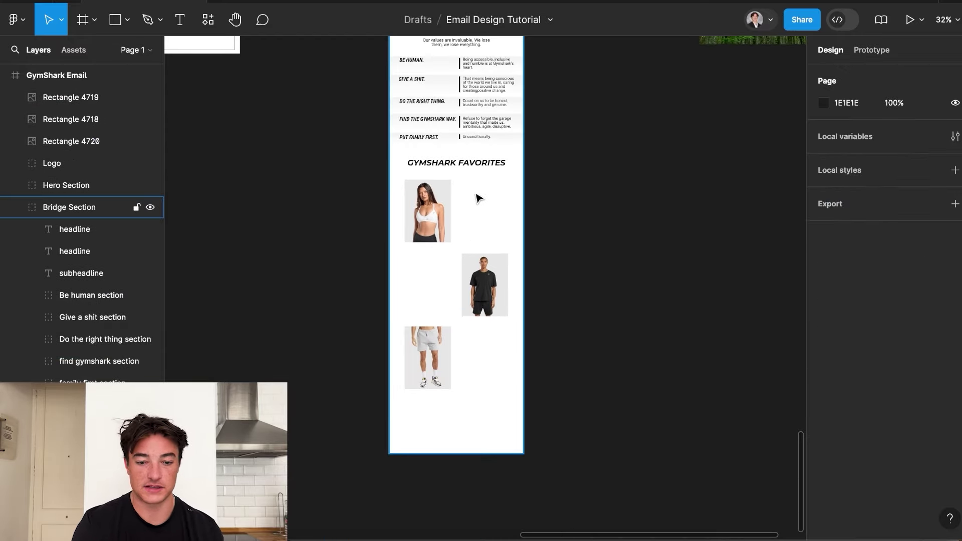
Paste the MINIMAL SPORTS BRA title and place it beside the bra photo.
key(ctrl+v)
scroll(477, 198, up, 5)
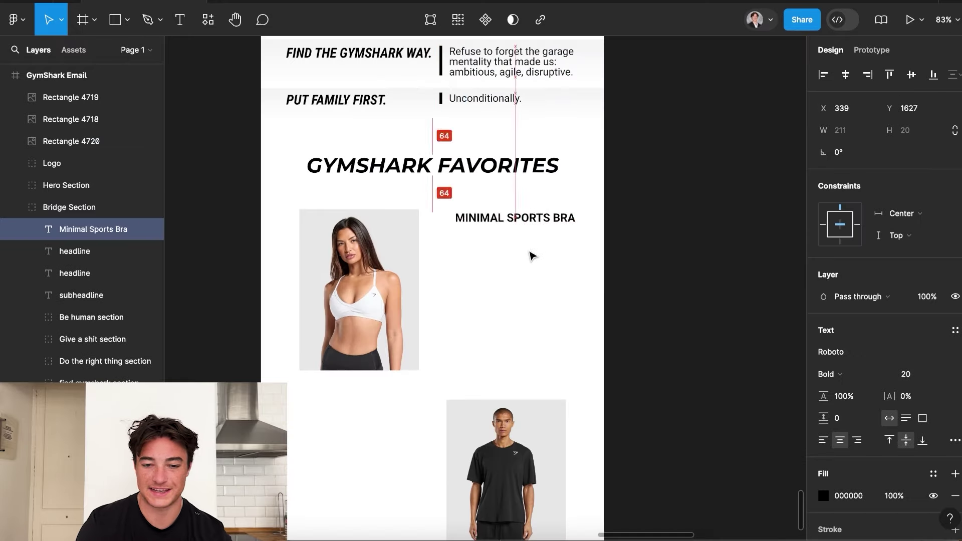
mouse_move(530, 256)
mouse_down()
mouse_move(541, 276)
mouse_move(516, 273)
mouse_move(517, 253)
mouse_move(516, 265)
mouse_up()
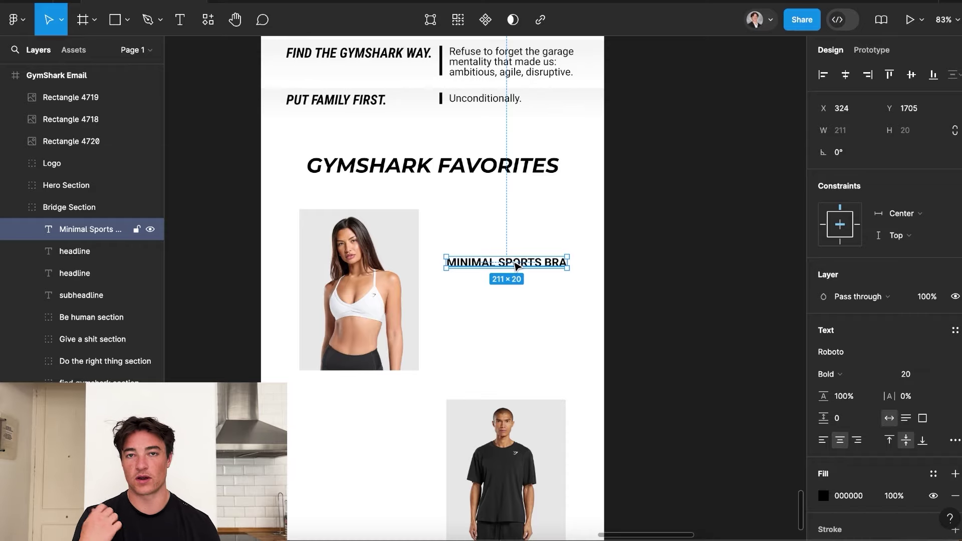
scroll(541, 291, down, 5)
scroll(475, 200, up, 5)
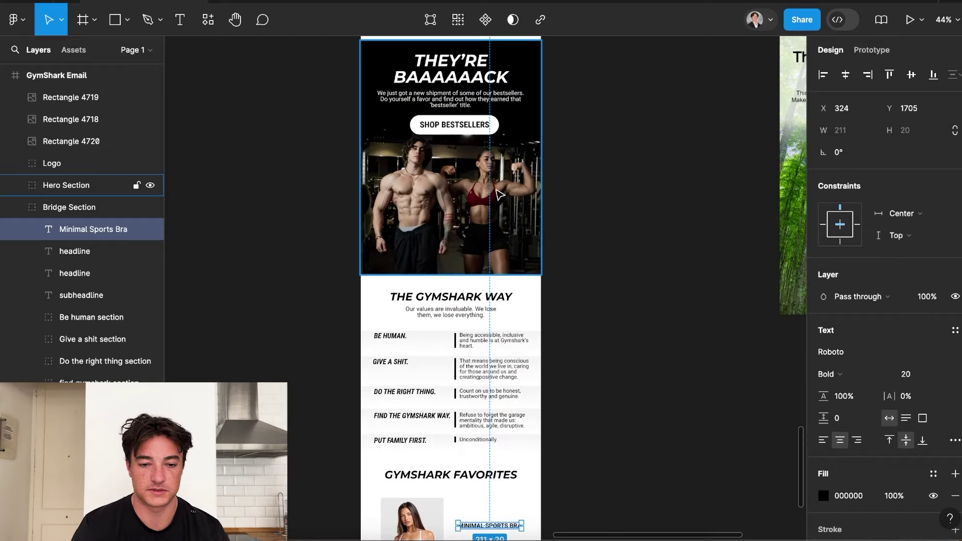
Paste a copy of the hero's SHOP BESTSELLERS button under the product title.
click(466, 128)
click(466, 128)
scroll(468, 235, down, 5)
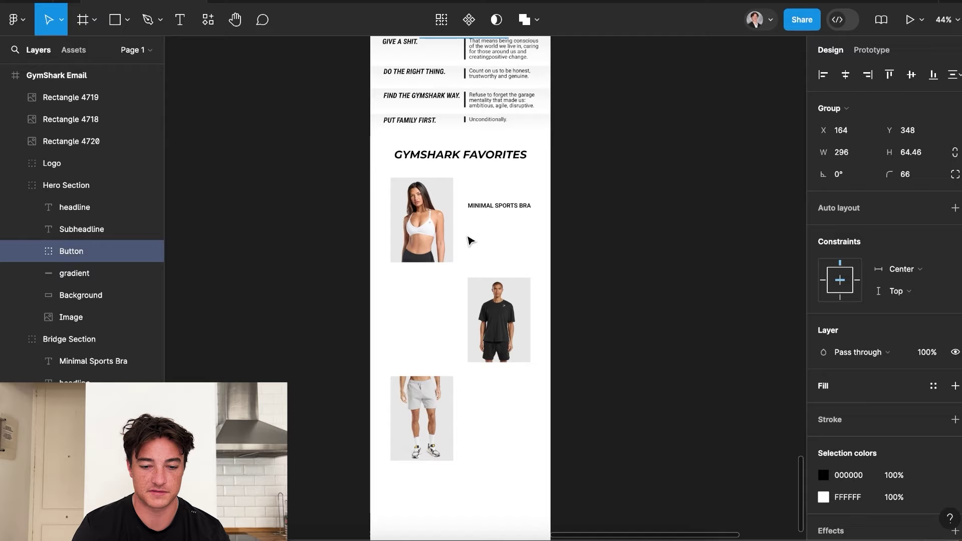
scroll(491, 230, up, 5)
click(492, 231)
key(ctrl+v)
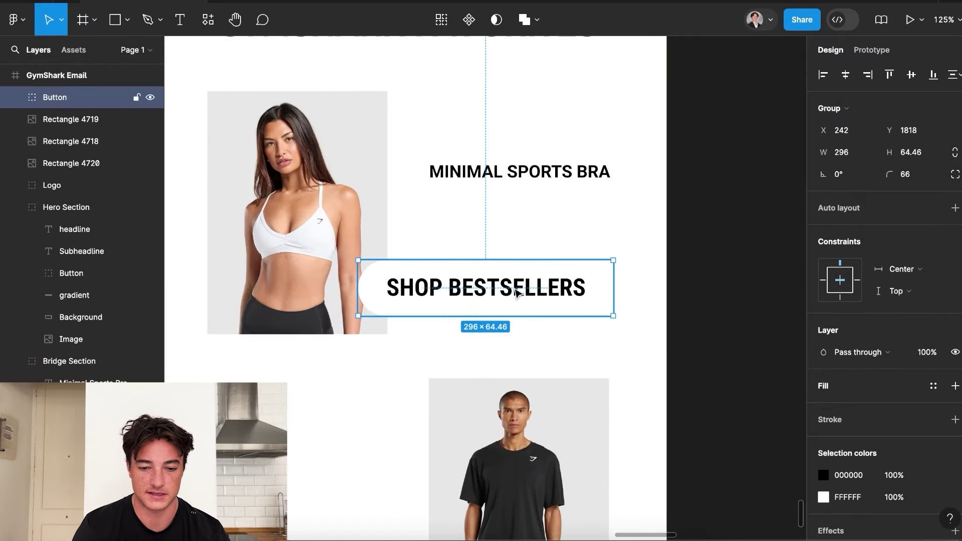
drag(509, 251, 562, 251)
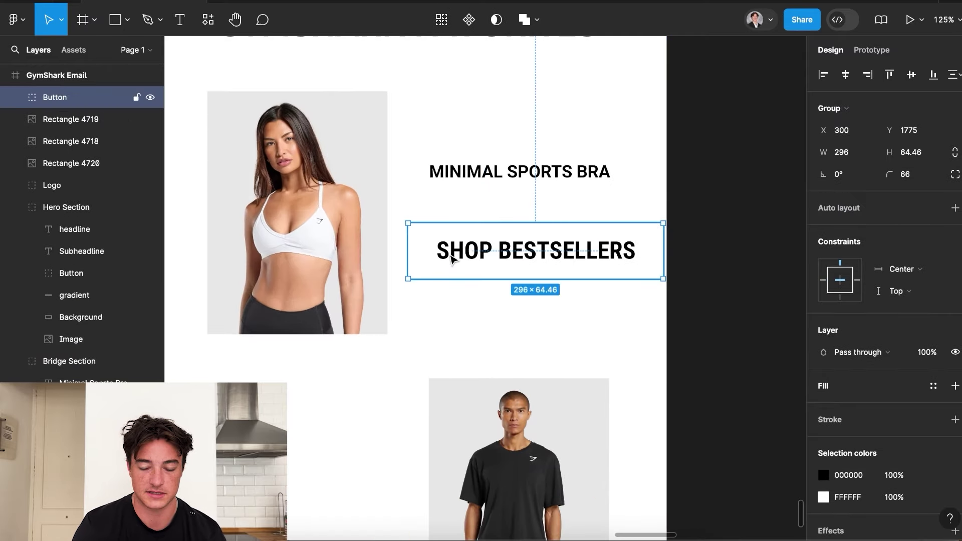
scroll(871, 486, down, 2)
Make the button black with white text and narrow its pill shape.
click(824, 454)
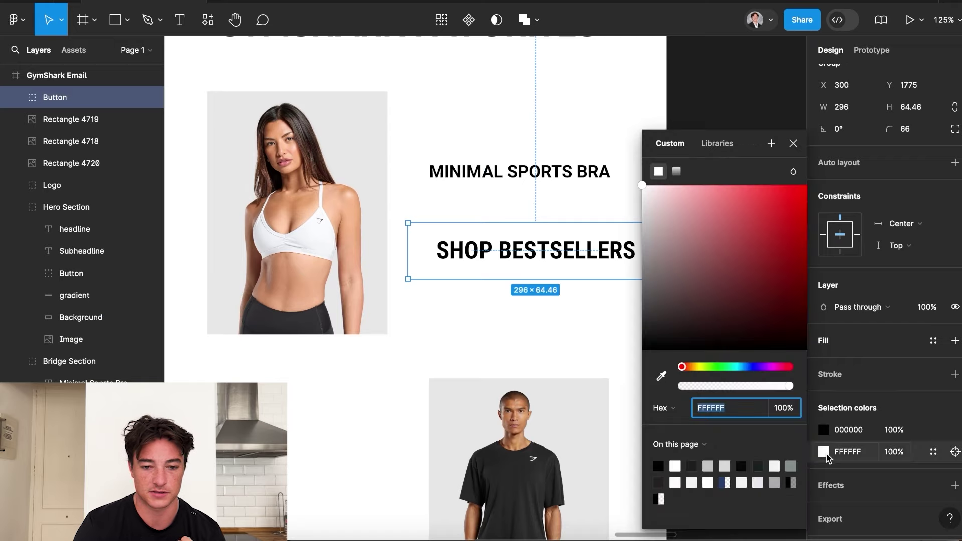
drag(674, 280, 646, 384)
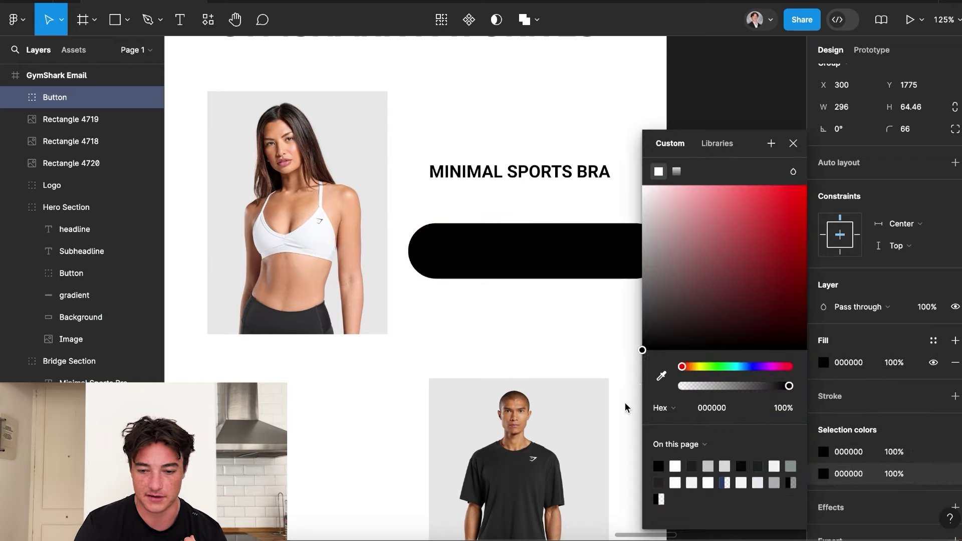
drag(651, 320, 581, 86)
scroll(494, 264, down, 3)
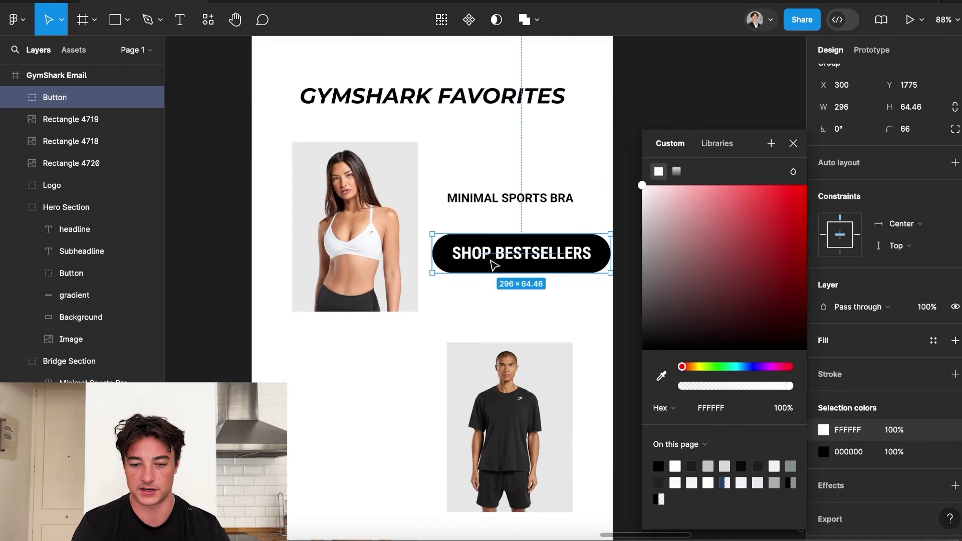
double_click(493, 264)
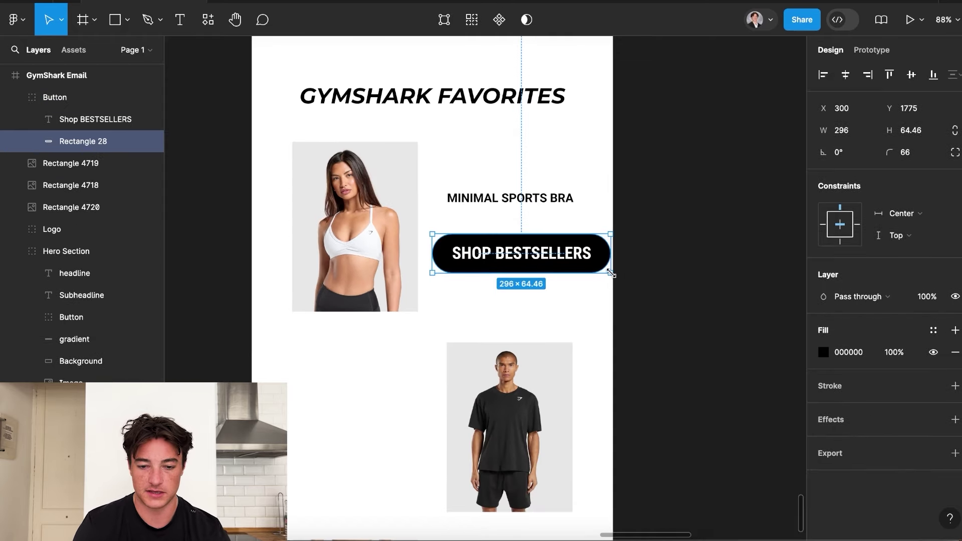
drag(610, 273, 547, 259)
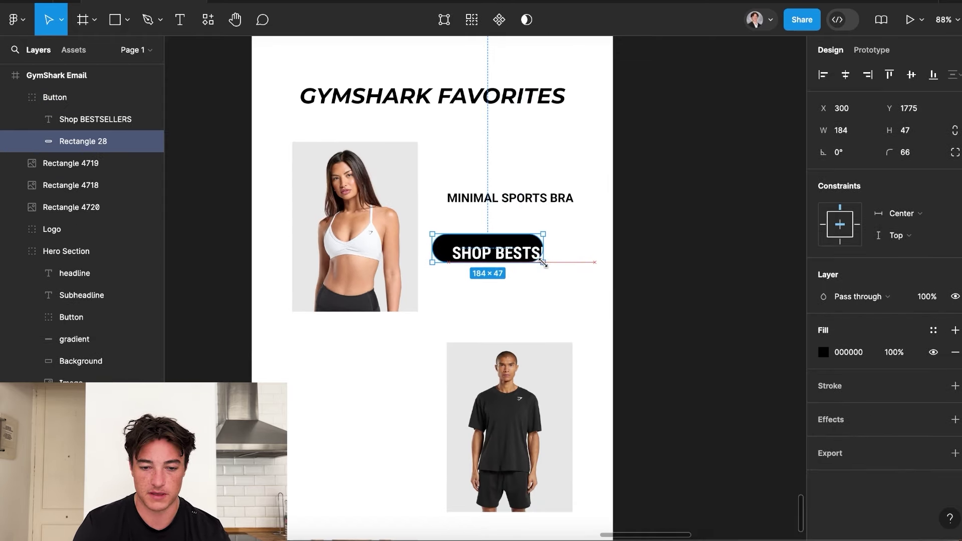
drag(542, 261, 536, 261)
Retype the button label as 'Shop NOW' and centre it on the pill.
click(489, 255)
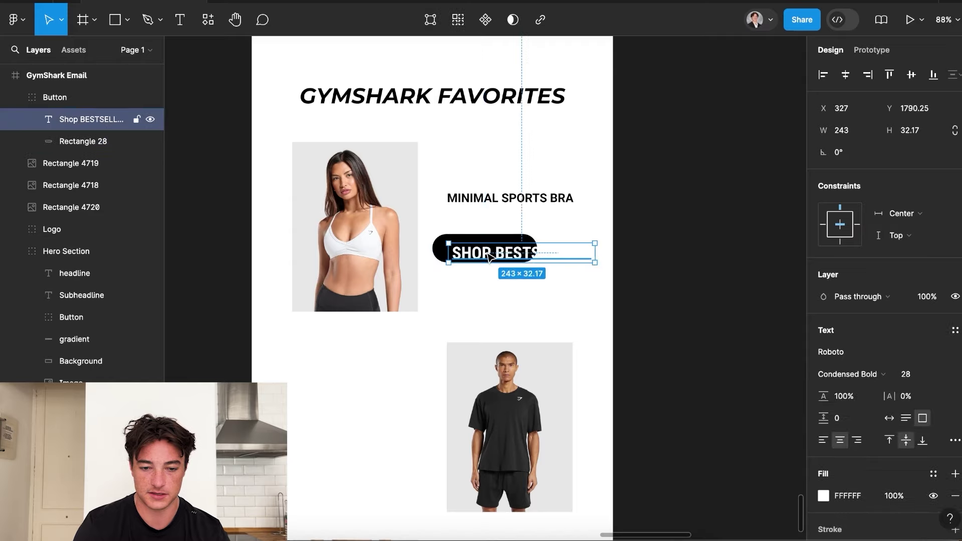
double_click(518, 256)
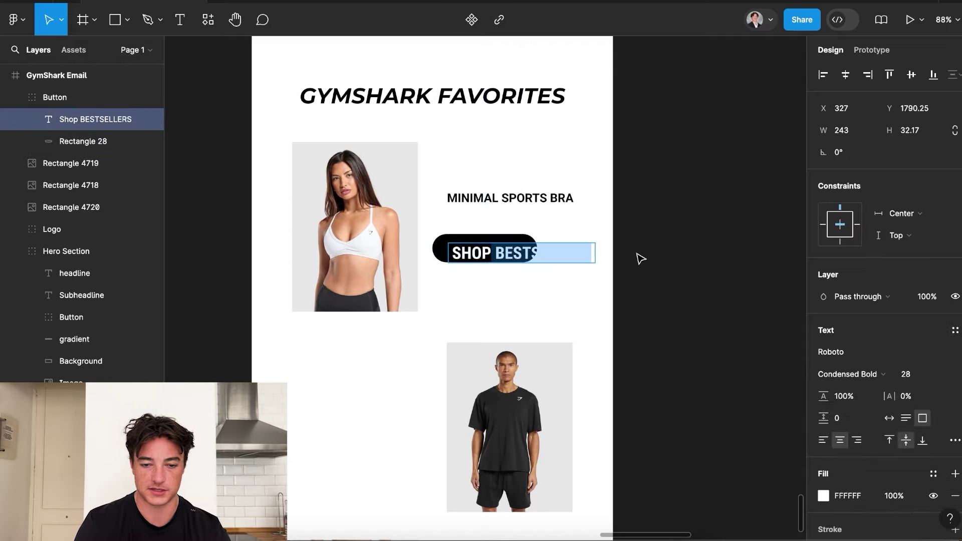
text(Shop NOW)
key(Left)
key(Left)
key(Left)
key(Escape)
drag(514, 254, 476, 249)
click(680, 301)
Set the label's font size to 24 and nudge the button right and down.
click(483, 248)
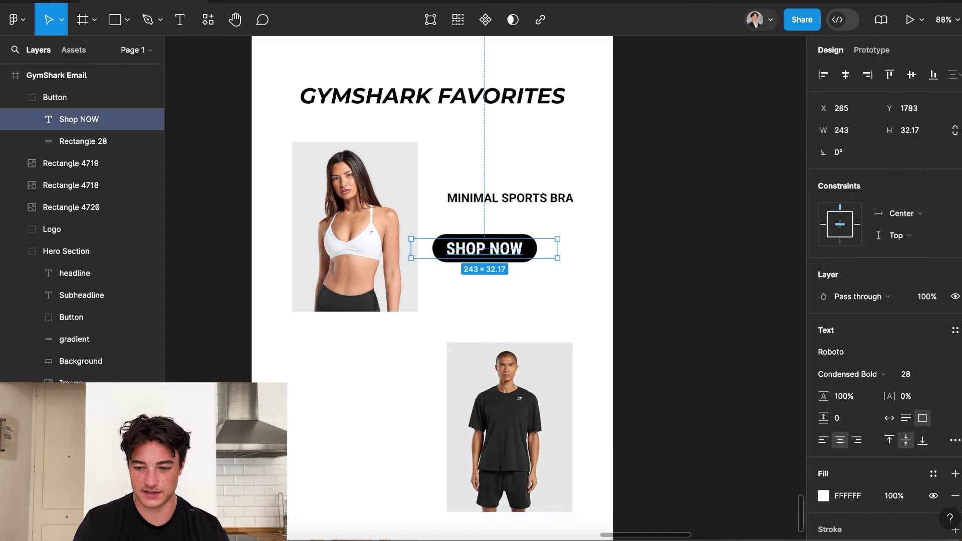
click(914, 374)
text(24)
key(Return)
click(668, 273)
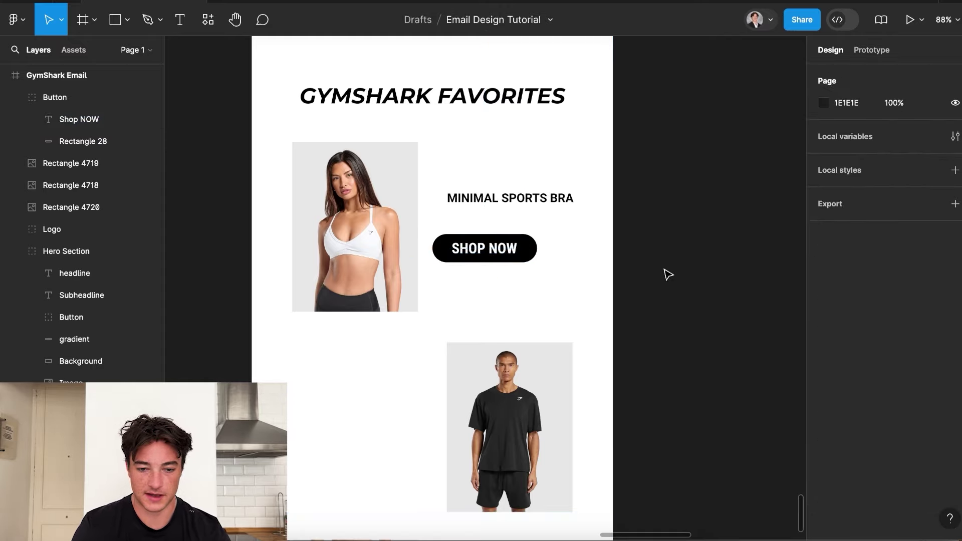
click(483, 250)
drag(483, 251, 503, 258)
Move the SHOP NOW button up directly under the MINIMAL SPORTS BRA title.
scroll(499, 255, down, 5)
click(612, 273)
scroll(547, 266, up, 2)
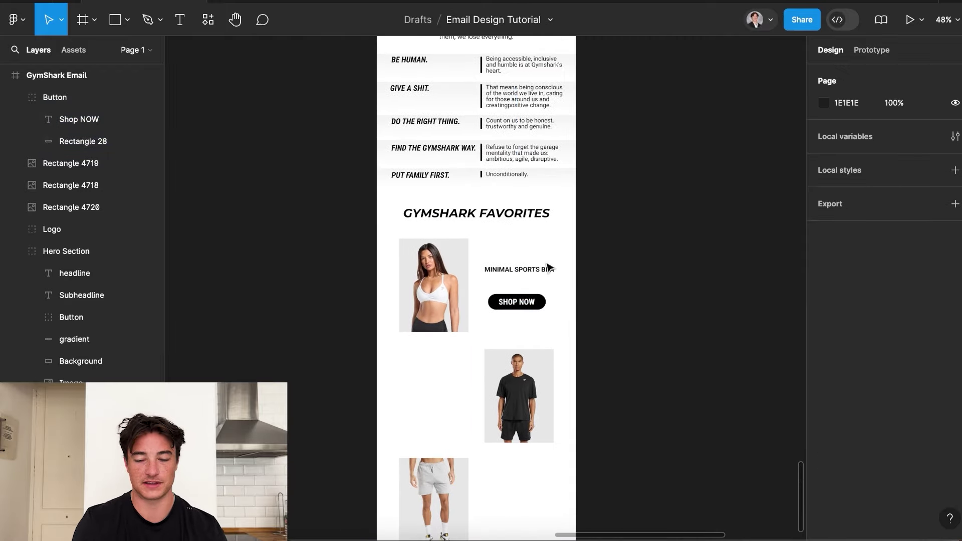
scroll(540, 298, up, 4)
click(532, 302)
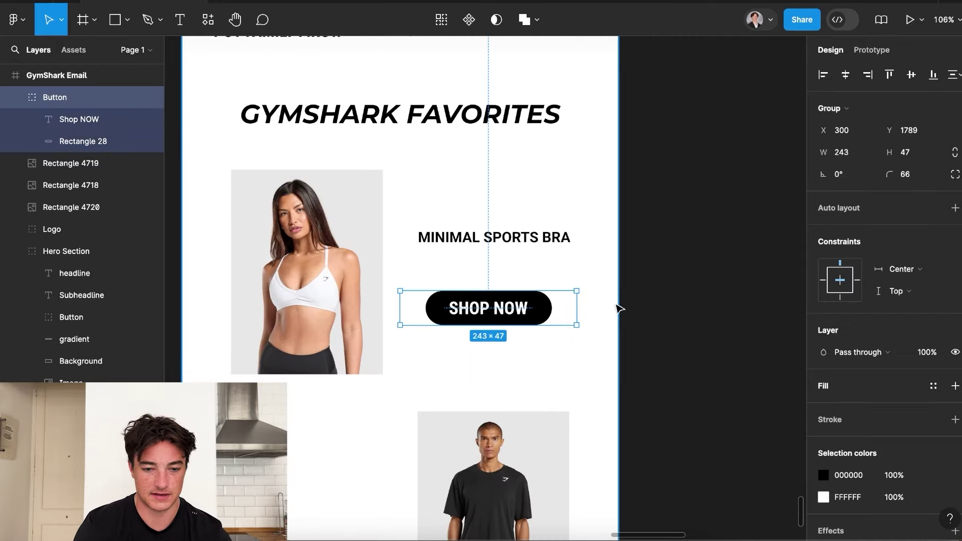
scroll(686, 410, down, 2)
scroll(684, 409, down, 2)
mouse_move(569, 339)
mouse_down()
mouse_move(570, 326)
mouse_move(568, 334)
mouse_up()
scroll(569, 326, down, 3)
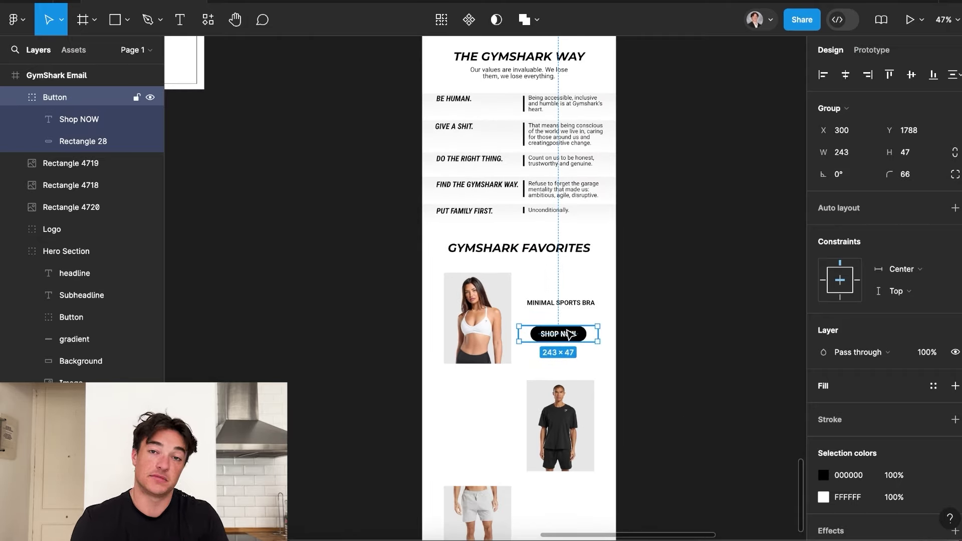
scroll(570, 334, up, 3)
click(564, 308)
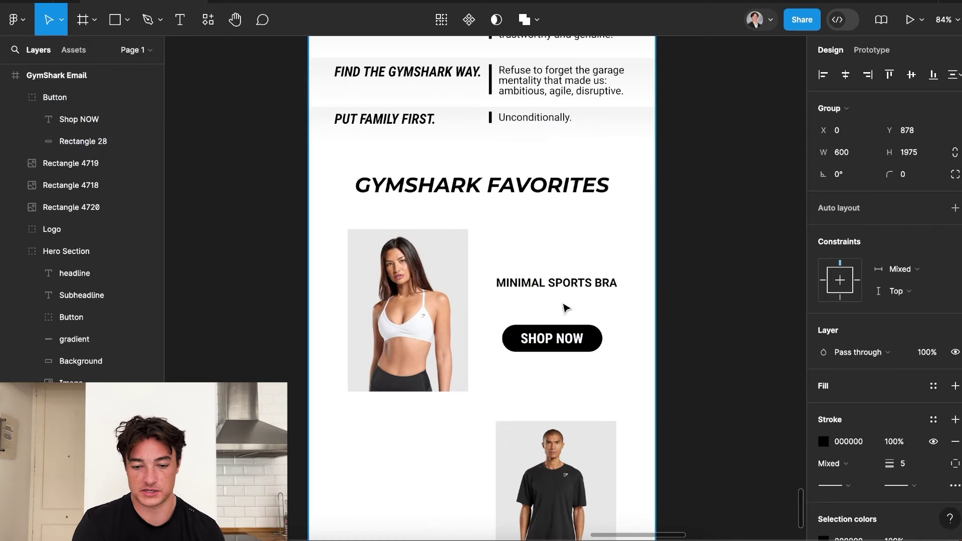
Draw a star above the SHOP NOW button and try a width of 25.
click(127, 19)
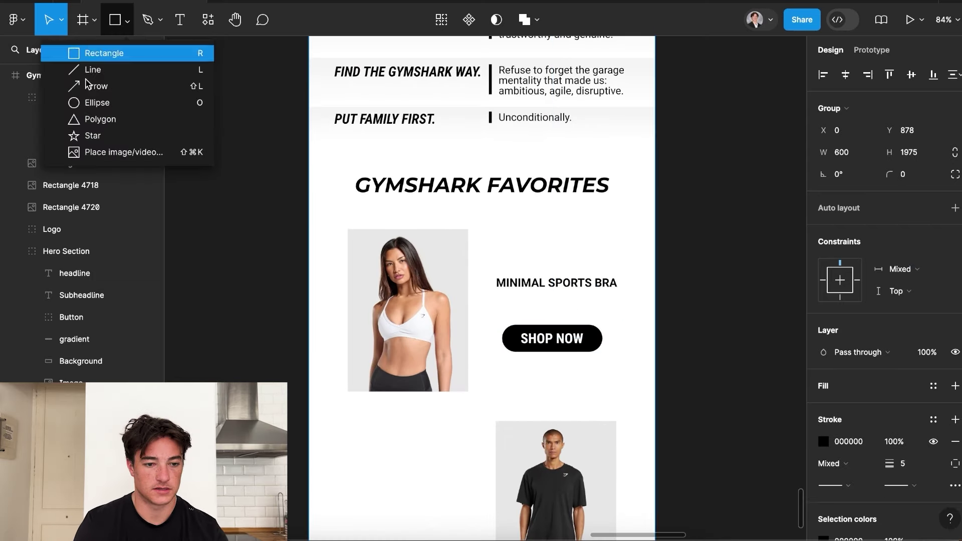
click(96, 137)
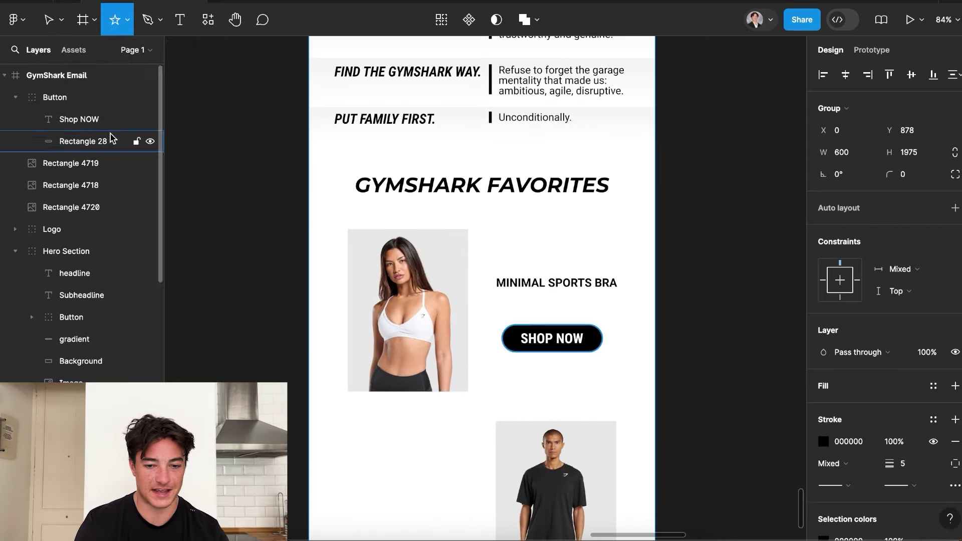
click(538, 302)
scroll(576, 356, up, 2)
scroll(579, 364, up, 2)
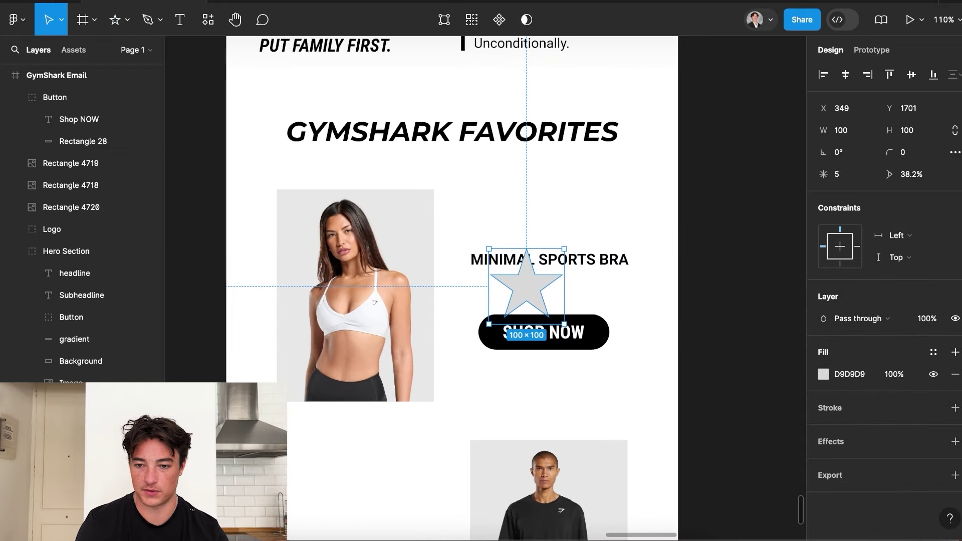
click(840, 131)
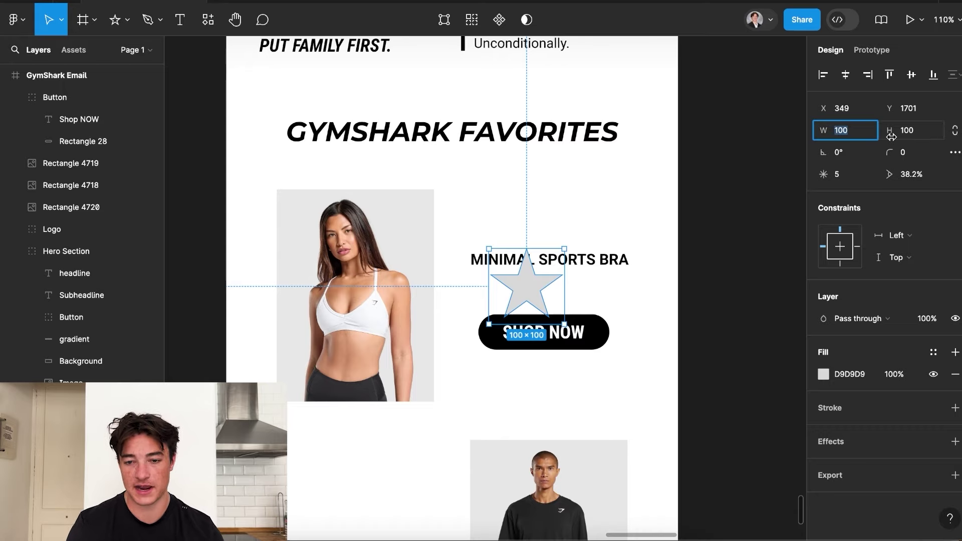
text(25)
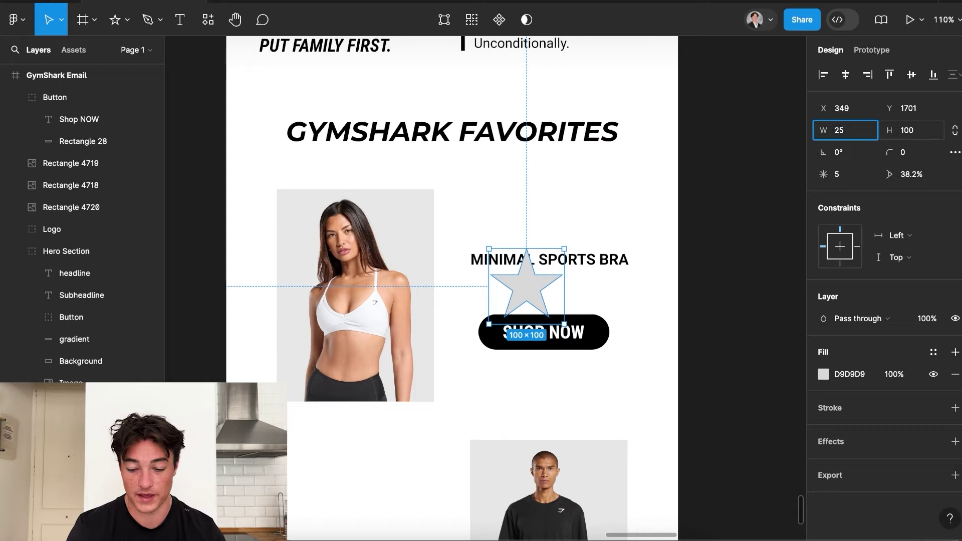
key(Return)
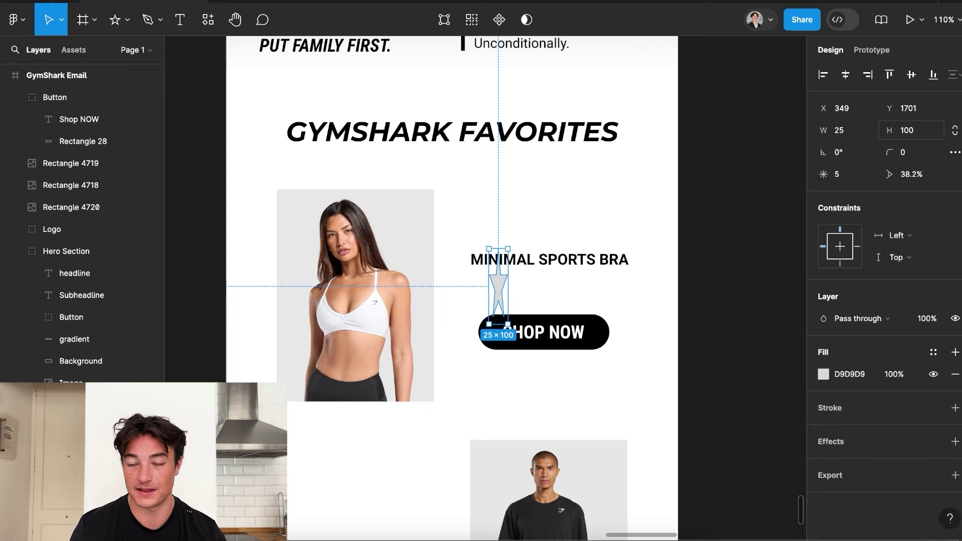
With proportions locked, make the star 25 wide, fill it 000000, and move it below the title.
key(ctrl+z)
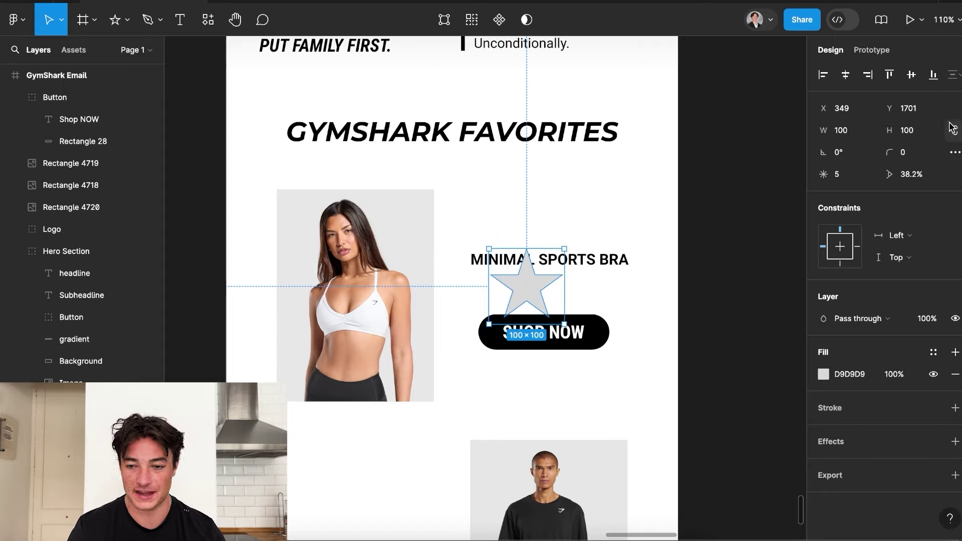
click(955, 131)
click(842, 132)
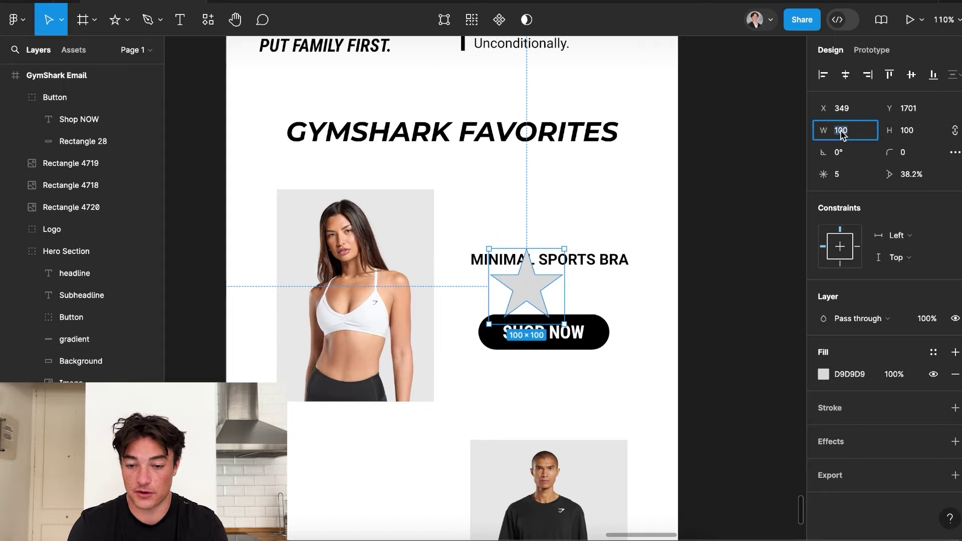
text(2)
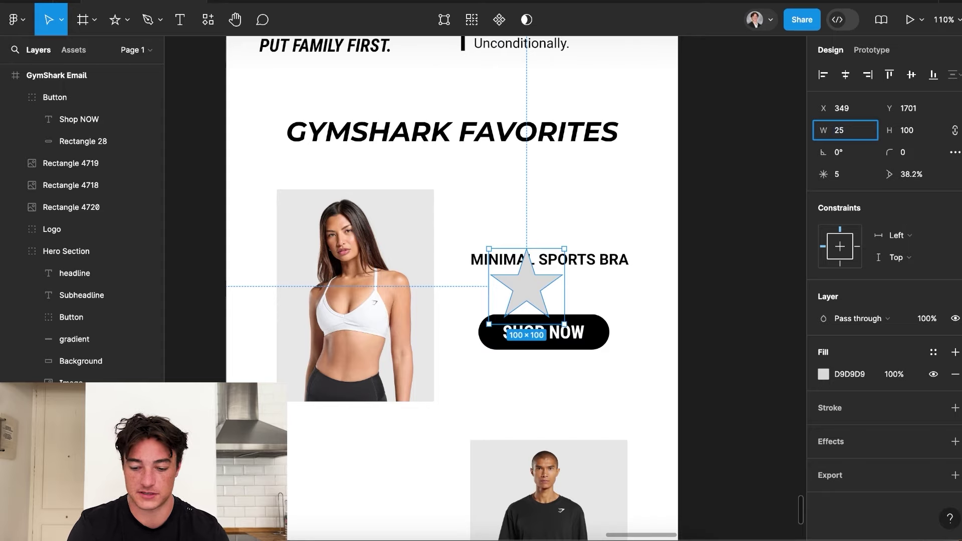
text(5)
key(Return)
drag(498, 260, 528, 292)
click(823, 374)
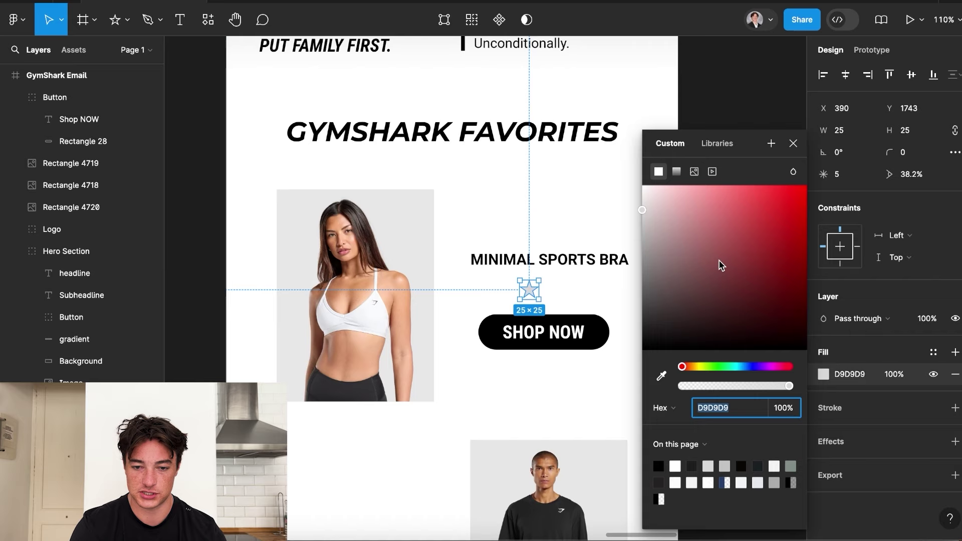
text(000000)
key(Return)
Duplicate the MINIMAL SPORTS BRA title, retype it as 4.3, and place it beside the star.
click(598, 260)
scroll(599, 260, up, 3)
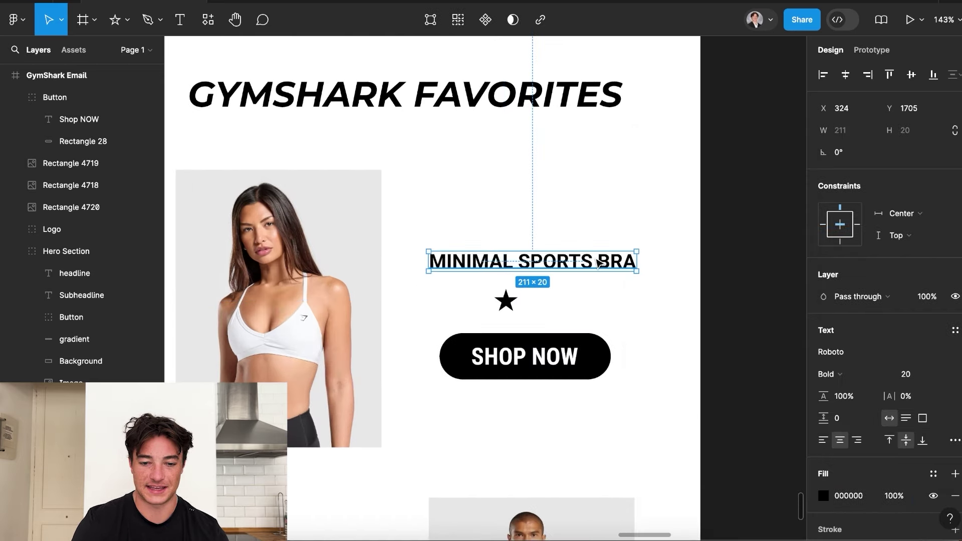
drag(598, 261, 591, 304)
double_click(569, 302)
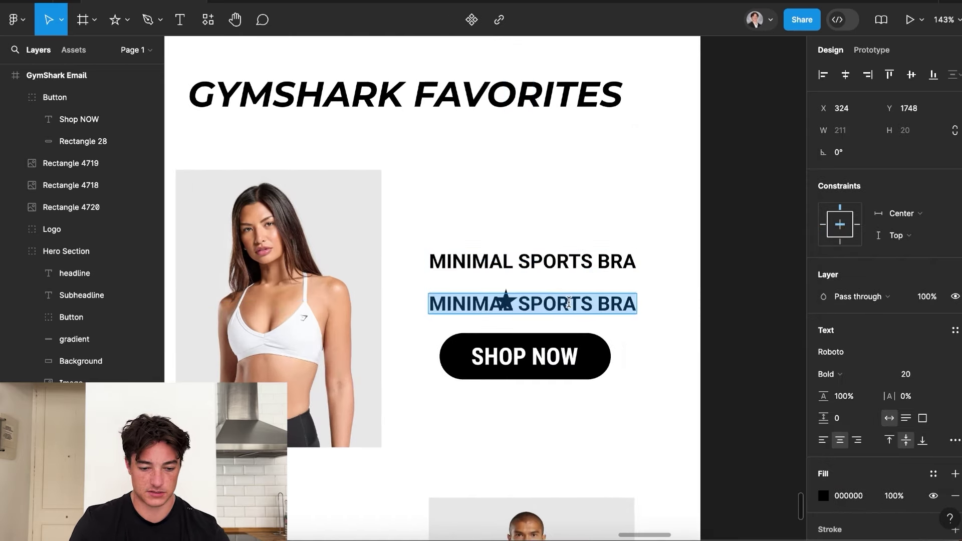
text(4.5)
key(BackSpace)
text(3)
key(Escape)
mouse_move(532, 306)
mouse_down()
mouse_move(539, 292)
mouse_move(537, 307)
mouse_up()
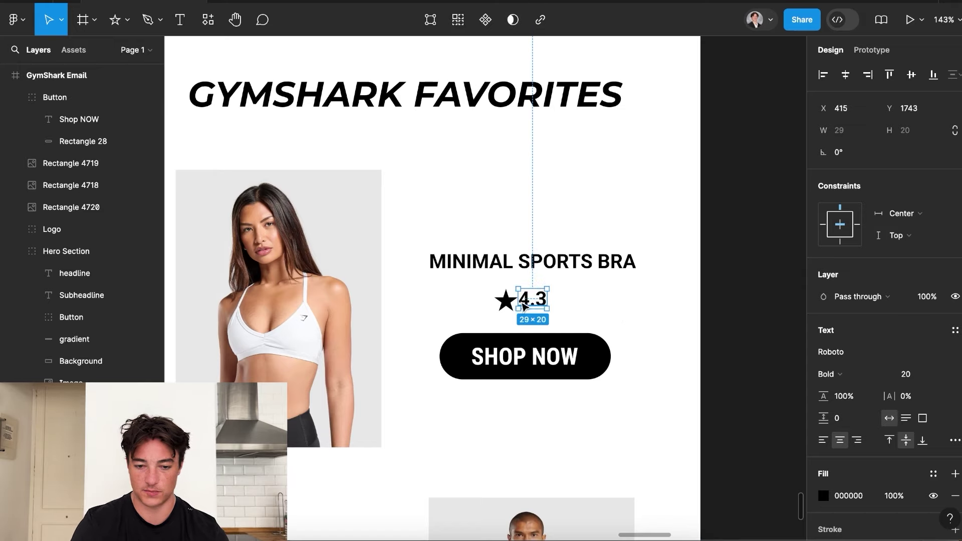
Shrink the star to 20 wide.
click(505, 301)
click(849, 130)
text(20)
key(Return)
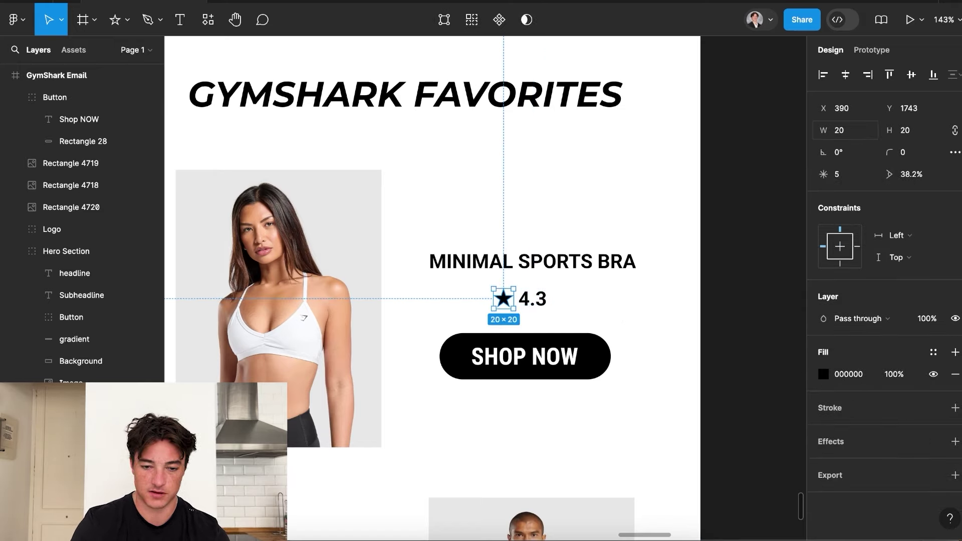
Set the 4.3 rating text to size 16 and check the star and rating pair.
click(532, 299)
click(915, 374)
text(16)
key(Return)
scroll(620, 333, up, 3)
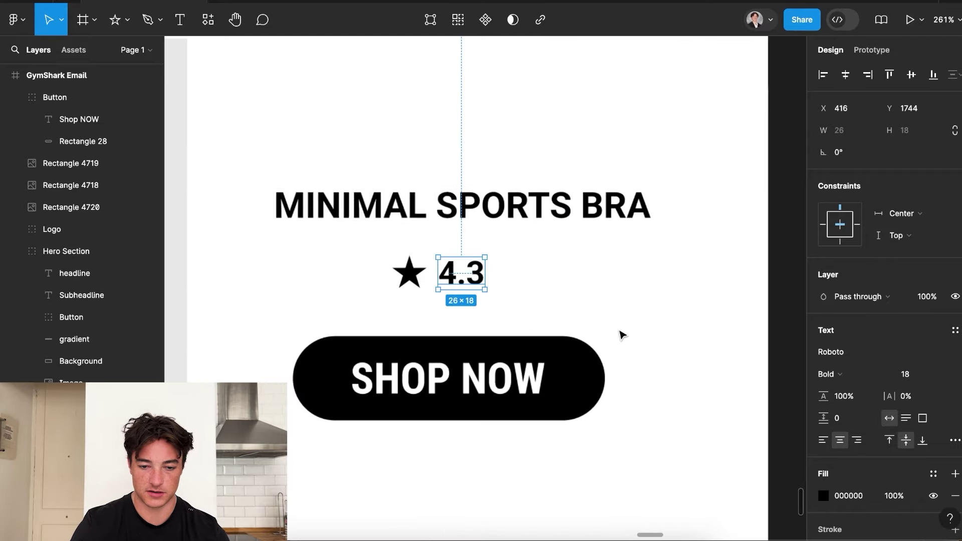
shift+click(502, 298)
scroll(543, 318, down, 6)
click(584, 292)
click(498, 285)
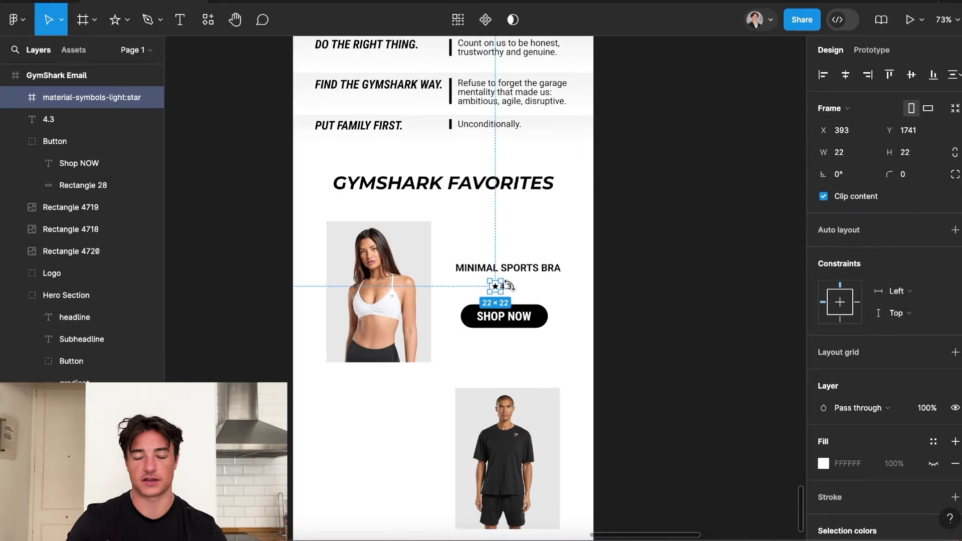
click(621, 312)
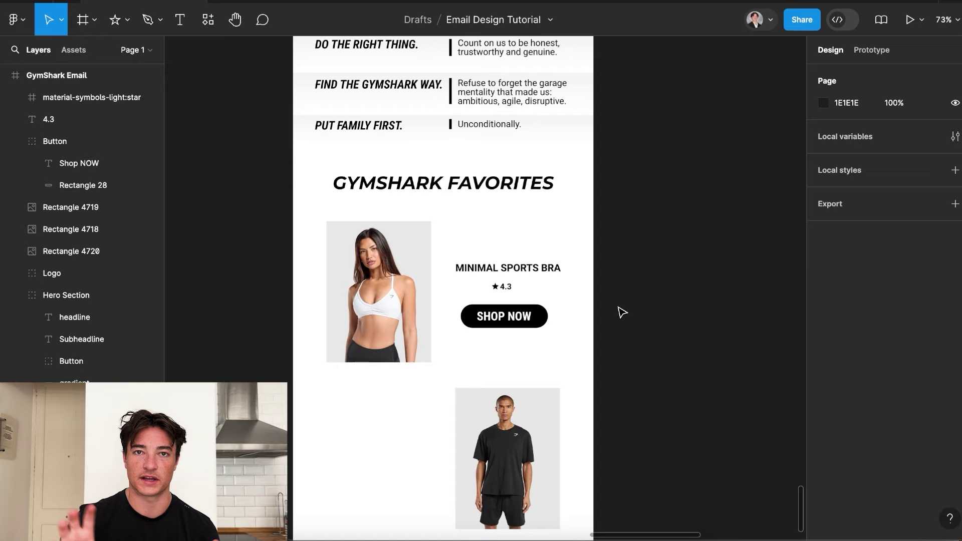
Duplicate the title below itself as LIGHT SUPPORT and set its Case to as typed.
click(512, 267)
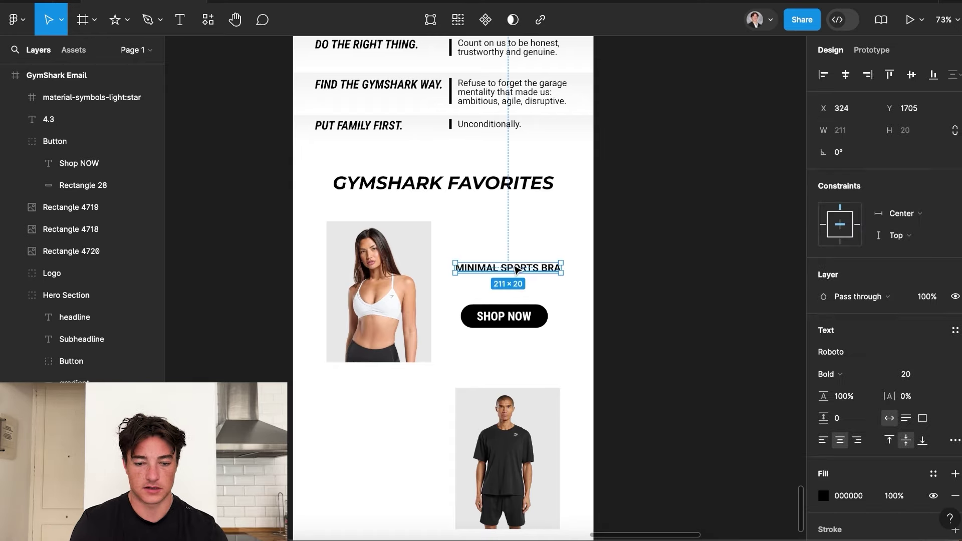
drag(511, 267, 512, 274)
text(LIGHT SUPPORT)
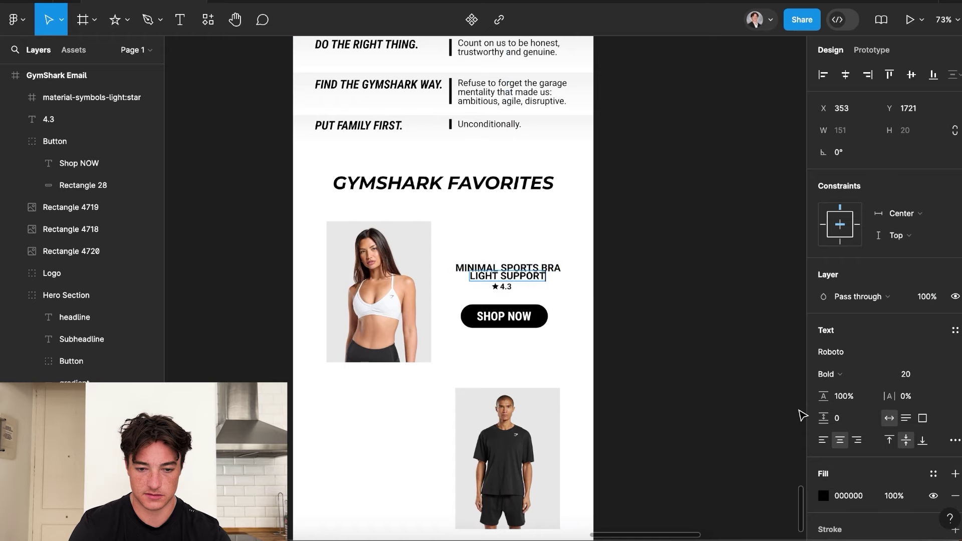
scroll(891, 441, down, 1)
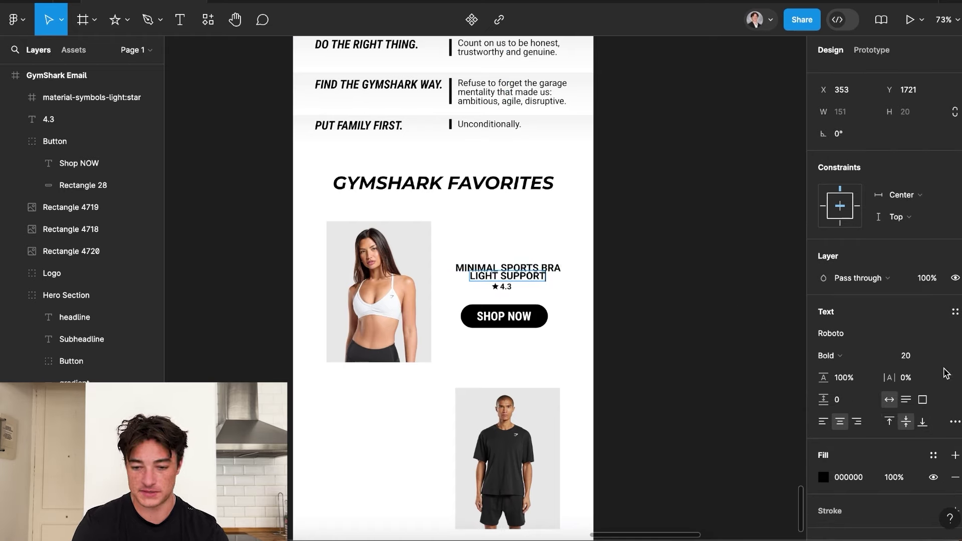
scroll(897, 424, down, 1)
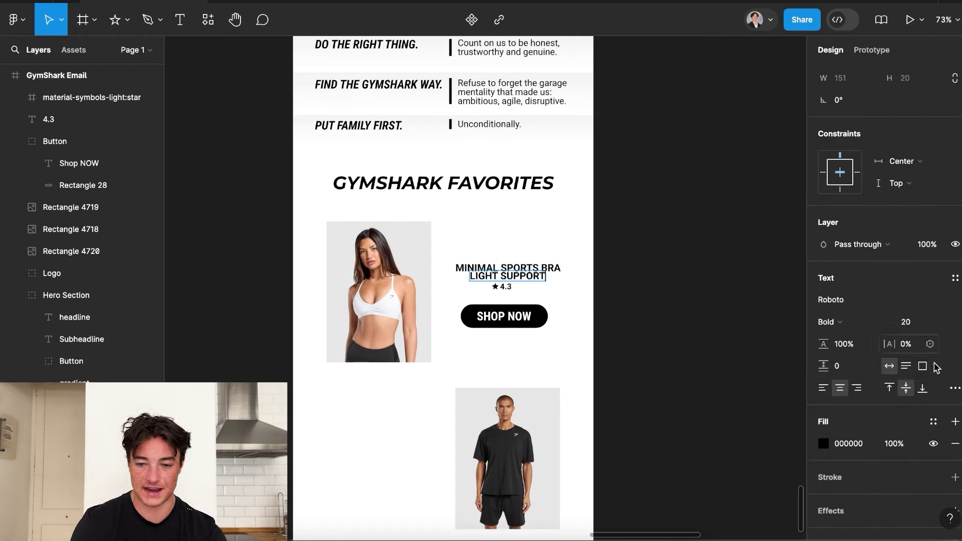
click(955, 388)
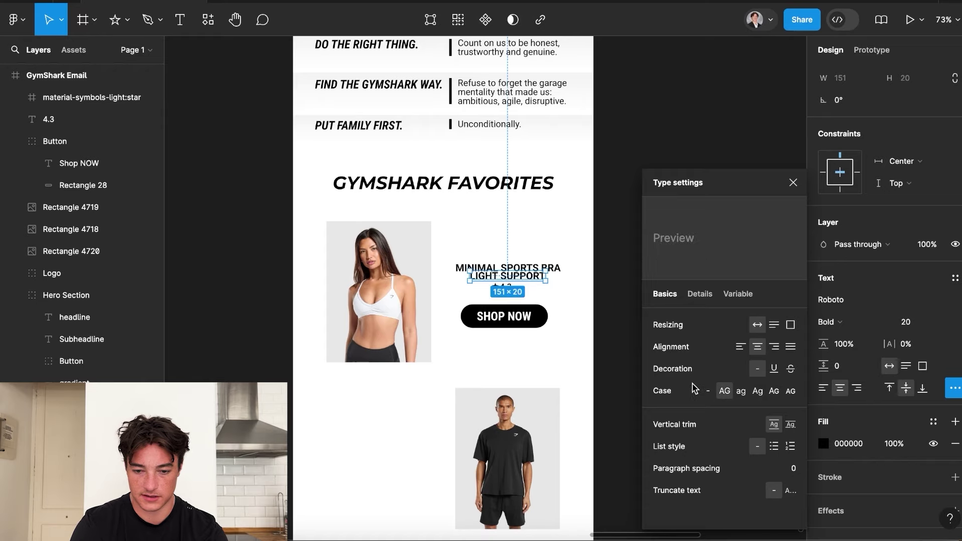
click(708, 390)
Move the star and 4.3 rating lower to make room for the subtitle.
scroll(465, 263, up, 3)
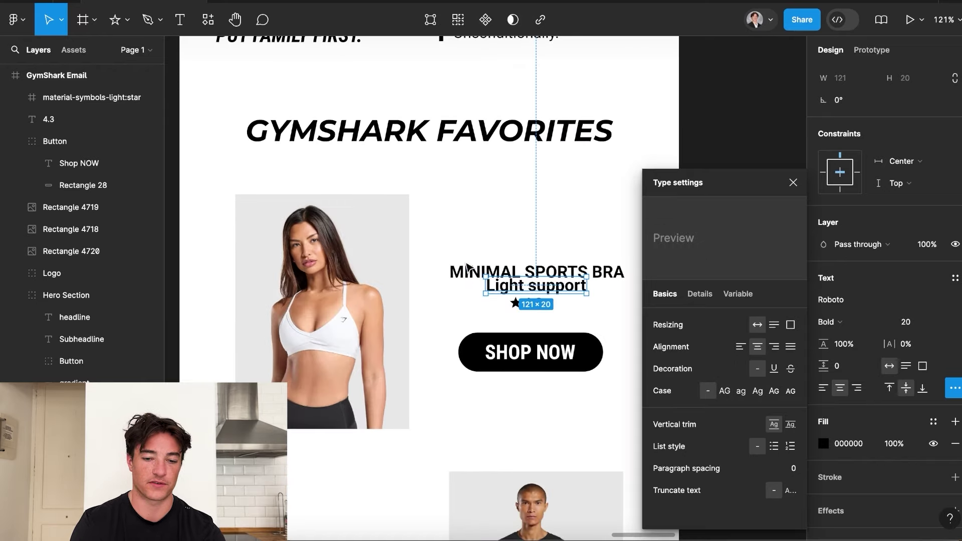
click(531, 304)
shift+click(514, 302)
drag(533, 306, 537, 317)
Make the Light Support subtitle size 16 in Light weight.
click(540, 289)
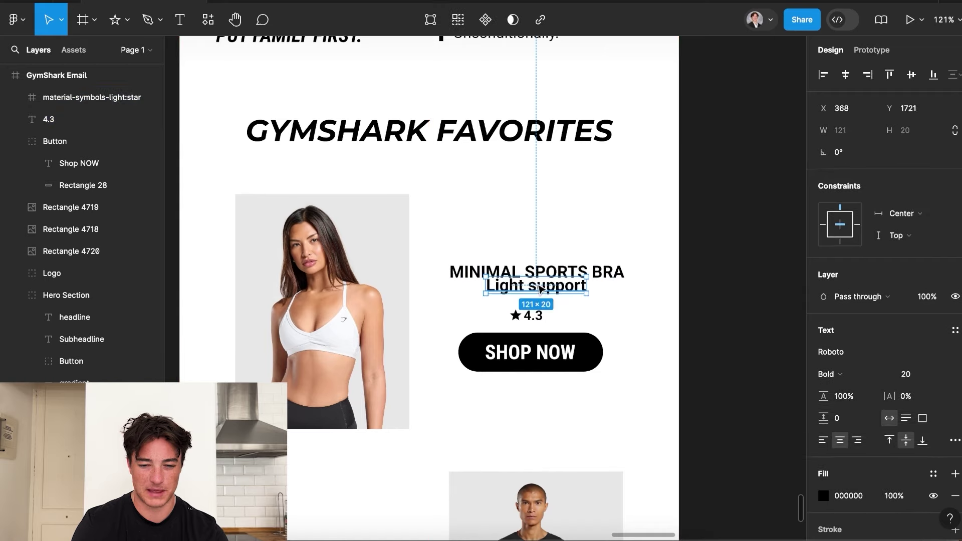
click(908, 377)
text(16)
key(Return)
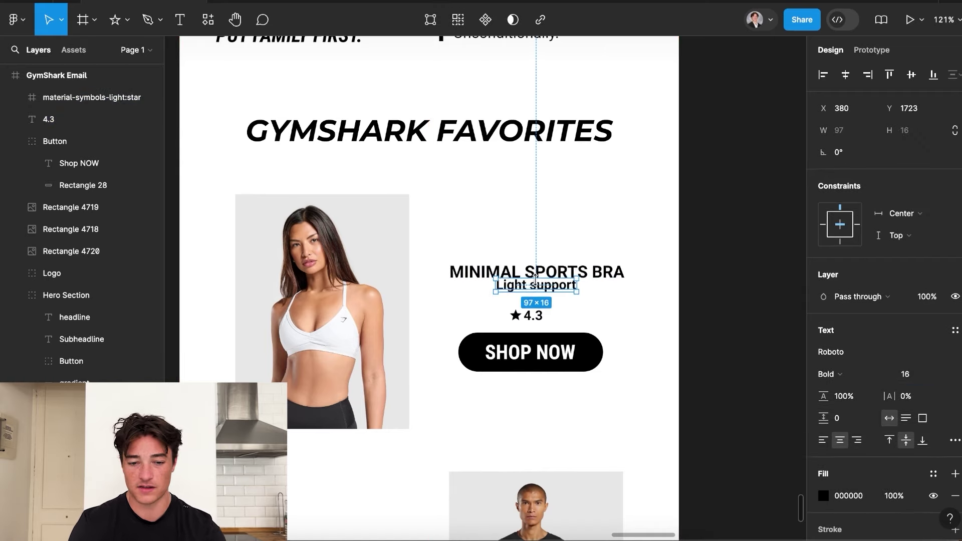
scroll(665, 367, down, 2)
click(872, 372)
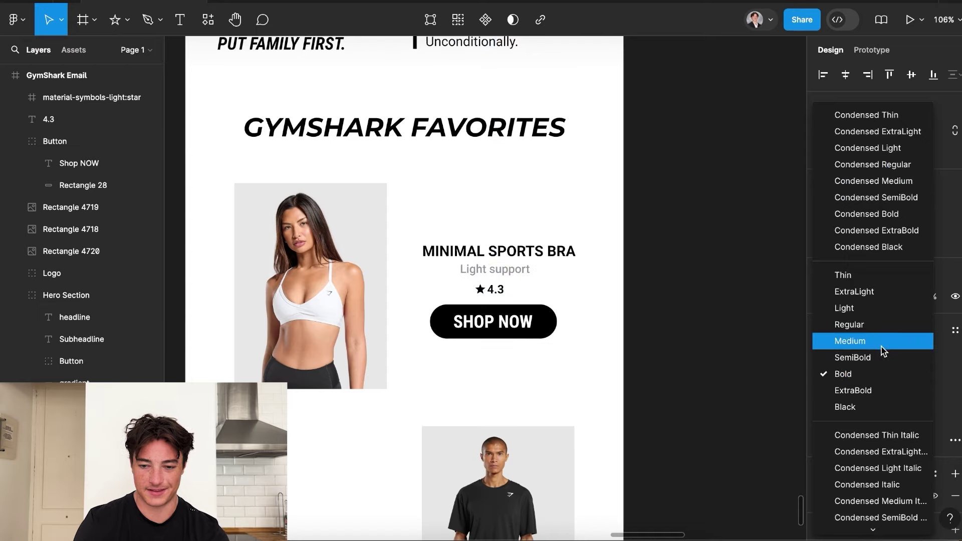
click(872, 308)
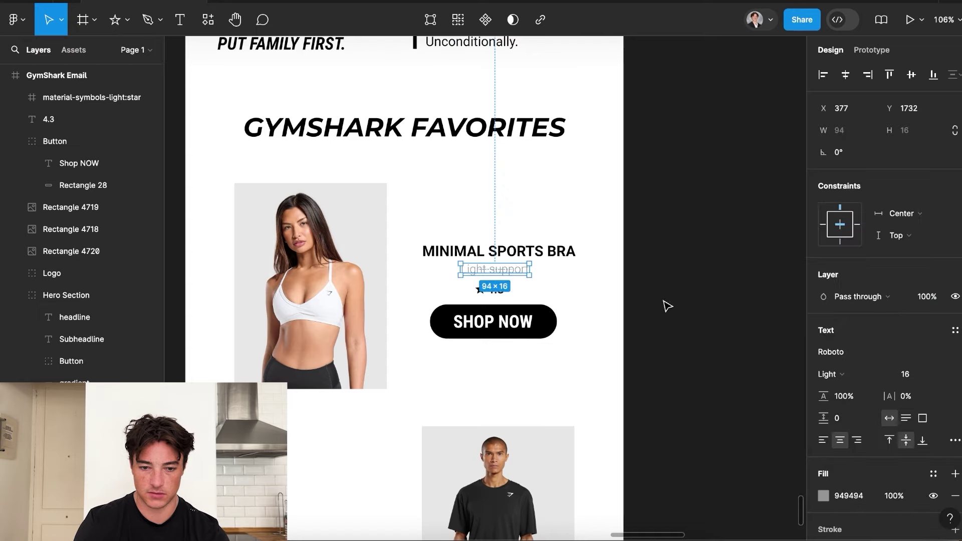
click(667, 306)
Check the MINIMAL SPORTS BRA title stays centred and review the email content group.
click(533, 256)
drag(522, 253, 506, 286)
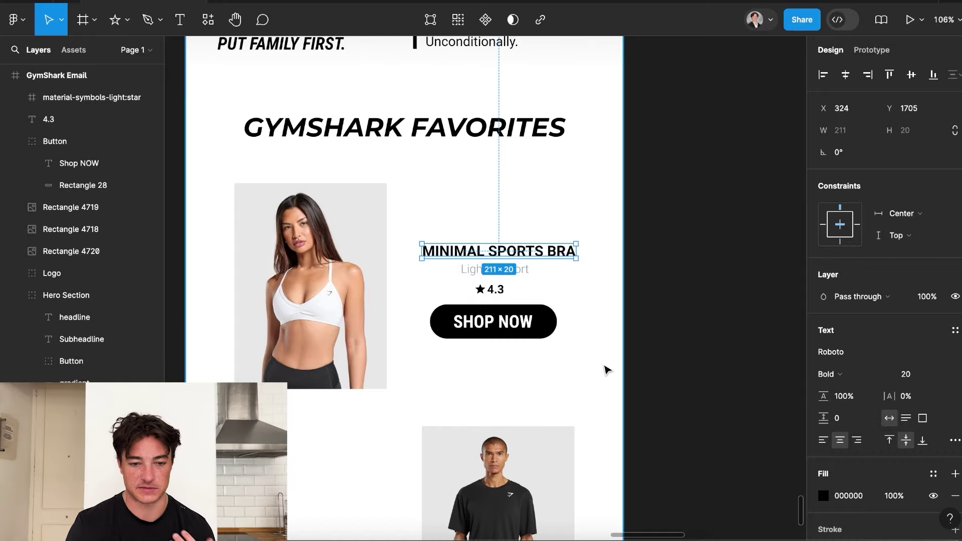
scroll(605, 369, down, 3)
click(605, 369)
scroll(545, 184, up, 5)
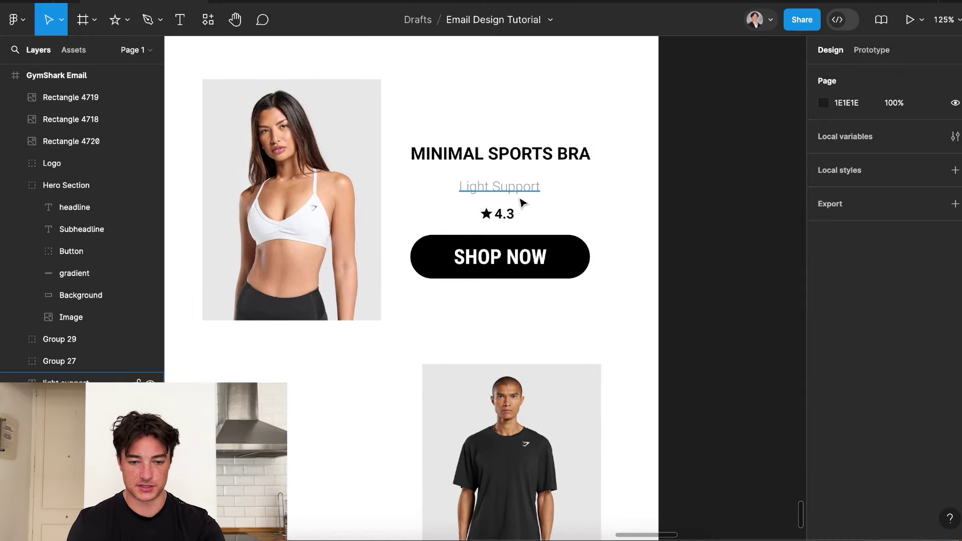
scroll(521, 202, down, 3)
scroll(531, 240, up, 2)
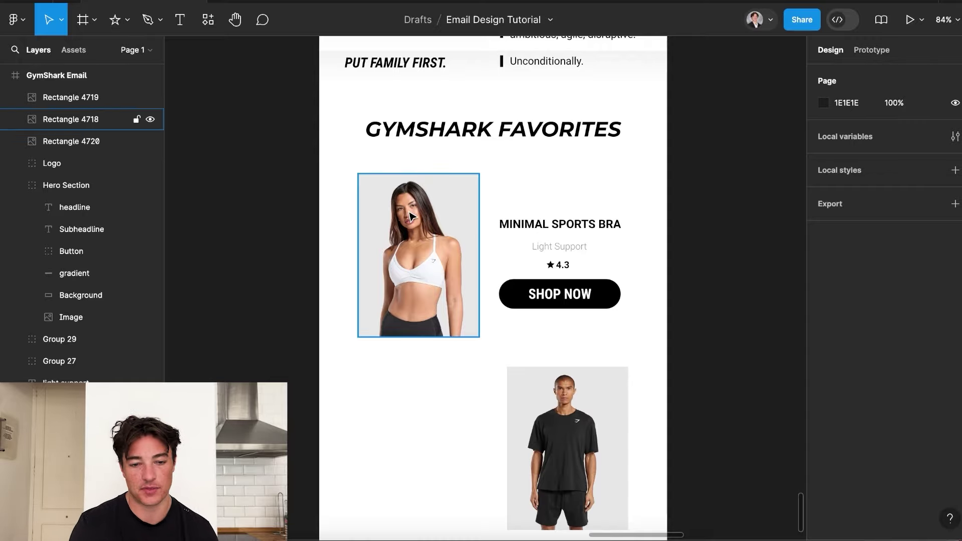
scroll(409, 217, down, 3)
scroll(409, 216, up, 3)
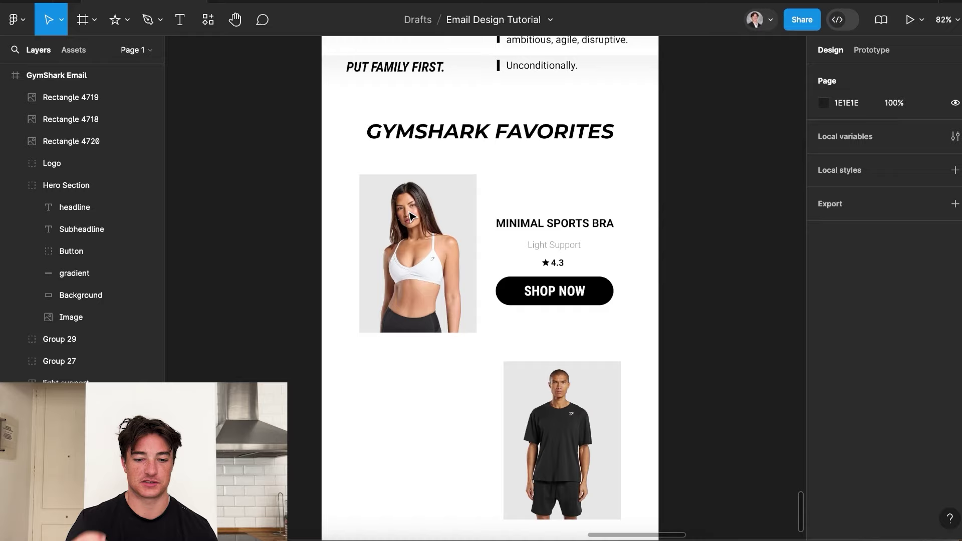
scroll(410, 217, down, 3)
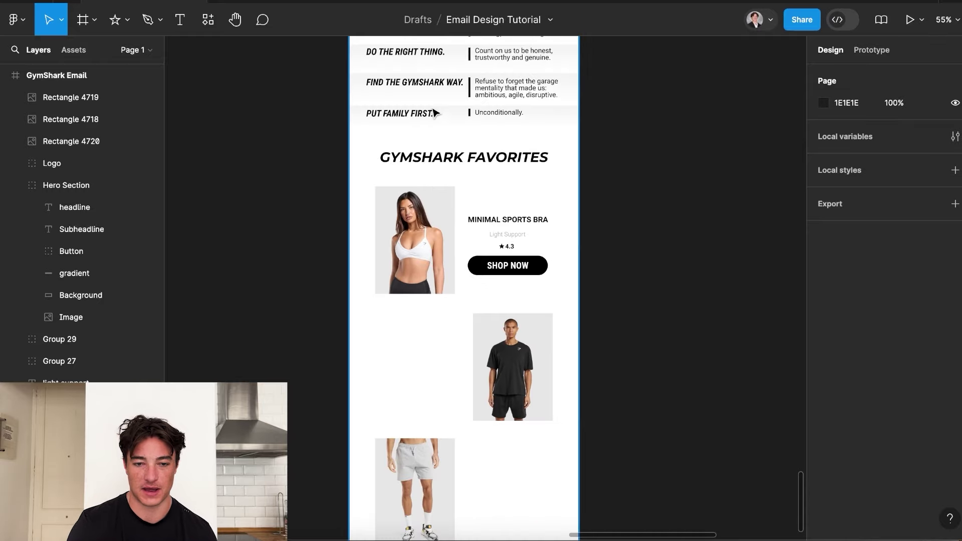
click(465, 91)
scroll(465, 90, up, 5)
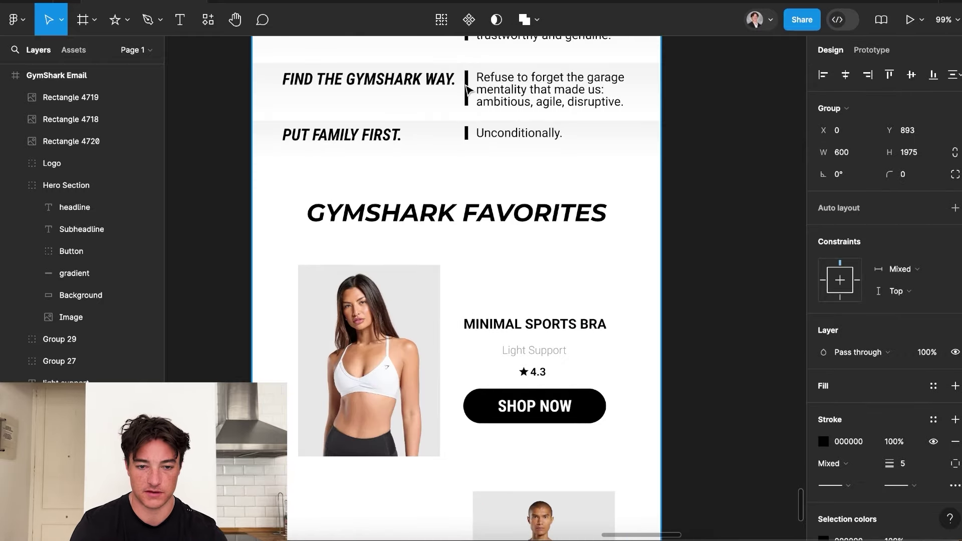
Copy the divider line to the photo's left edge and stretch it to the image bottom.
click(466, 90)
double_click(466, 90)
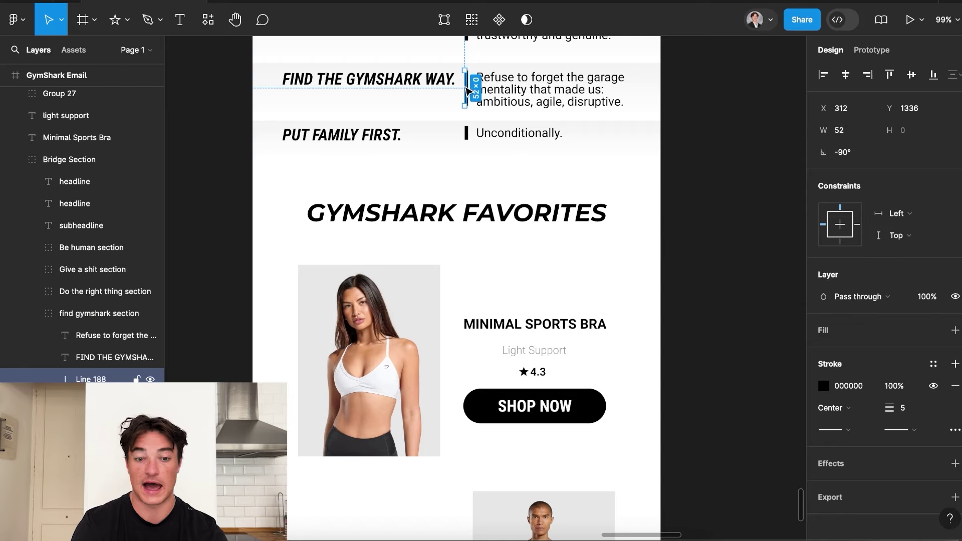
drag(466, 90, 443, 325)
drag(461, 258, 297, 284)
scroll(295, 281, up, 5)
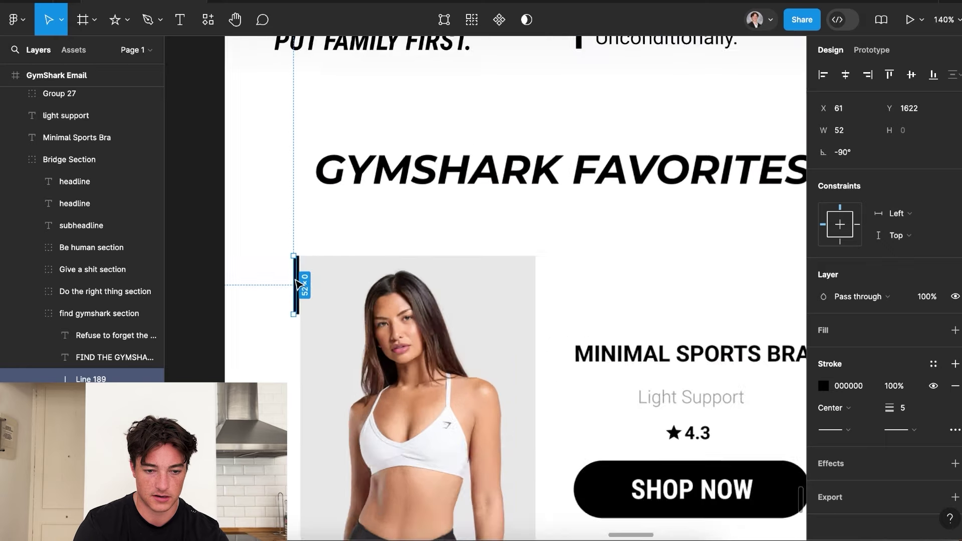
drag(293, 333, 297, 521)
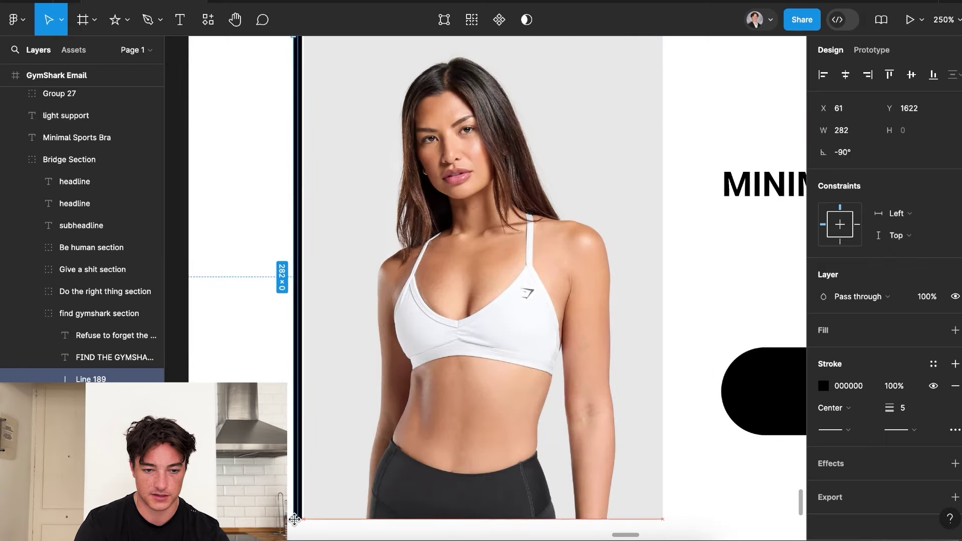
key(Escape)
scroll(421, 260, down, 2)
scroll(384, 259, up, 3)
Drag Line 189 in the Layers panel out of find gymshark section to below light support.
click(404, 252)
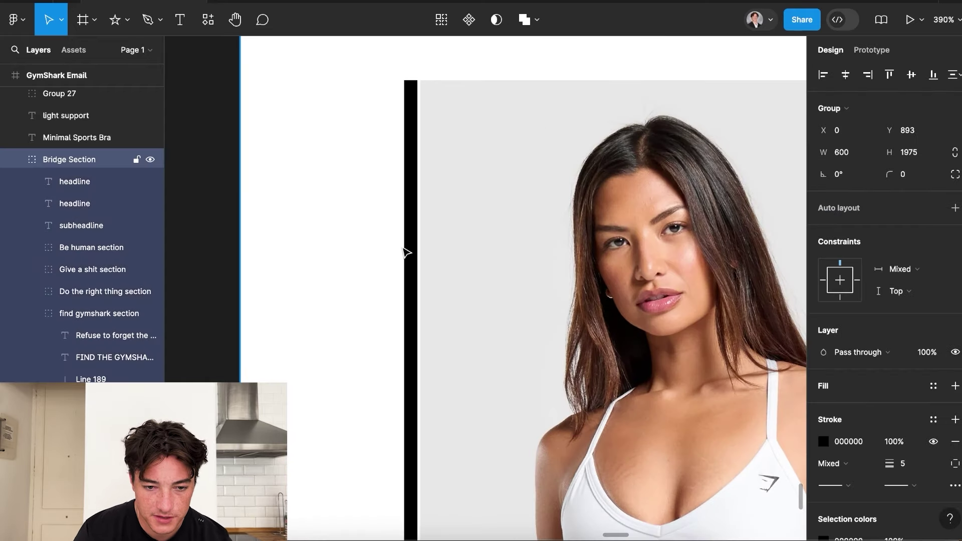
click(418, 250)
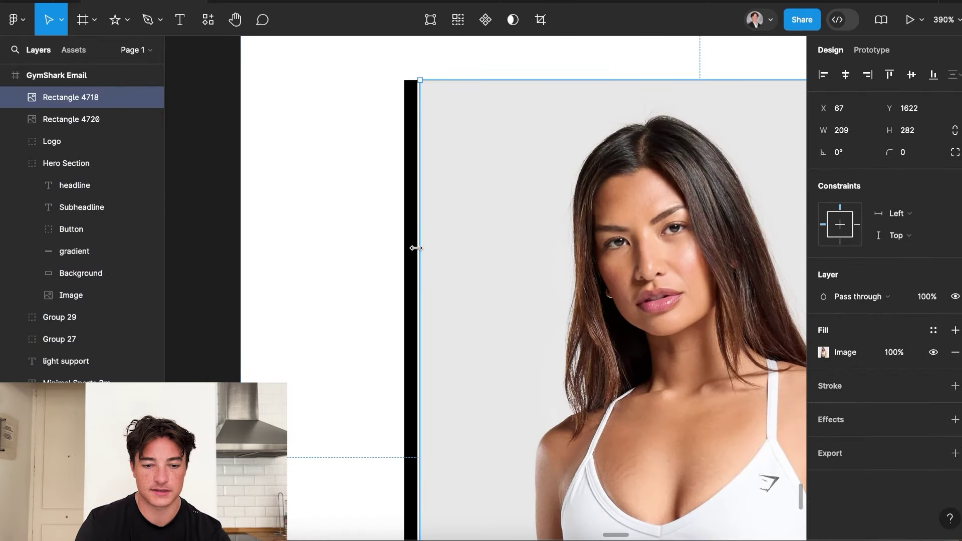
click(406, 257)
double_click(409, 259)
drag(75, 379, 91, 164)
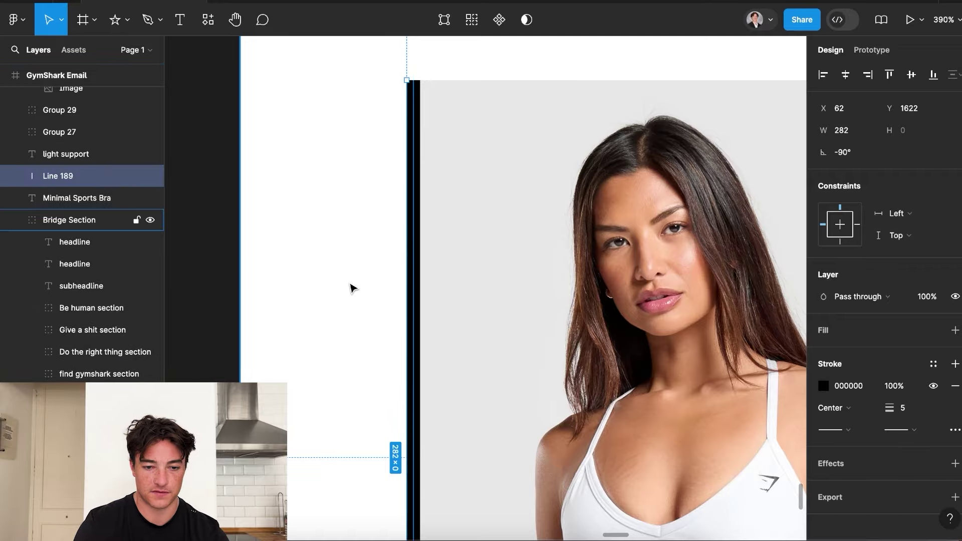
scroll(356, 281, down, 10)
click(795, 298)
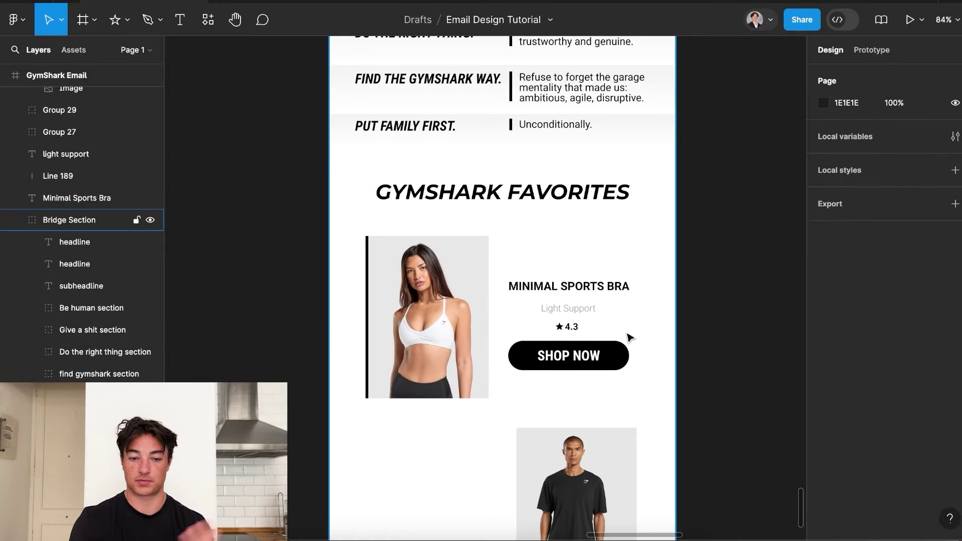
scroll(629, 337, down, 5)
scroll(627, 339, up, 4)
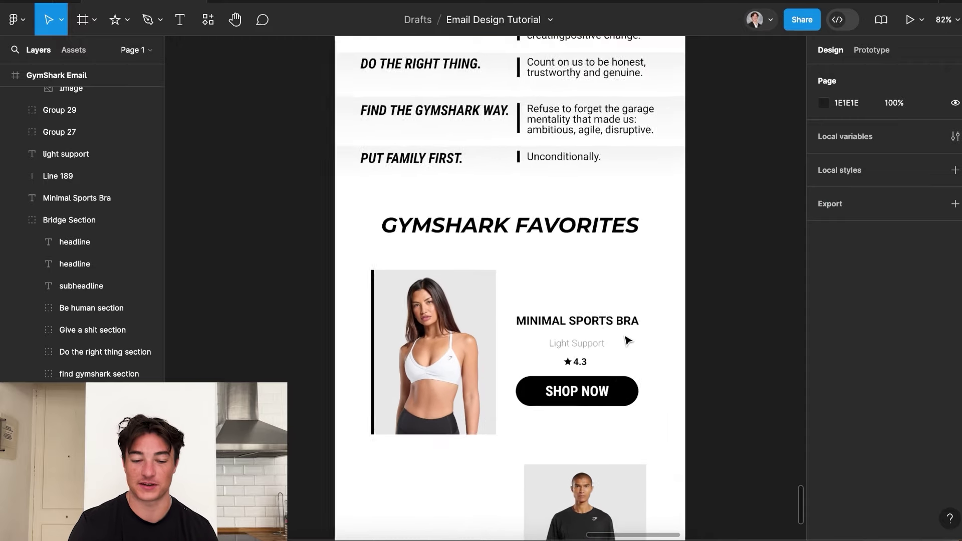
scroll(631, 341, up, 1)
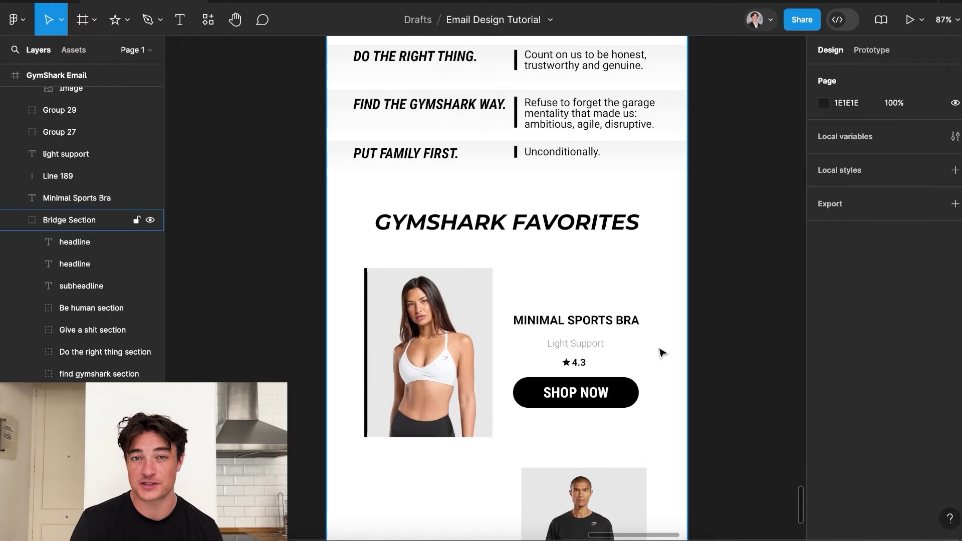
scroll(662, 353, down, 2)
scroll(601, 320, down, 6)
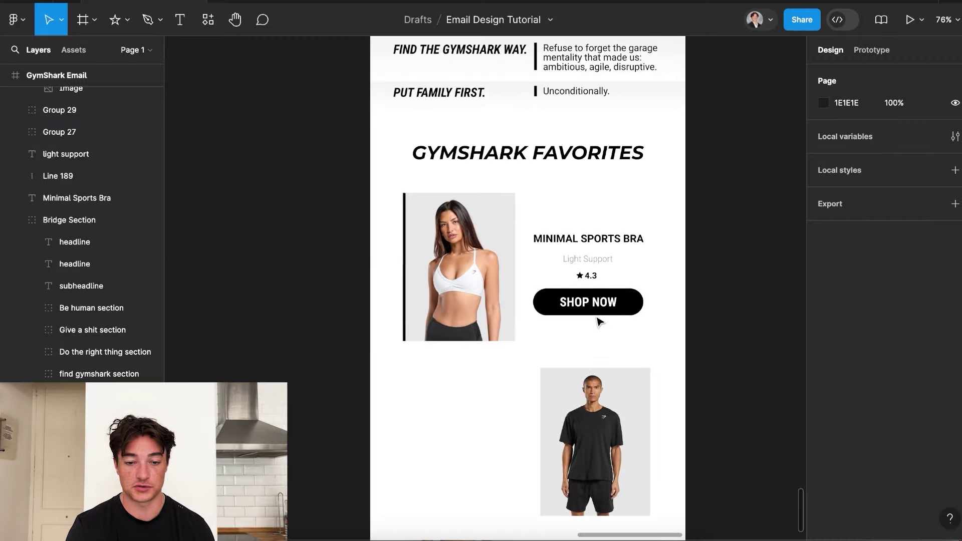
scroll(588, 311, down, 2)
scroll(589, 311, right, 1)
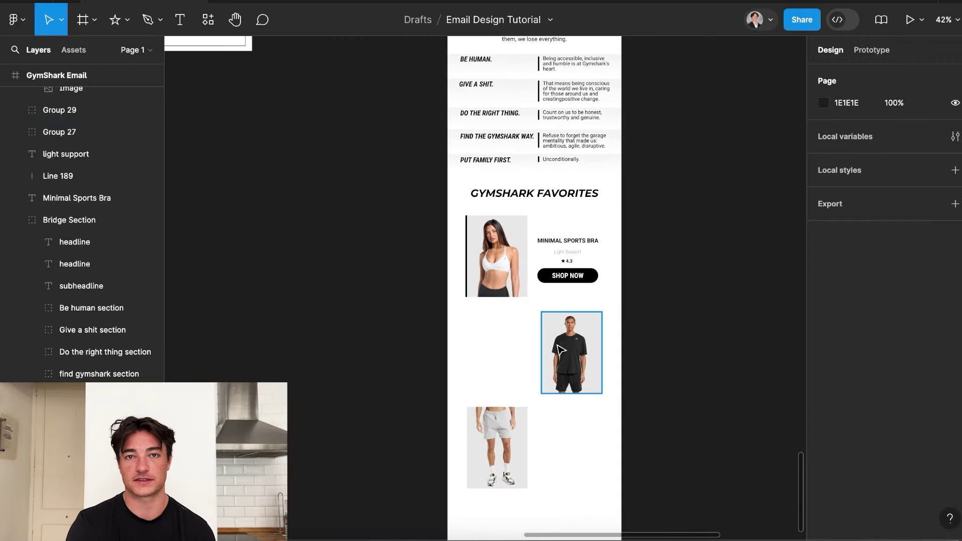
scroll(560, 349, down, 3)
scroll(551, 368, up, 2)
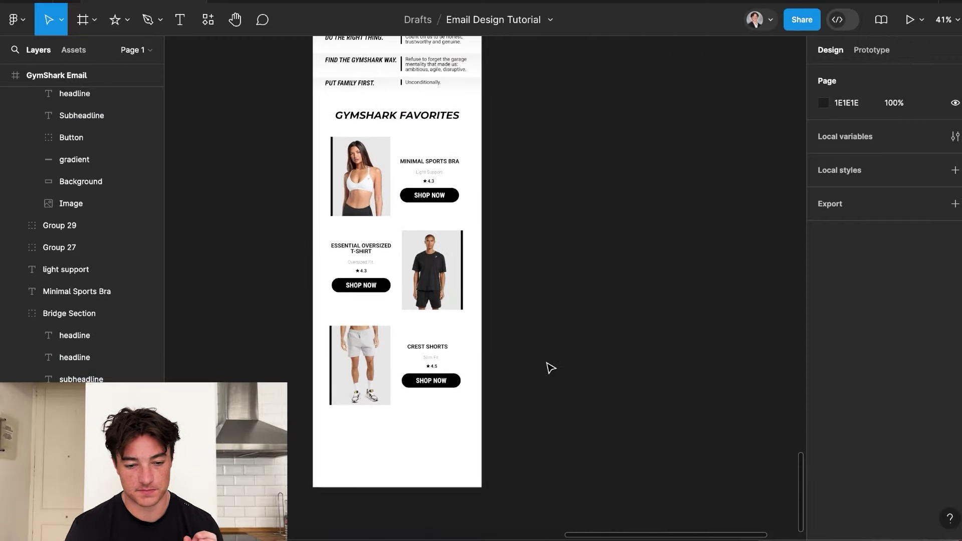
scroll(551, 368, up, 1)
scroll(488, 280, down, 2)
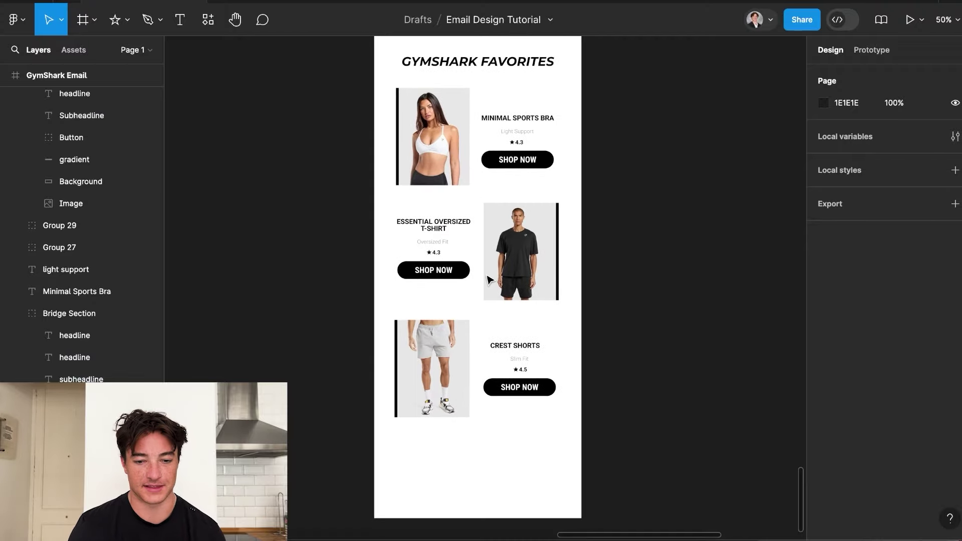
scroll(488, 279, down, 4)
scroll(488, 280, up, 3)
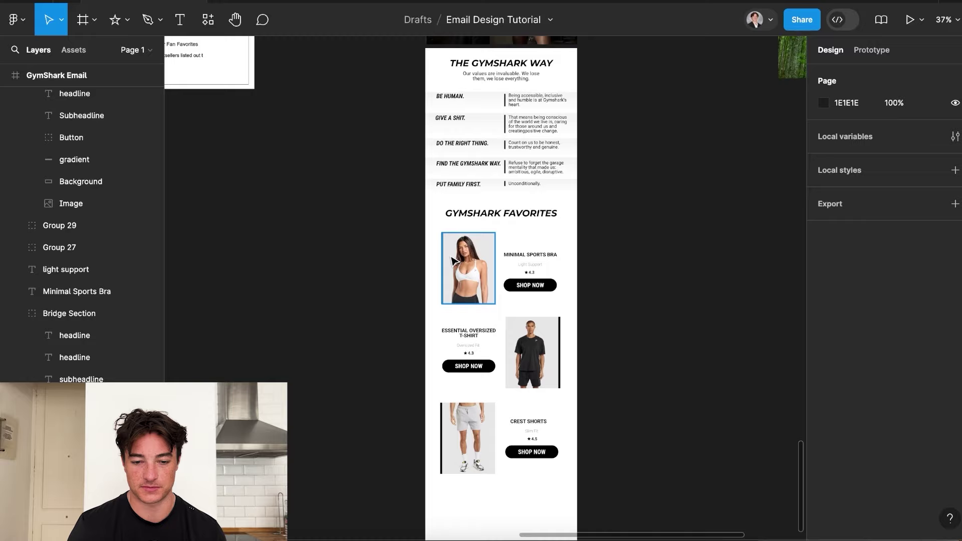
scroll(559, 349, down, 3)
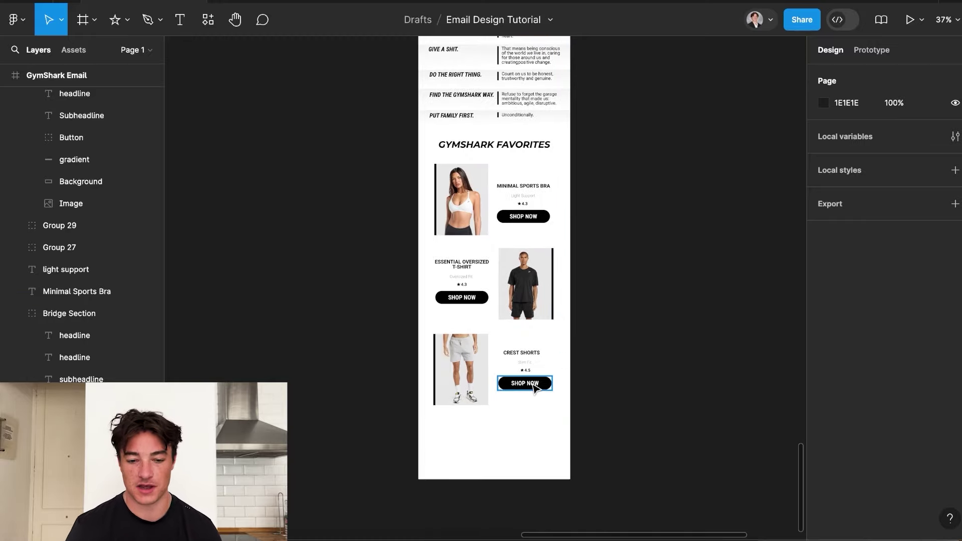
scroll(535, 388, up, 3)
Nudge the Crest Shorts Slim Fit label and ★4.5 rating together a few pixels up-left.
scroll(535, 383, up, 5)
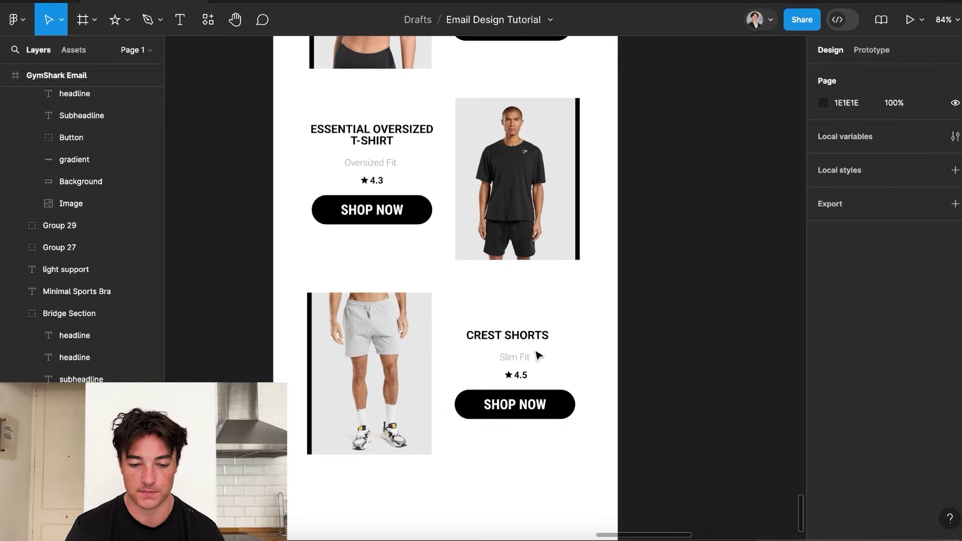
click(523, 338)
click(522, 376)
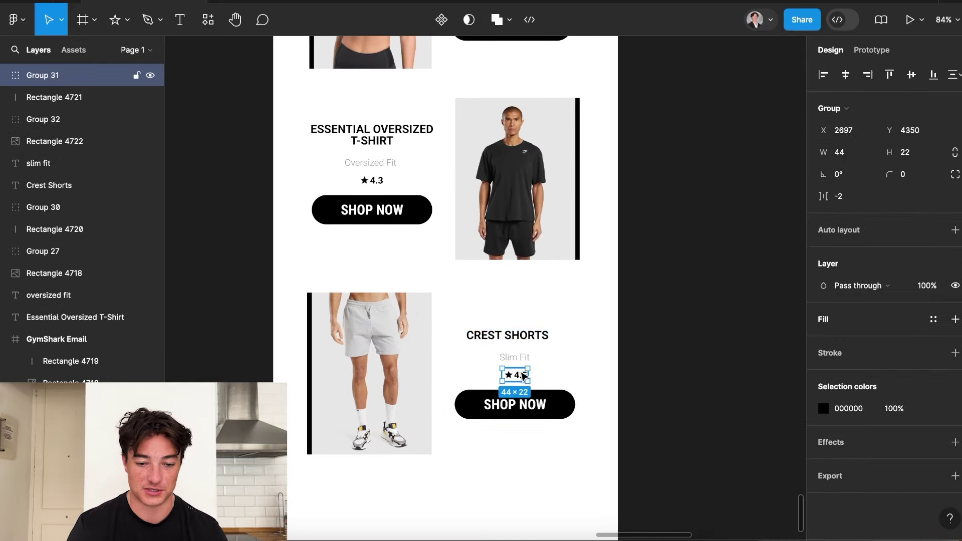
shift+click(513, 357)
drag(517, 372, 513, 369)
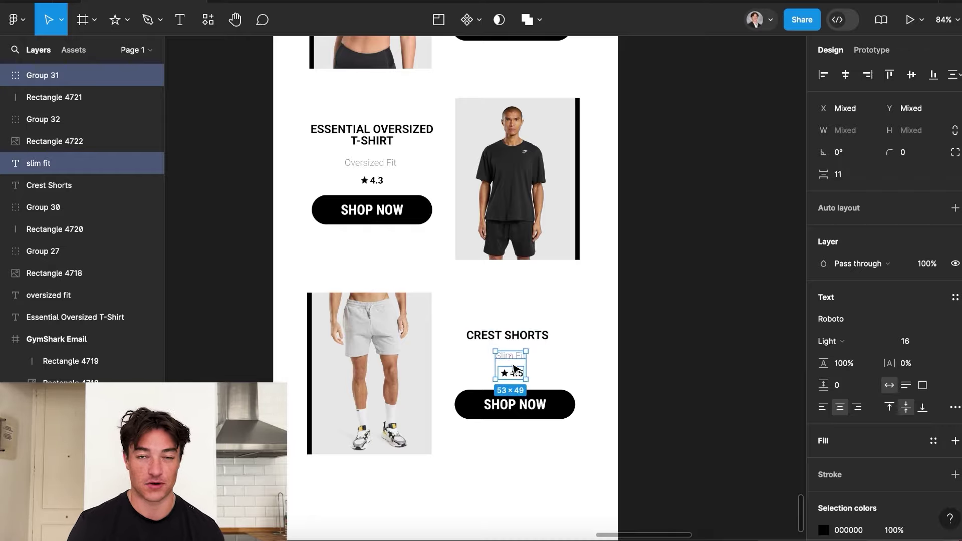
click(773, 386)
scroll(773, 386, down, 6)
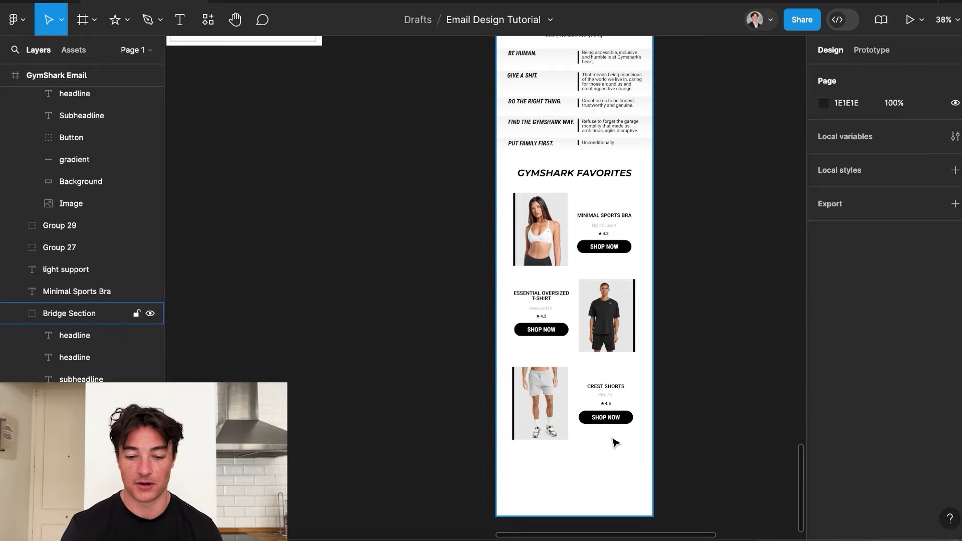
ctrl+scroll(612, 441, up, 5)
scroll(581, 465, down, 2)
scroll(581, 465, down, 1)
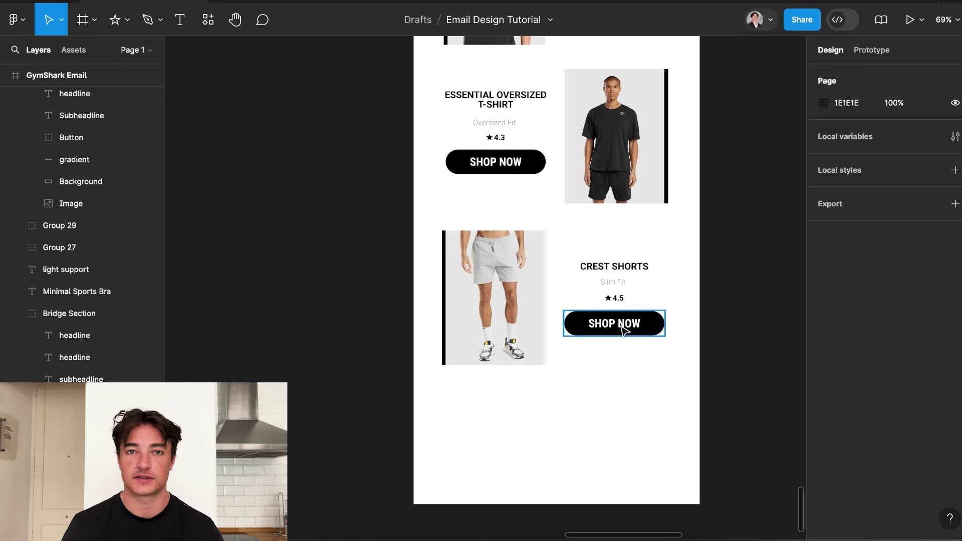
Copy the Crest Shorts SHOP NOW button below the rows, relabel it SHOP BESTSELLERS, and centre it.
click(618, 326)
click(618, 323)
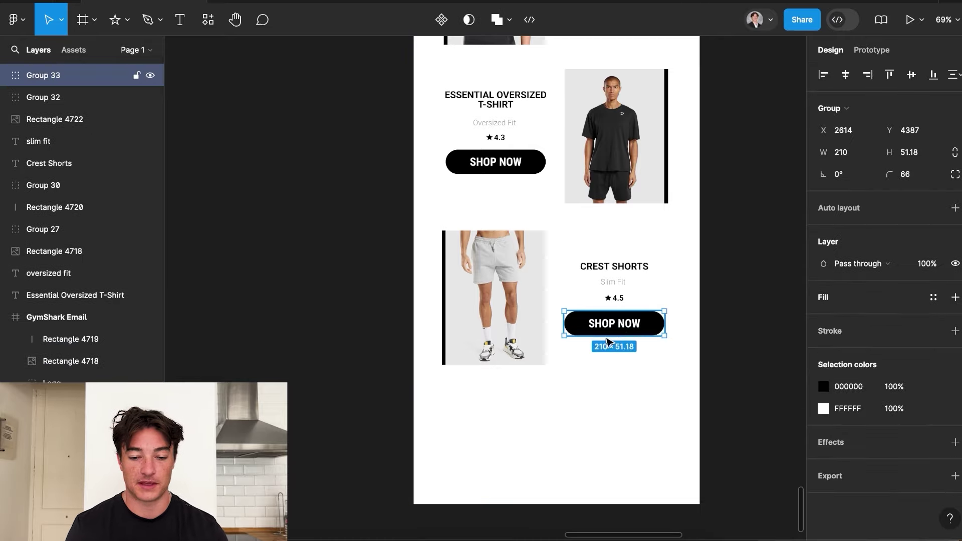
drag(607, 340, 569, 421)
double_click(566, 418)
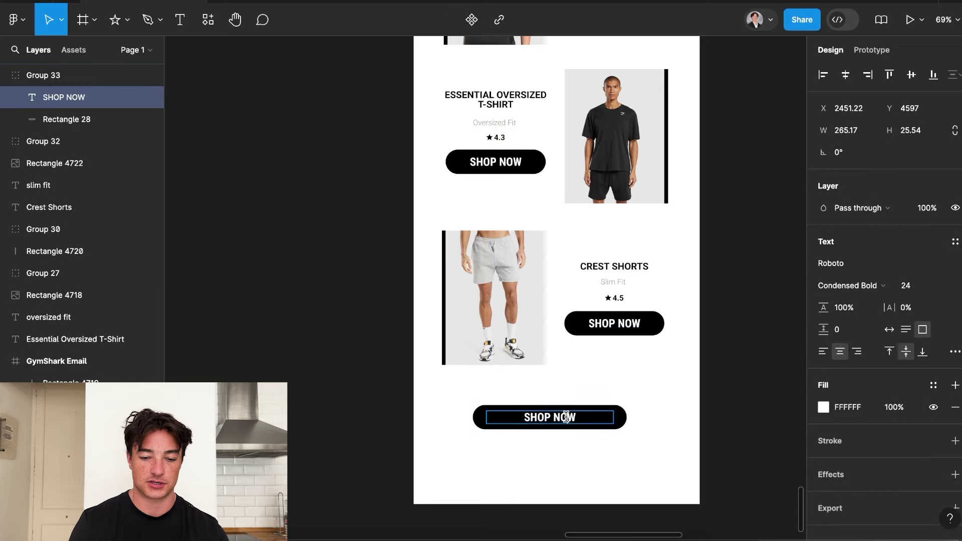
text(BESTSEL)
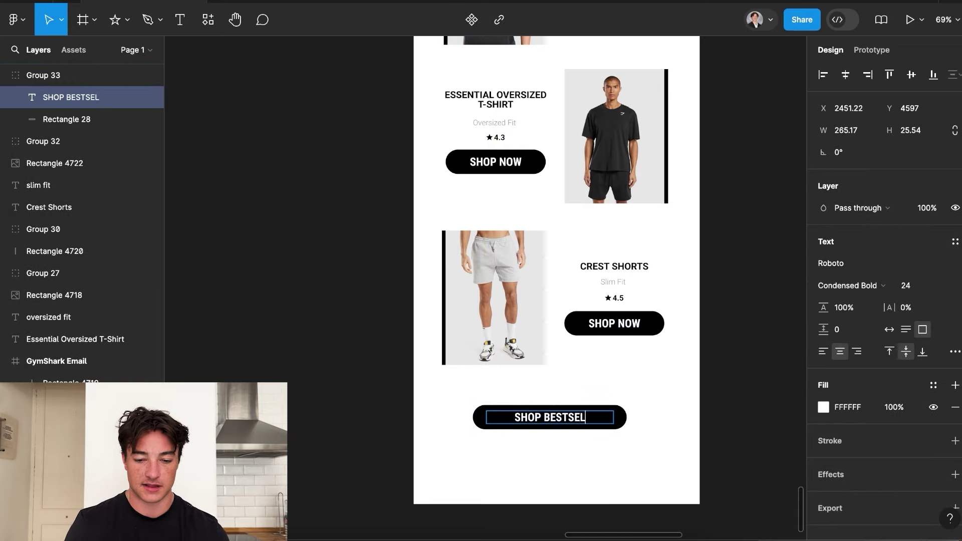
text(LERS)
key(Escape)
drag(580, 421, 581, 418)
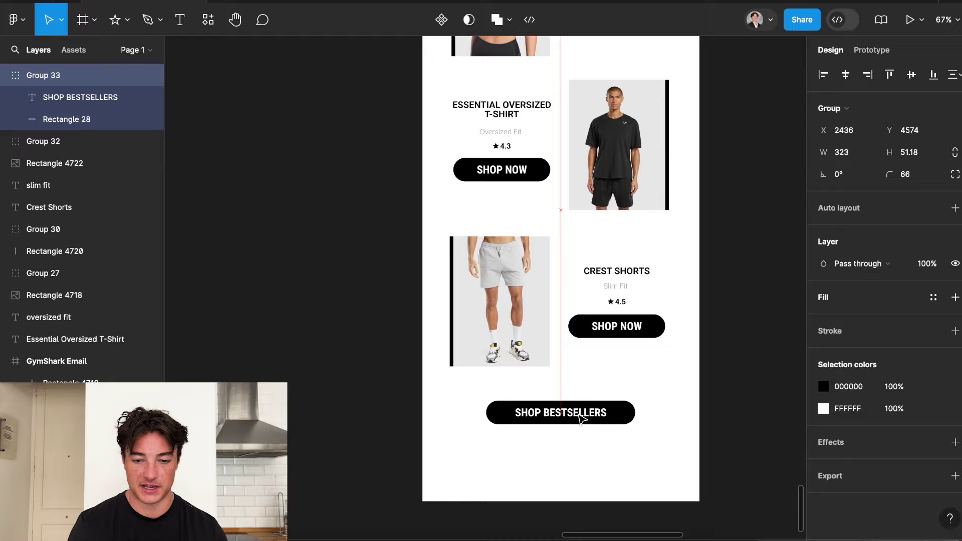
scroll(580, 418, down, 5)
click(678, 427)
click(576, 411)
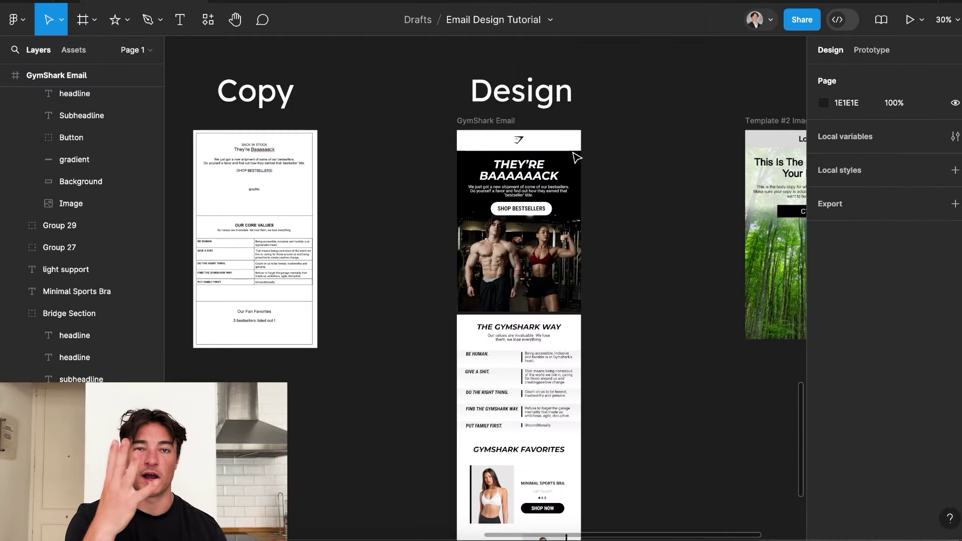
Review the whole email, then drag the SHOP BESTSELLERS button up a few pixels.
scroll(576, 158, down, 5)
scroll(576, 158, up, 2)
scroll(576, 158, up, 3)
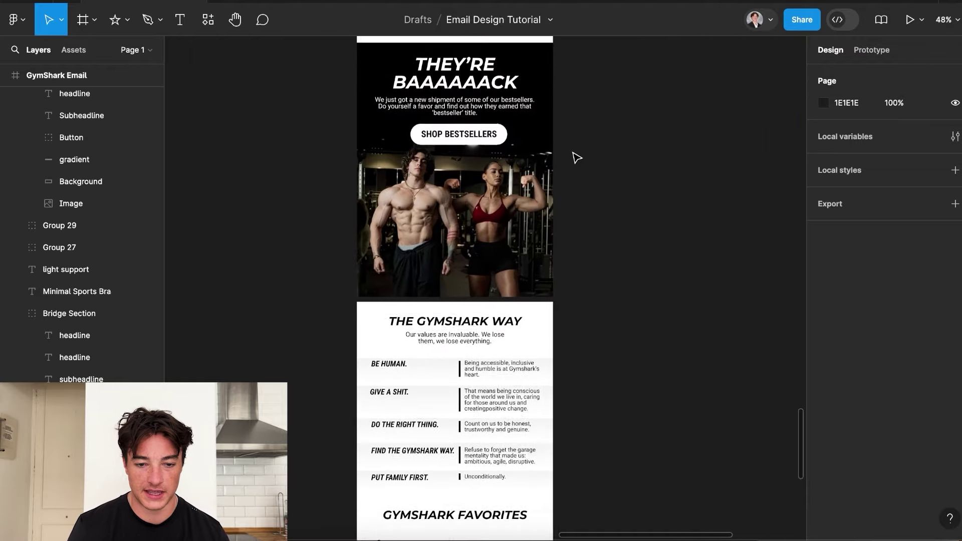
scroll(576, 158, up, 3)
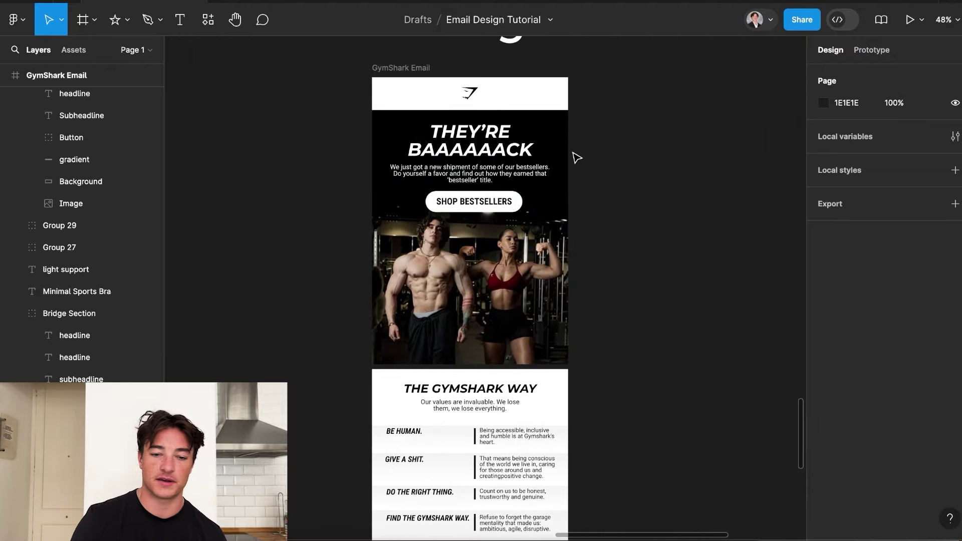
scroll(576, 158, down, 6)
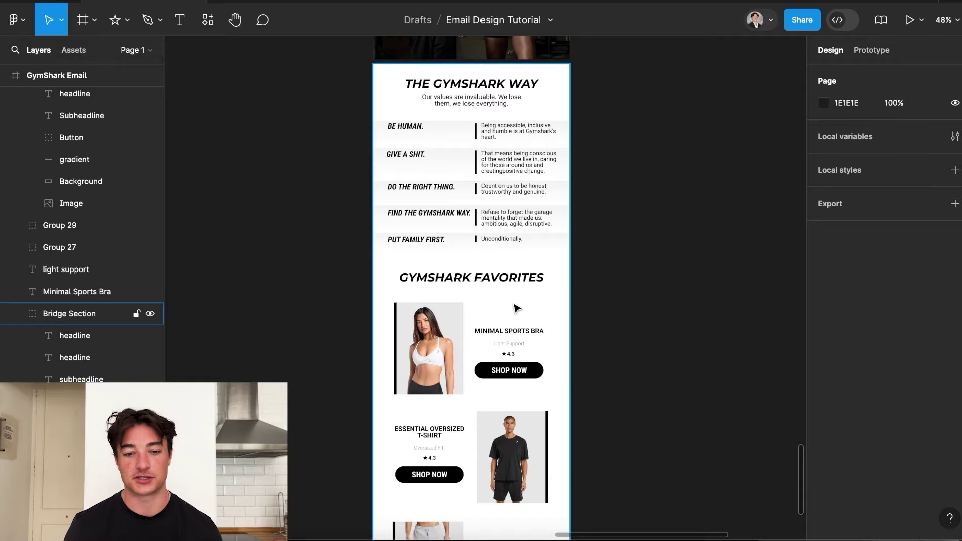
scroll(515, 307, down, 5)
scroll(508, 286, right, 1)
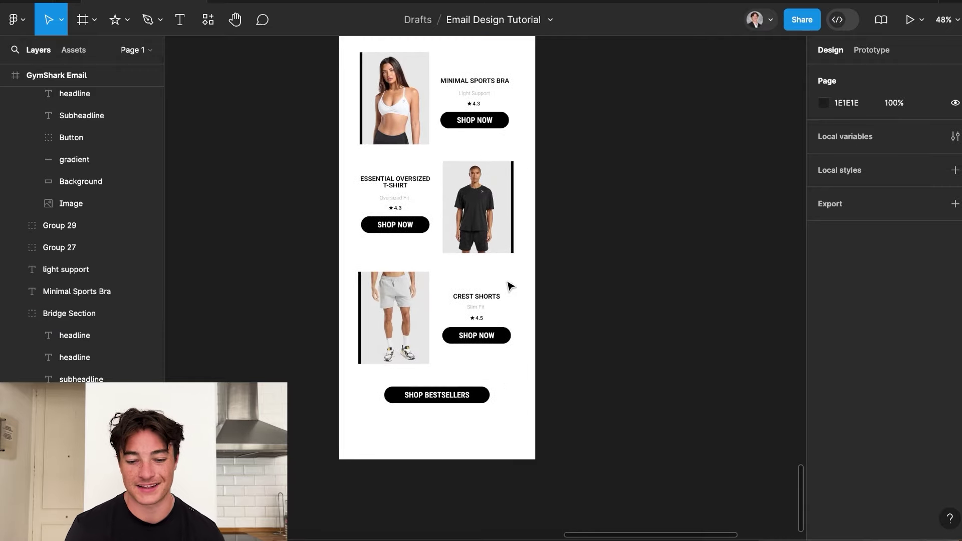
click(461, 395)
drag(462, 396, 441, 391)
ctrl+scroll(451, 396, up, 3)
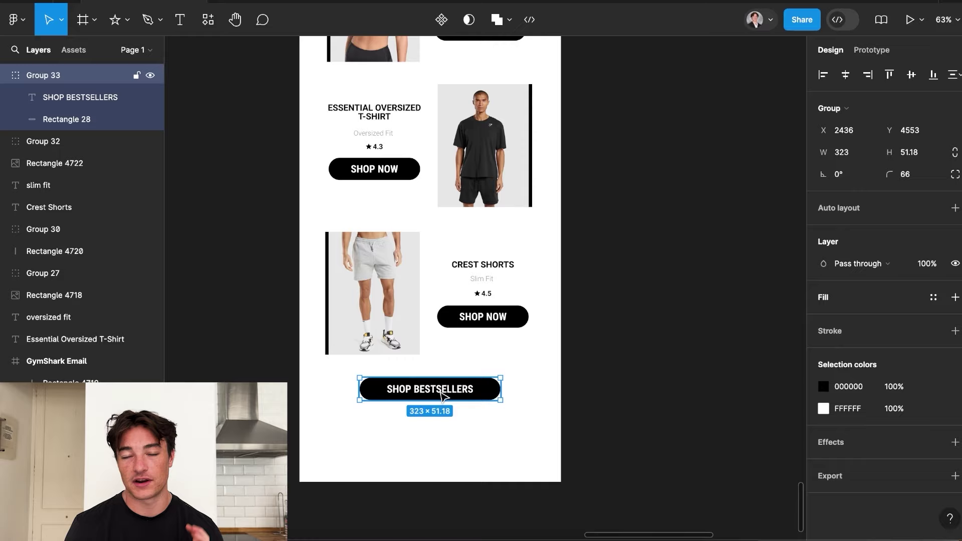
scroll(440, 397, down, 5)
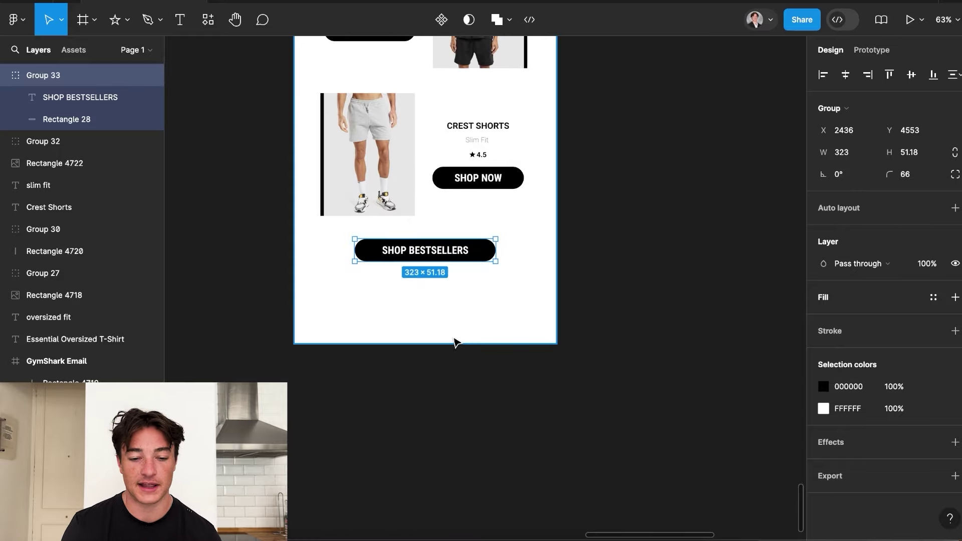
Extend the email's white background rectangle further down below Shop Bestsellers.
click(456, 339)
scroll(455, 339, down, 5)
double_click(455, 323)
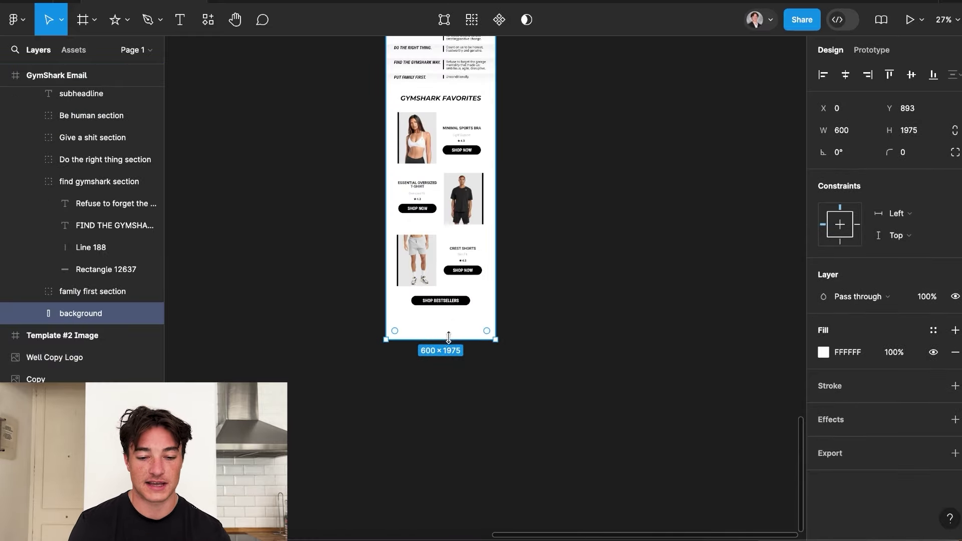
drag(446, 339, 446, 429)
key(Escape)
scroll(422, 332, up, 3)
scroll(475, 313, up, 2)
scroll(483, 335, down, 2)
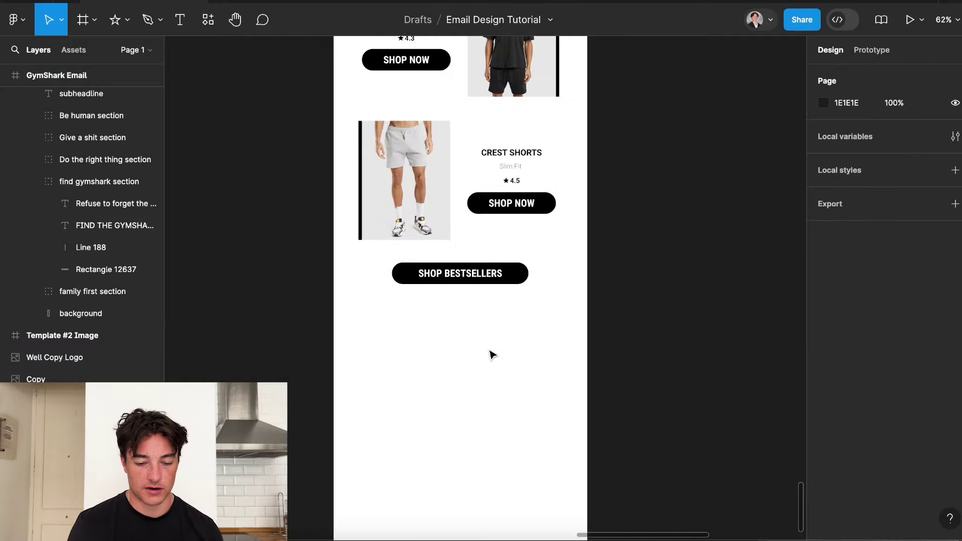
scroll(489, 354, down, 1)
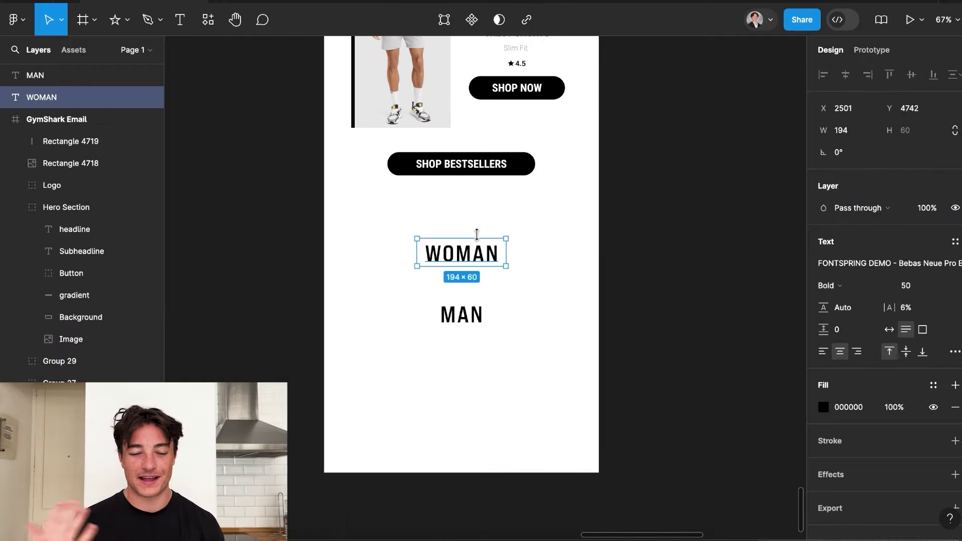
Move WOMAN about 30 px lower and align MAN centred beneath it.
drag(473, 252, 474, 268)
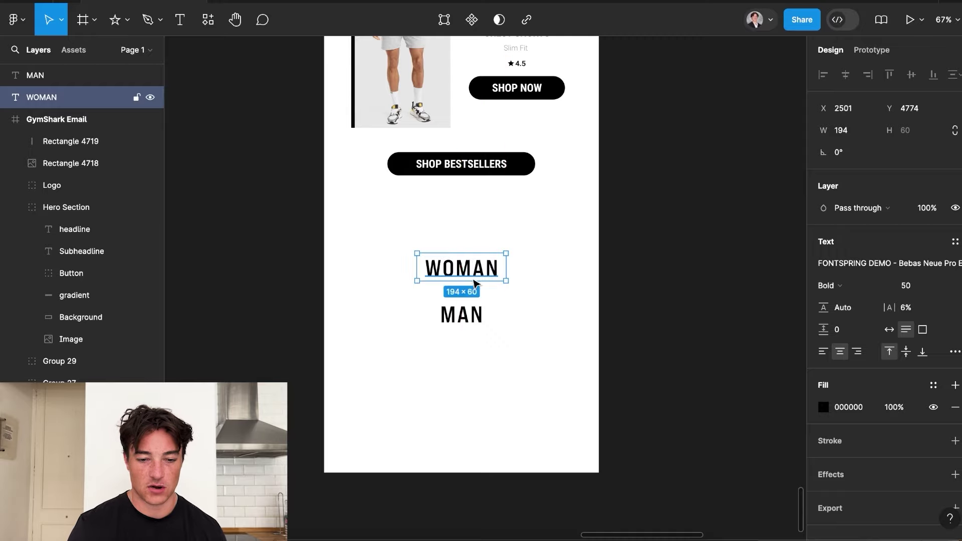
click(470, 313)
drag(470, 314, 468, 318)
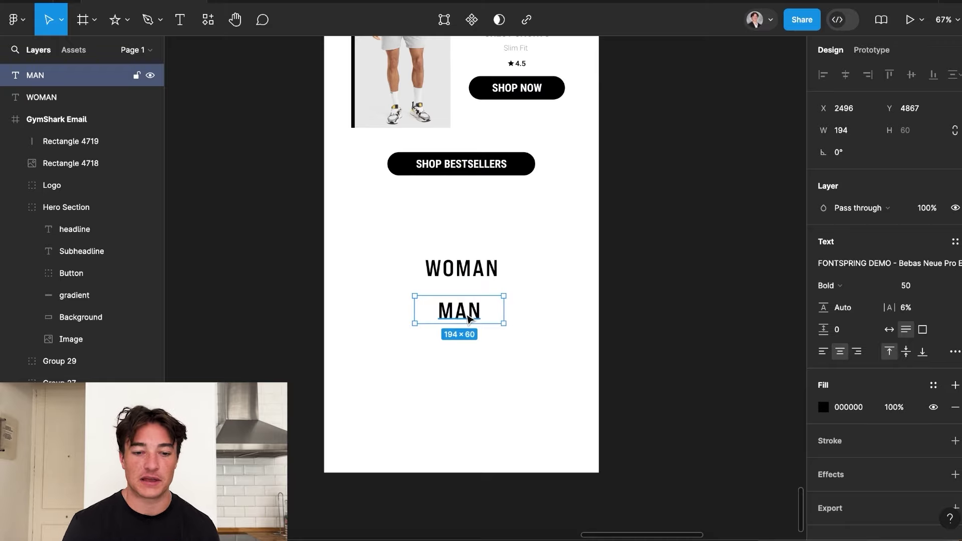
click(586, 305)
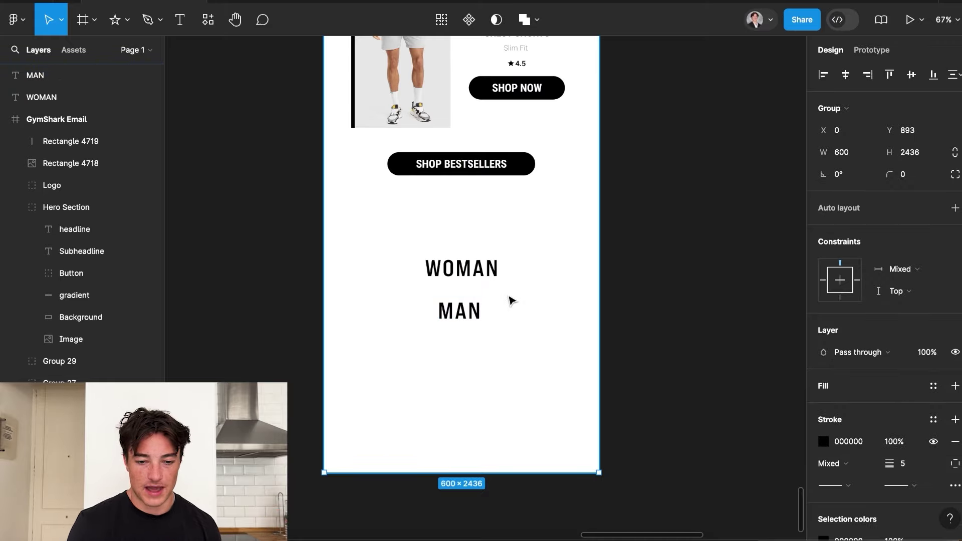
click(285, 241)
click(92, 20)
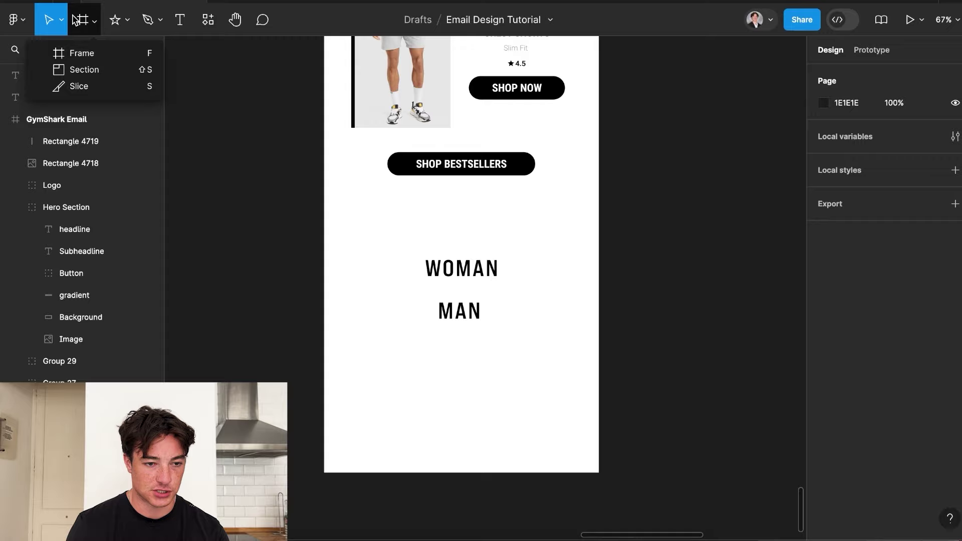
Draw a 600 px divider line above WOMAN and a copy just under it.
click(128, 20)
click(105, 71)
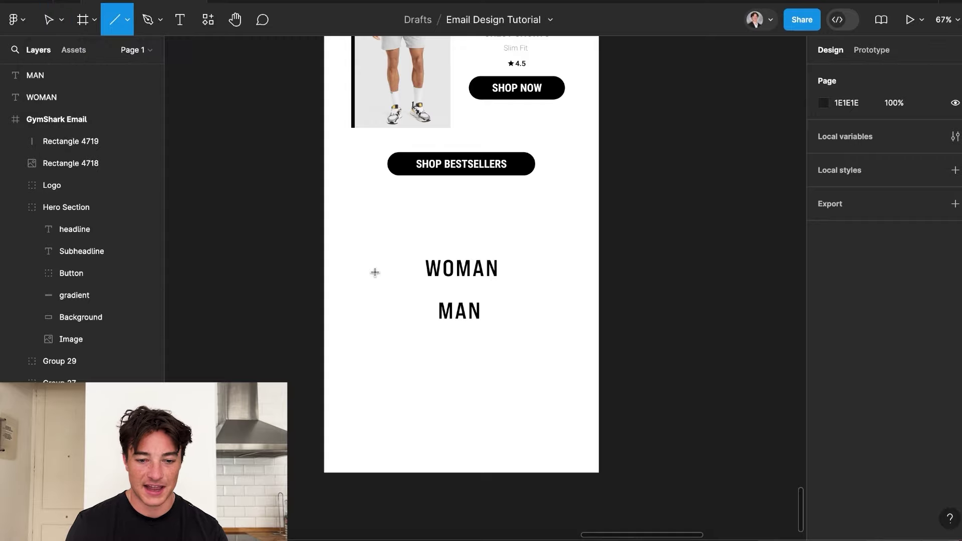
drag(322, 235, 593, 233)
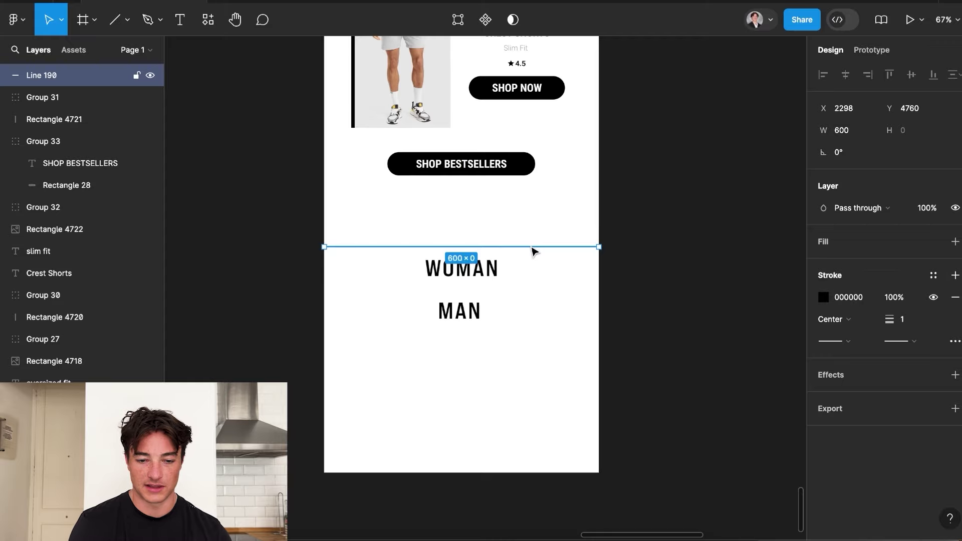
key(ctrl+d)
drag(532, 251, 532, 294)
key(ctrl+d)
Duplicate both WOMAN dividers and move the copies down to frame MAN.
key(shift+Tab)
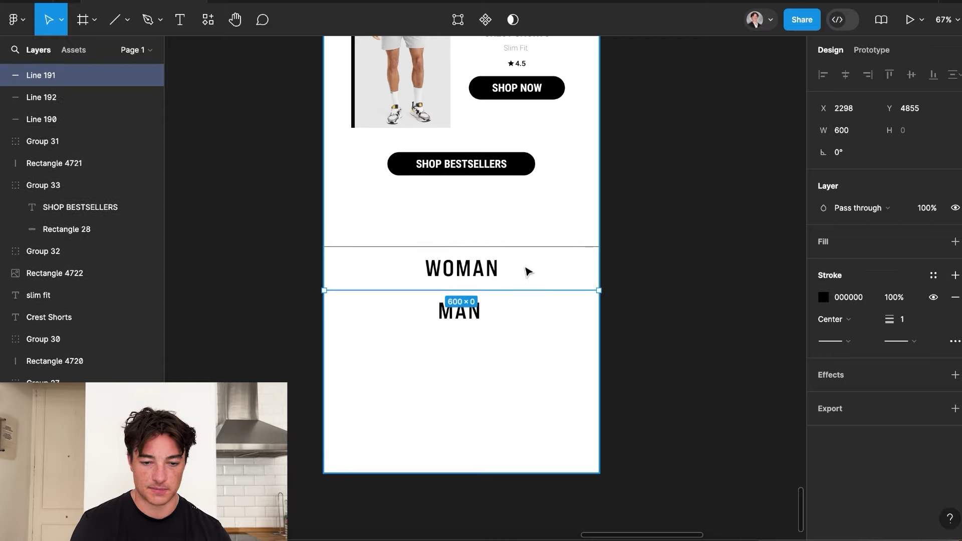
shift+click(539, 247)
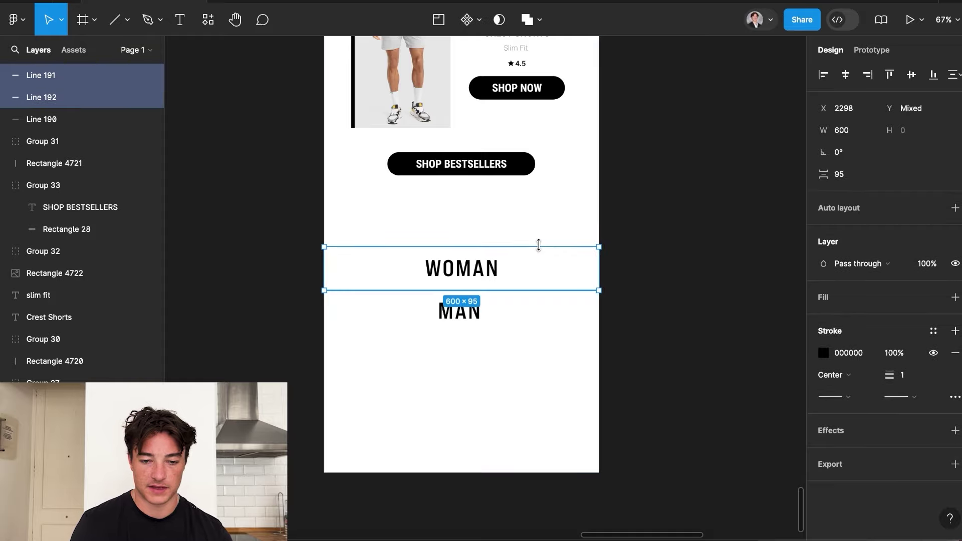
key(ctrl+d)
drag(534, 270, 534, 313)
Check the WOMAN and MAN headings' alignment and bring in the social icons row.
scroll(533, 313, up, 5)
scroll(535, 313, down, 5)
click(452, 315)
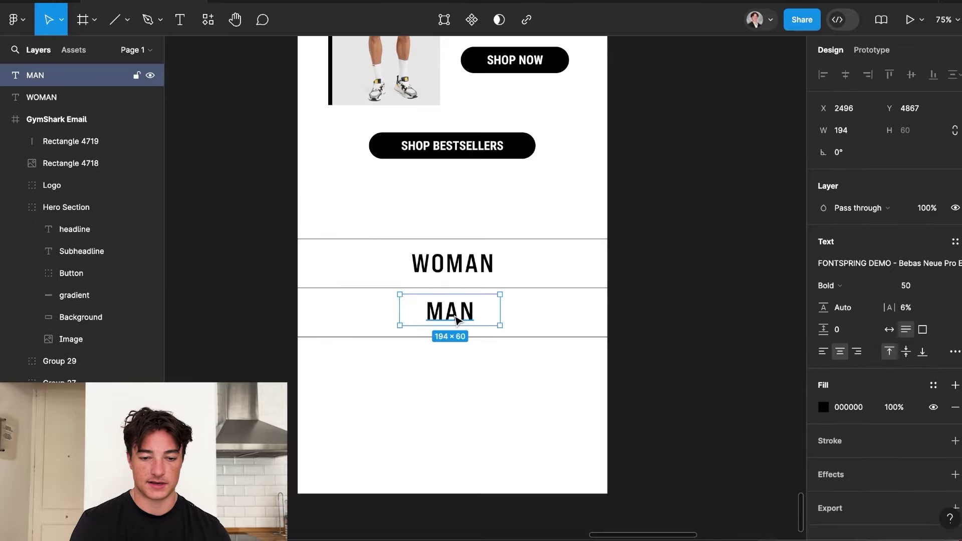
click(470, 261)
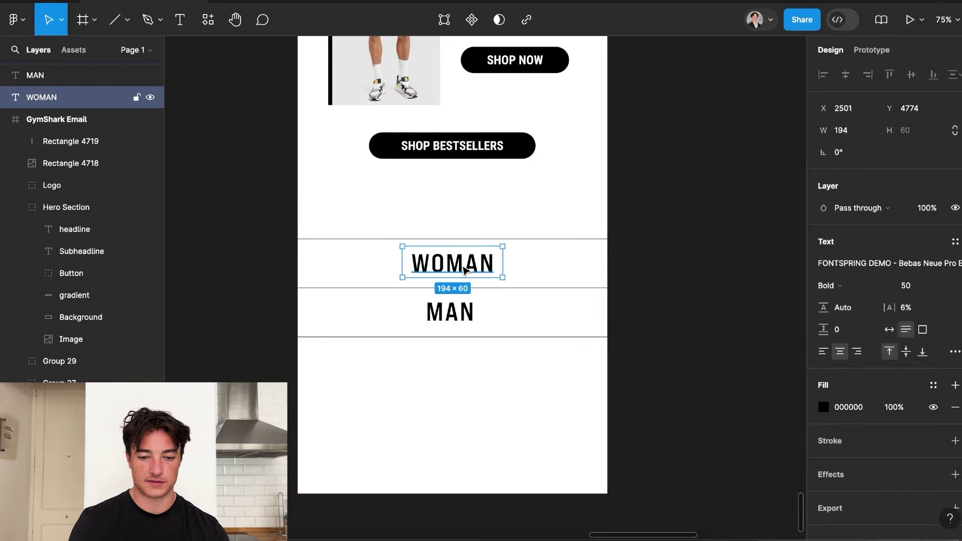
scroll(470, 264, down, 5)
click(472, 295)
scroll(472, 293, up, 6)
click(777, 378)
scroll(646, 408, down, 3)
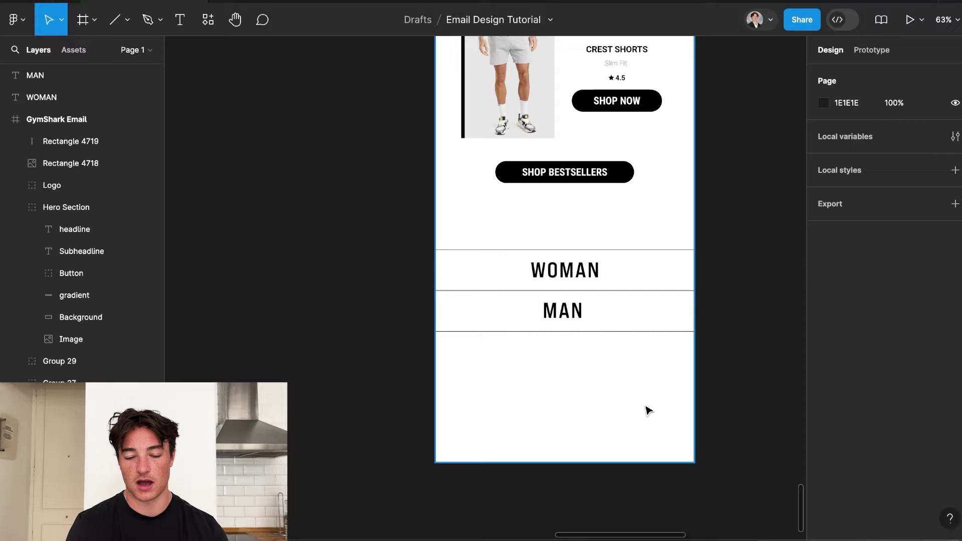
scroll(646, 408, up, 3)
key(ctrl+z)
Check the icon row's top and bottom padding, then reselect the social icons row.
drag(485, 301, 517, 338)
click(485, 273)
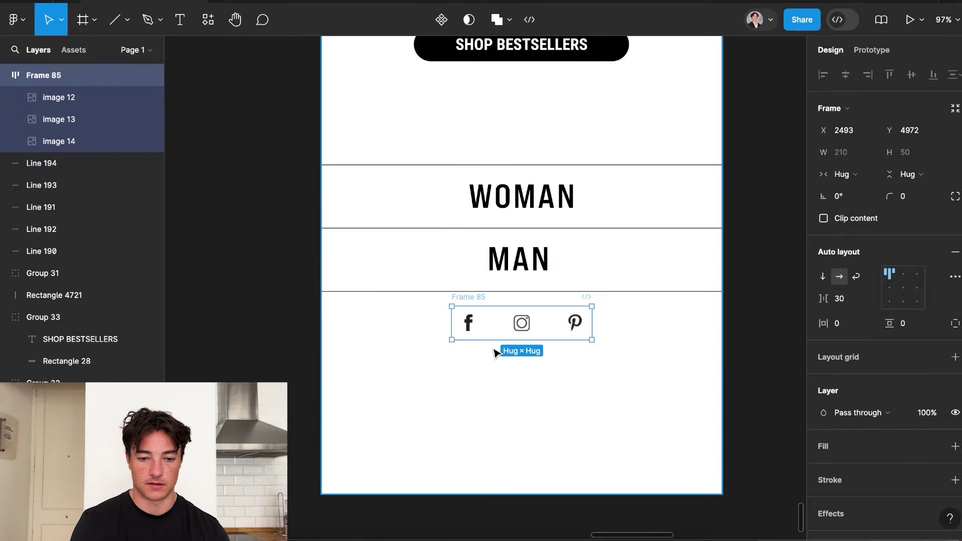
click(406, 355)
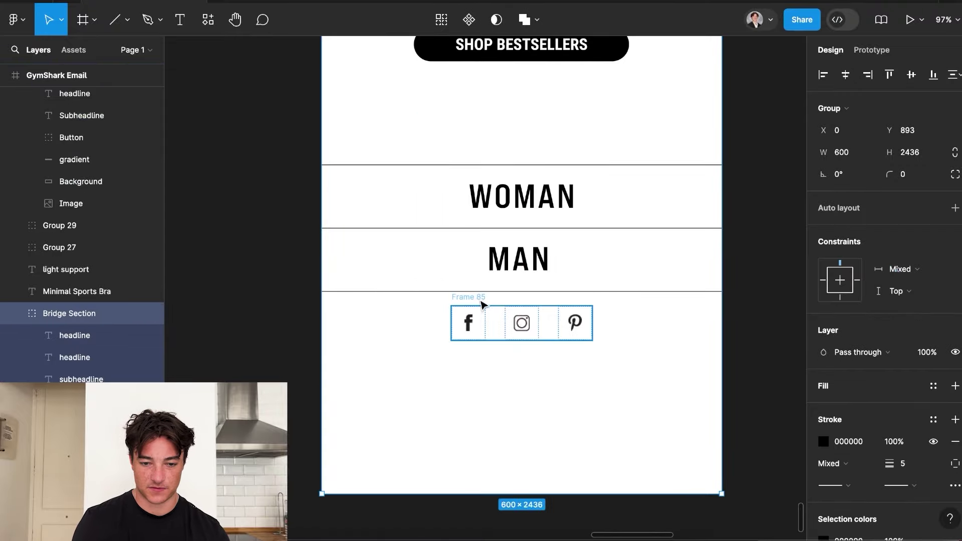
click(481, 304)
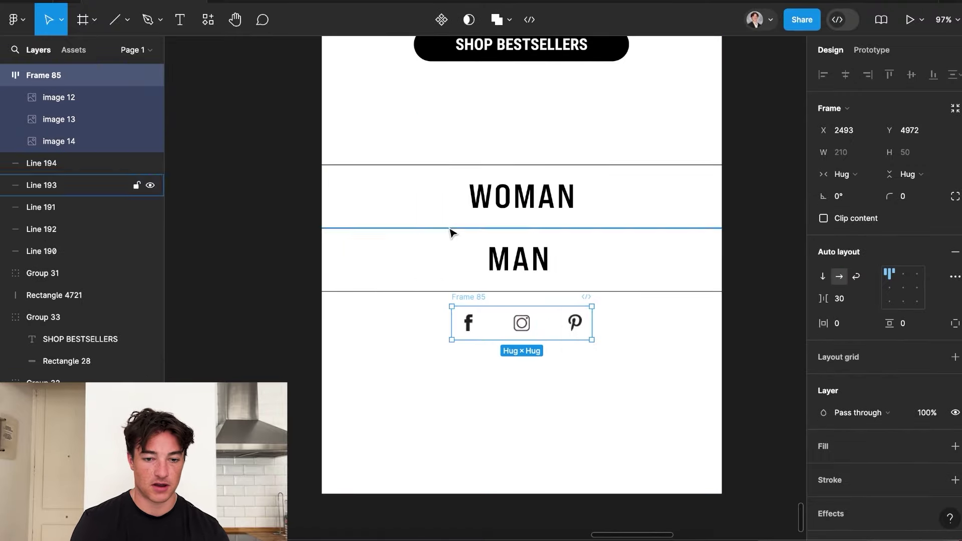
scroll(451, 229, up, 5)
scroll(450, 354, down, 5)
scroll(439, 75, down, 5)
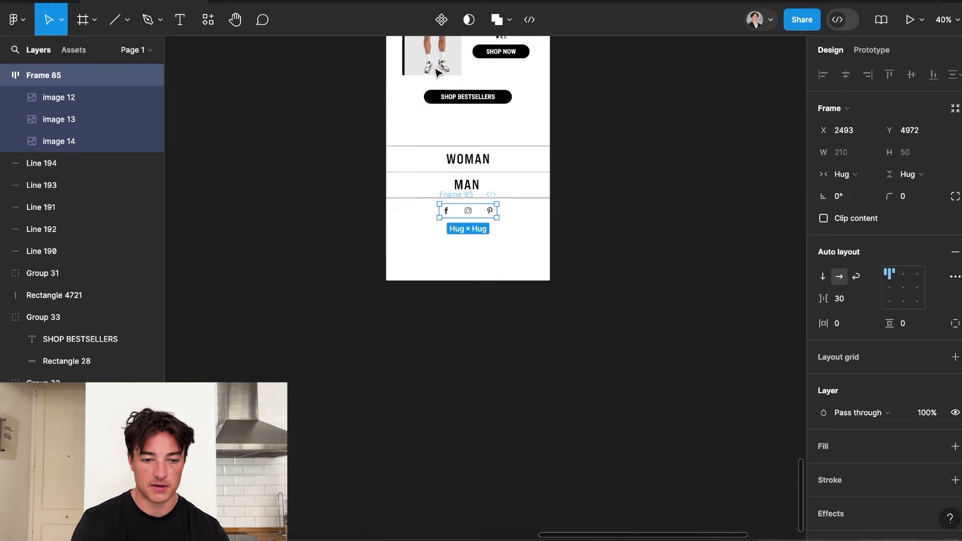
scroll(436, 184, up, 5)
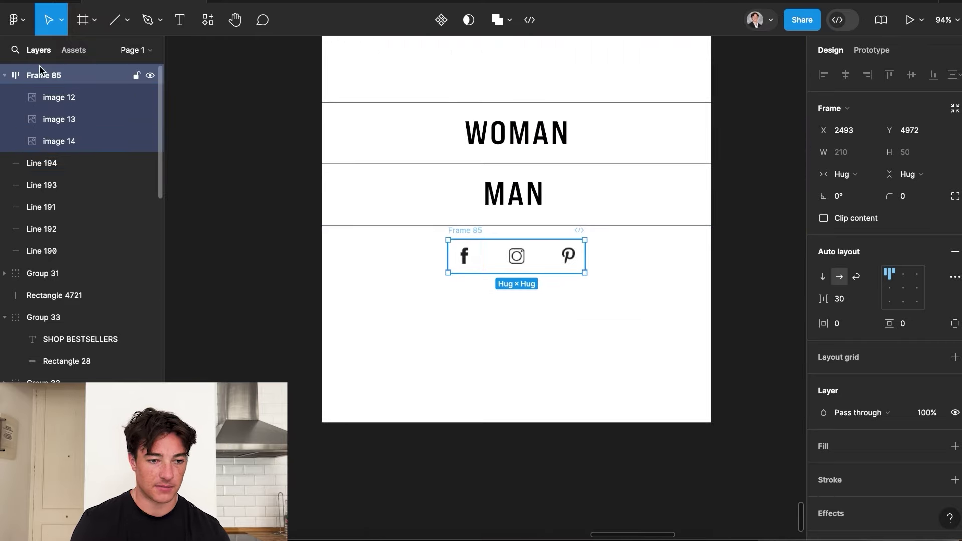
Rename the icons frame layer to 'Social Media' and collapse its children.
double_click(45, 77)
text(Social Media)
key(Return)
scroll(43, 275, down, 6)
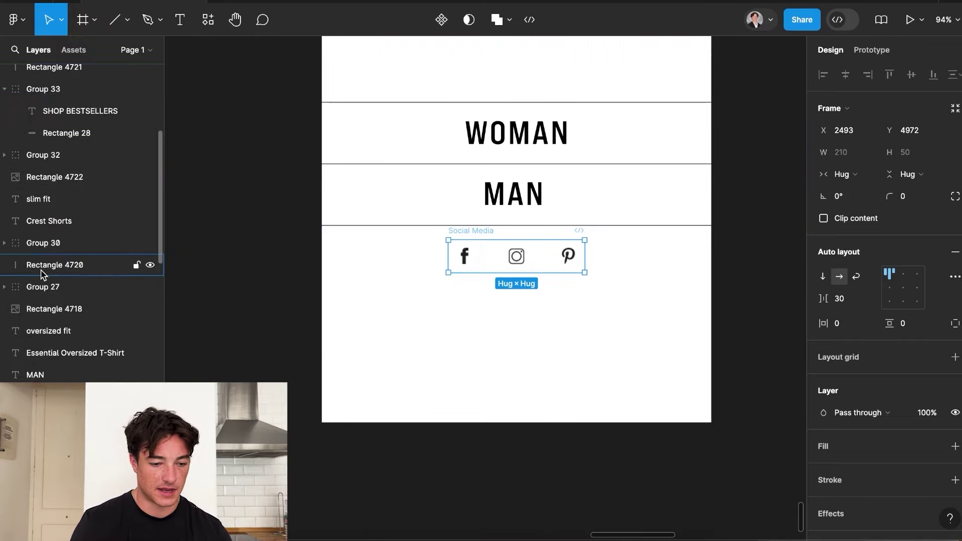
scroll(35, 273, up, 6)
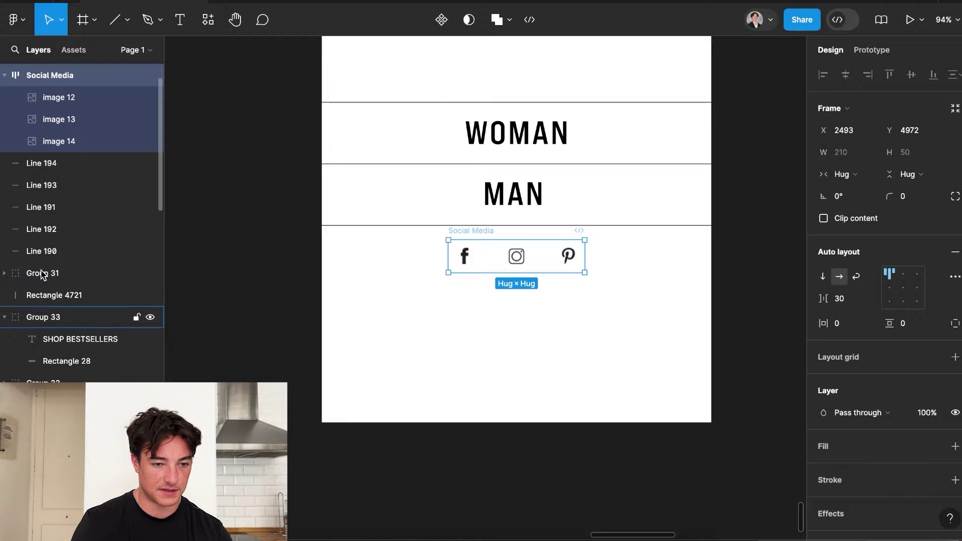
click(5, 76)
Move the Social Media row inside the GymShark Email frame below MAN.
scroll(80, 220, down, 6)
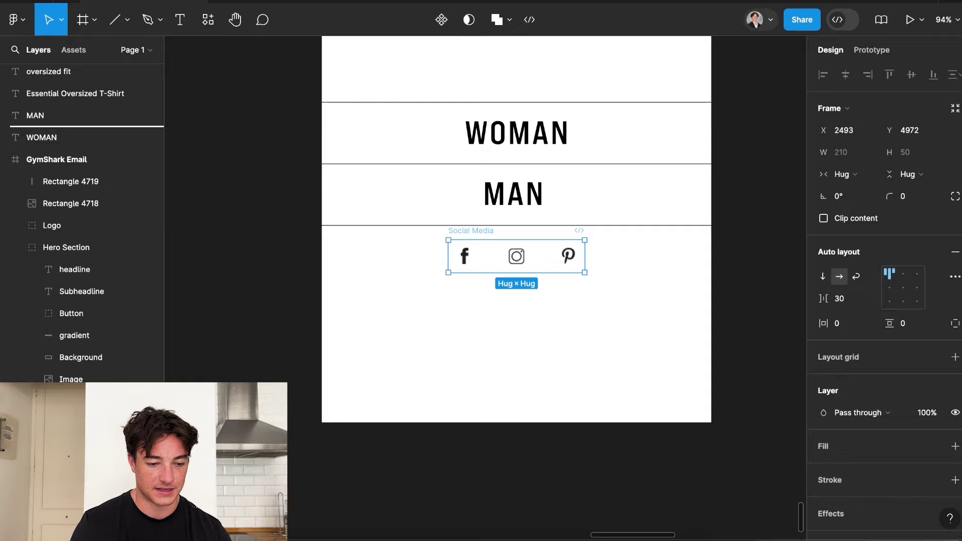
drag(500, 250, 502, 249)
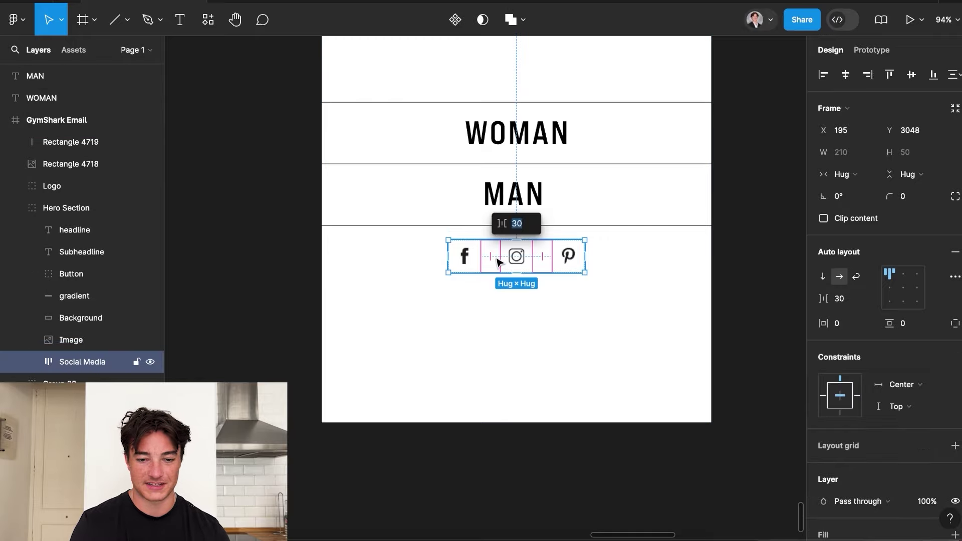
scroll(503, 255, down, 5)
click(686, 260)
scroll(687, 261, down, 3)
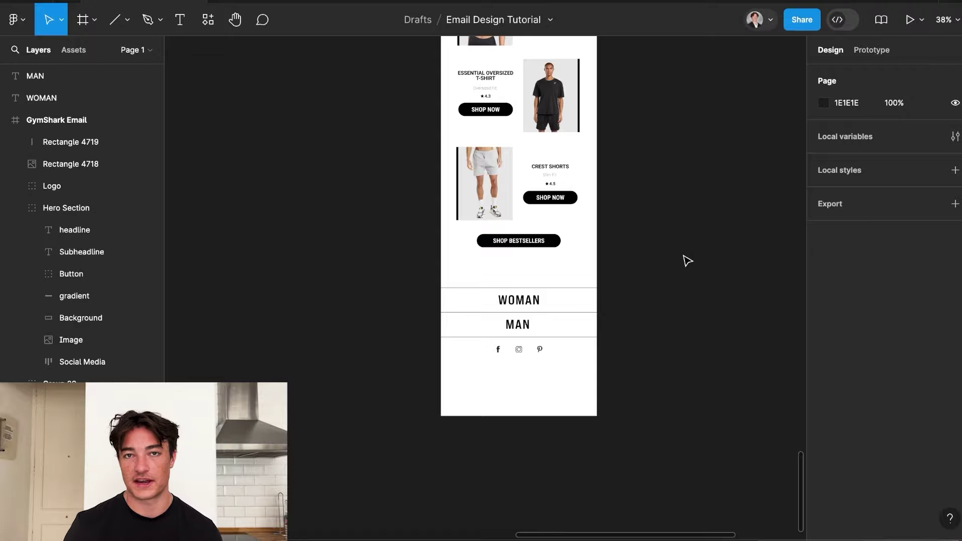
Paste the payment and support badges strip below the social icons inside the email.
scroll(581, 380, up, 5)
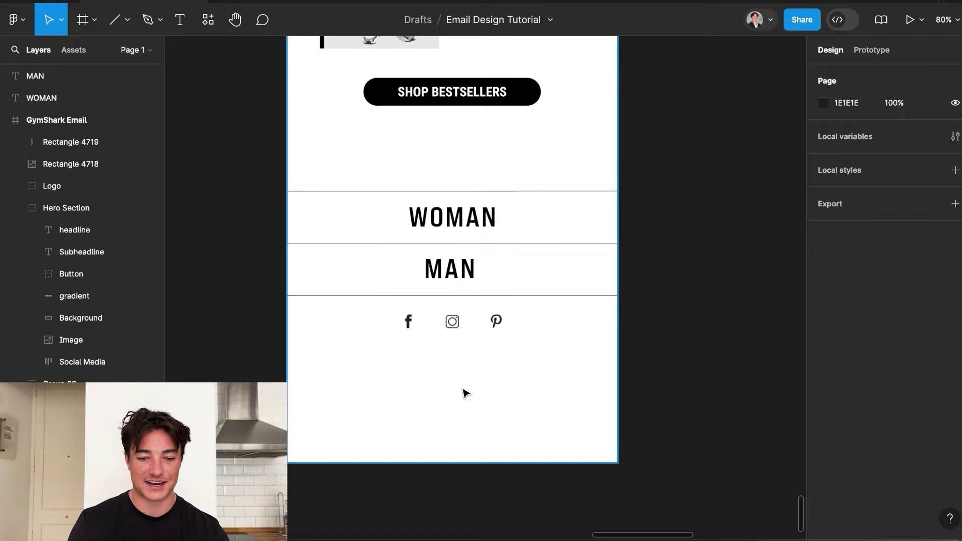
click(541, 376)
key(super+v)
drag(504, 294, 473, 382)
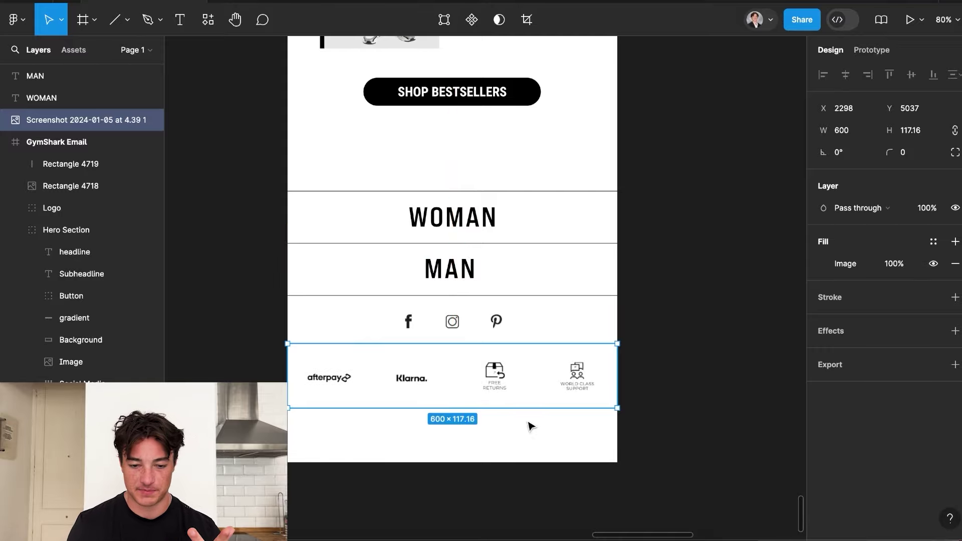
scroll(530, 424, up, 2)
scroll(531, 426, down, 3)
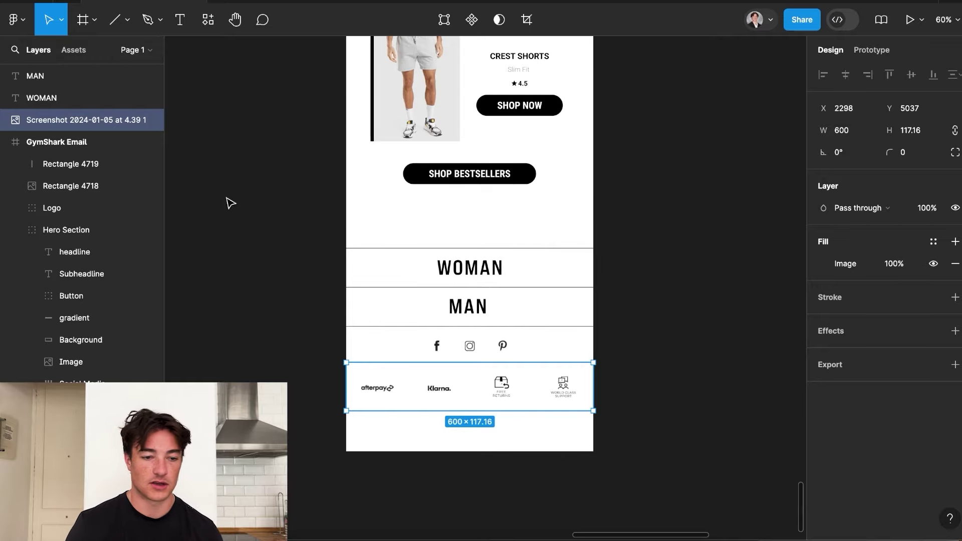
scroll(81, 258, down, 5)
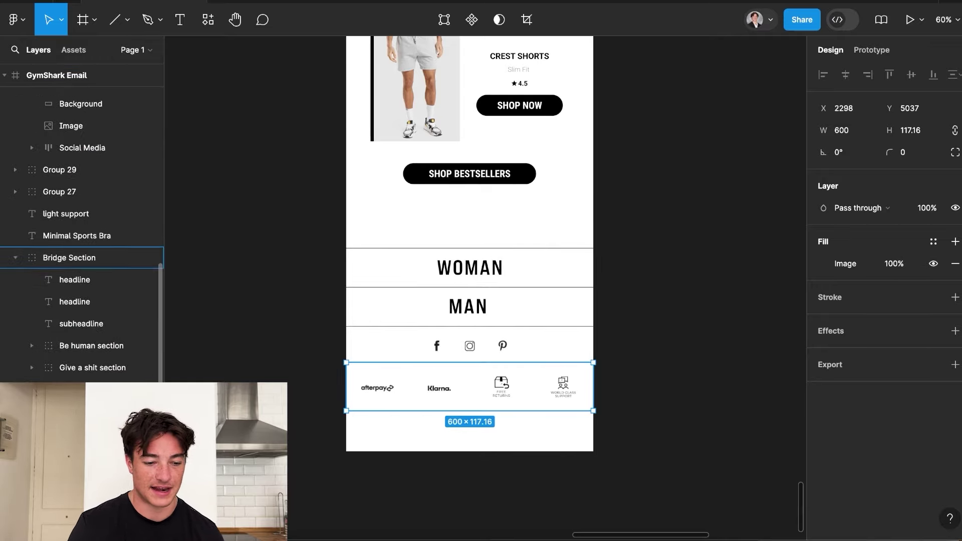
scroll(81, 258, down, 2)
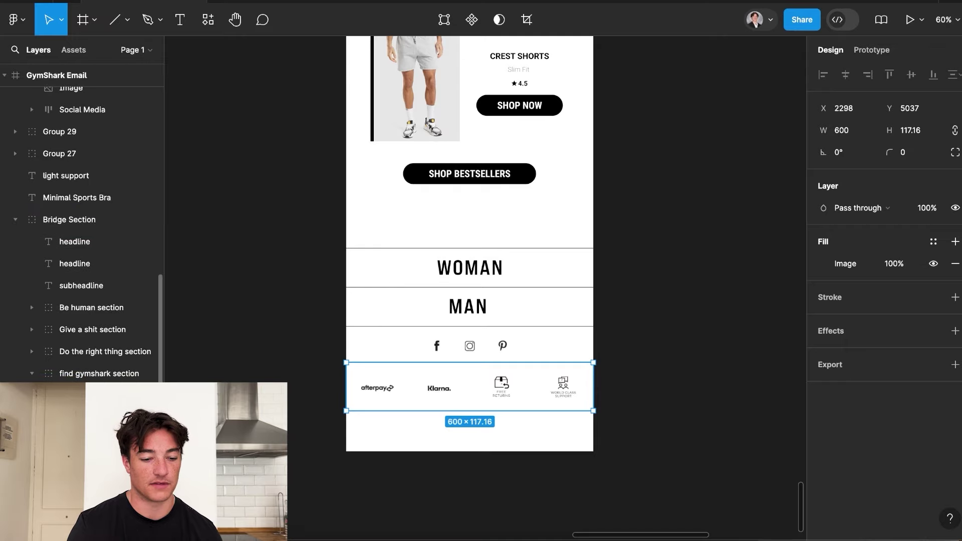
drag(531, 395, 531, 390)
Try stretching the Bridge Section group taller, reverting it to 2436 tall.
key(Escape)
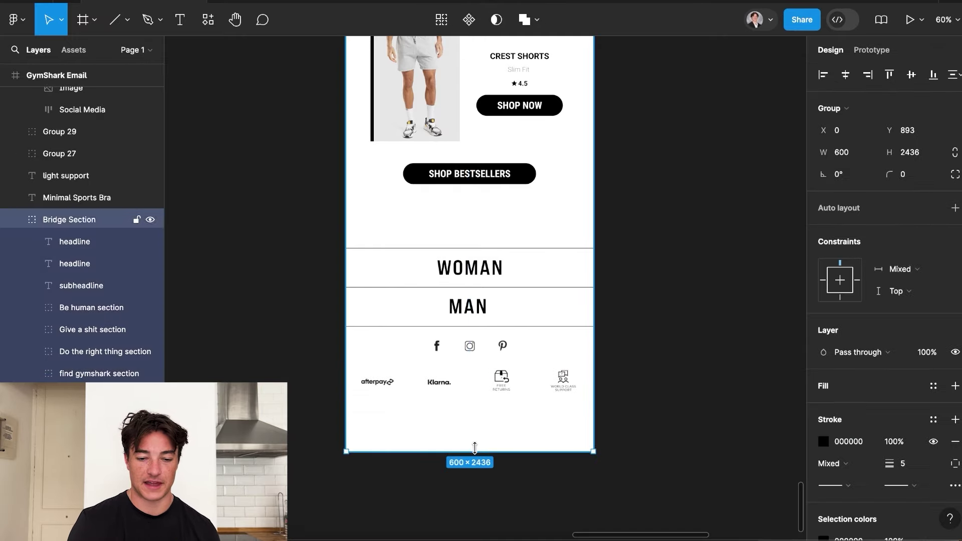
drag(470, 449, 470, 512)
key(super+z)
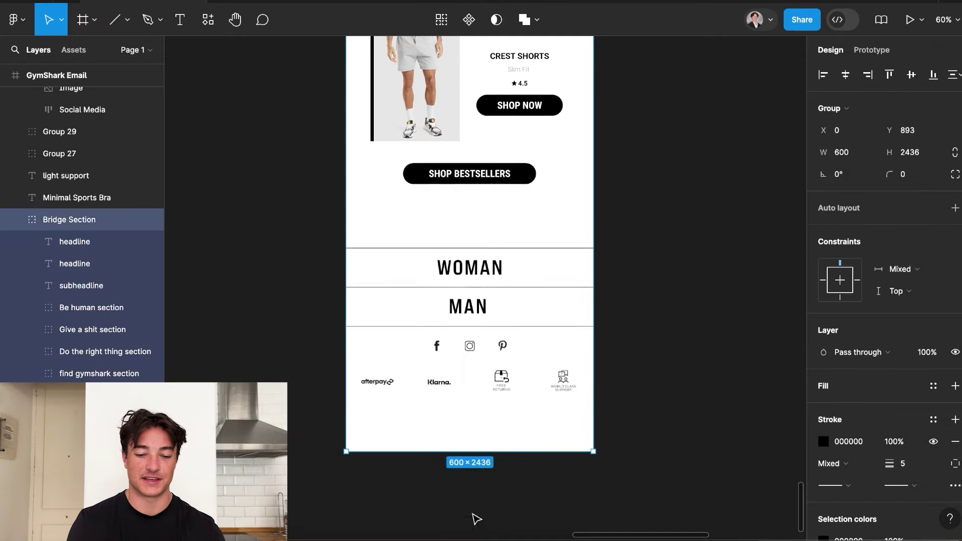
drag(485, 472, 488, 526)
key(super+z)
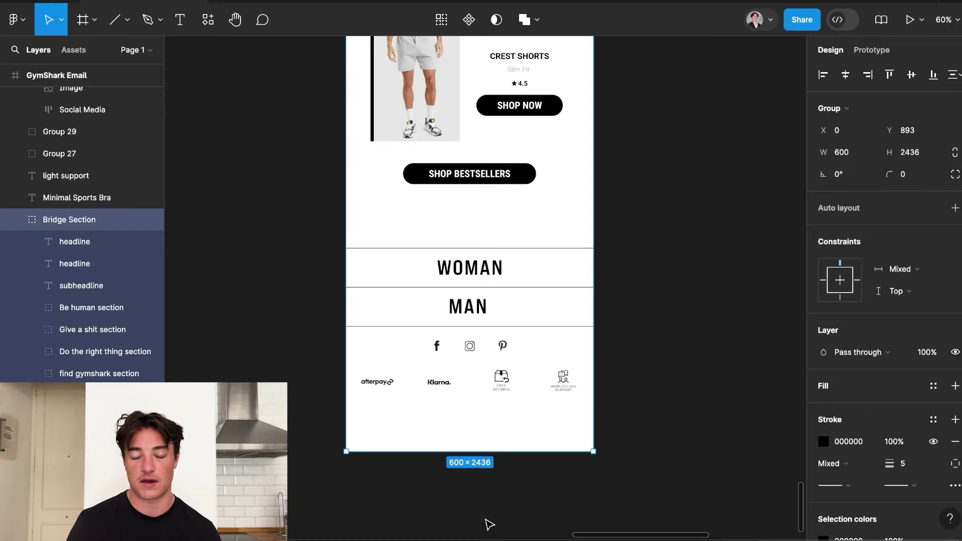
Shorten the GymShark Email frame to 600×2322, ending below the footer.
scroll(490, 524, down, 3)
click(497, 453)
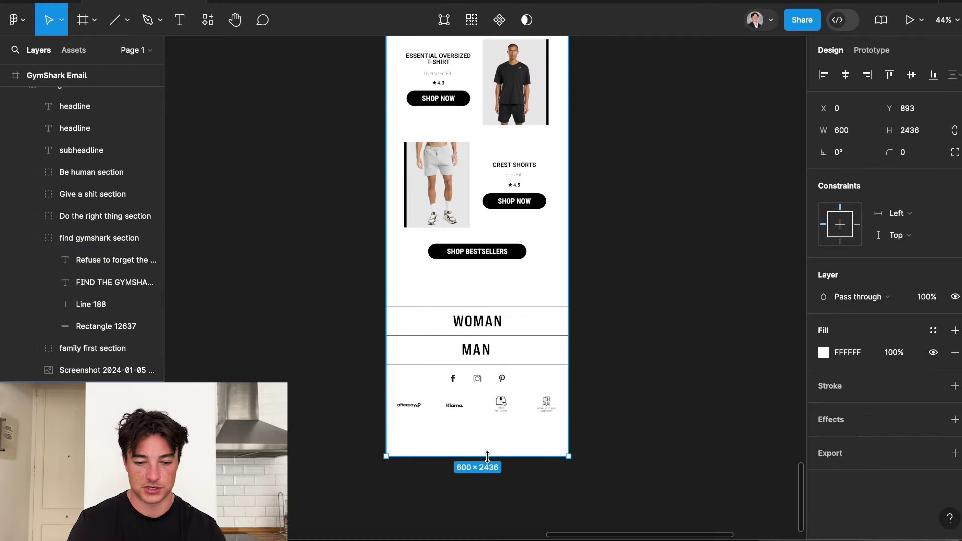
drag(498, 453, 497, 420)
scroll(497, 423, up, 3)
scroll(584, 318, down, 5)
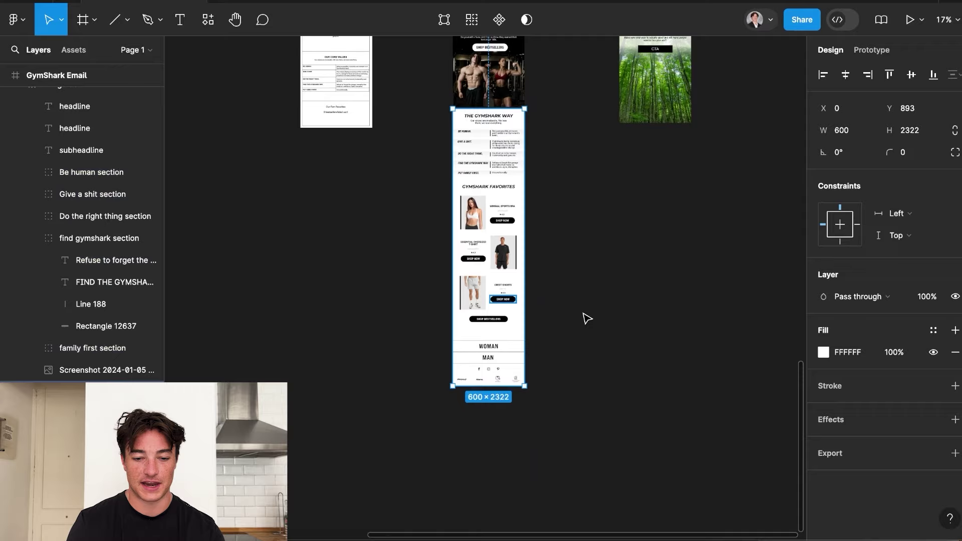
click(605, 322)
scroll(481, 426, down, 3)
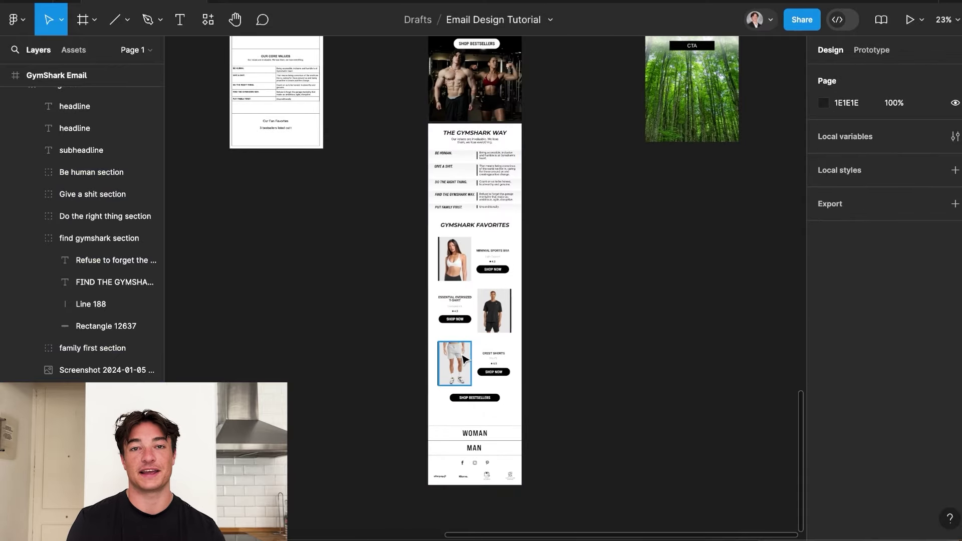
scroll(463, 359, up, 3)
scroll(463, 359, up, 3)
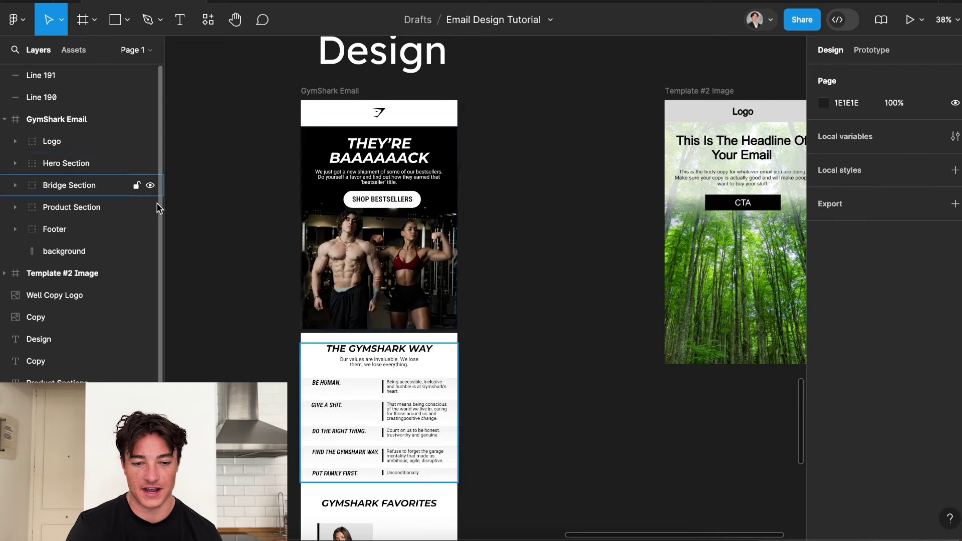
scroll(366, 150, up, 2)
scroll(425, 180, up, 3)
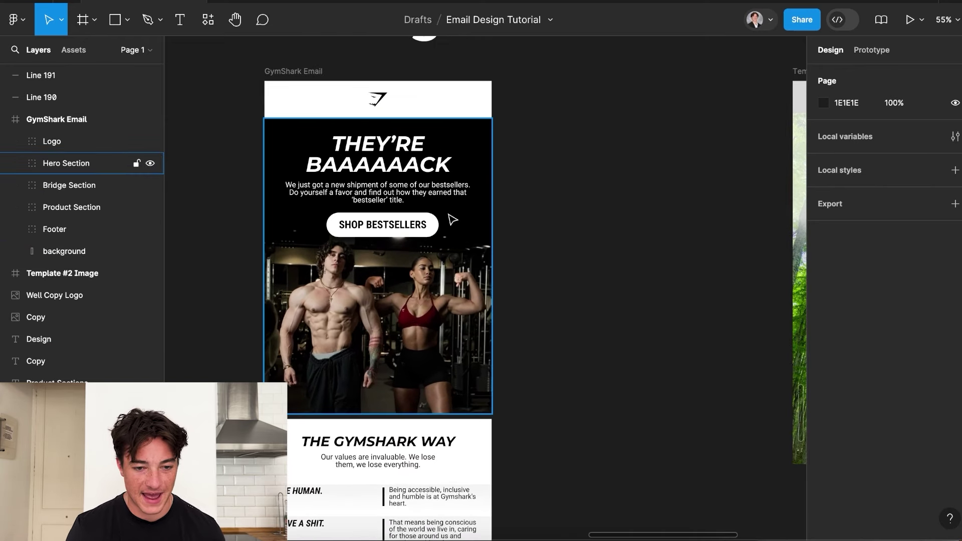
scroll(456, 215, down, 2)
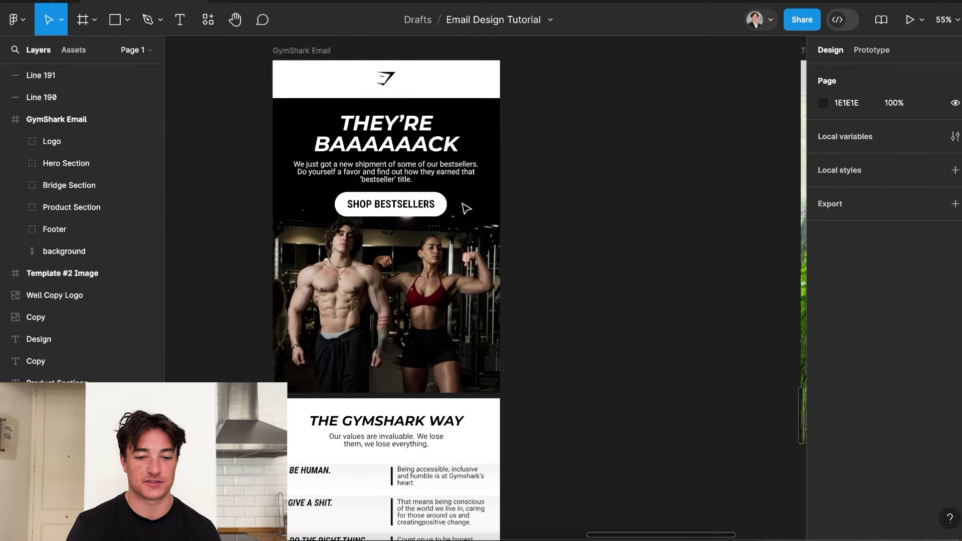
scroll(491, 150, down, 1)
scroll(460, 111, up, 1)
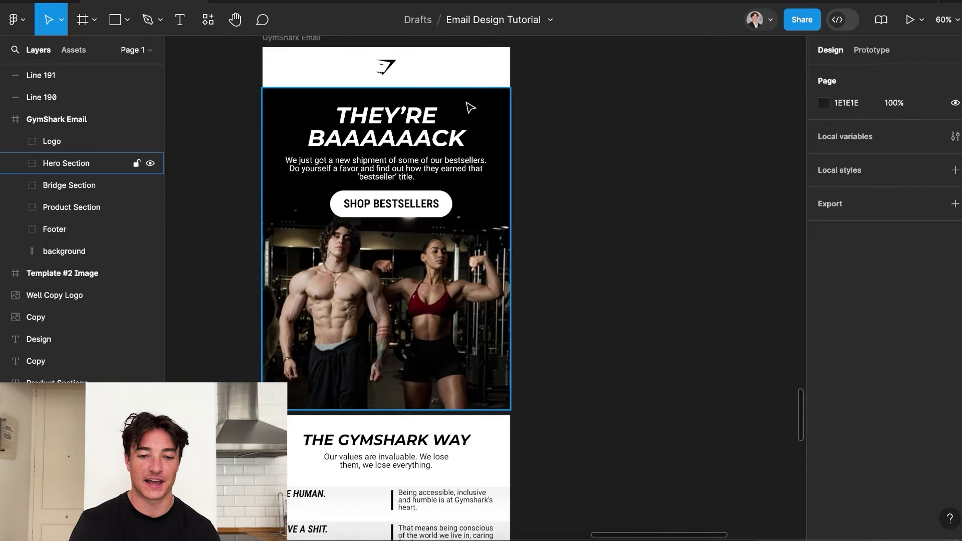
click(471, 104)
click(556, 191)
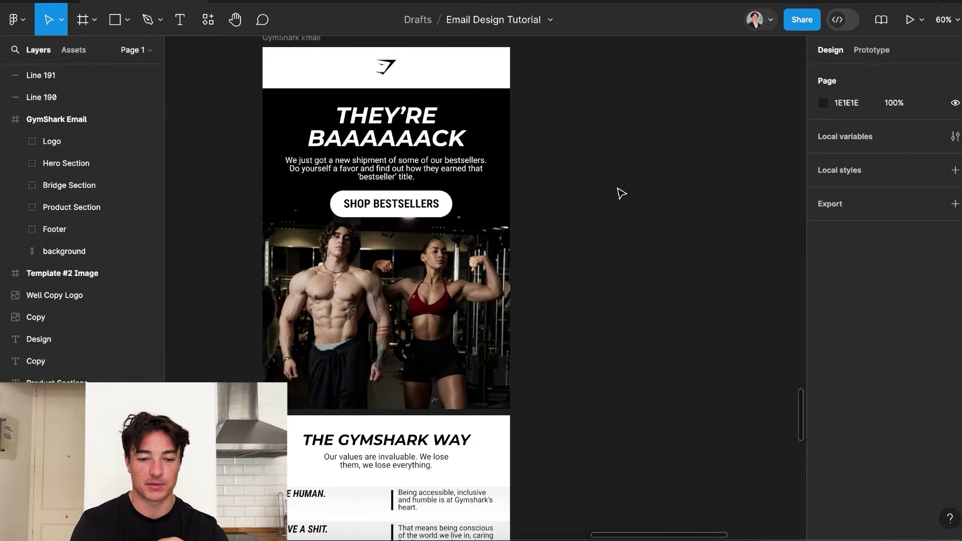
scroll(453, 254, down, 4)
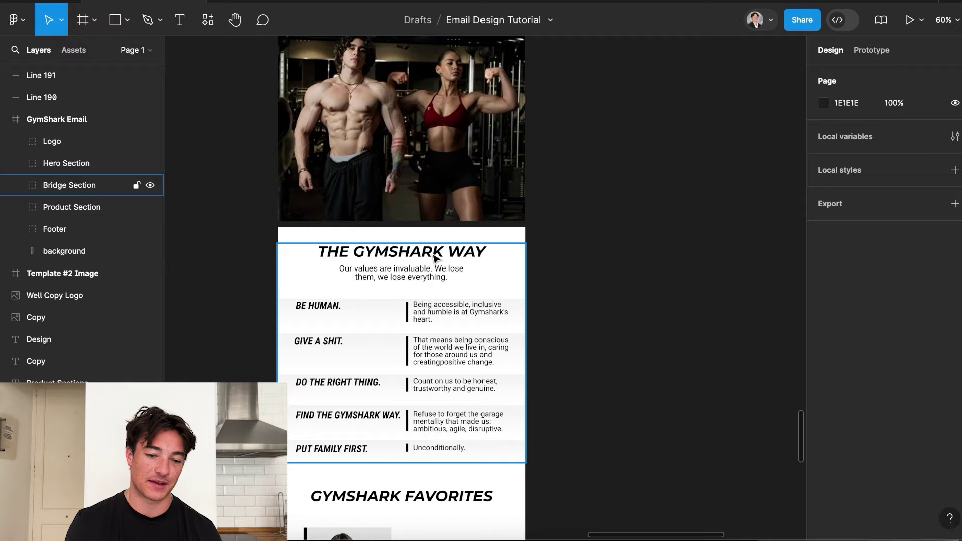
scroll(434, 258, down, 1)
scroll(434, 257, down, 2)
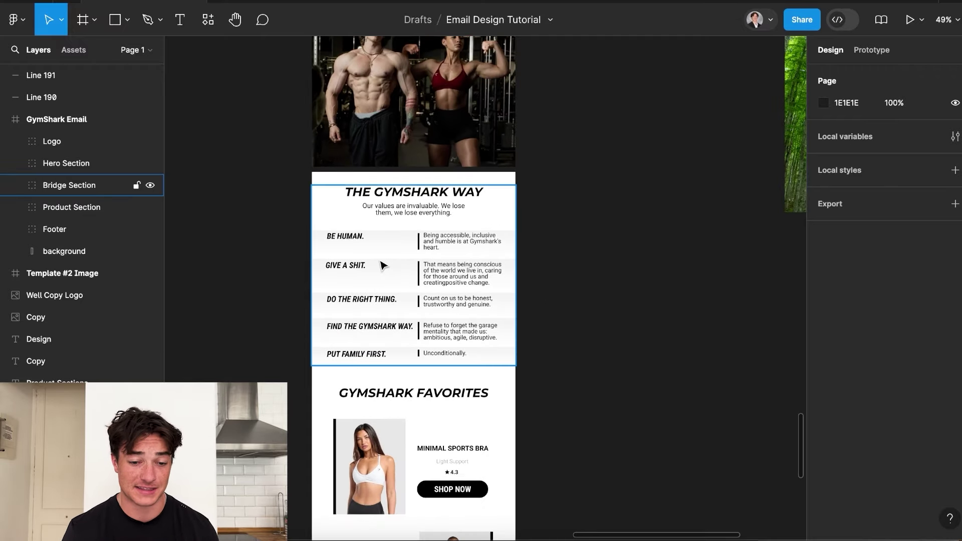
scroll(382, 265, up, 3)
scroll(517, 313, down, 2)
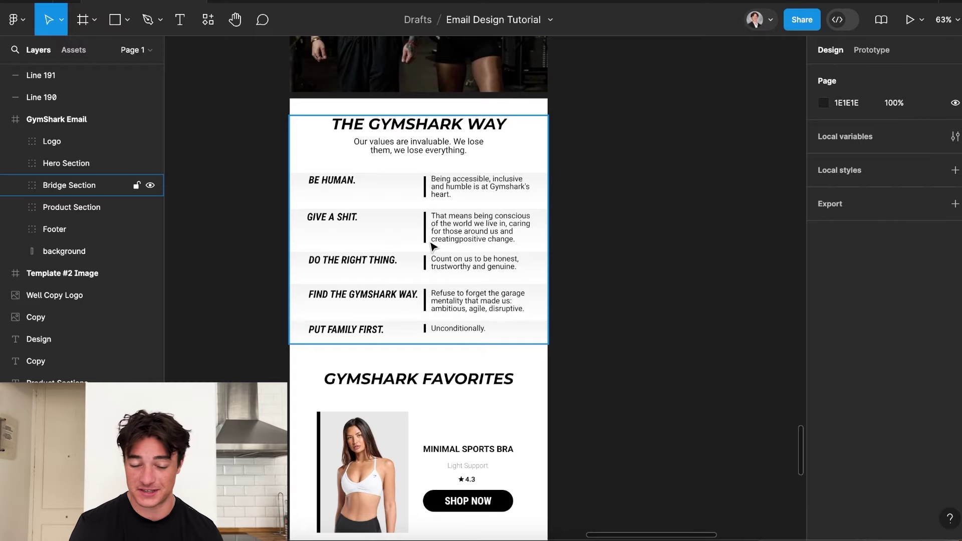
scroll(434, 246, down, 2)
scroll(434, 190, down, 1)
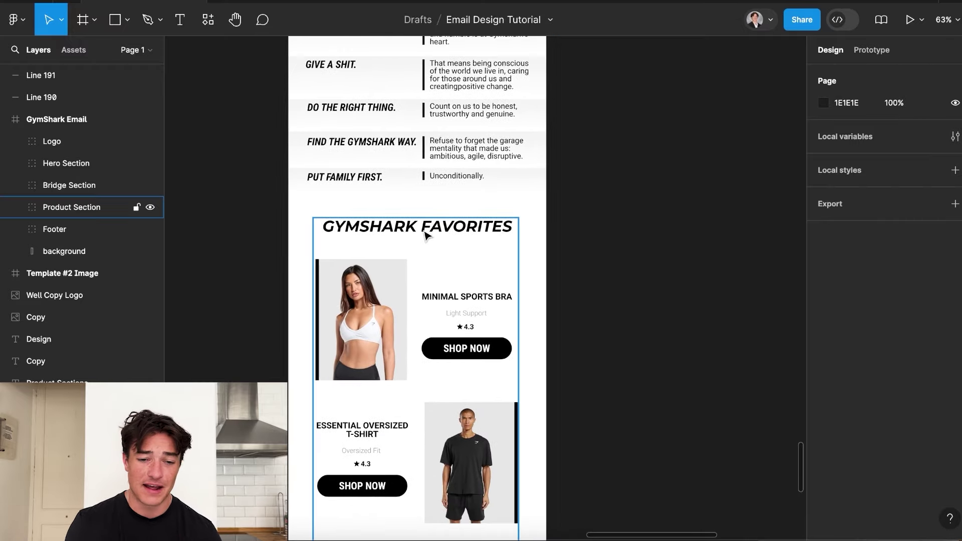
scroll(424, 235, down, 2)
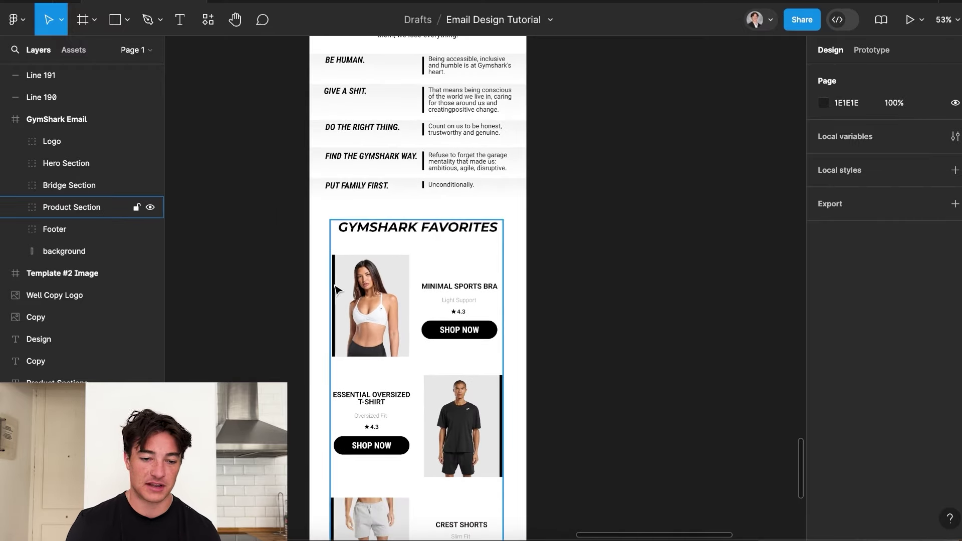
scroll(349, 290, down, 1)
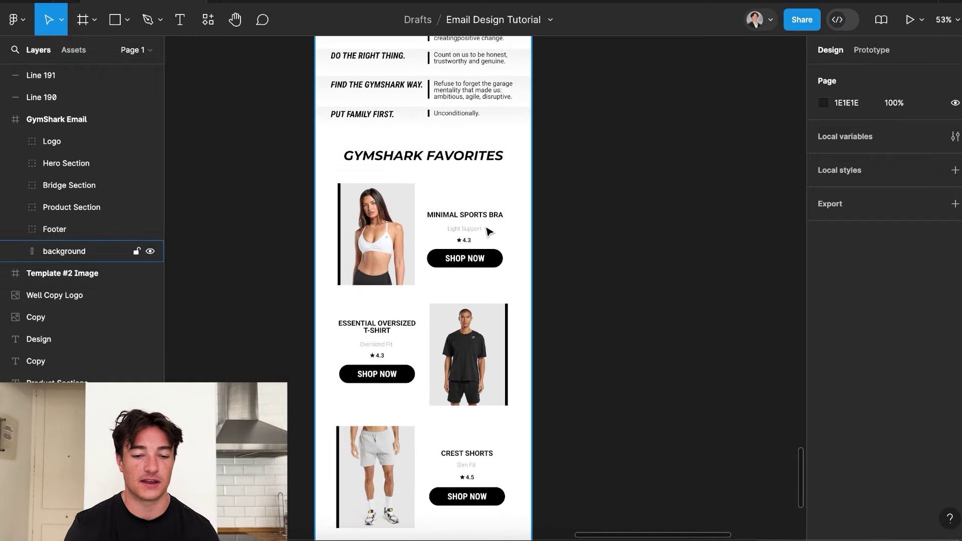
scroll(491, 239, down, 2)
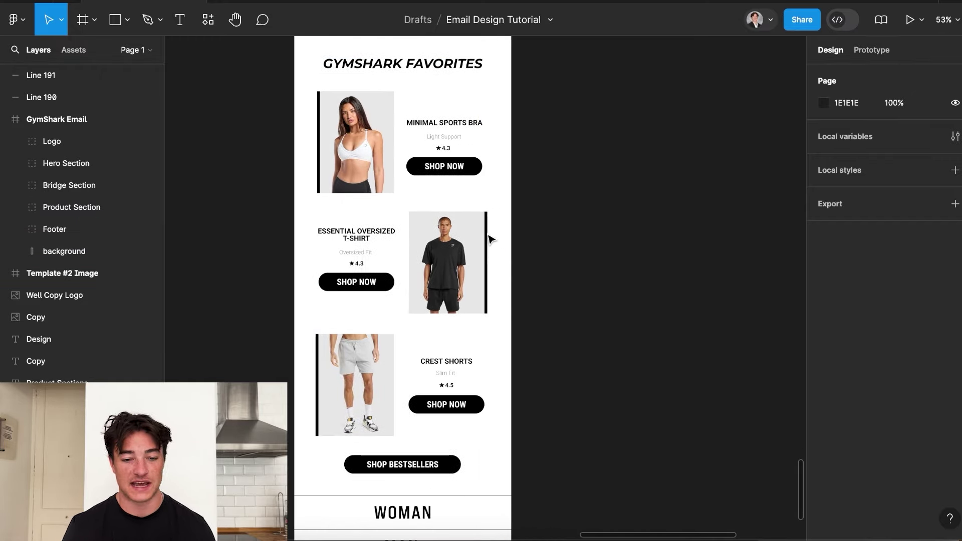
scroll(491, 239, down, 1)
scroll(435, 414, down, 3)
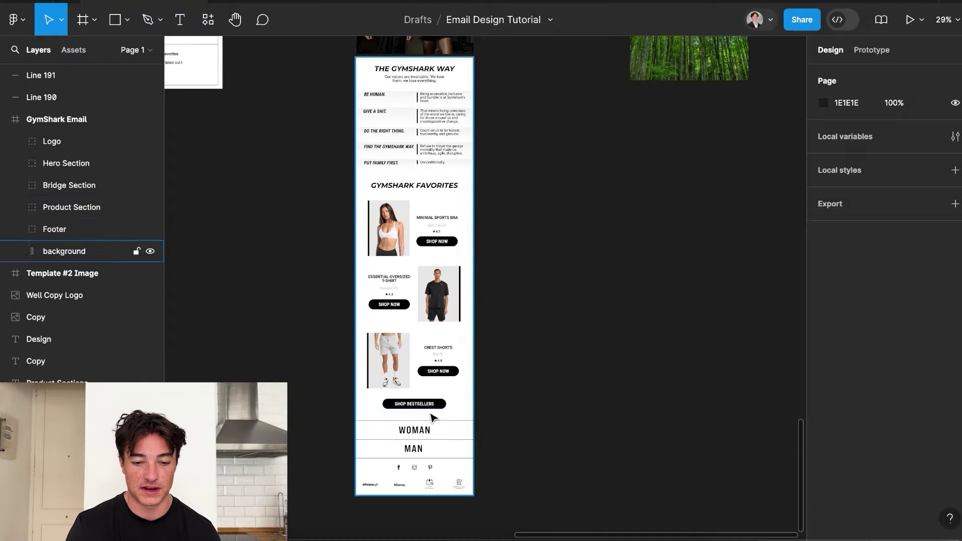
scroll(433, 414, up, 1)
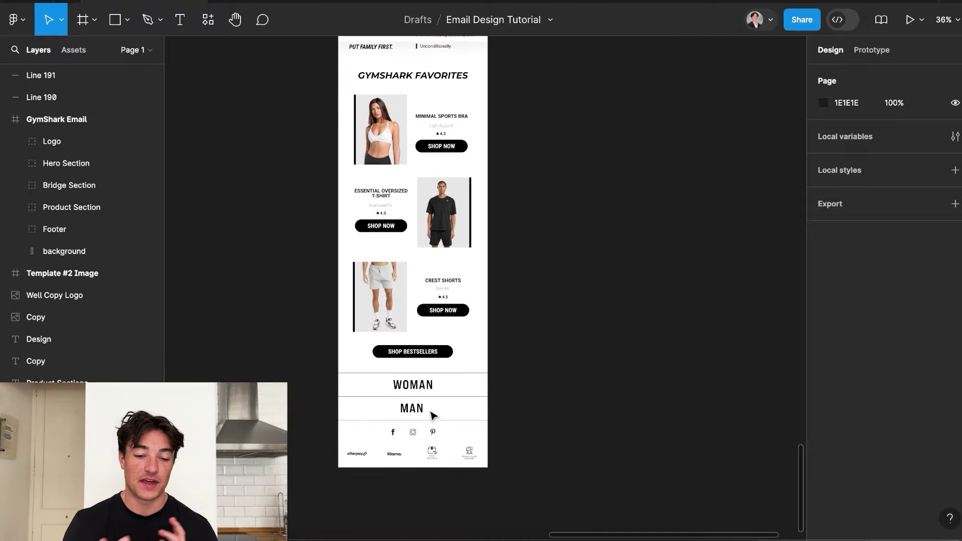
scroll(431, 415, down, 5)
scroll(429, 396, up, 3)
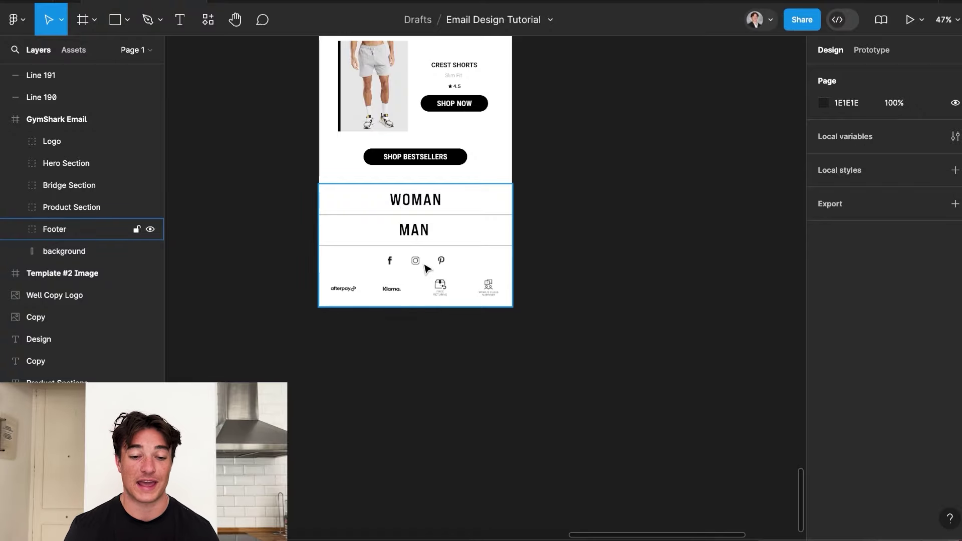
scroll(436, 269, up, 10)
scroll(472, 269, up, 3)
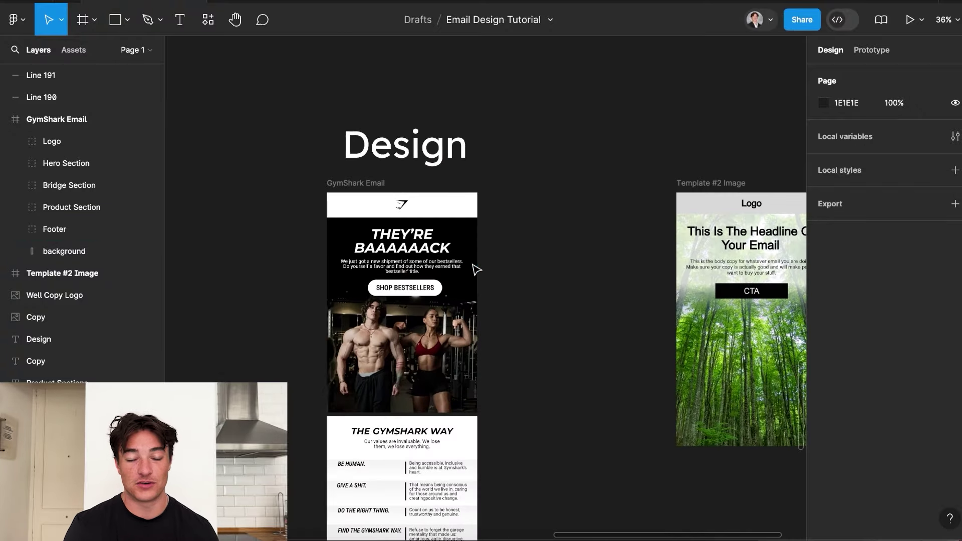
scroll(475, 269, down, 3)
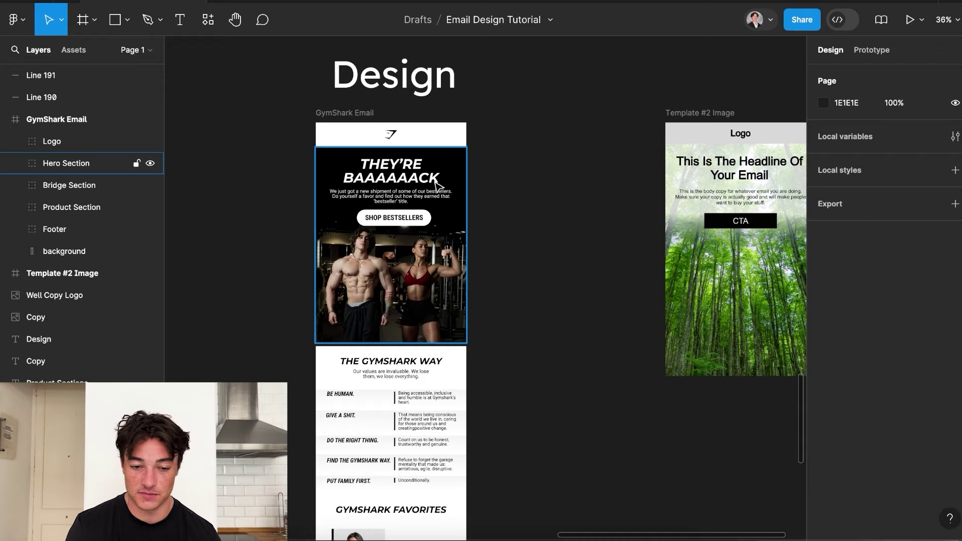
scroll(414, 215, down, 15)
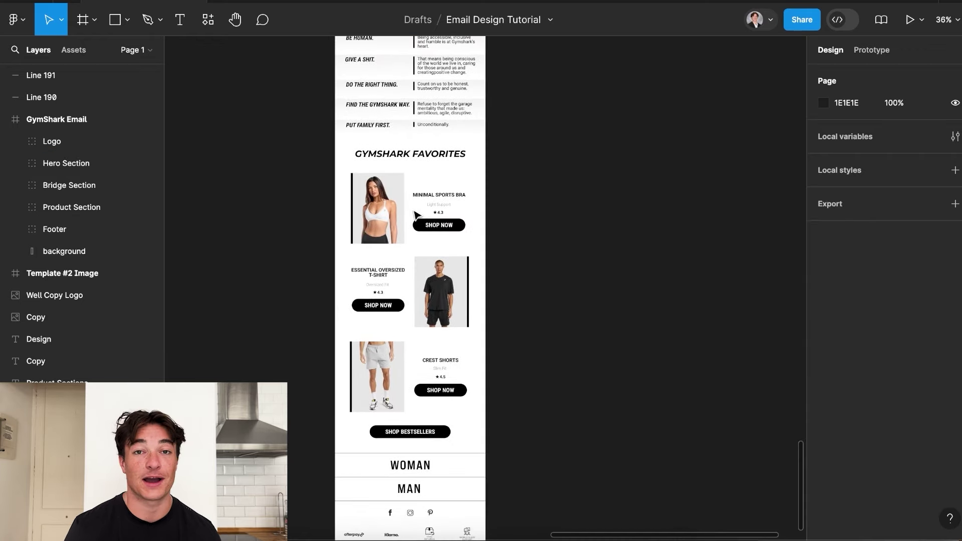
ctrl+scroll(472, 378, down, 5)
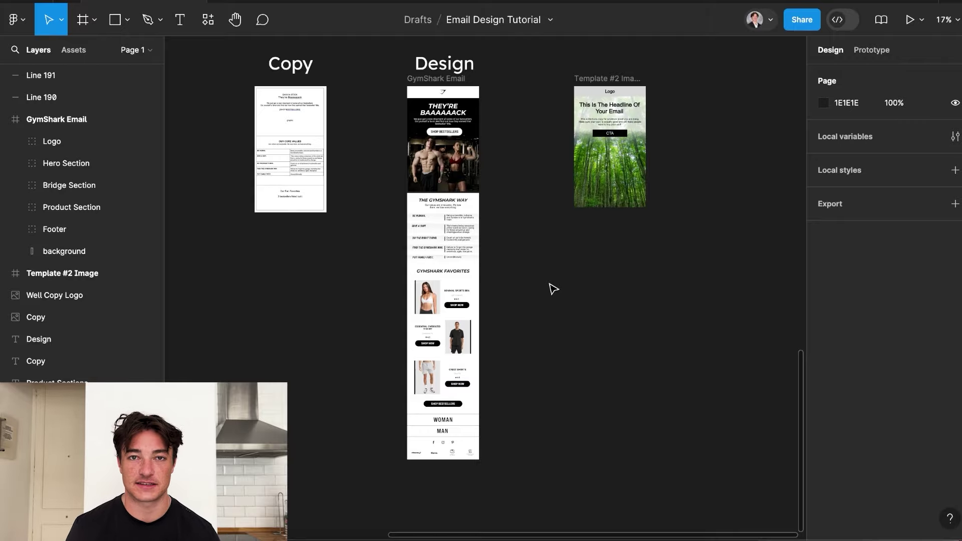
scroll(553, 288, up, 5)
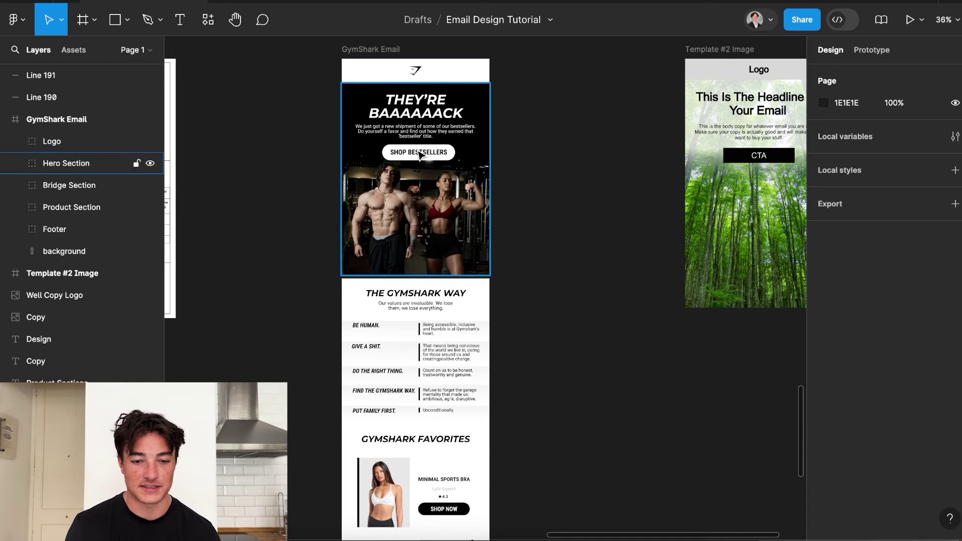
scroll(418, 155, down, 3)
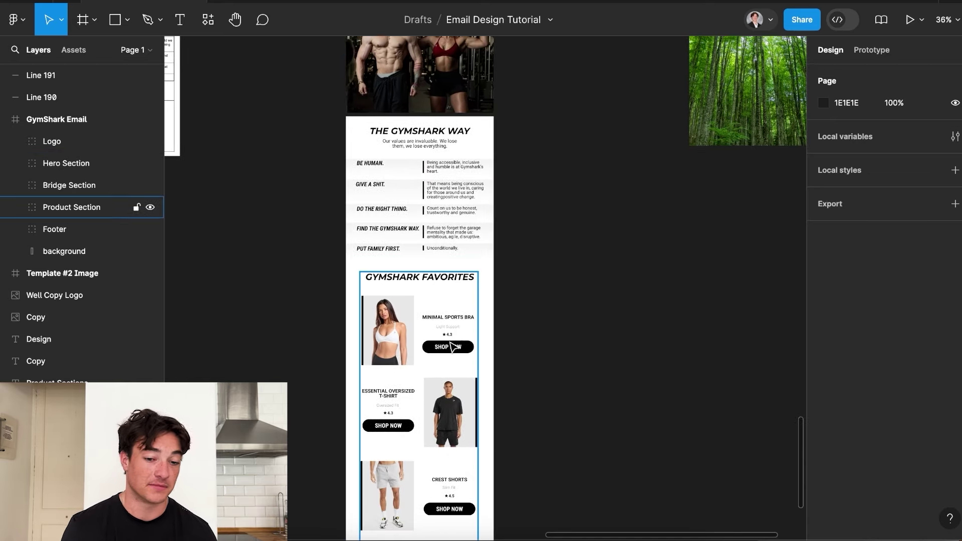
scroll(453, 355, up, 2)
scroll(410, 474, down, 2)
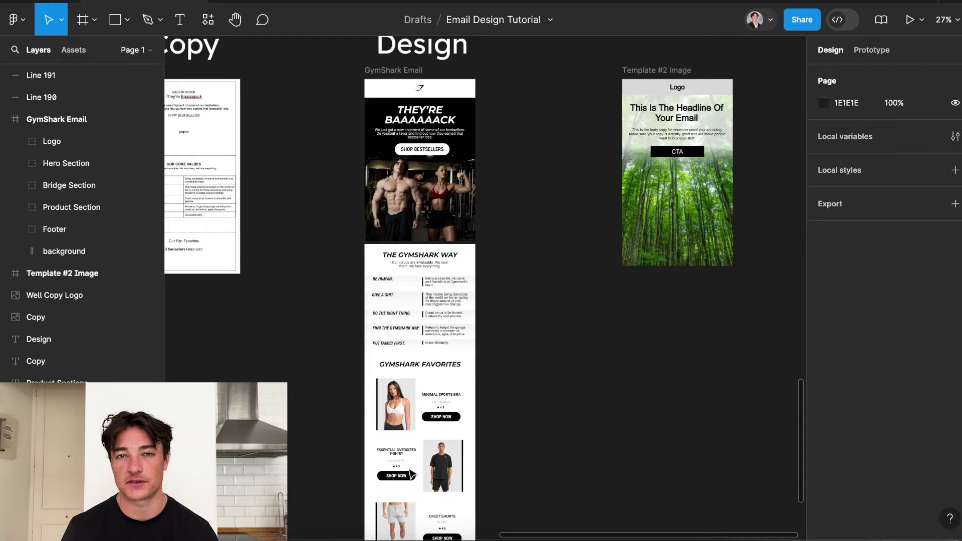
scroll(402, 45, up, 5)
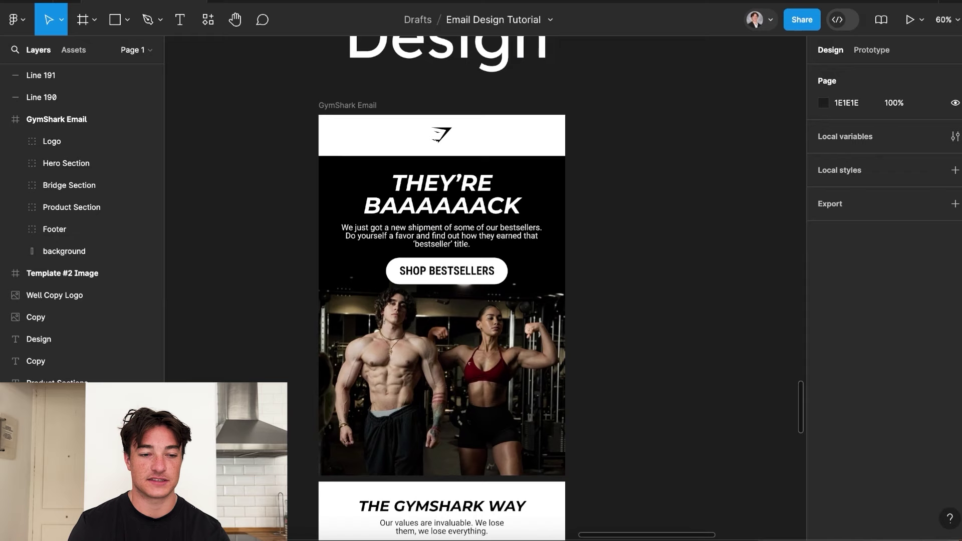
click(94, 21)
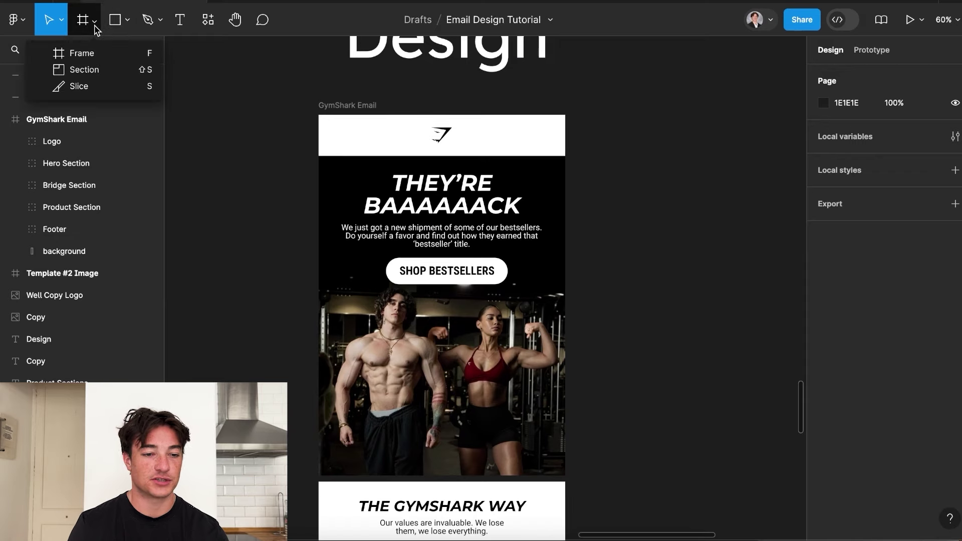
Draw a 600×100 slice over the logo header, aligned to the top.
click(80, 87)
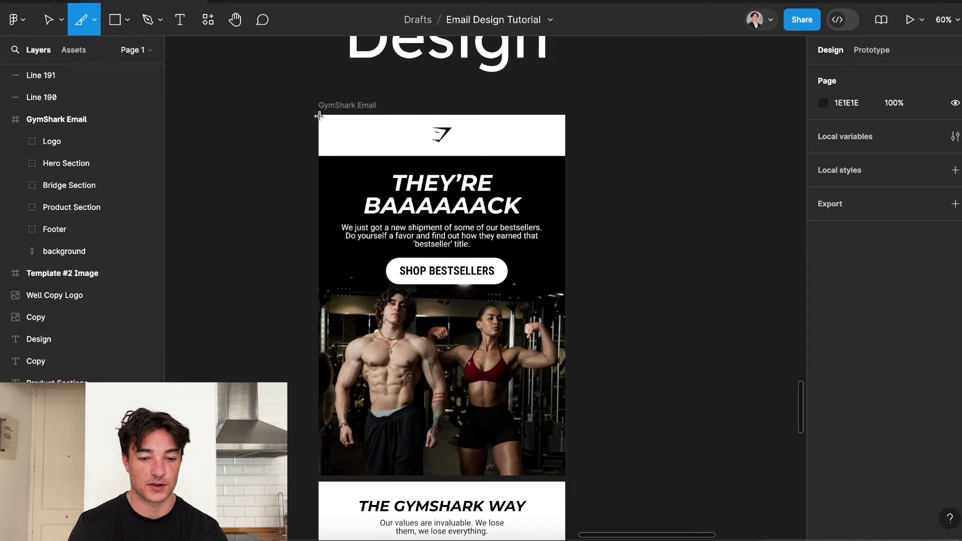
drag(319, 116, 566, 156)
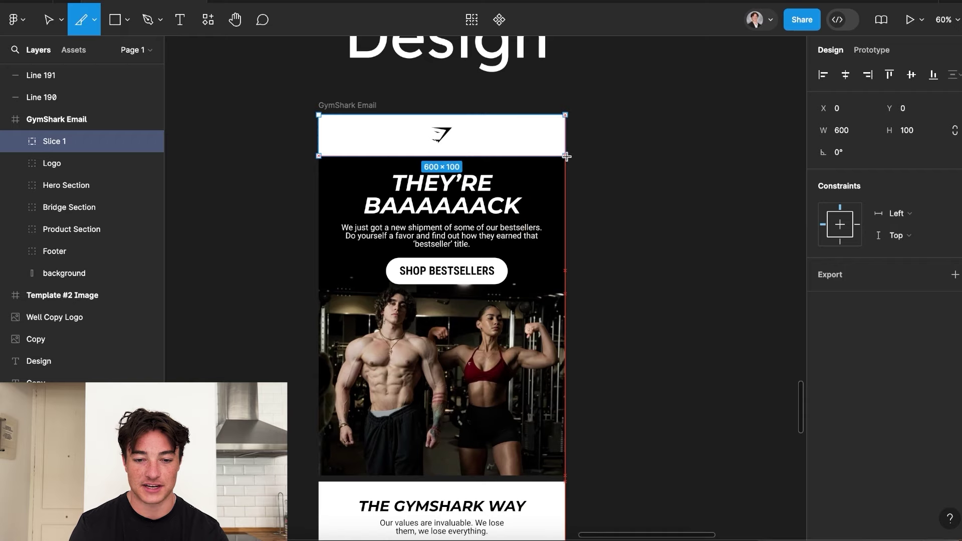
scroll(537, 165, up, 3)
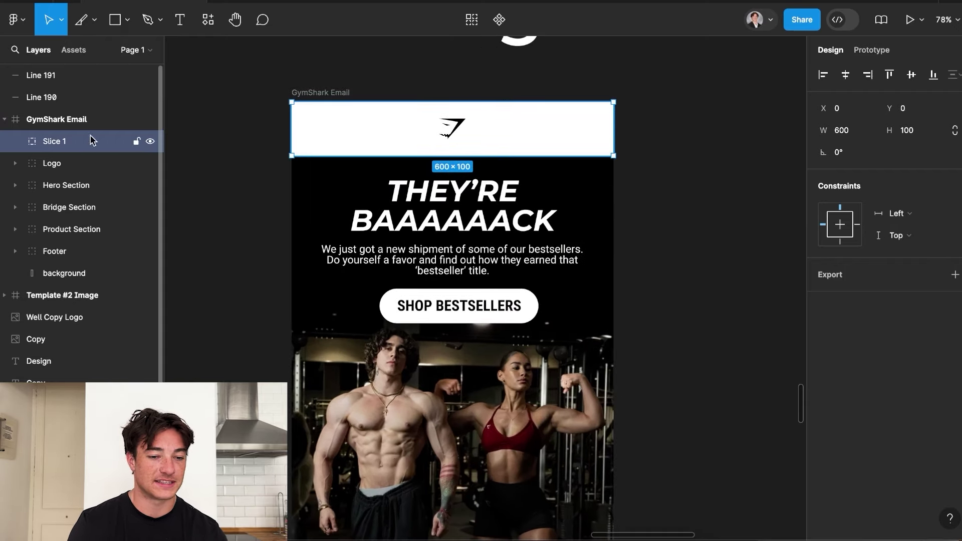
mouse_move(356, 118)
mouse_down()
mouse_move(376, 182)
mouse_move(358, 117)
mouse_up()
scroll(461, 125, up, 2)
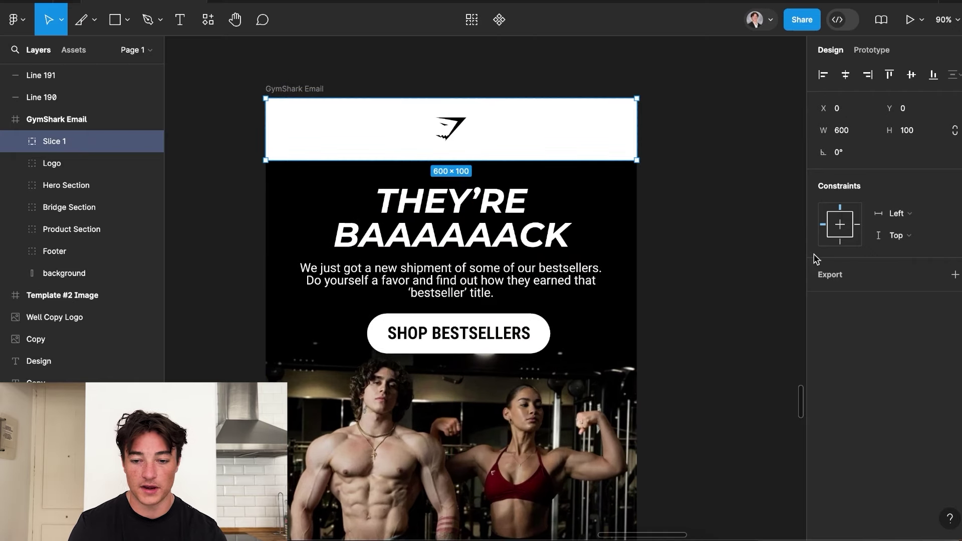
Set the logo slice to export at 2x JPG and save it to the Desktop.
click(832, 264)
click(833, 296)
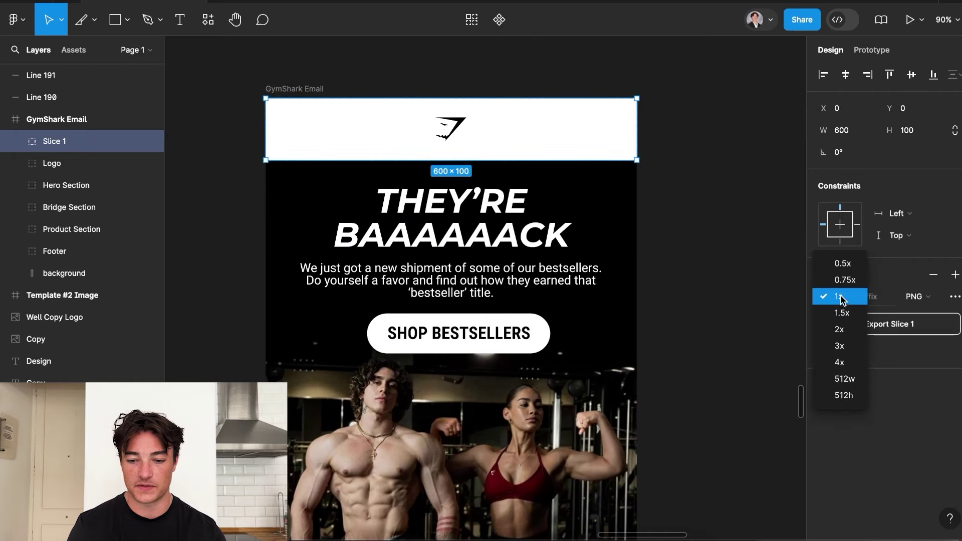
click(843, 330)
click(925, 298)
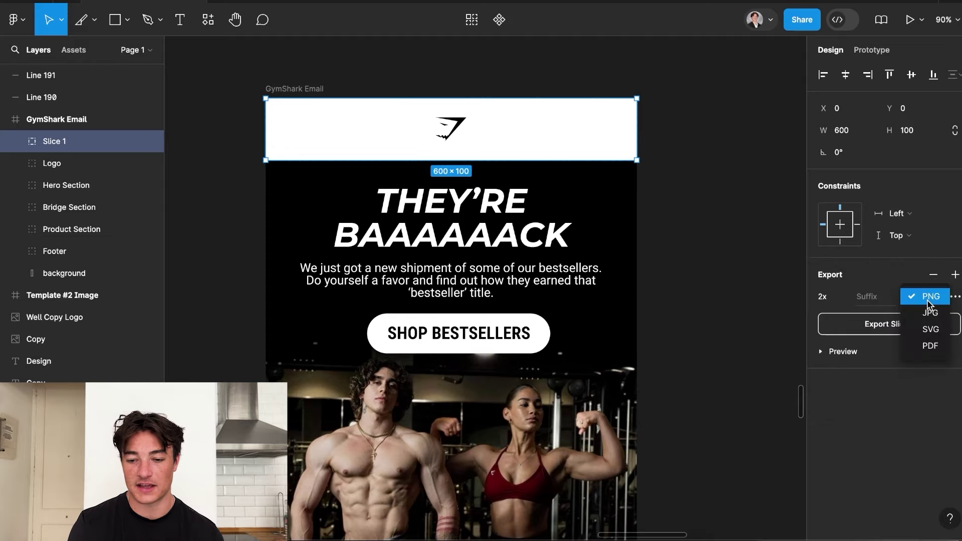
click(932, 316)
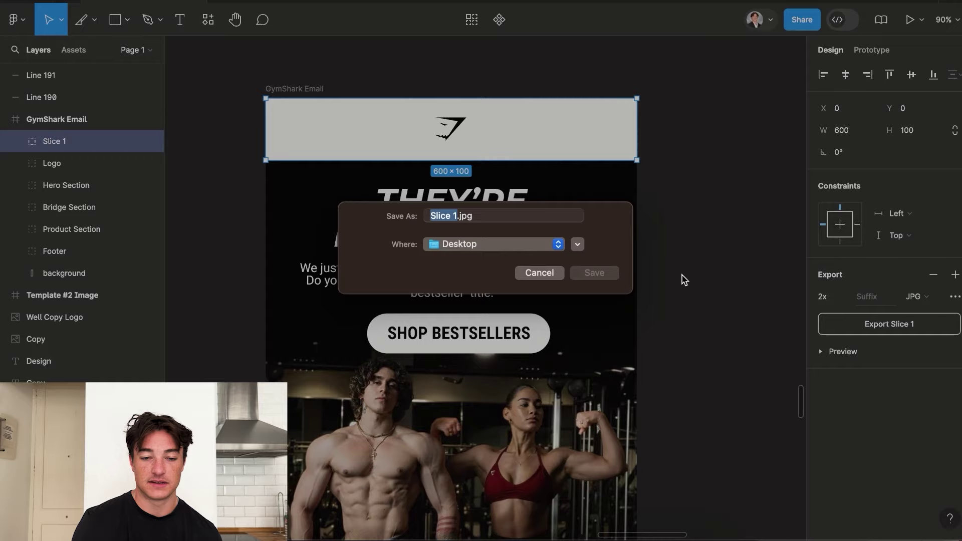
click(593, 284)
Duplicate the logo slice over the hero section and export it as an image.
scroll(611, 296, down, 5)
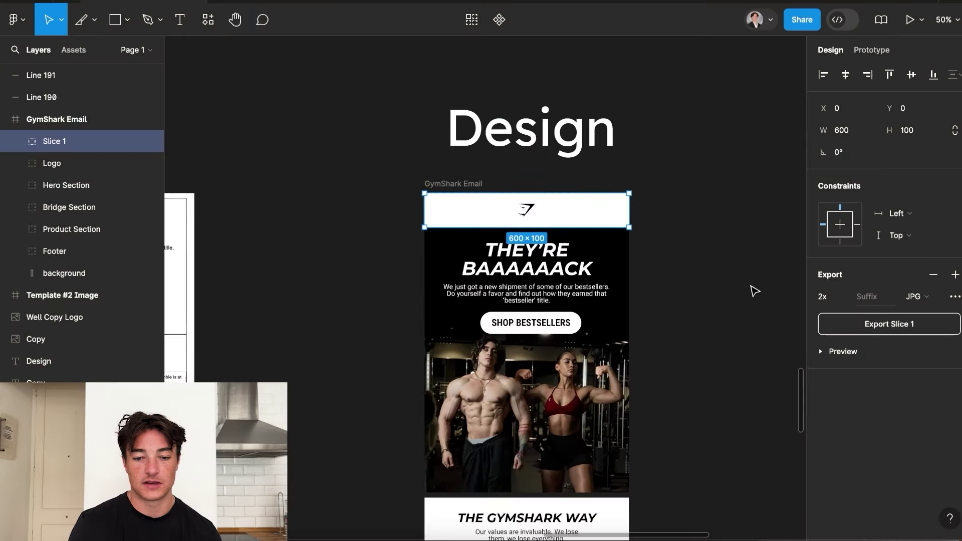
scroll(751, 290, down, 2)
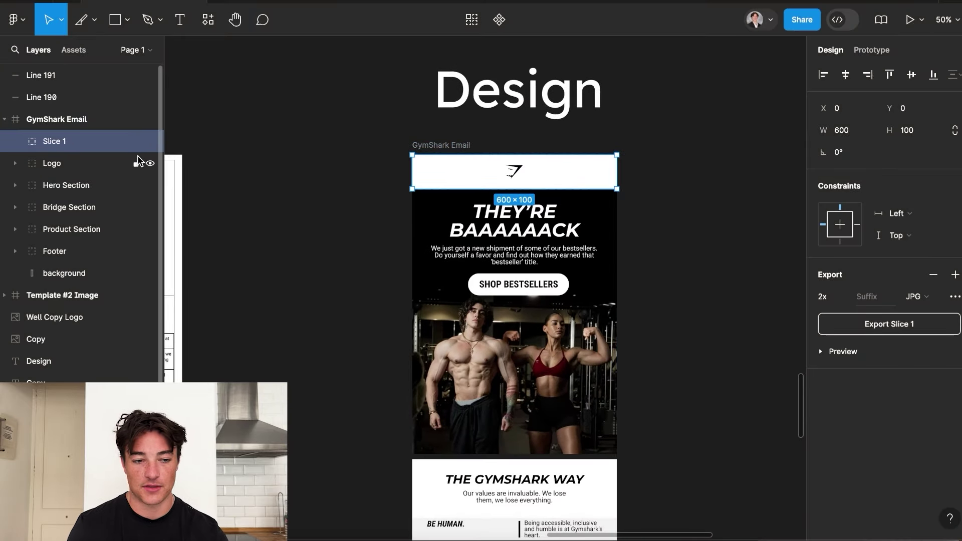
key(super+d)
drag(476, 181, 442, 442)
scroll(475, 213, up, 10)
scroll(436, 188, down, 10)
key(super+shift+e)
key(Return)
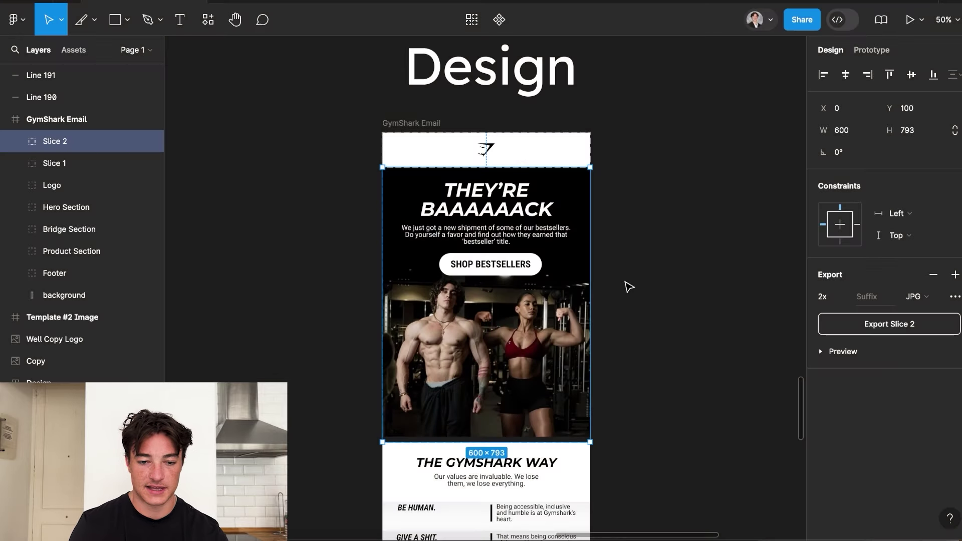
Add slices for the Gymshark Way and GYMSHARK FAVORITES sections, trimmed below the first product.
scroll(475, 422, down, 4)
key(super+d)
scroll(475, 422, down, 2)
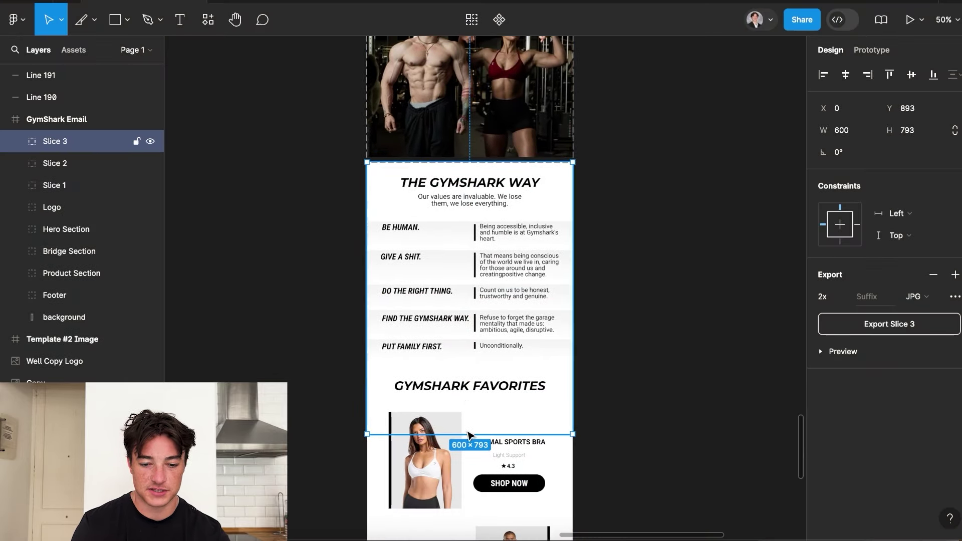
drag(451, 429, 446, 368)
key(super+d)
scroll(429, 226, down, 4)
drag(429, 226, 429, 370)
scroll(429, 370, up, 5)
scroll(429, 371, up, 5)
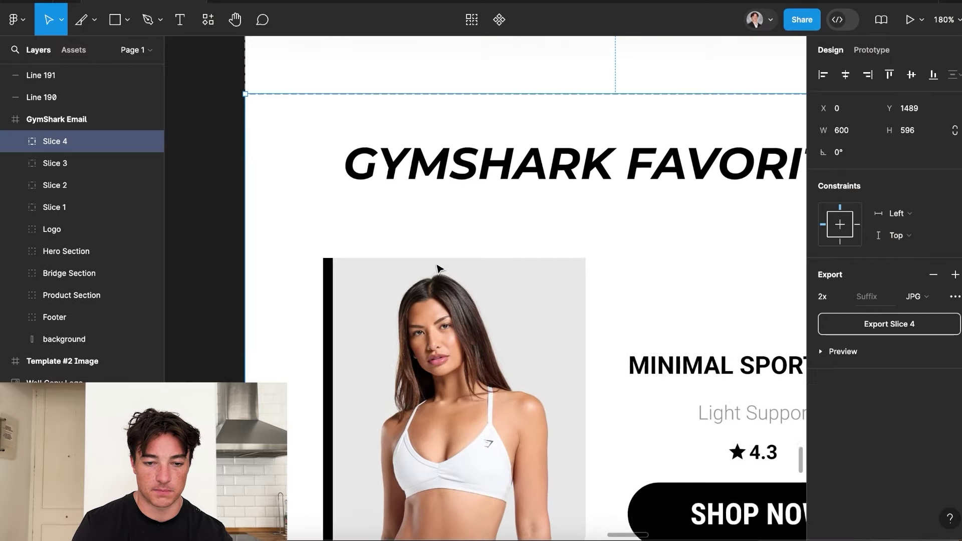
scroll(337, 193, down, 3)
scroll(337, 193, down, 5)
drag(405, 266, 406, 244)
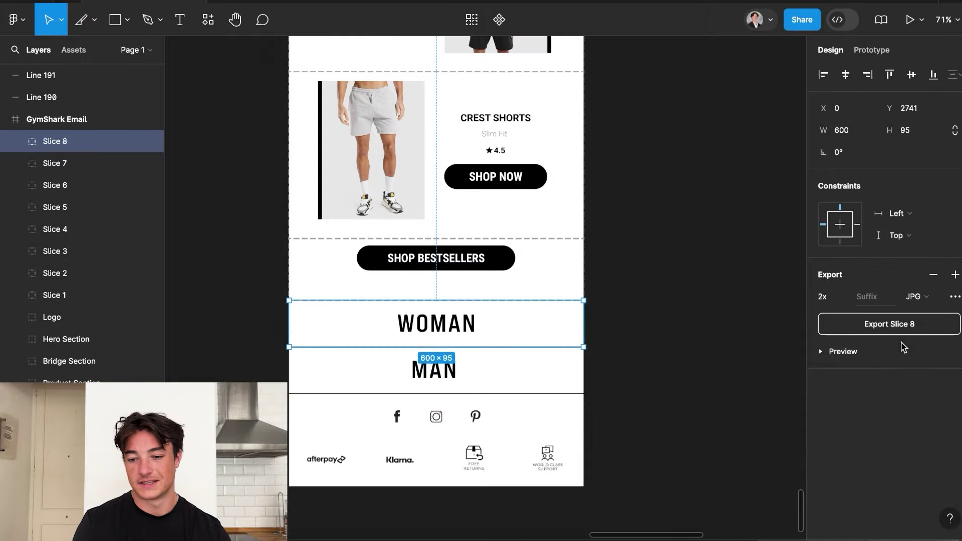
Export the WOMAN row slice, then a copied slice over the MAN row.
click(884, 325)
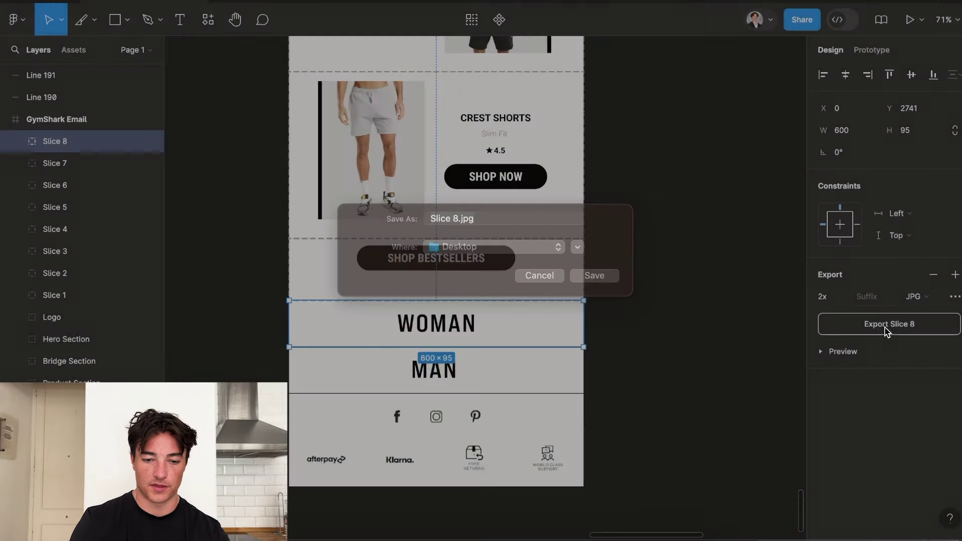
key(Return)
drag(510, 322, 512, 370)
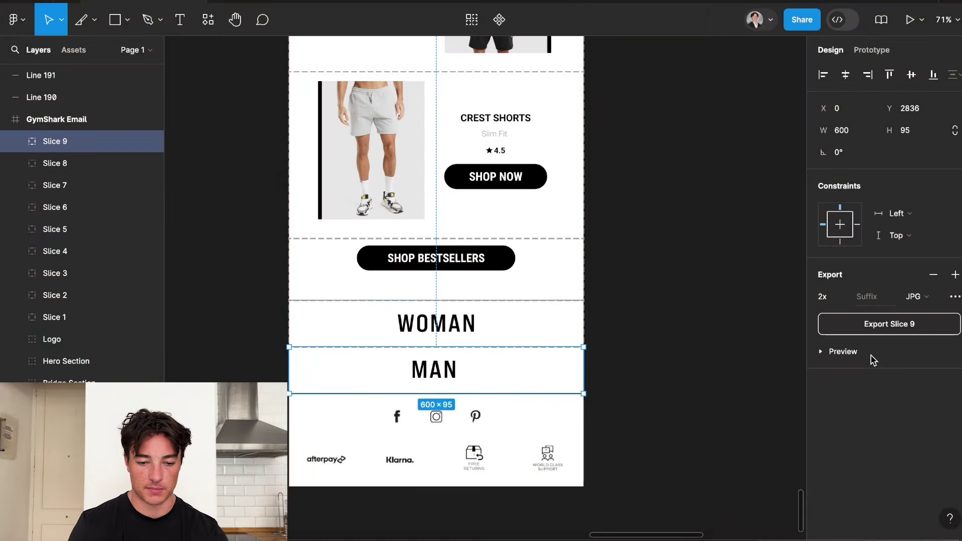
click(911, 323)
key(Return)
scroll(353, 389, down, 2)
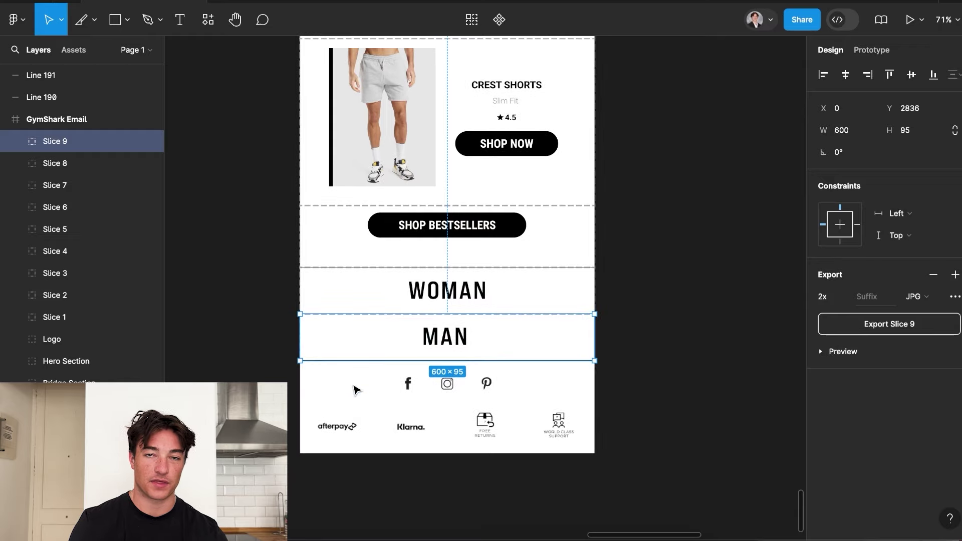
key(ctrl+d)
Fit a slice copy around the Facebook icon and export it.
drag(382, 350, 382, 397)
drag(595, 385, 427, 387)
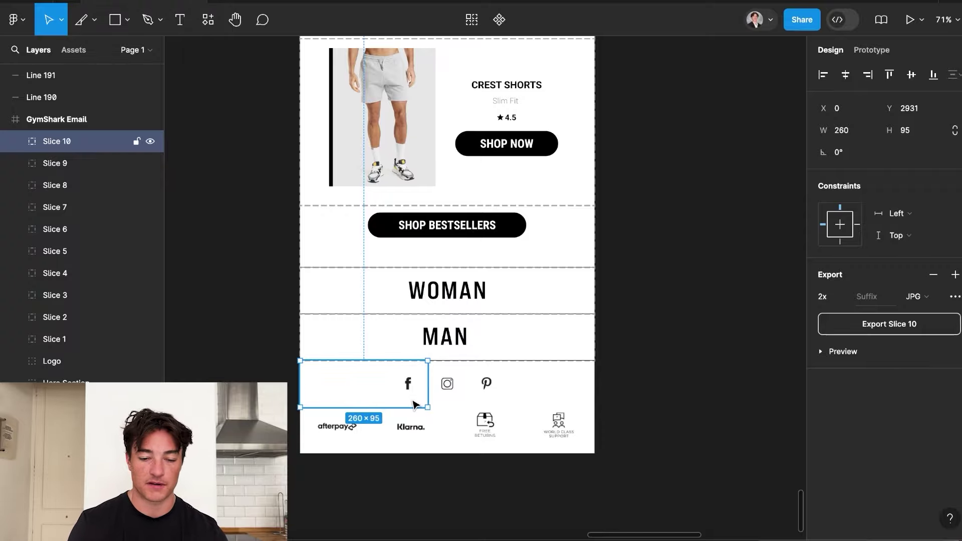
click(864, 325)
key(Return)
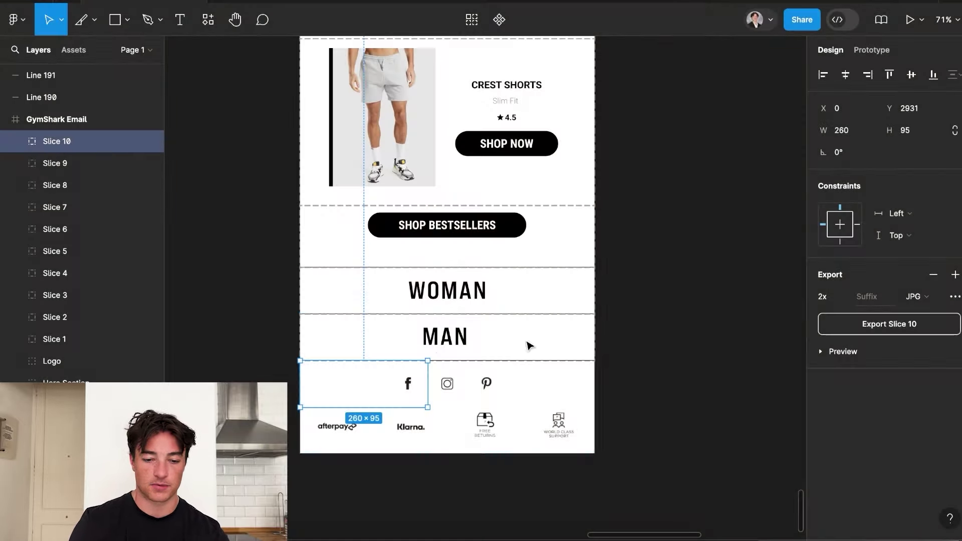
Create slices over the Instagram and Pinterest icons out to the edge.
key(ctrl+d)
drag(415, 389, 471, 383)
alt+drag(453, 384, 594, 380)
alt+drag(425, 341, 421, 431)
scroll(498, 247, down, 5)
scroll(499, 247, up, 3)
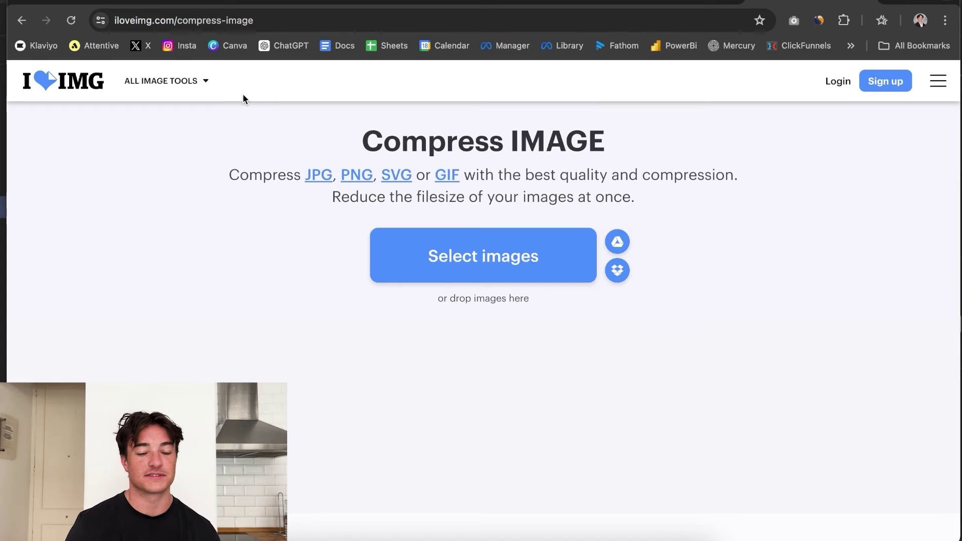
Upload the exported Slice JPG images to iLoveIMG's compressor.
click(466, 237)
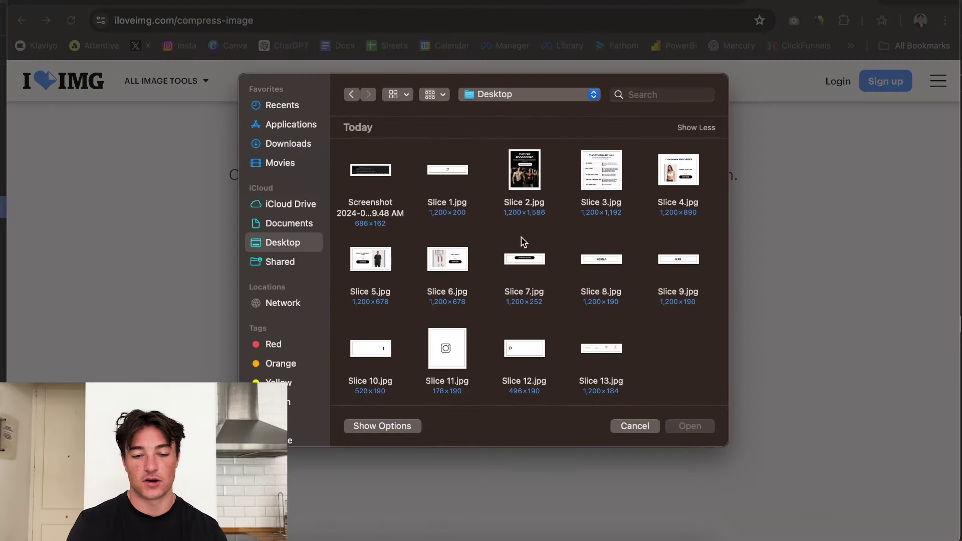
click(449, 175)
super+click(520, 176)
super+click(622, 177)
super+click(691, 169)
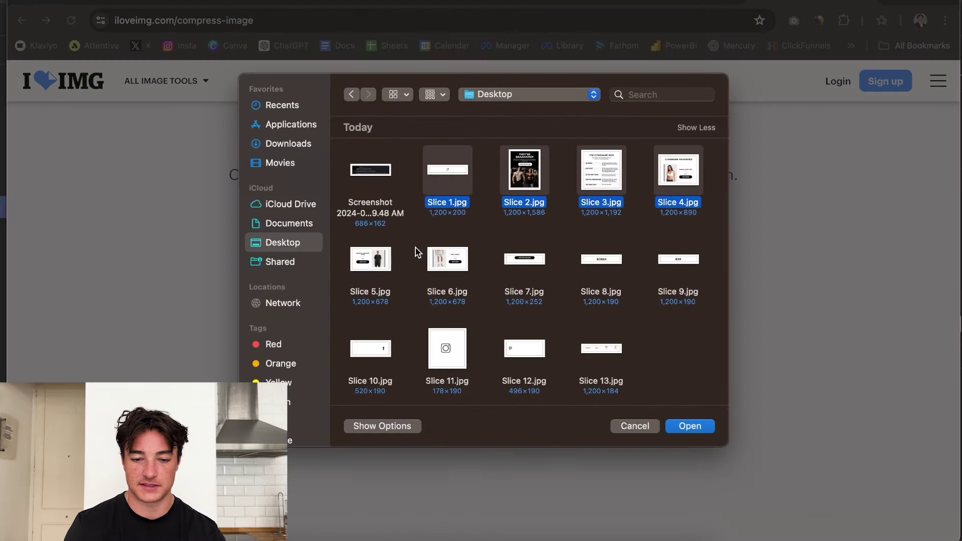
key(Return)
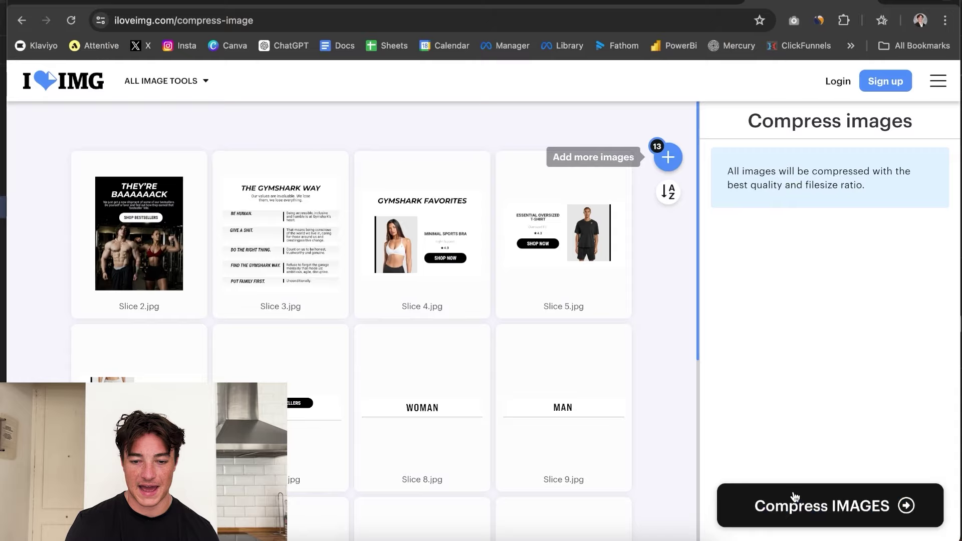
Compress the slices 82% and open the downloaded zip.
click(794, 496)
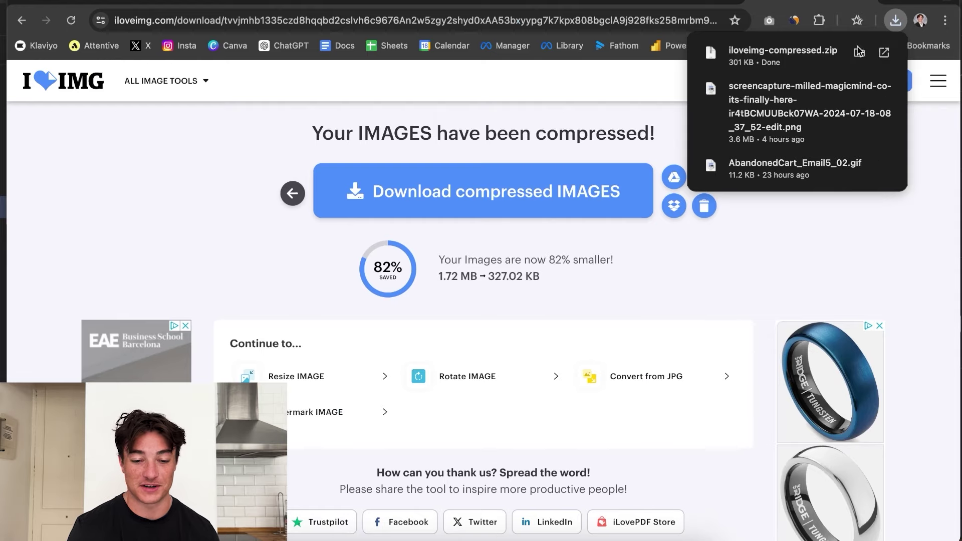
click(782, 55)
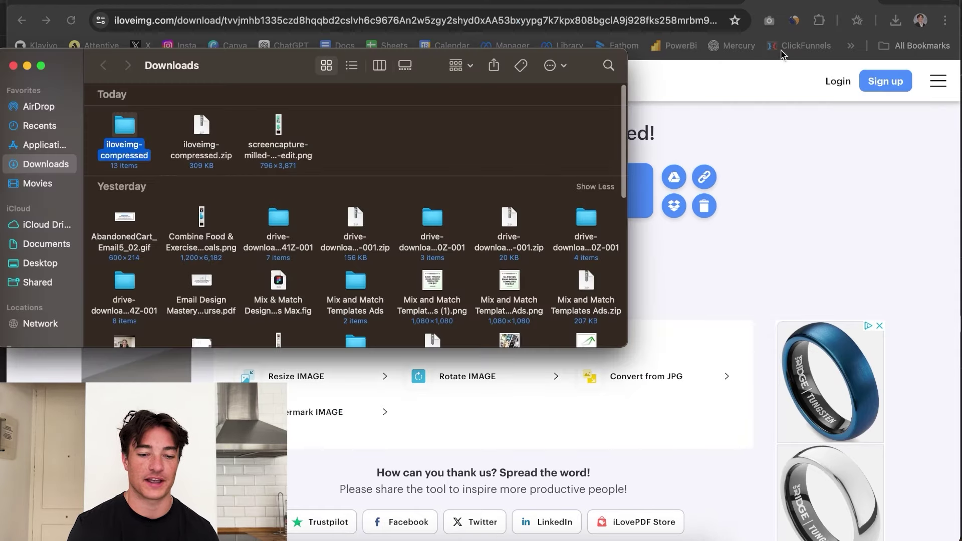
click(732, 221)
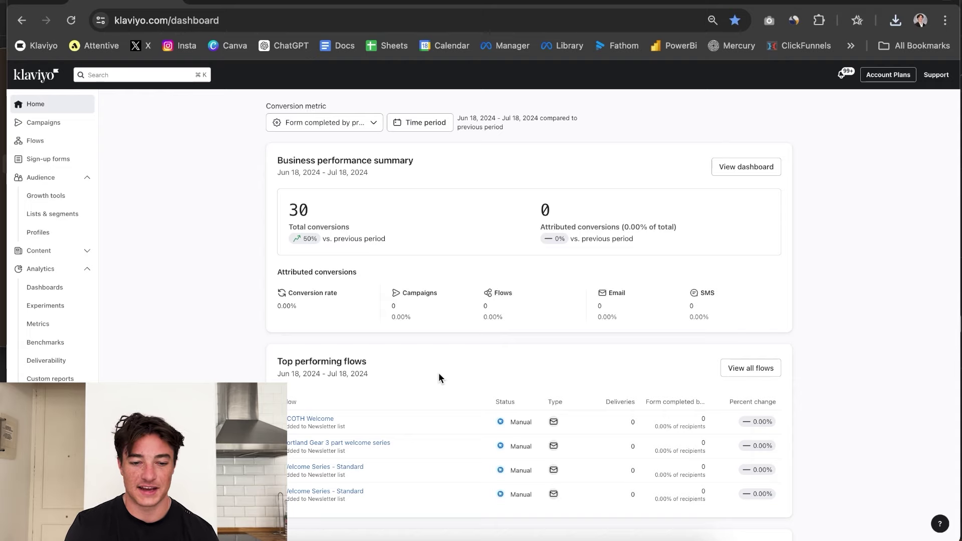
Create a new Klaviyo campaign named Test Video.
click(63, 125)
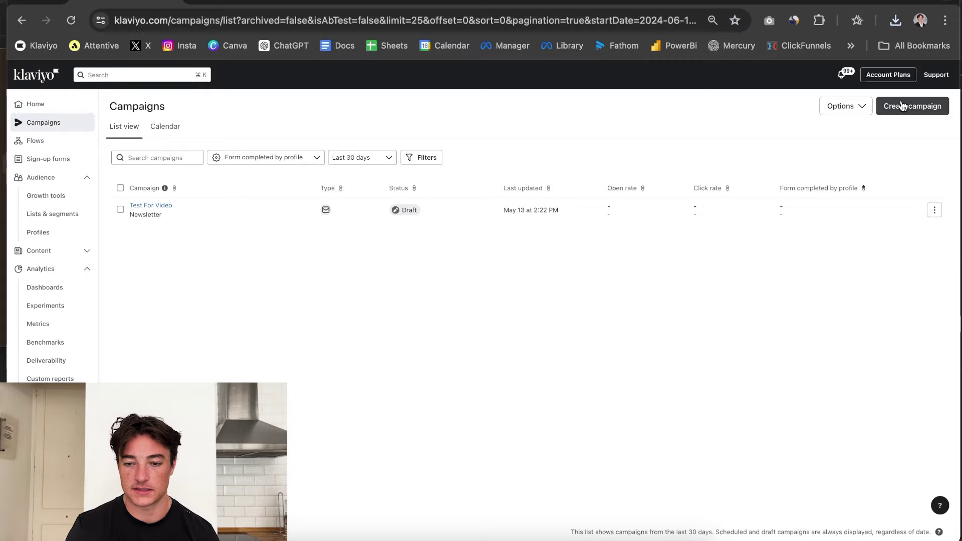
click(901, 106)
triple_click(843, 134)
text(Test Video)
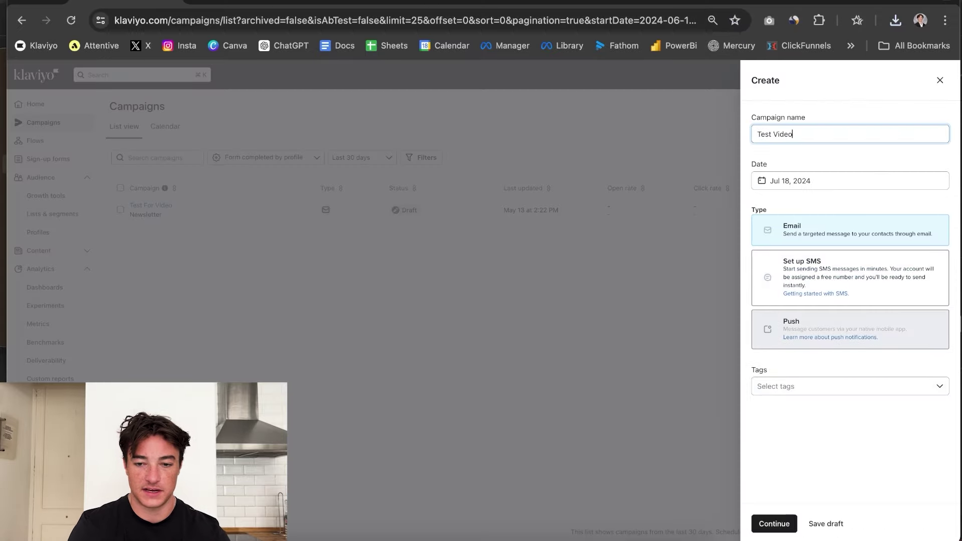
click(774, 523)
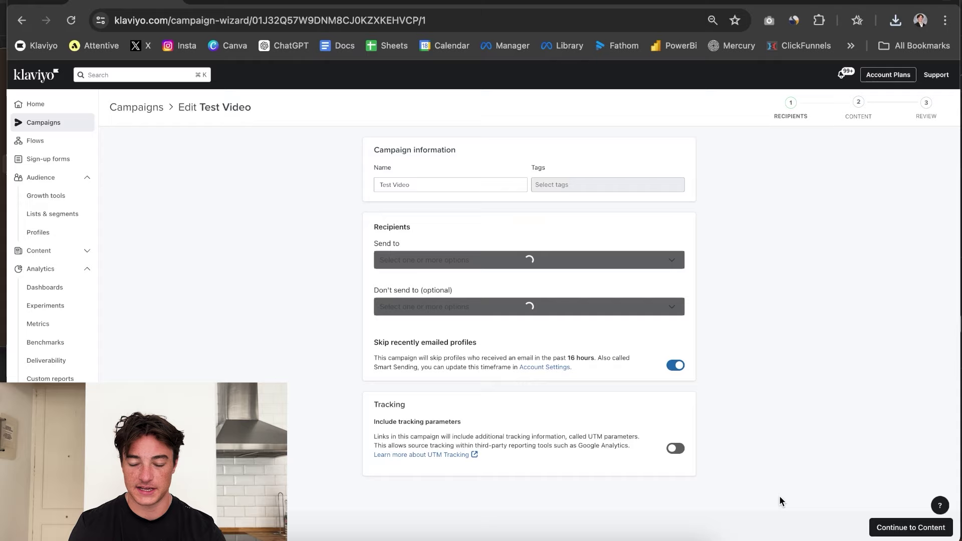
Send to the BeeHiiv (377) list with Skip recently emailed profiles off, then continue.
click(448, 263)
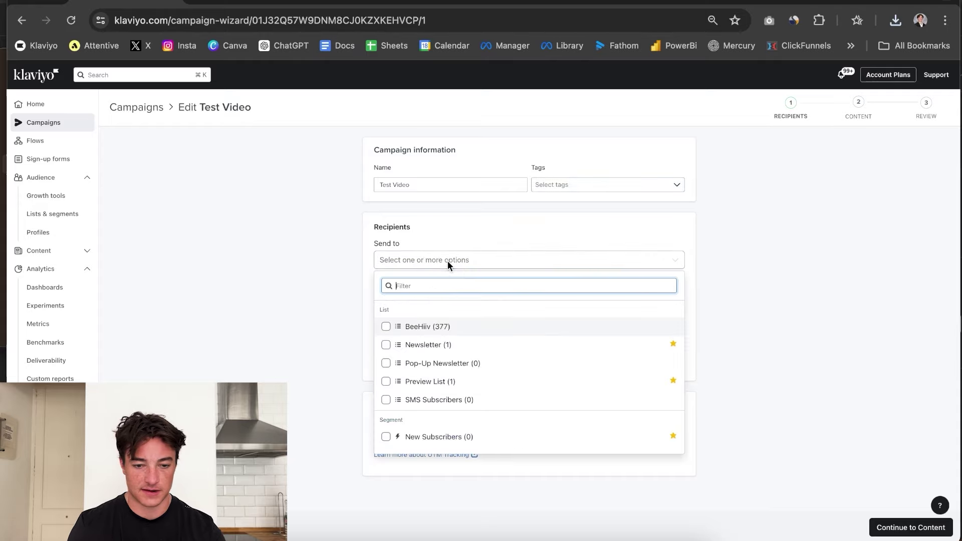
click(460, 328)
click(753, 308)
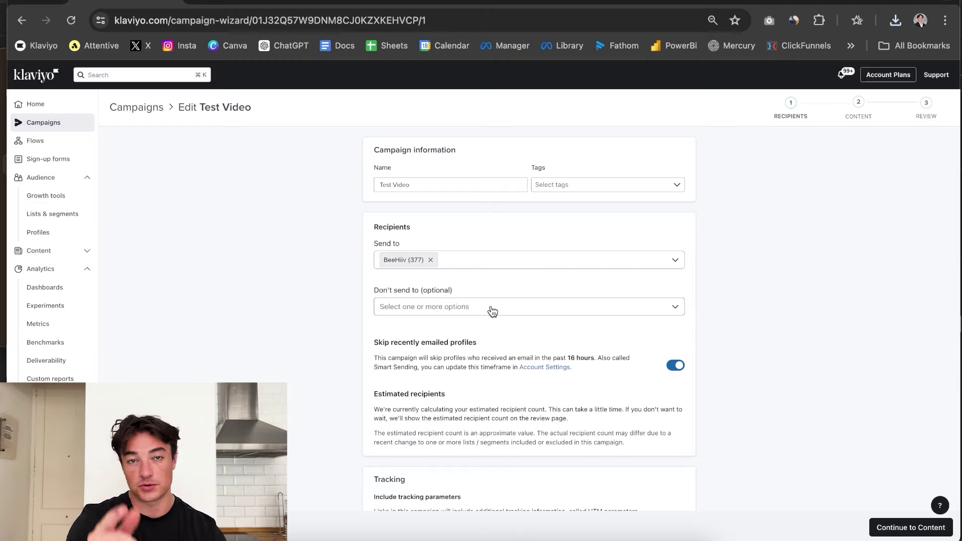
click(676, 366)
scroll(698, 311, down, 1)
click(676, 314)
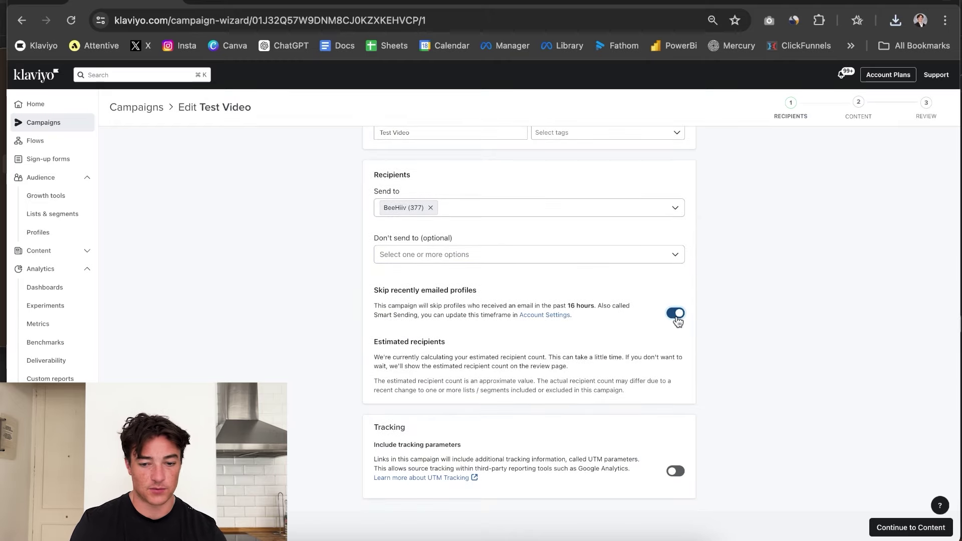
click(676, 313)
scroll(598, 356, up, 1)
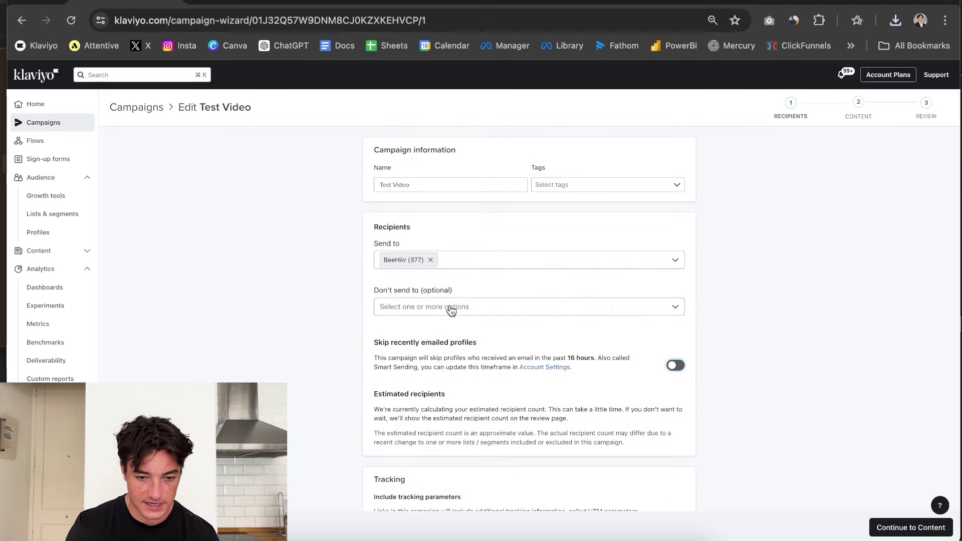
click(889, 524)
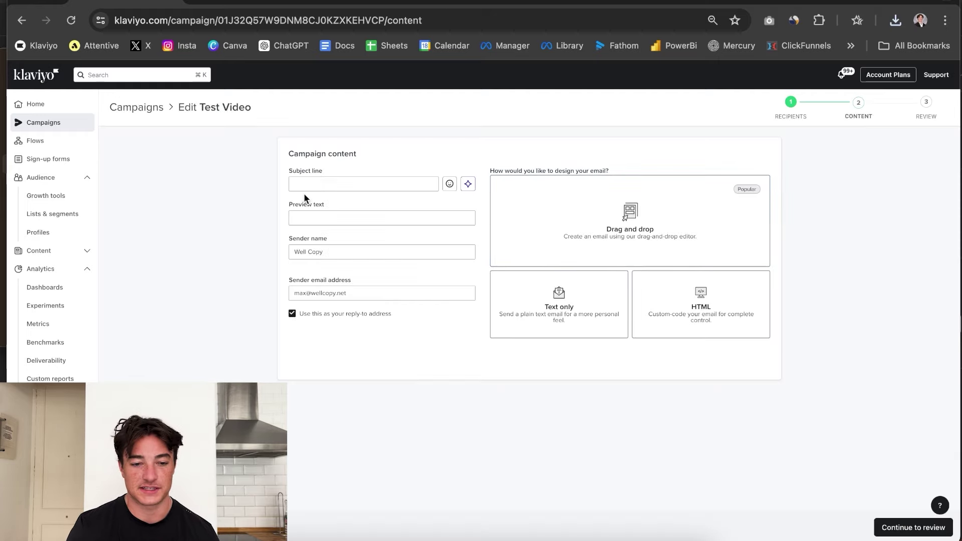
Set the subject line to "They're Baaack 🔥" with the fire emoji.
click(306, 186)
text(They)
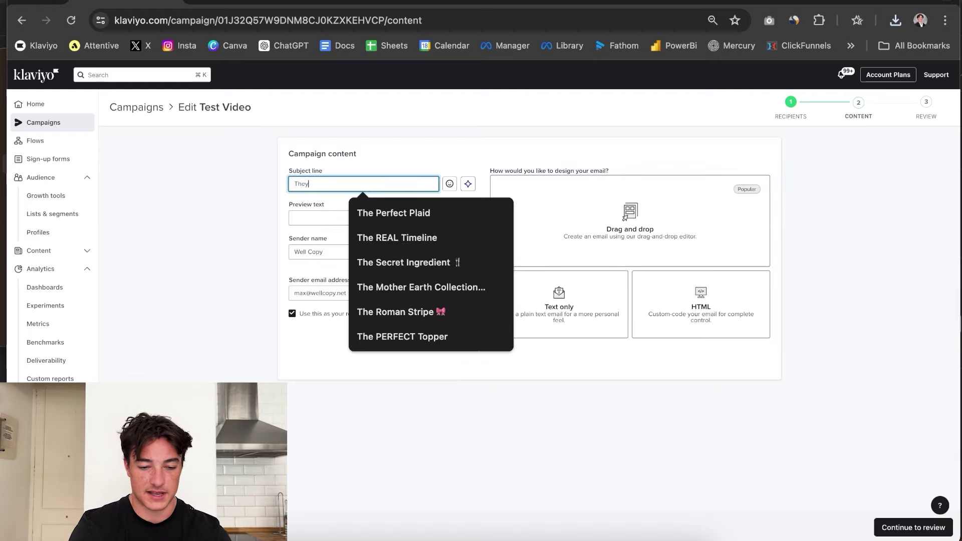
text('re Ba)
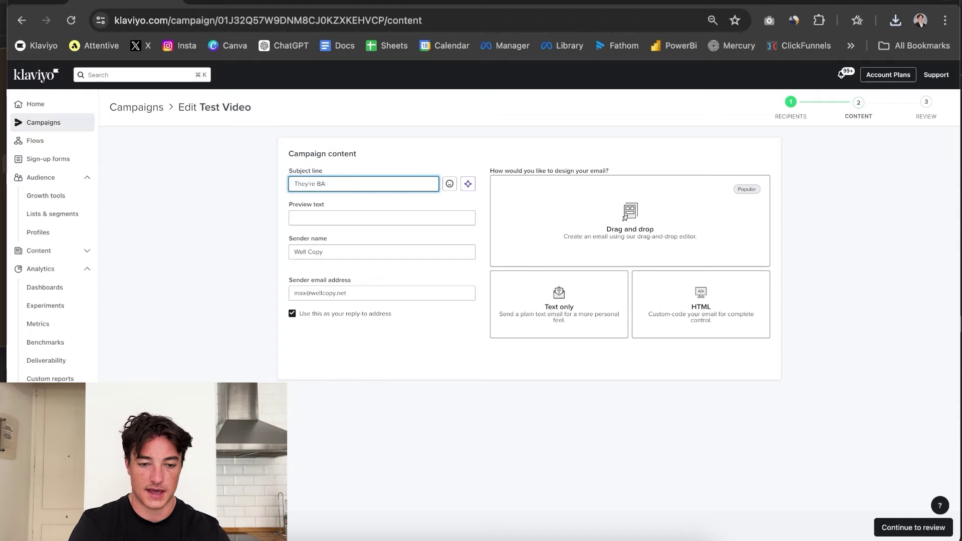
text(aack)
key(ctrl+super+space)
text(fire)
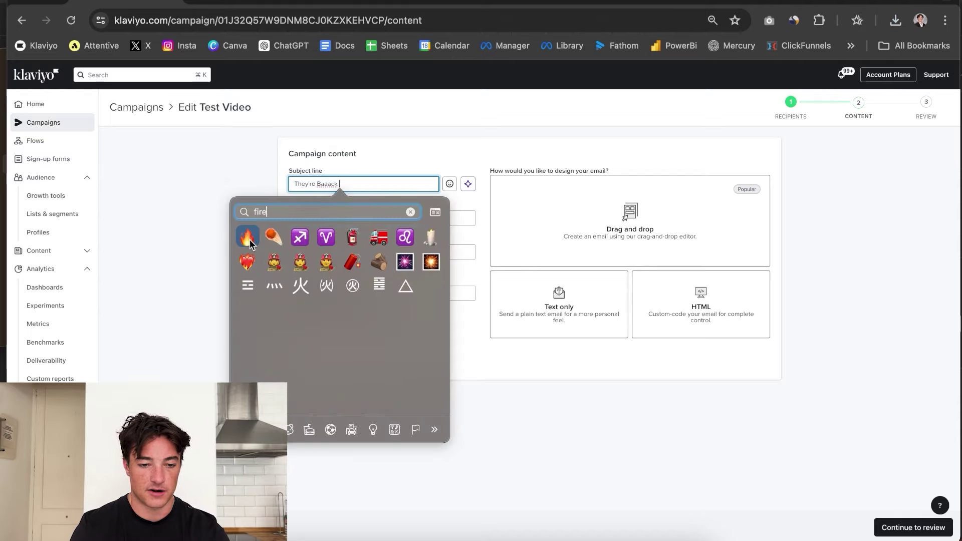
click(247, 237)
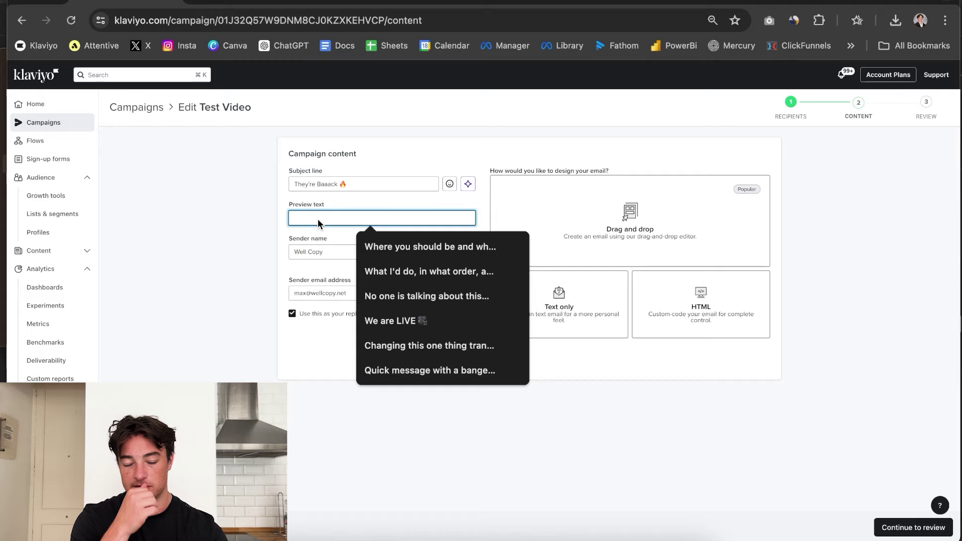
Add preview text "Check out these bestsellers..." and choose the drag-and-drop design option.
text(Check out these. bestsellers...)
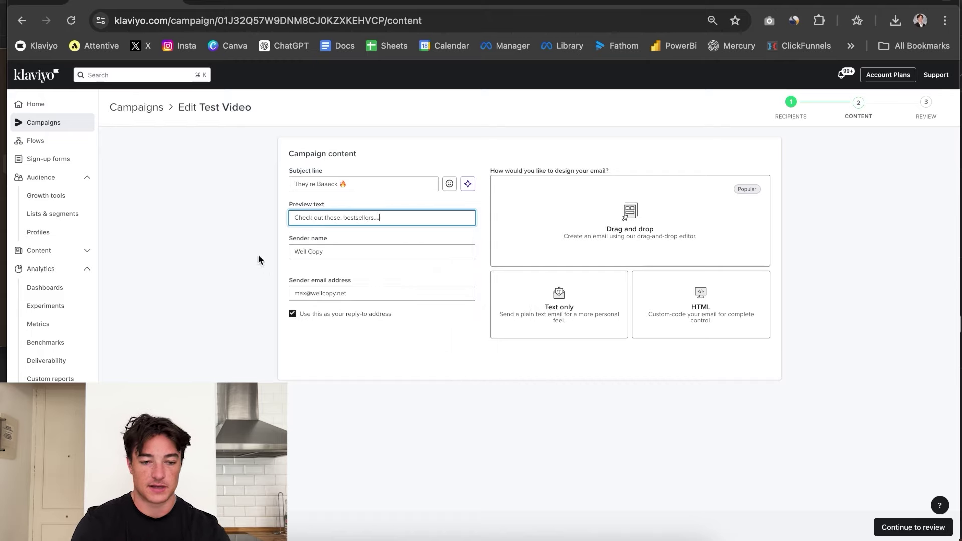
click(198, 224)
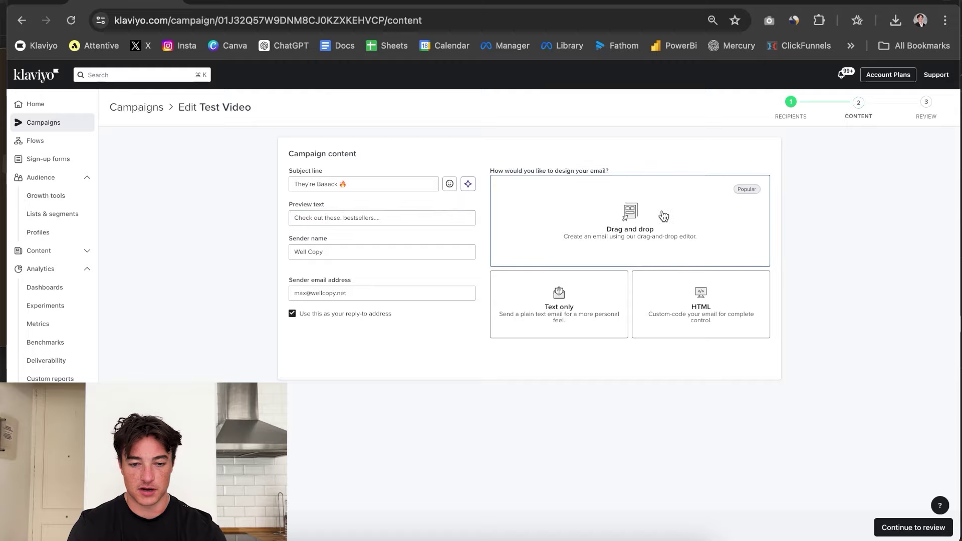
click(663, 217)
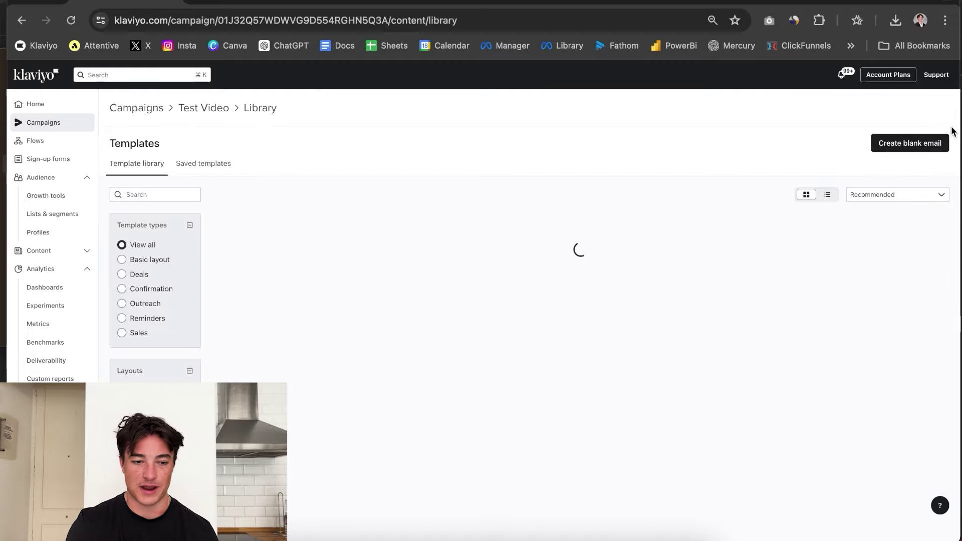
Start a blank email and delete its Social links block.
click(934, 145)
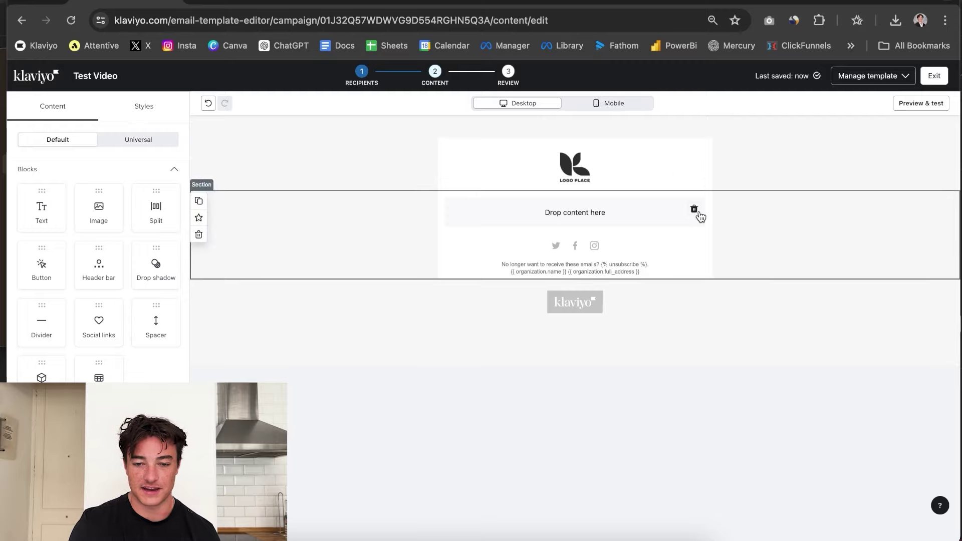
click(478, 218)
click(506, 245)
click(429, 301)
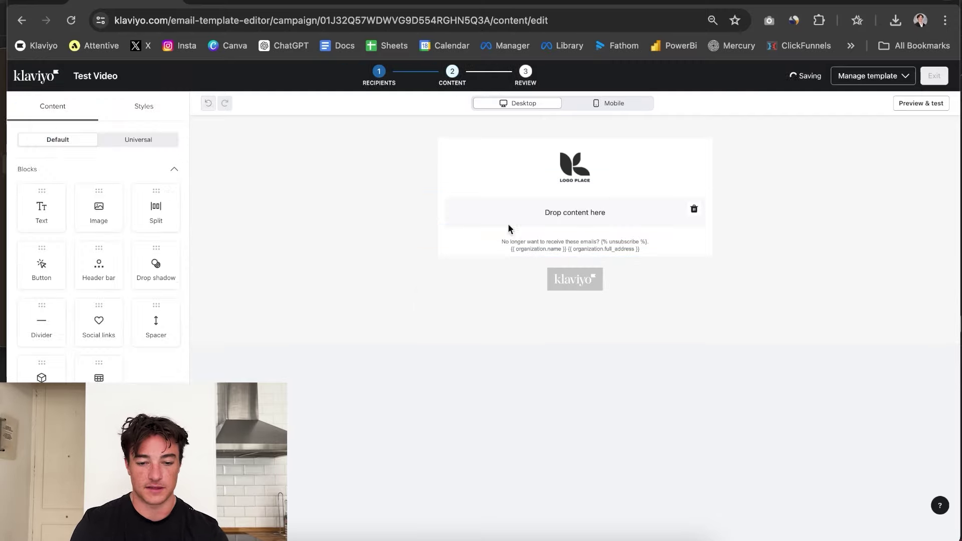
Delete the logo Header bar block and select the leftover empty content section.
click(699, 206)
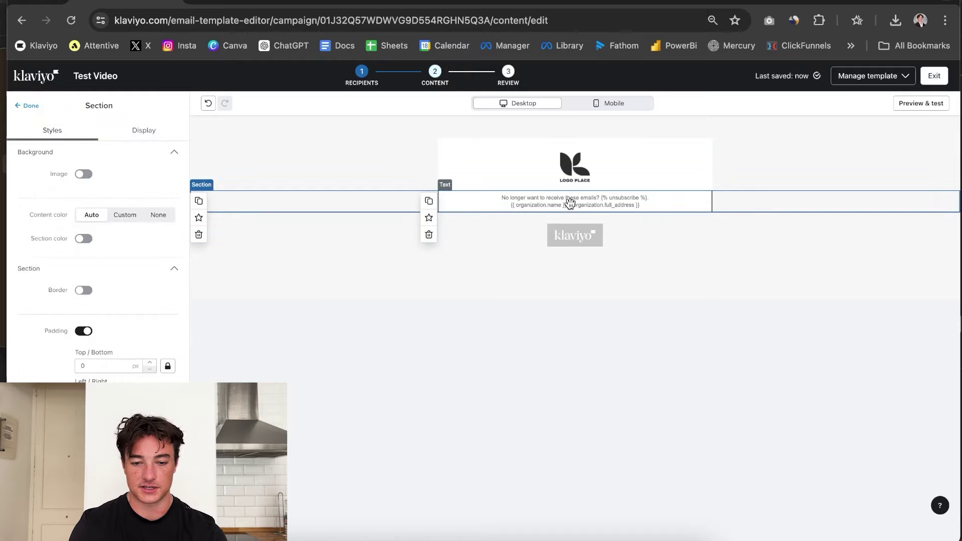
click(566, 176)
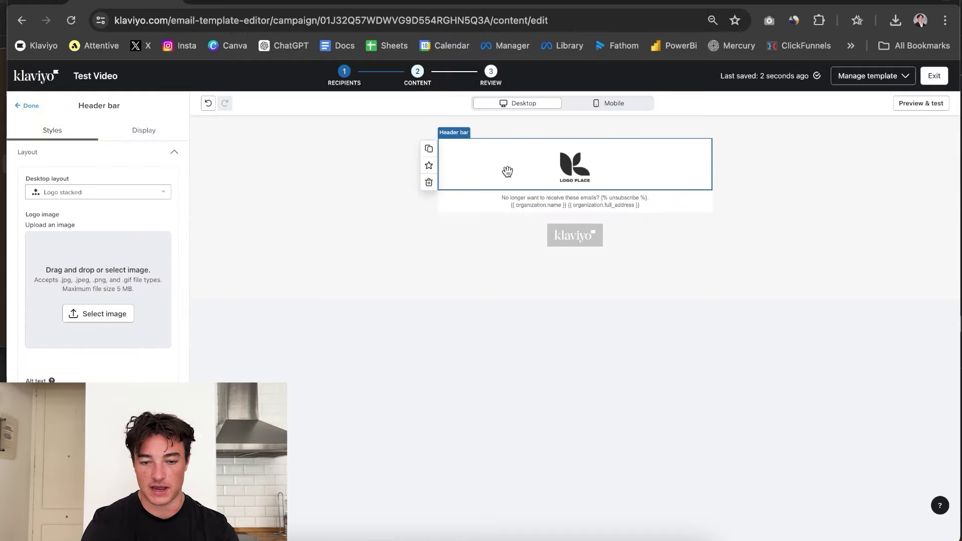
click(428, 181)
click(509, 164)
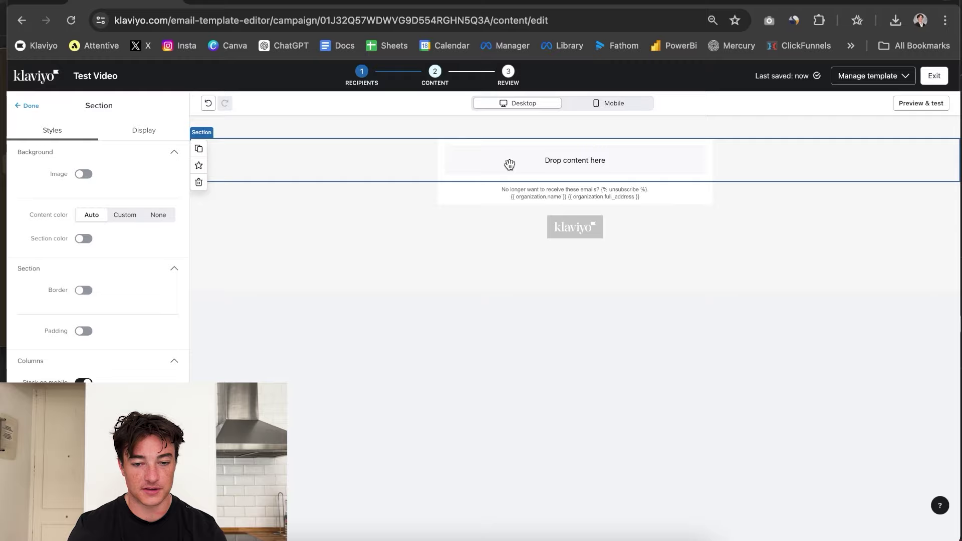
click(766, 243)
Delete the empty section, add an Image block and upload Slice 1.jpg into it.
click(665, 154)
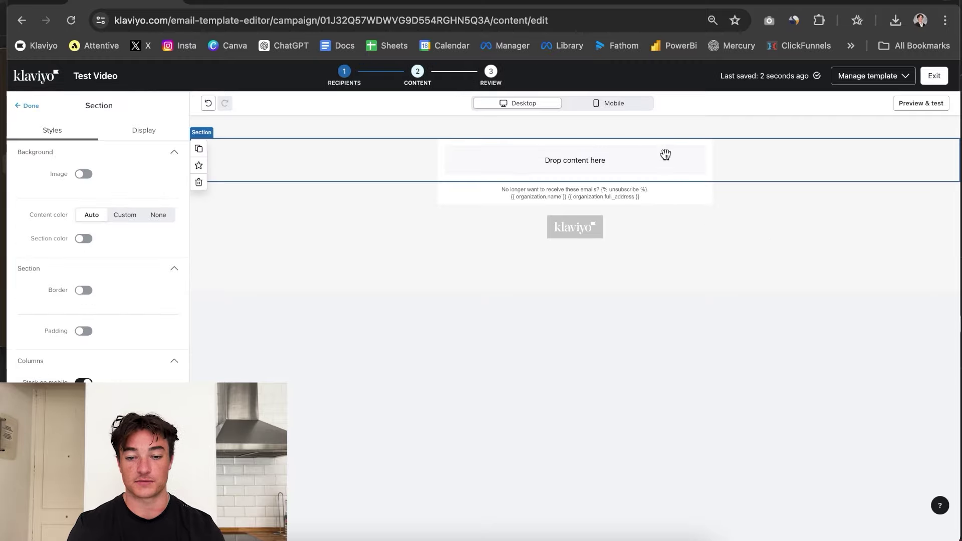
click(199, 182)
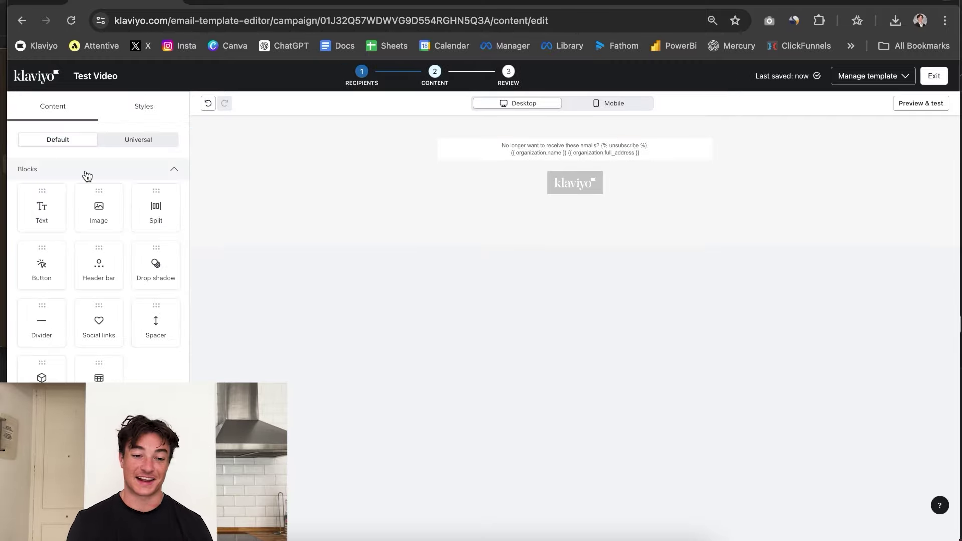
drag(99, 211, 549, 150)
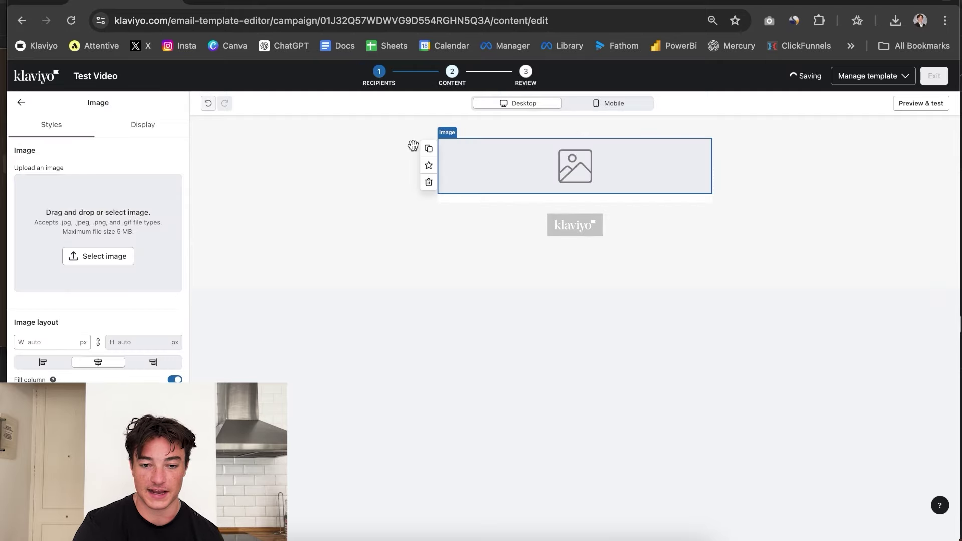
click(129, 252)
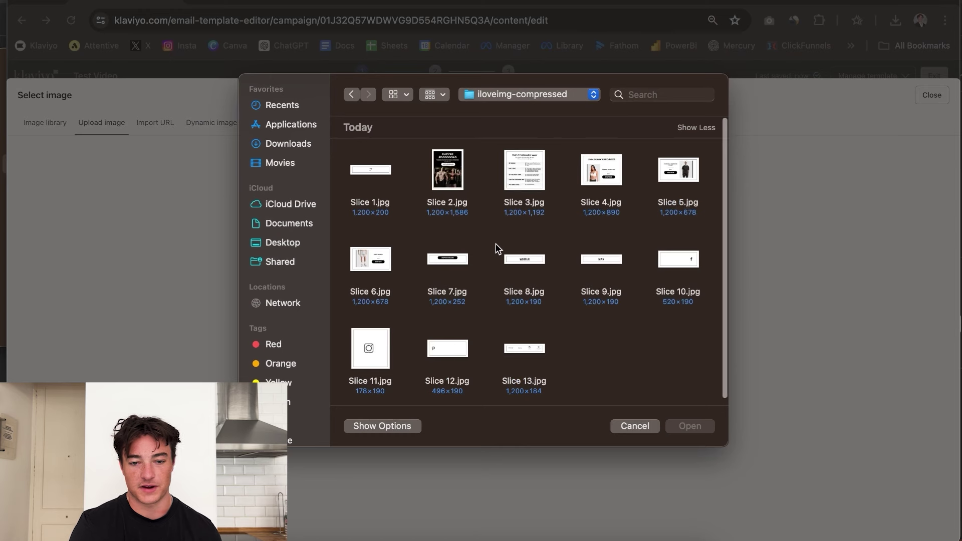
click(382, 178)
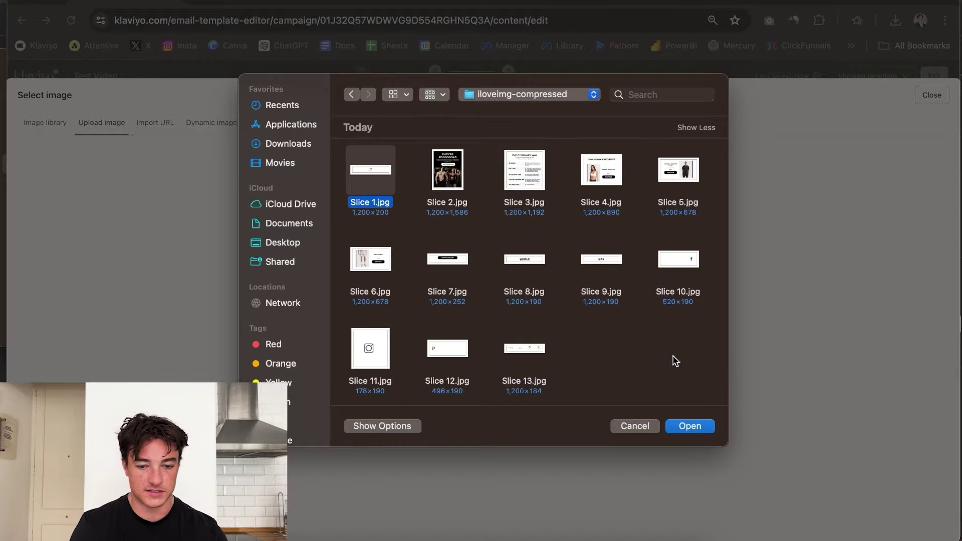
click(687, 425)
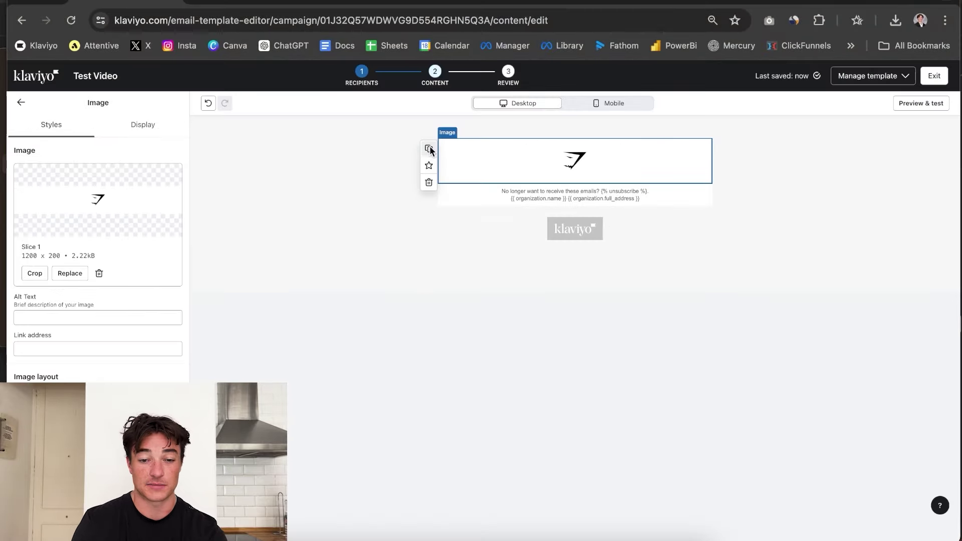
Duplicate the Slice 1 image block five times and begin replacing a copy with another slice.
click(429, 148)
click(429, 148)
click(429, 149)
click(428, 149)
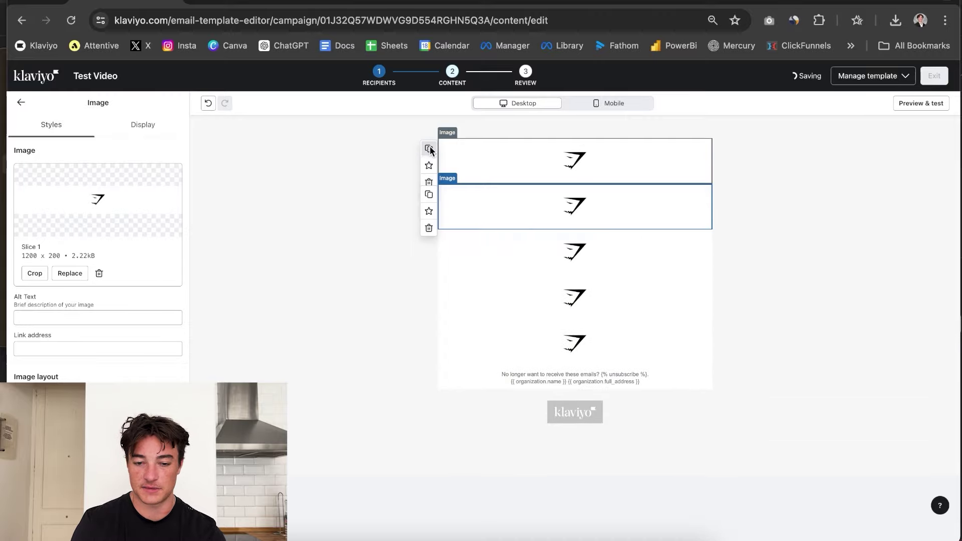
click(429, 148)
click(70, 274)
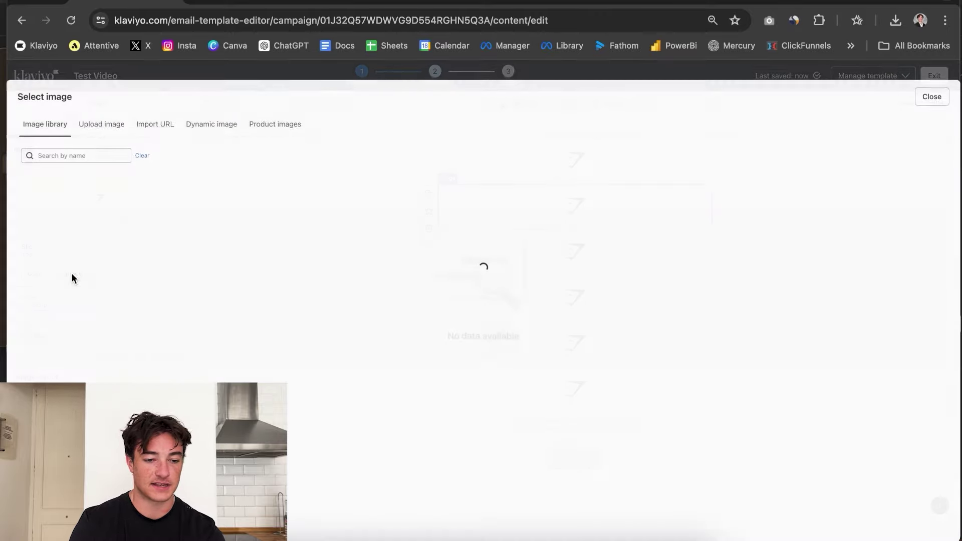
click(101, 124)
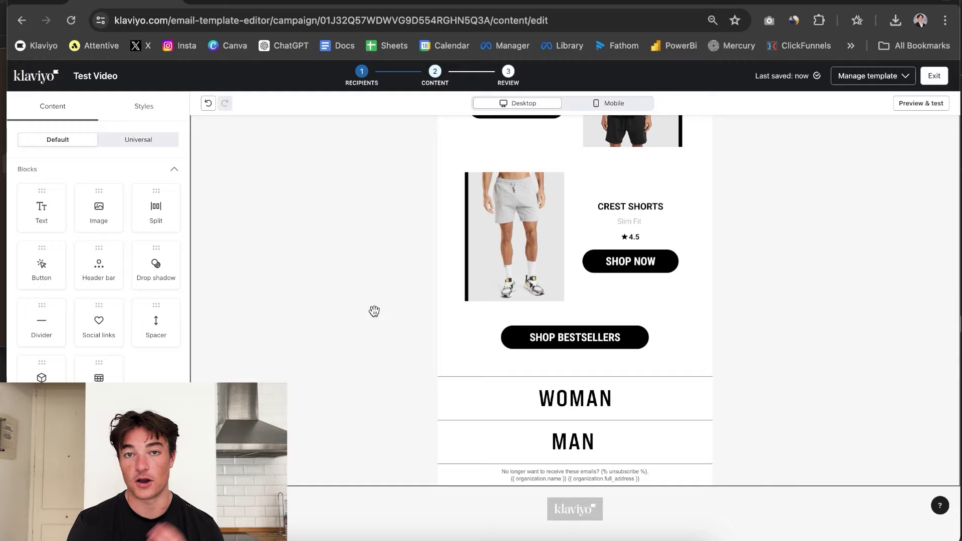
Review the assembled email, selecting THE GYMSHARK WAY image and then the whole section.
scroll(501, 350, up, 1)
scroll(644, 488, down, 1)
scroll(641, 471, up, 4)
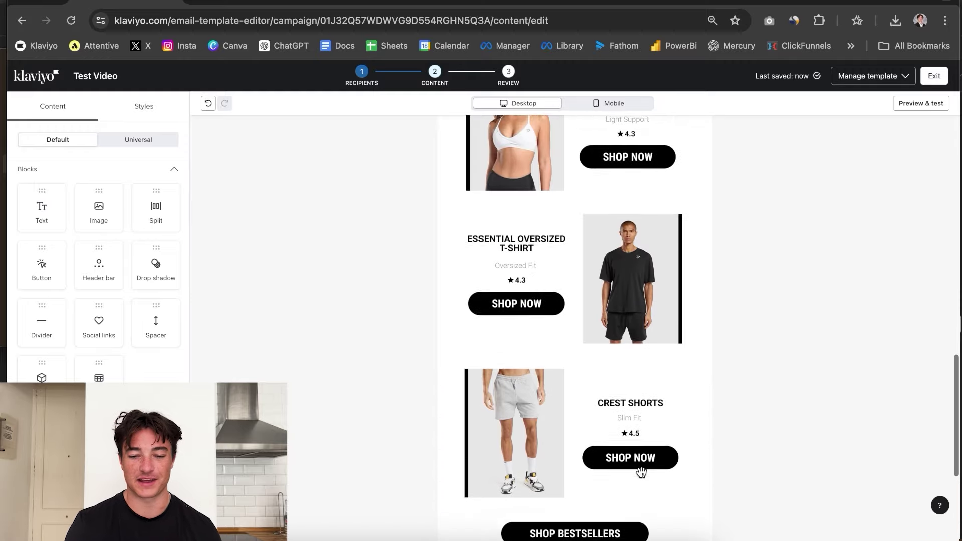
scroll(641, 471, up, 10)
click(571, 289)
scroll(571, 289, up, 3)
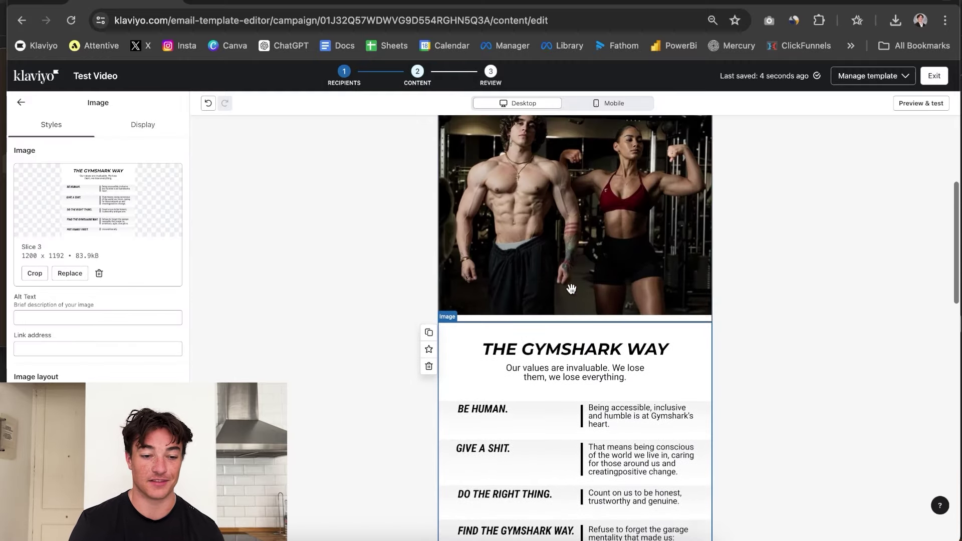
scroll(571, 289, up, 5)
click(790, 381)
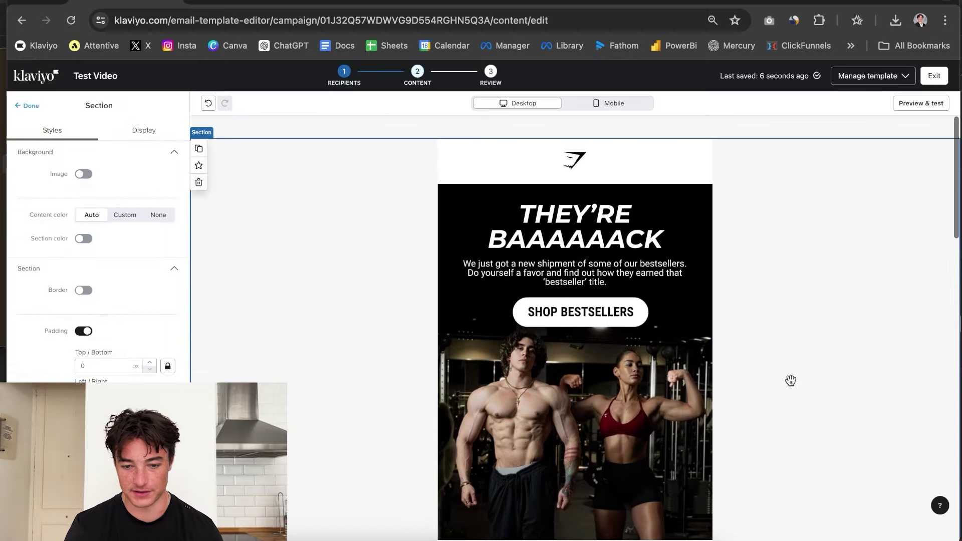
scroll(790, 380, down, 15)
Check the mobile layout, return to desktop, and open then close the MAN image settings.
click(612, 102)
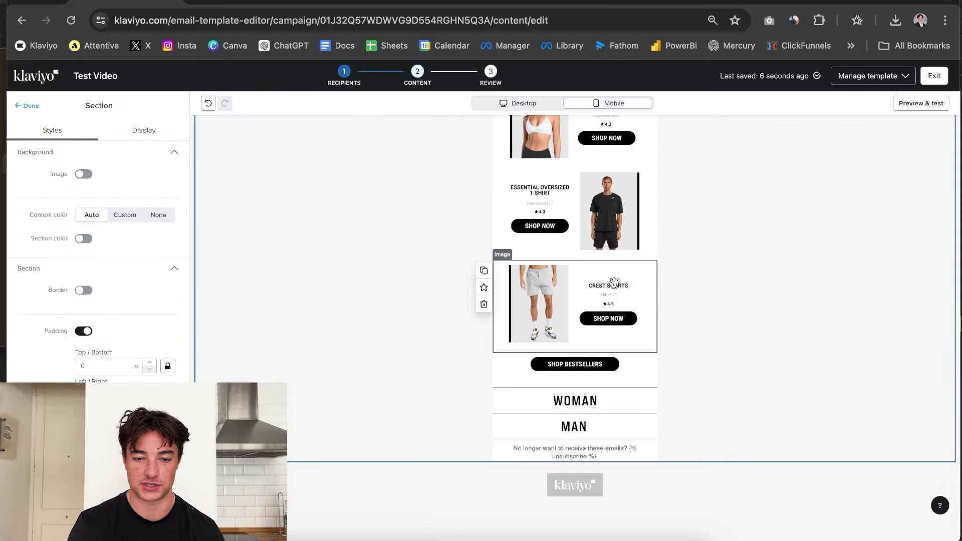
scroll(614, 283, up, 15)
scroll(601, 250, down, 15)
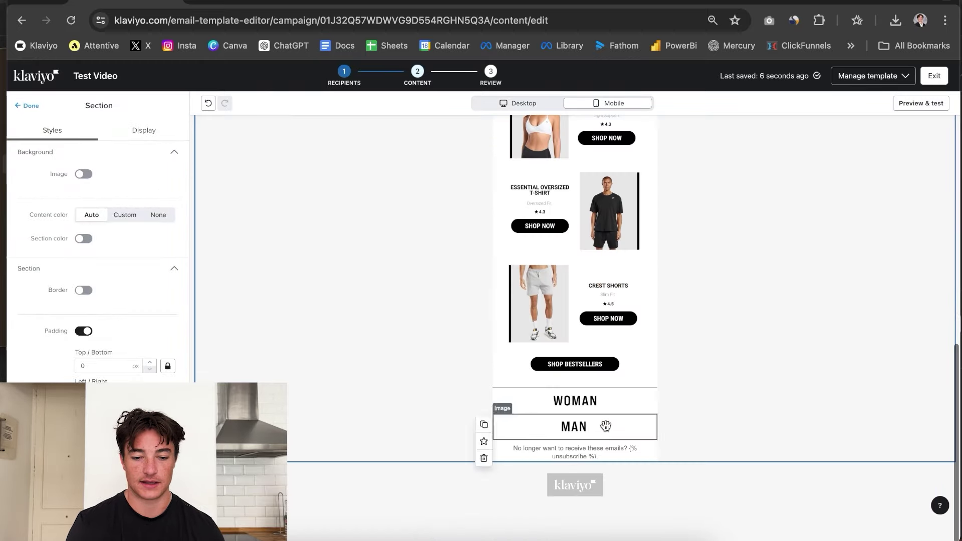
click(527, 101)
scroll(661, 365, down, 10)
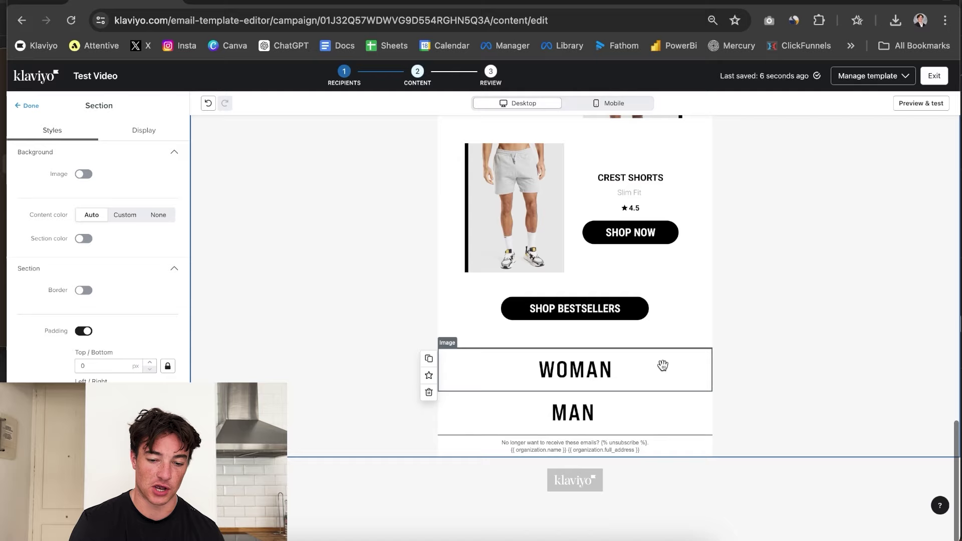
click(536, 424)
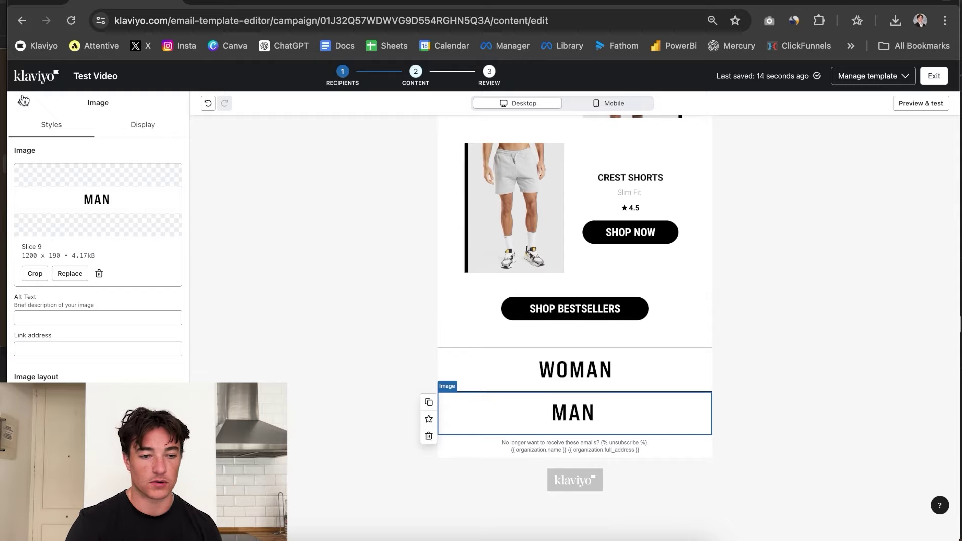
key(Escape)
Add a Table block below MAN, make its text cell an Image, and add a third column.
drag(99, 373, 525, 472)
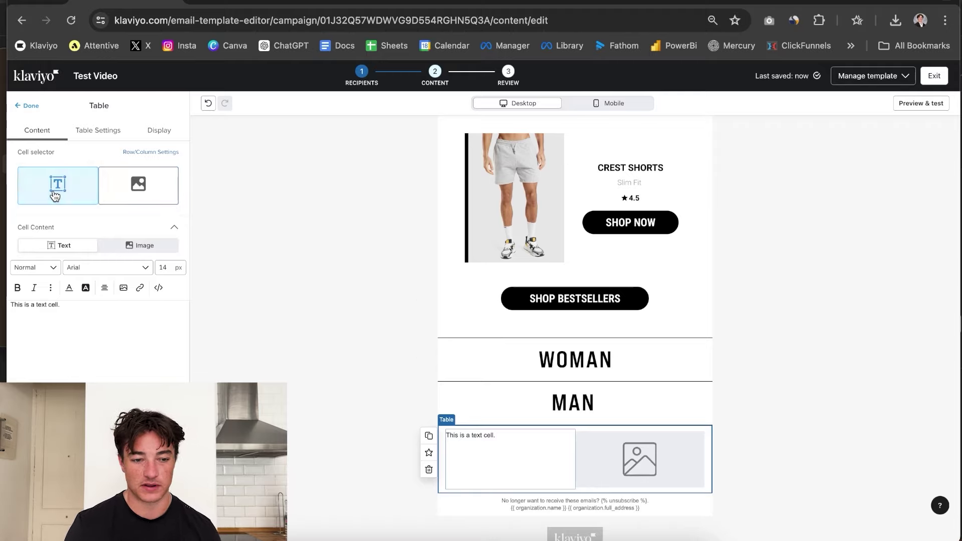
click(138, 188)
click(86, 190)
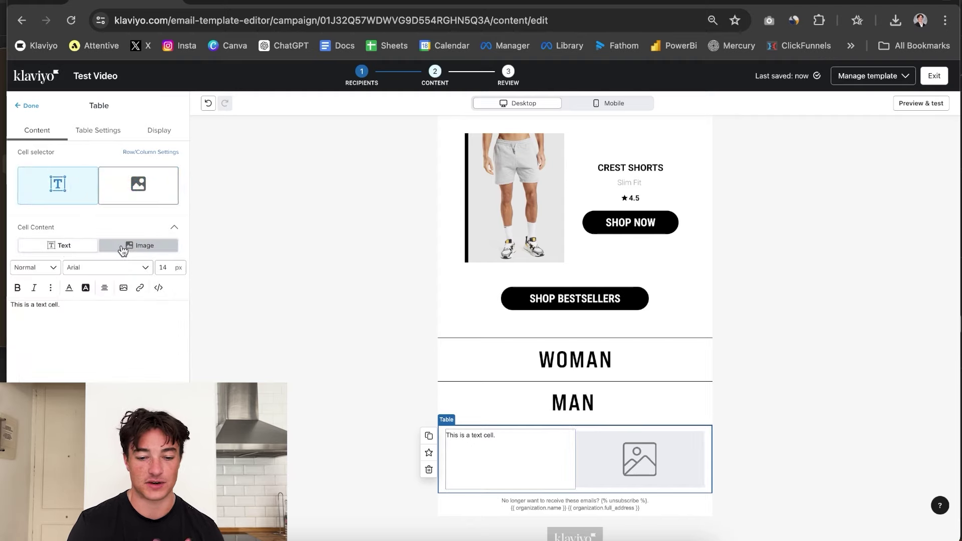
click(123, 248)
click(100, 134)
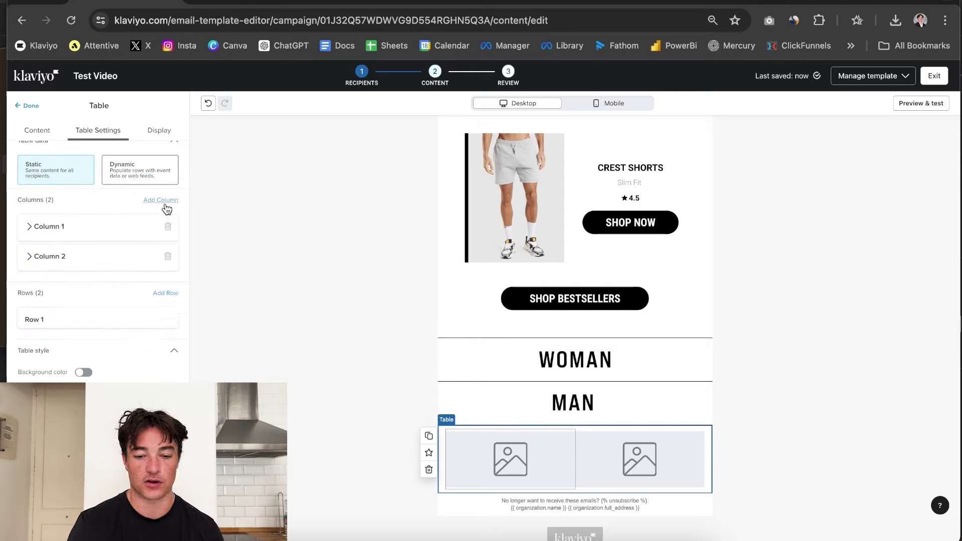
click(161, 201)
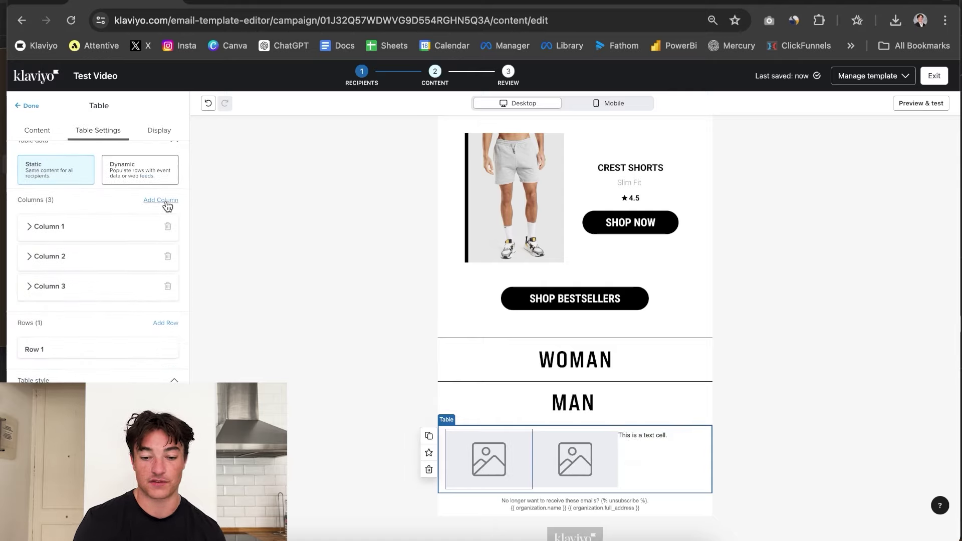
Turn the table's third cell into an image cell and open the image library for it.
scroll(168, 206, down, 4)
scroll(71, 333, up, 4)
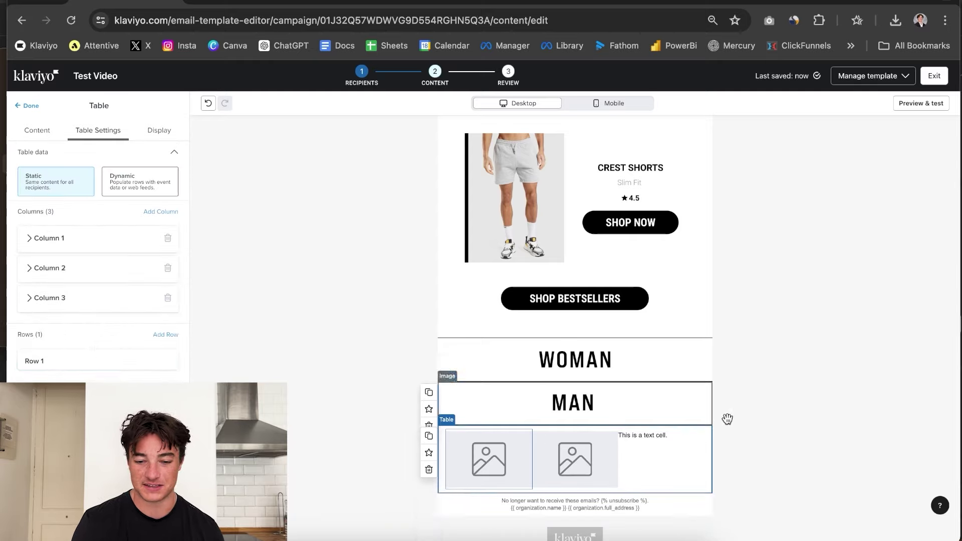
scroll(90, 145, down, 4)
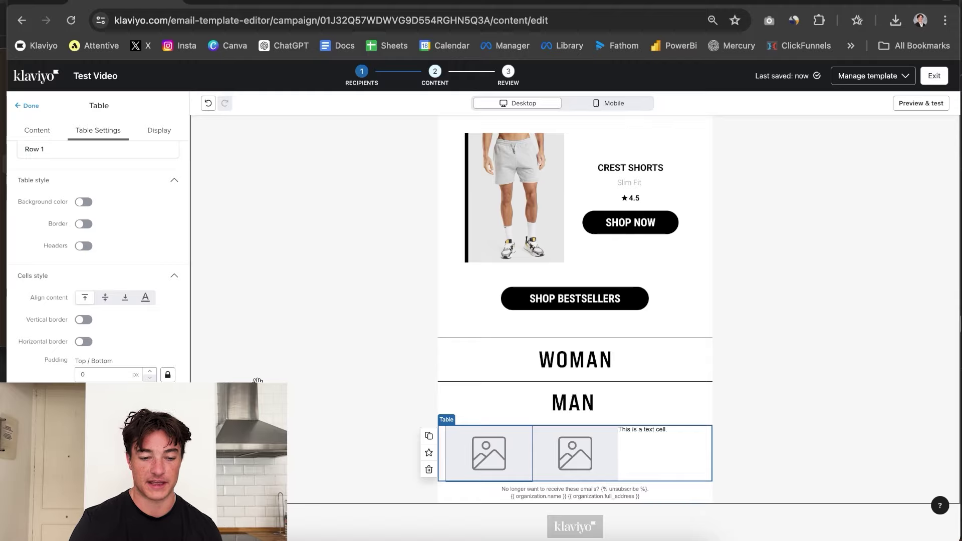
click(370, 367)
click(451, 476)
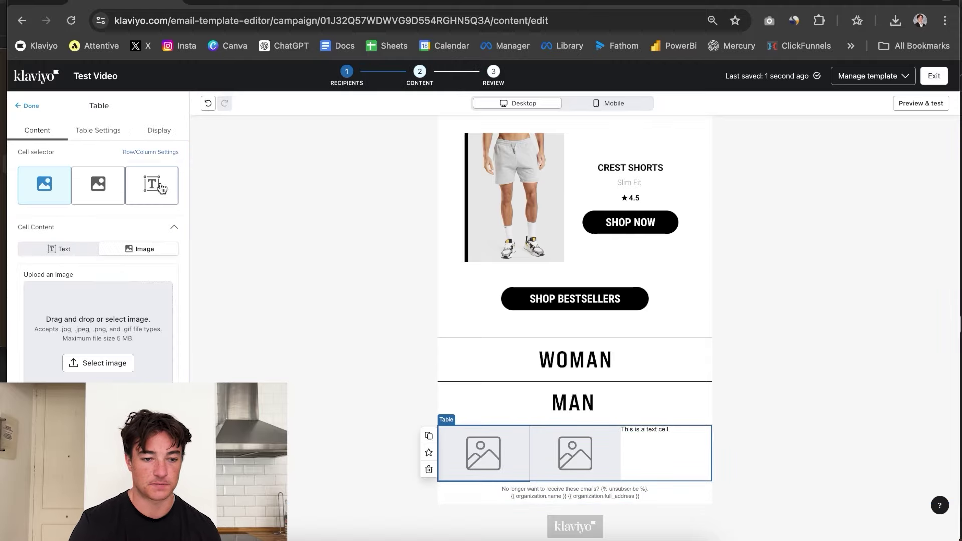
click(161, 189)
click(148, 249)
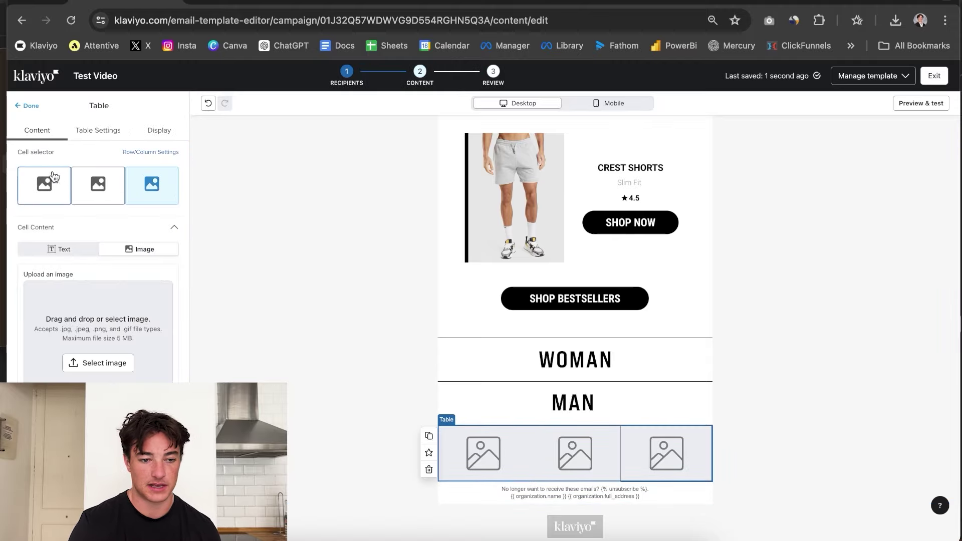
click(118, 337)
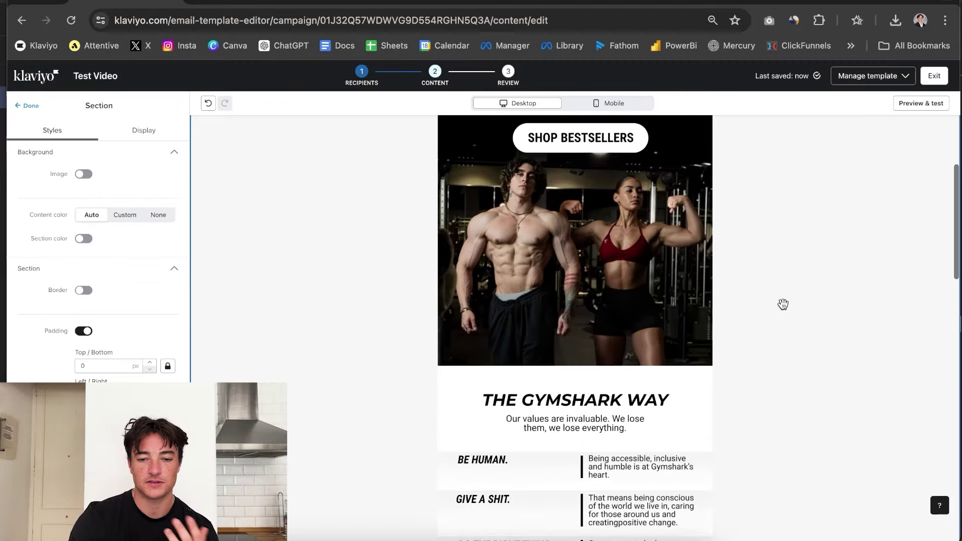
Check the logo slice's link address and start filling in the hero image's link.
scroll(783, 303, up, 4)
scroll(783, 303, down, 10)
scroll(783, 303, down, 3)
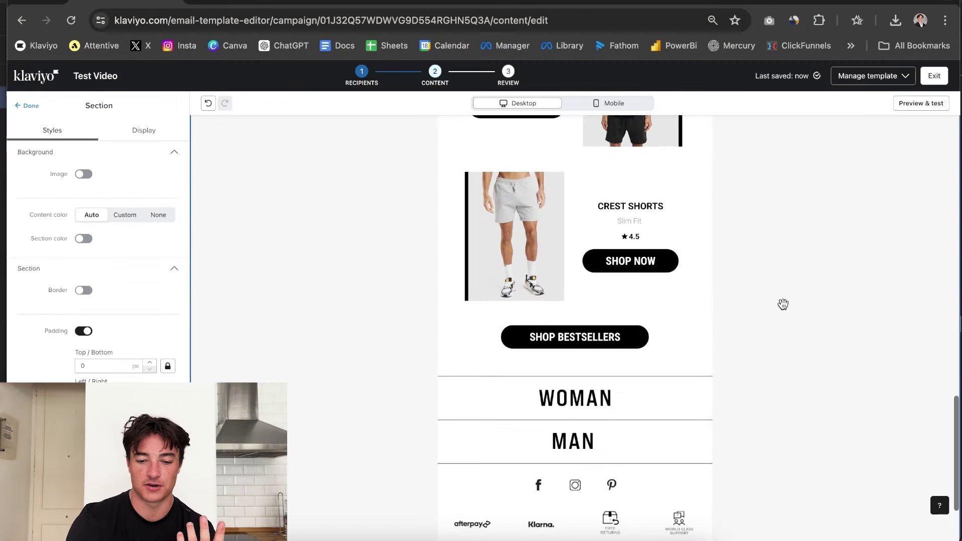
scroll(791, 232, up, 15)
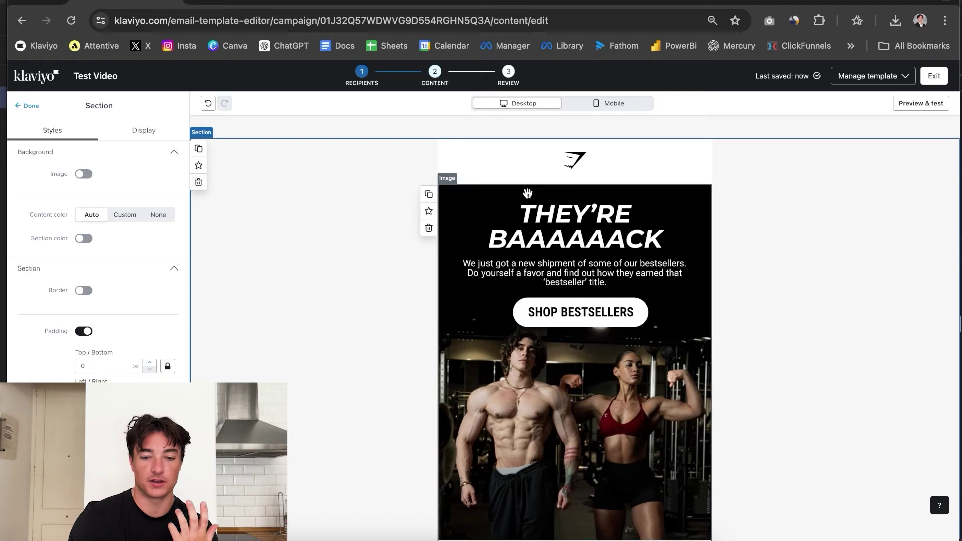
click(513, 170)
click(86, 348)
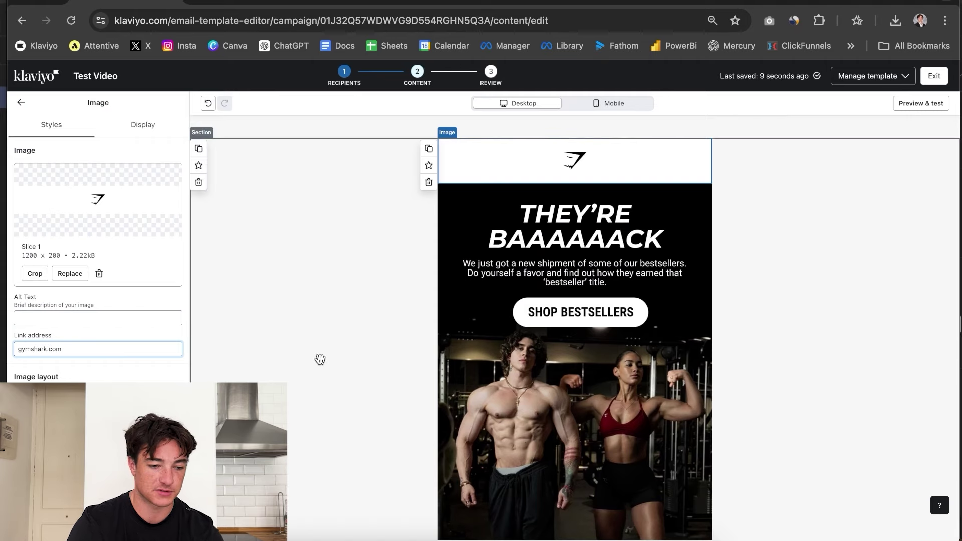
click(461, 360)
click(33, 348)
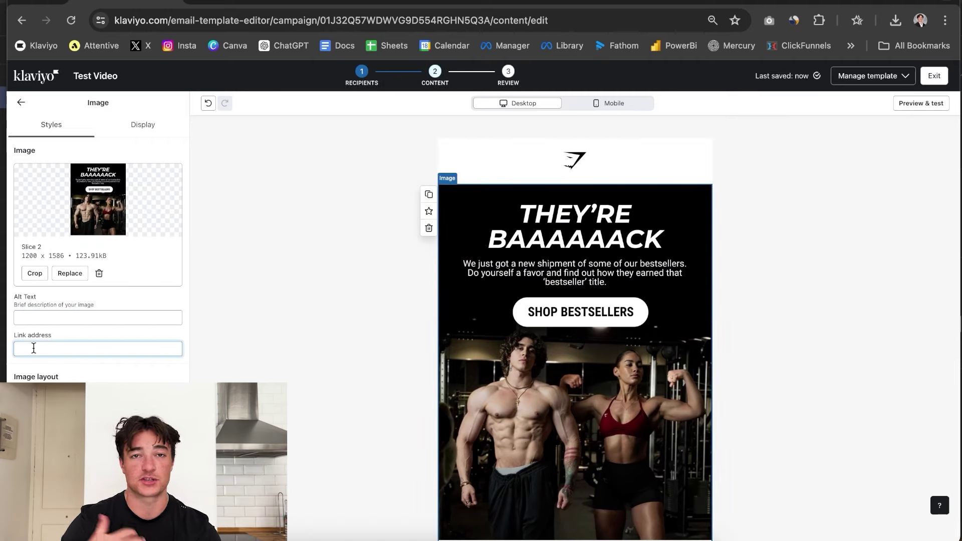
Scroll down, inspecting the Gymshark Way and Gymshark Favorites image slices.
scroll(34, 348, down, 3)
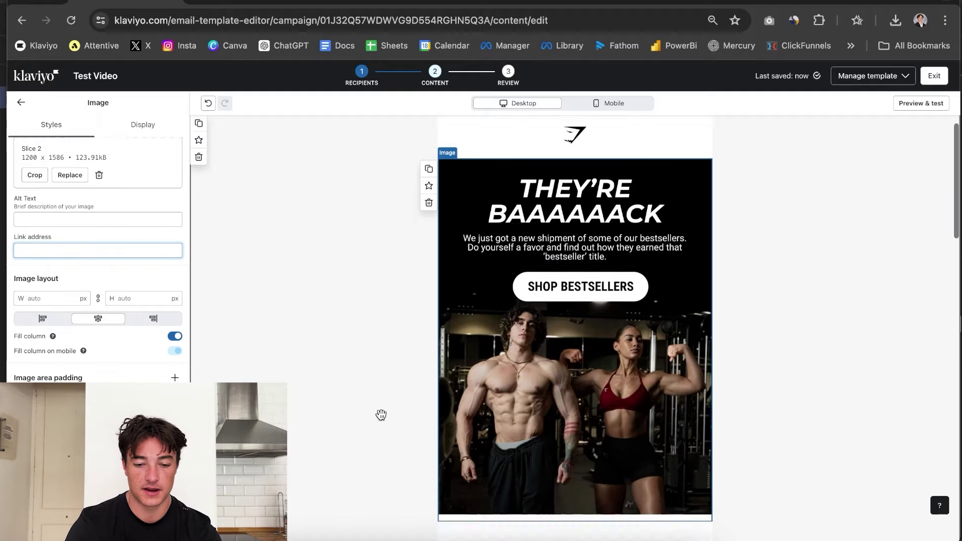
scroll(451, 376, down, 5)
click(494, 330)
scroll(495, 330, down, 6)
click(582, 366)
scroll(582, 365, down, 4)
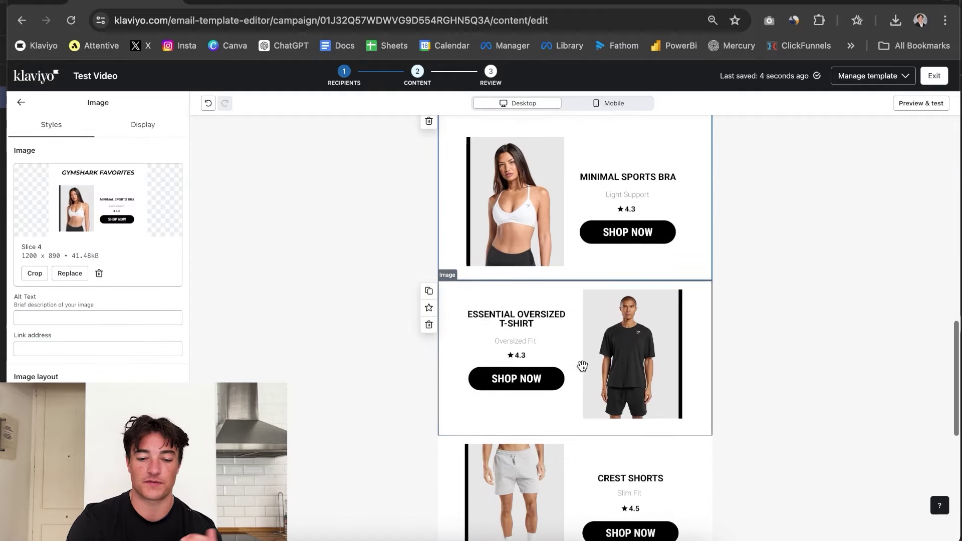
scroll(582, 366, down, 4)
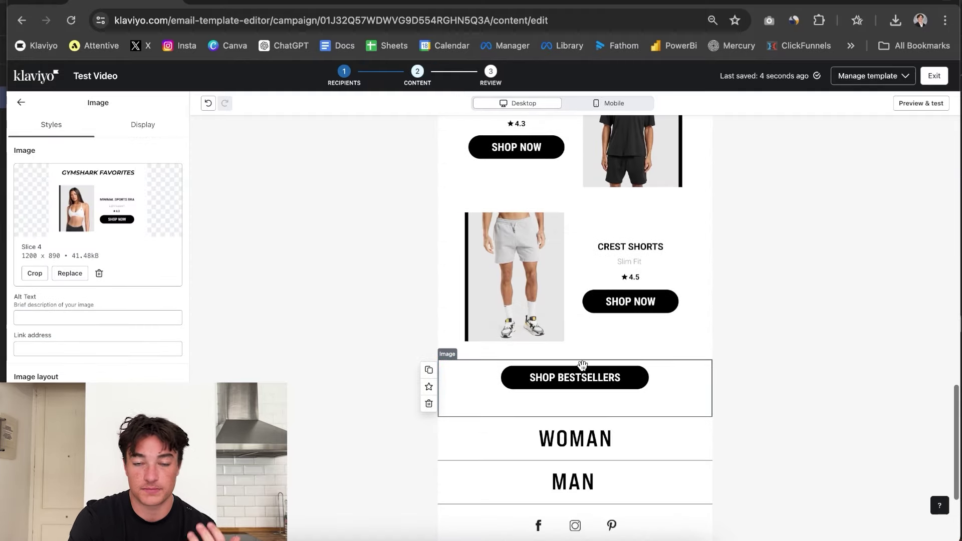
scroll(589, 301, up, 15)
Give the hero image the alt text "They're Baaaack - We got a new shipment.".
click(591, 274)
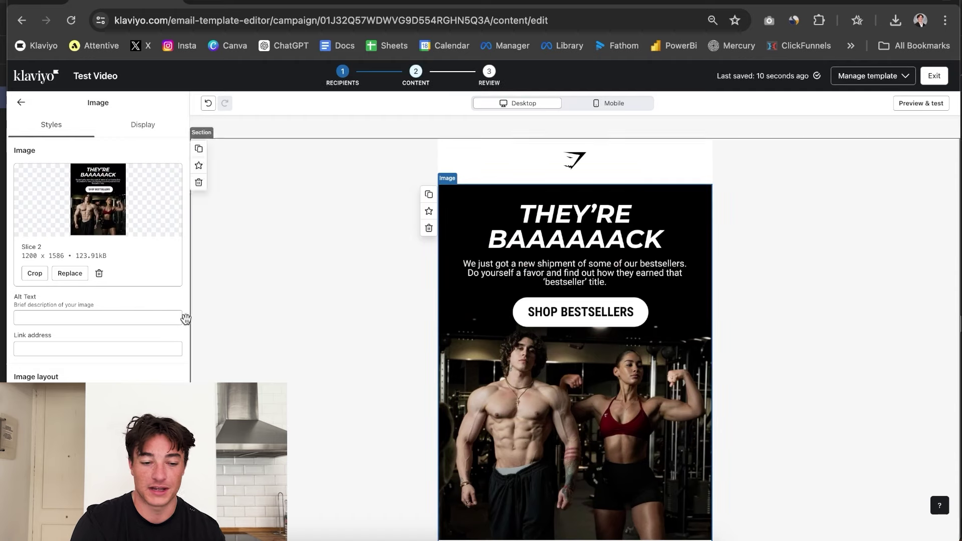
click(84, 319)
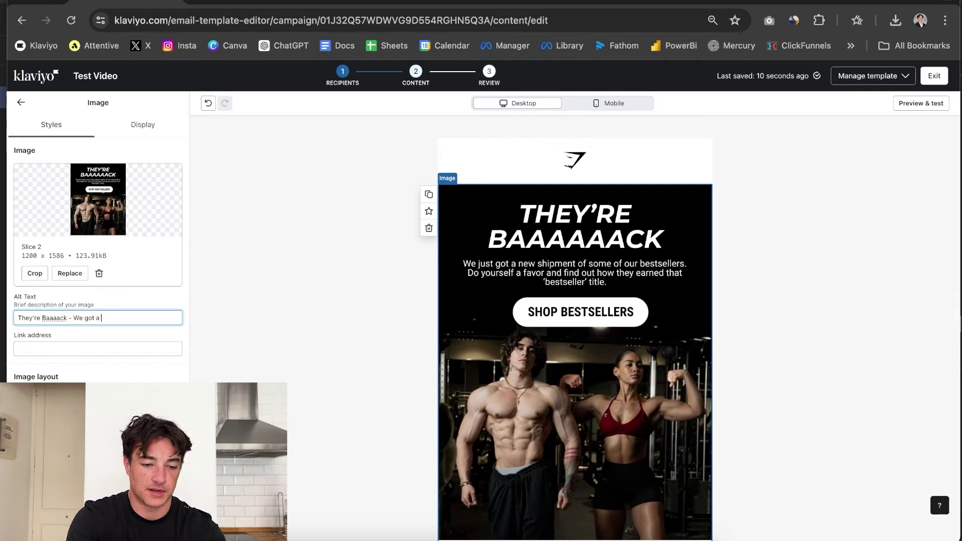
text(ment...)
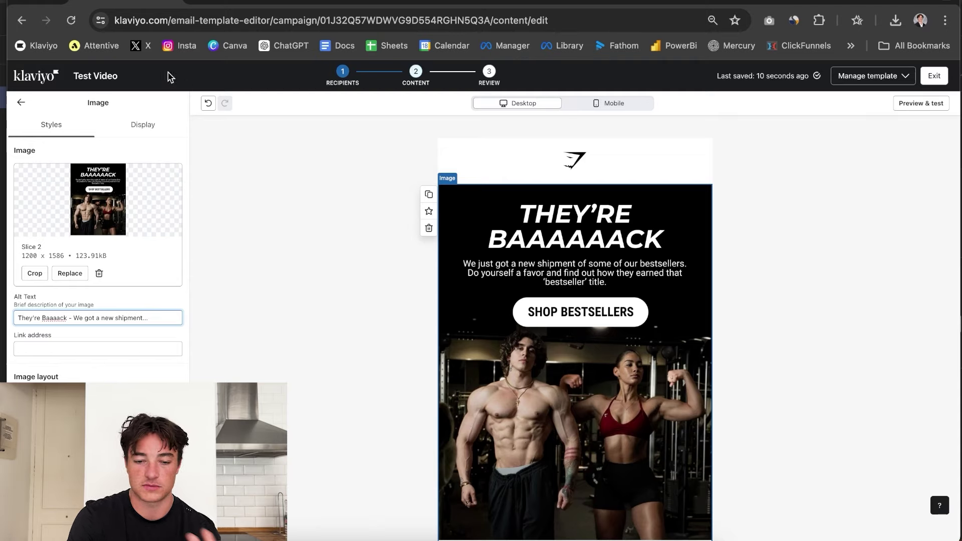
click(21, 102)
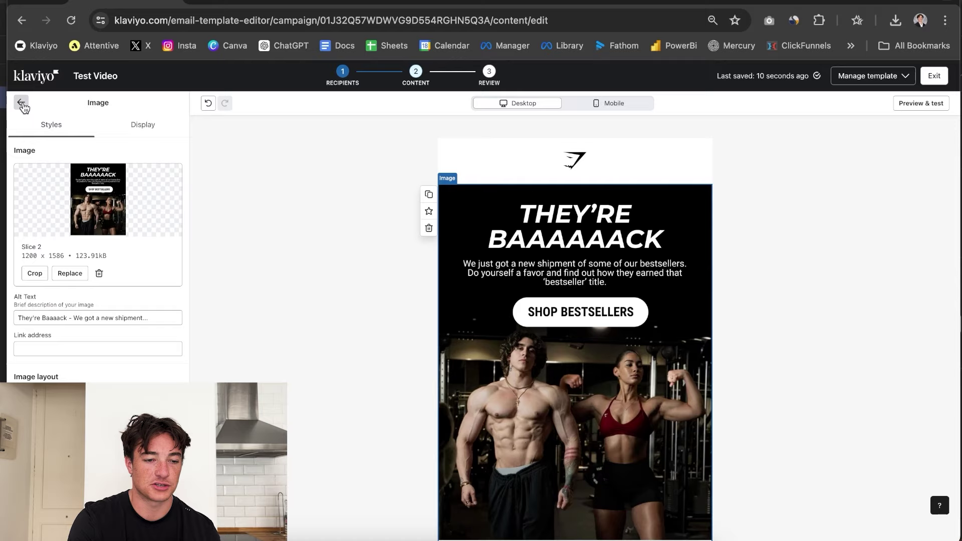
Reselect the logo and hero slices, then open Preview & test mode.
click(524, 163)
scroll(523, 250, down, 4)
click(544, 207)
scroll(544, 207, down, 5)
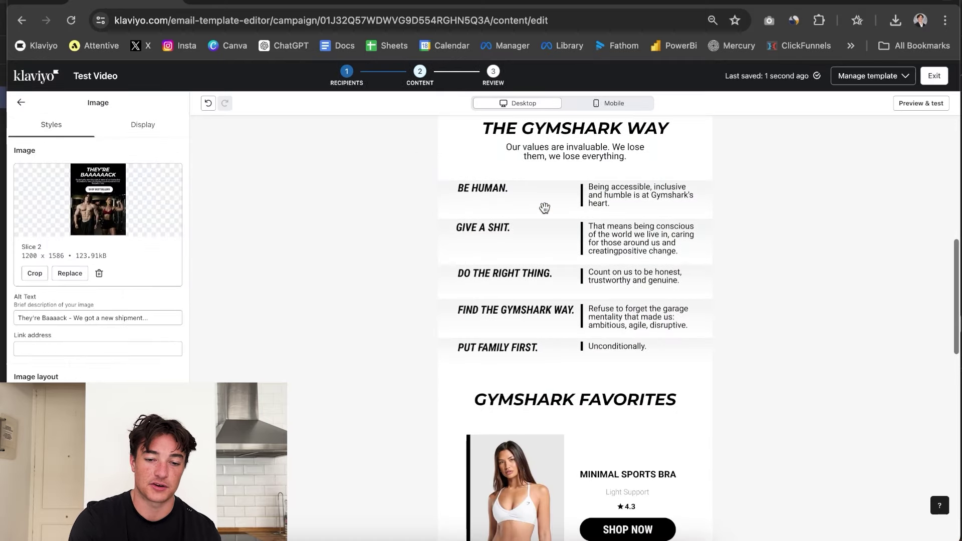
click(543, 209)
click(921, 103)
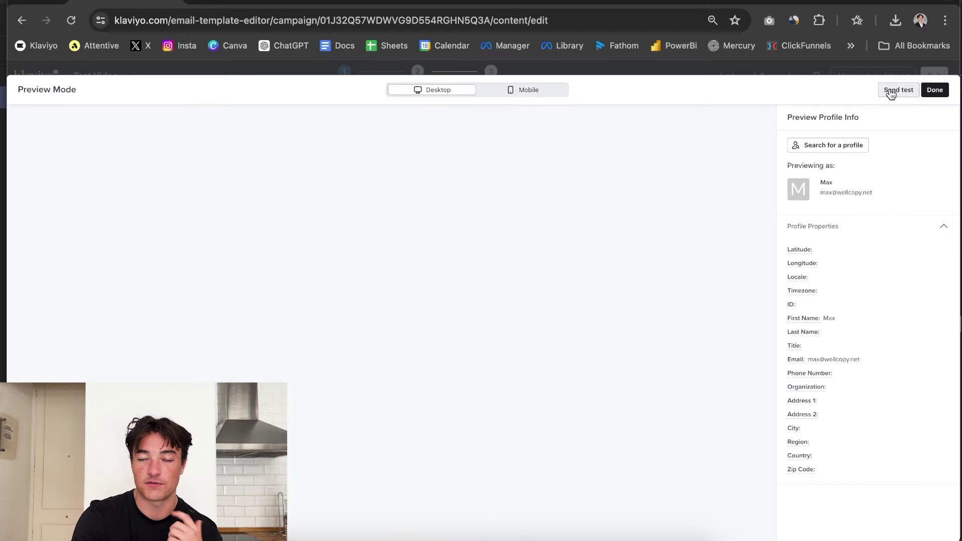
Open Send test from Preview Mode and enter the recipient's e-mail address.
click(889, 90)
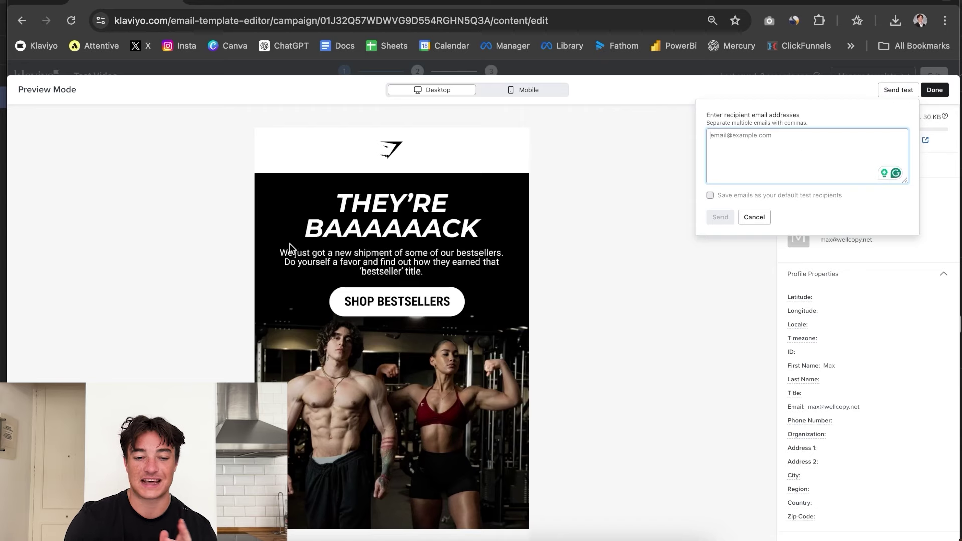
scroll(293, 250, down, 5)
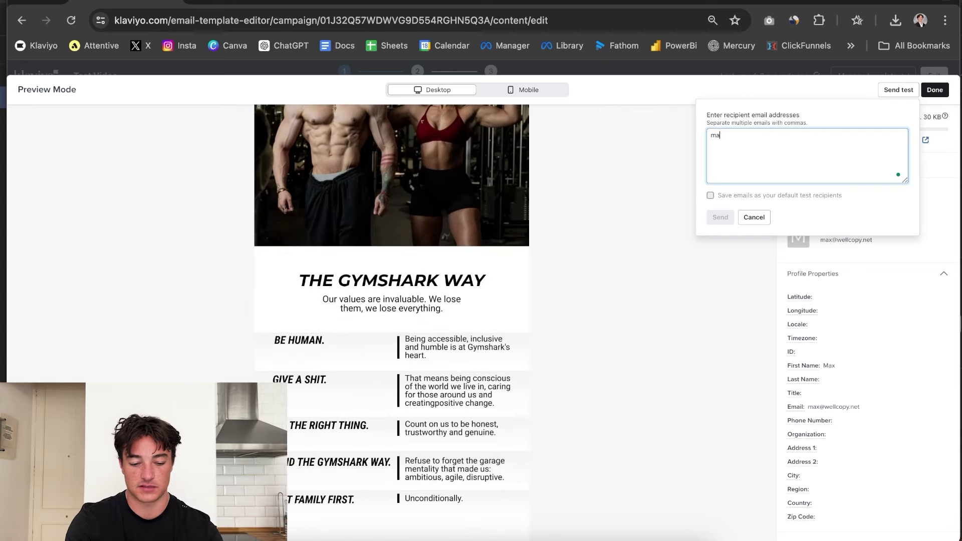
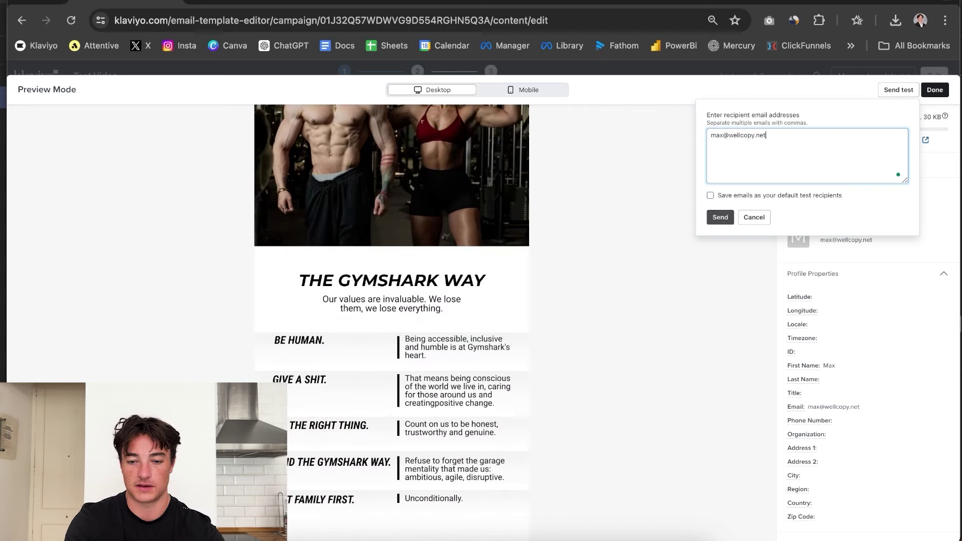